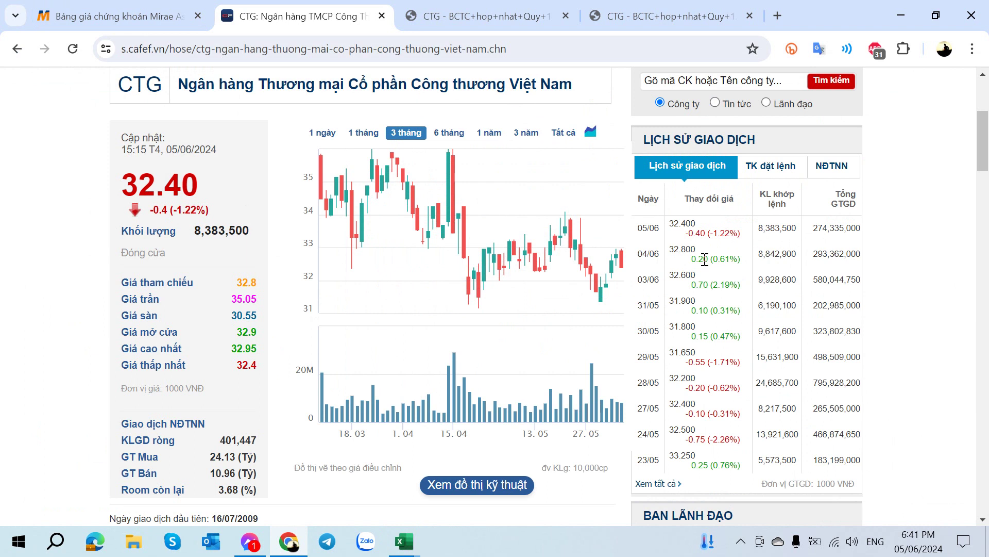
- Open the Mirae Asset stock price board and view the exchange lists offered under VN30
mouse_move(556, 298)
left_click(123, 13)
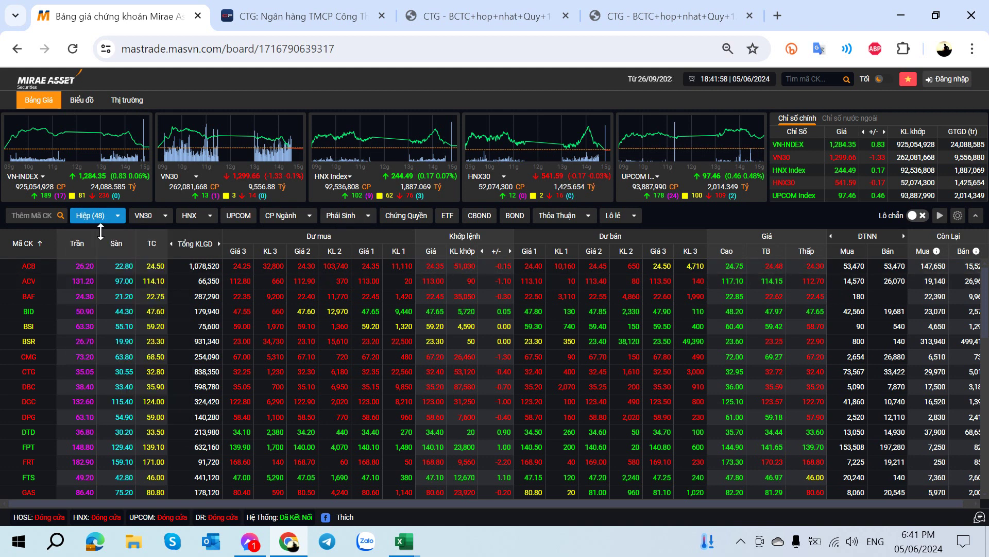
mouse_move(42, 155)
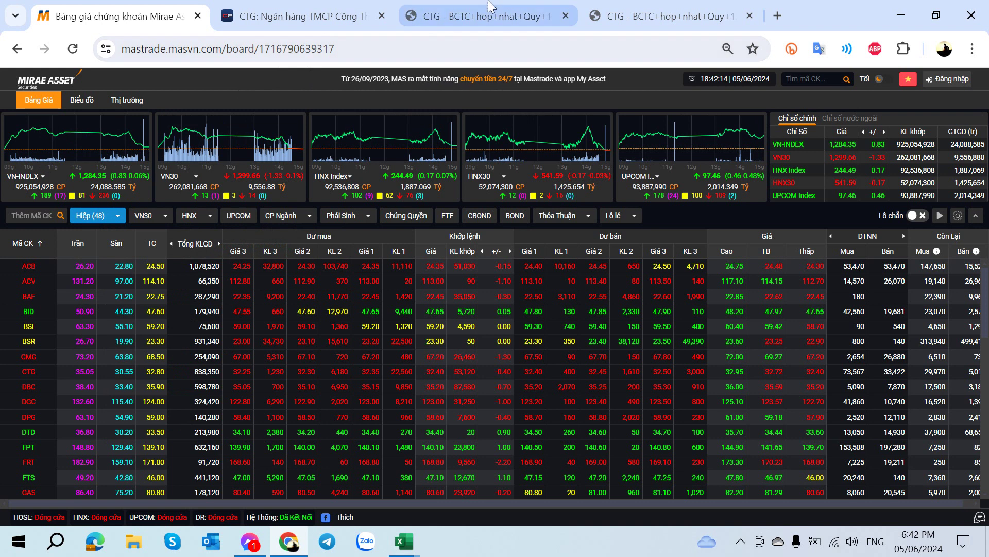
mouse_move(489, 6)
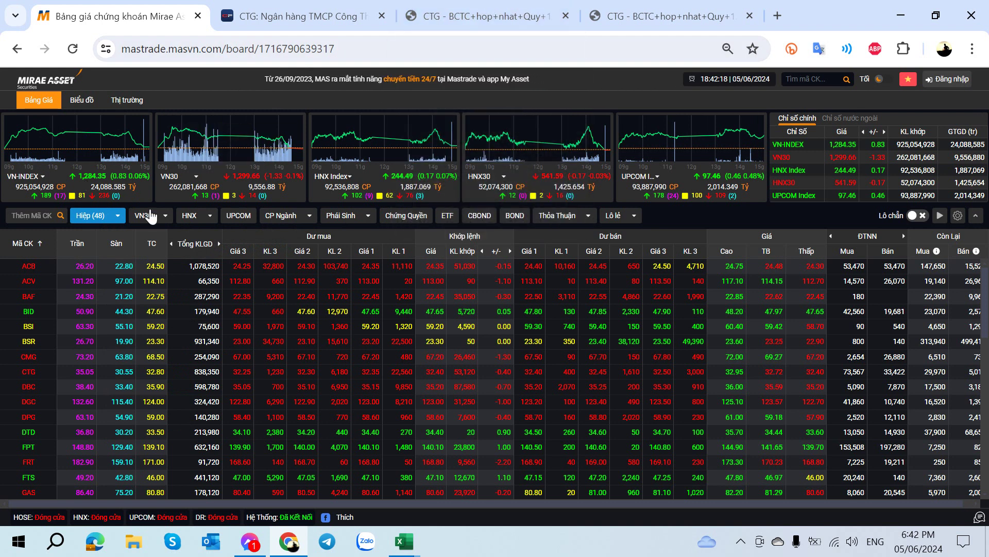
mouse_move(147, 215)
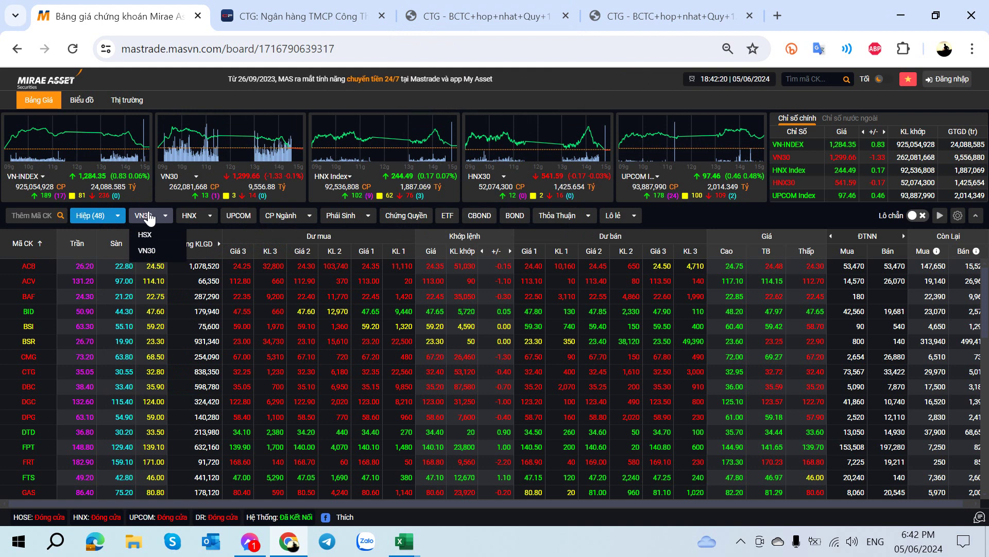
- Look through the open CTG report PDFs and quote page, ending on the consolidated Q1 2024 financial statements
left_click(504, 7)
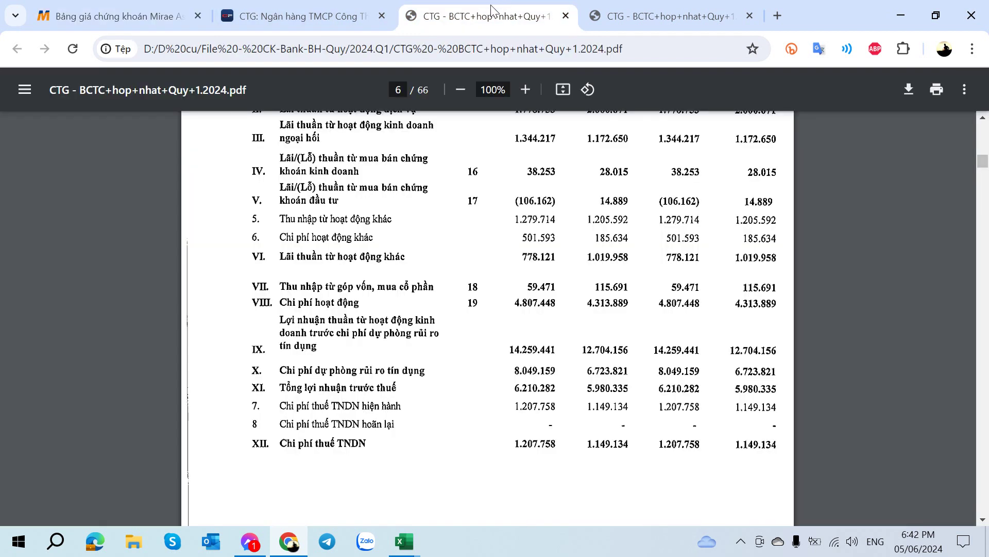
left_click(626, 11)
left_click(482, 5)
left_click(371, 7)
left_click(492, 8)
- Switch to the CTG workbook in Excel and bring up its Báo cáo Kết quả Kinh doanh section
mouse_move(416, 546)
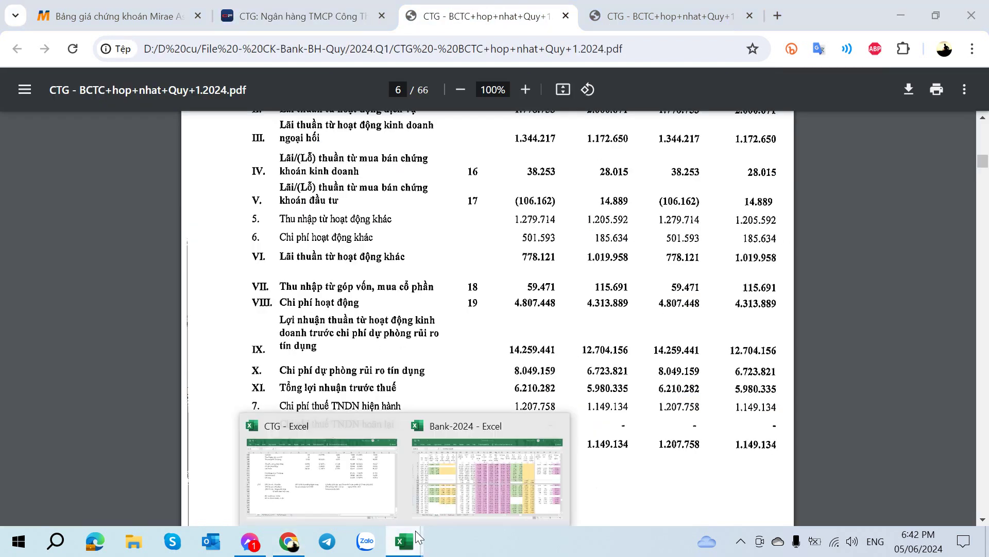
left_click(345, 474)
scroll(376, 365, "up", 2)
scroll(377, 365, "up", 2)
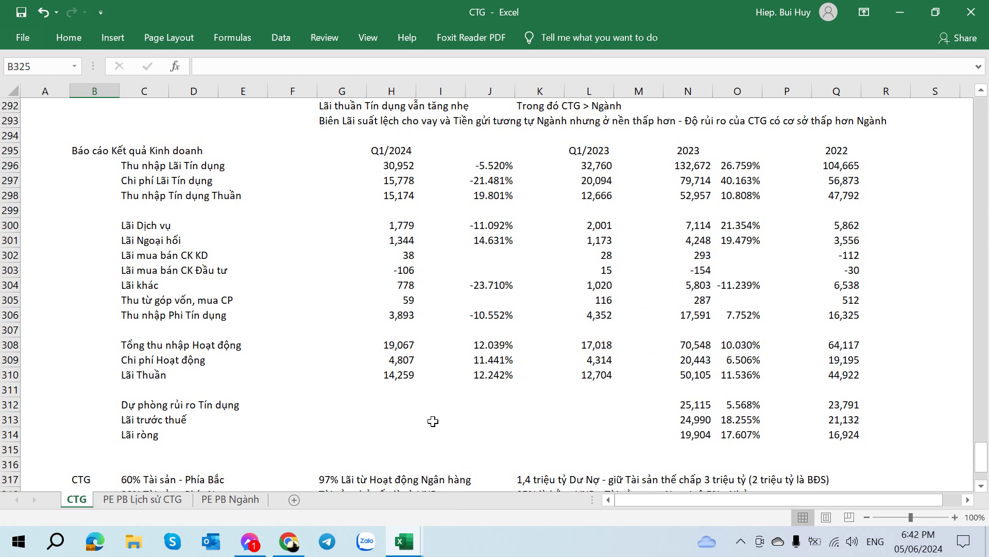
- Switch to the Bank-2024 workbook and find the CTG rows on the Bank sheet
mouse_move(404, 541)
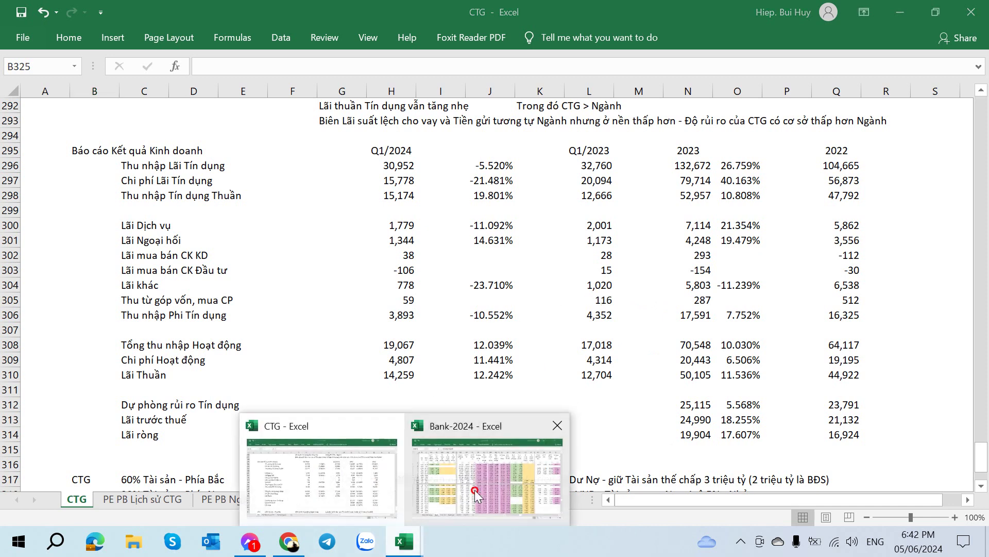
left_click(475, 490)
scroll(449, 415, "up", 20)
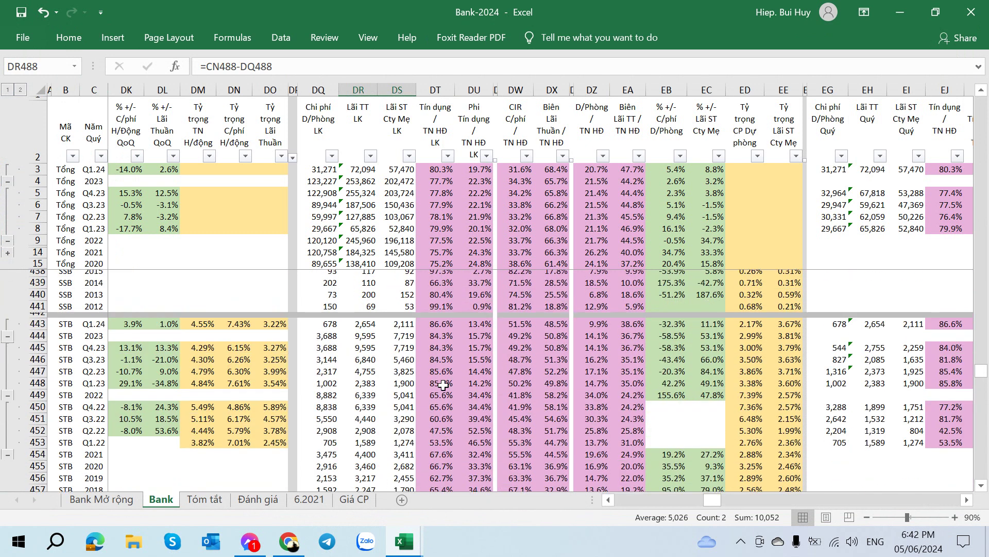
scroll(443, 382, "up", 20)
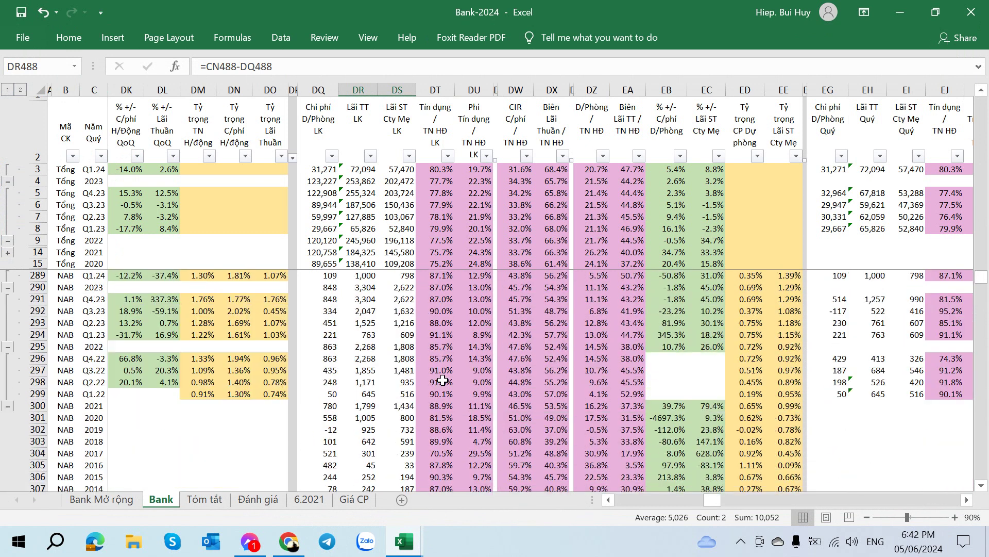
scroll(443, 379, "up", 20)
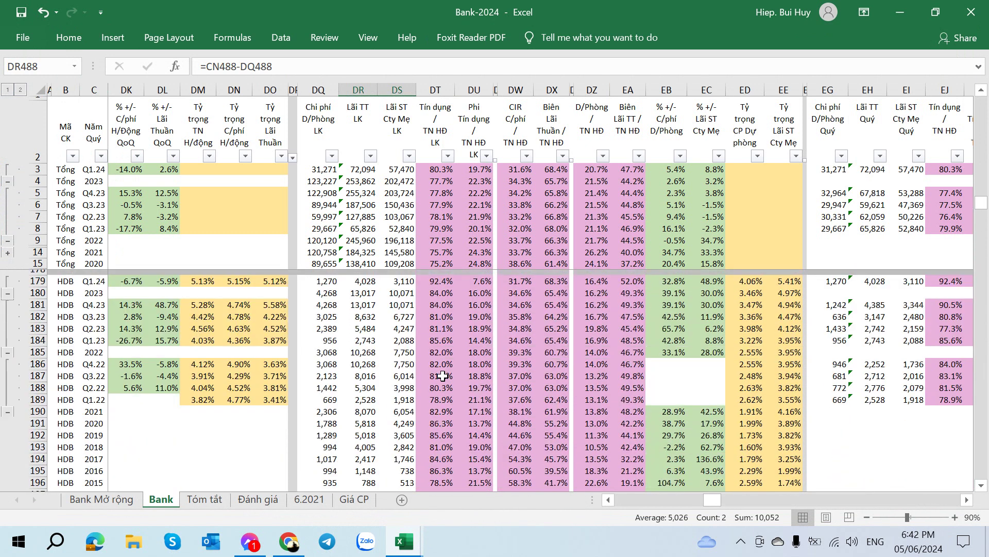
scroll(443, 375, "up", 8)
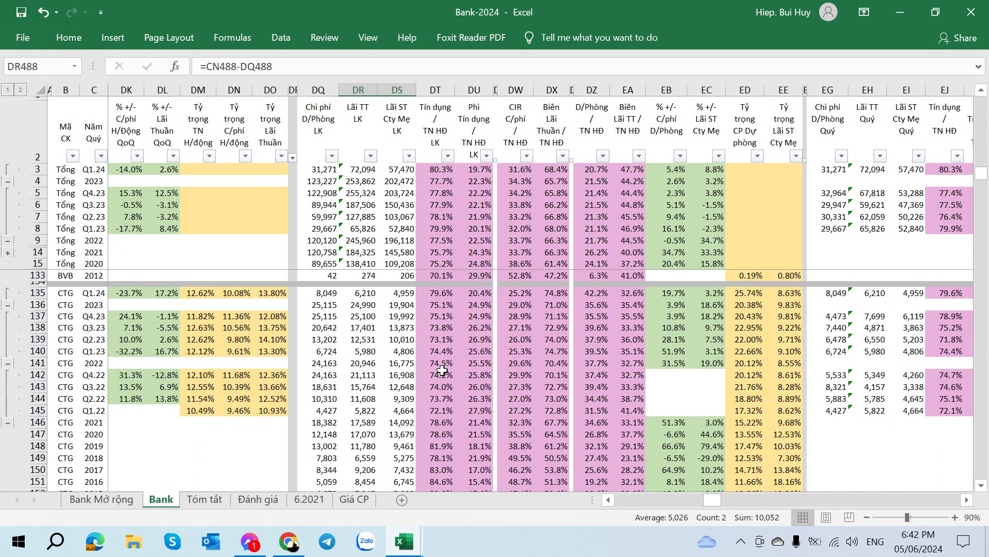
scroll(677, 317, "down", 1)
- Examine the cumulative provision and profit ratios and growth rates in CTG's Q1.24 row
left_click(666, 284)
key("Right")
key("Right")
key("Right")
key("Right")
key("Right")
key("Right")
key("Right")
key("Right")
key("Right")
key("Right")
key("Right")
key("Right")
key("Right")
key("Right")
key("Right")
key("Right")
key("Right")
key("Right")
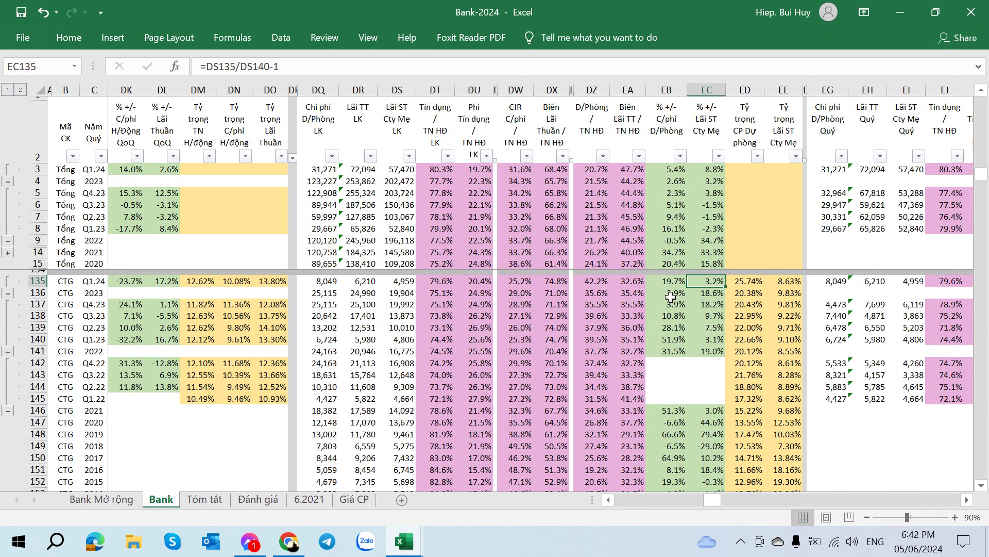
key("Left")
key("Left")
key("Left")
key("Left")
key("Left")
key("Left")
key("Left")
key("Left")
key("Left")
key("Left")
key("Left")
key("Left")
key("Left")
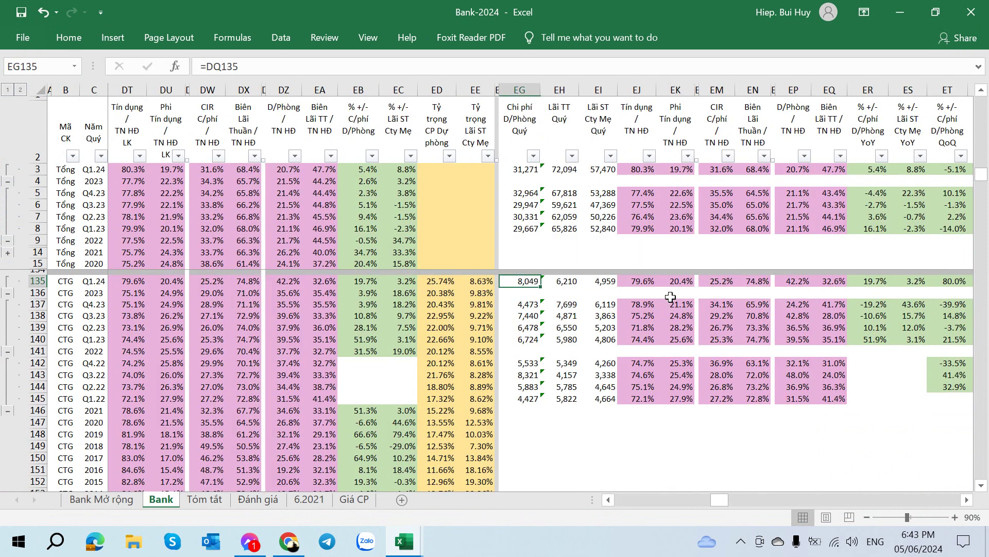
- Examine the quarterly provisioning cost and pre-tax profit columns in CTG's Q1.24 row
key("Right")
key("Right")
key("Right")
key("Right")
key("Right")
key("Right")
key("Right")
key("Right")
key("Right")
key("Right")
key("Right")
key("Right")
key("Right")
key("Right")
key("Right")
key("Right")
key("Right")
key("Right")
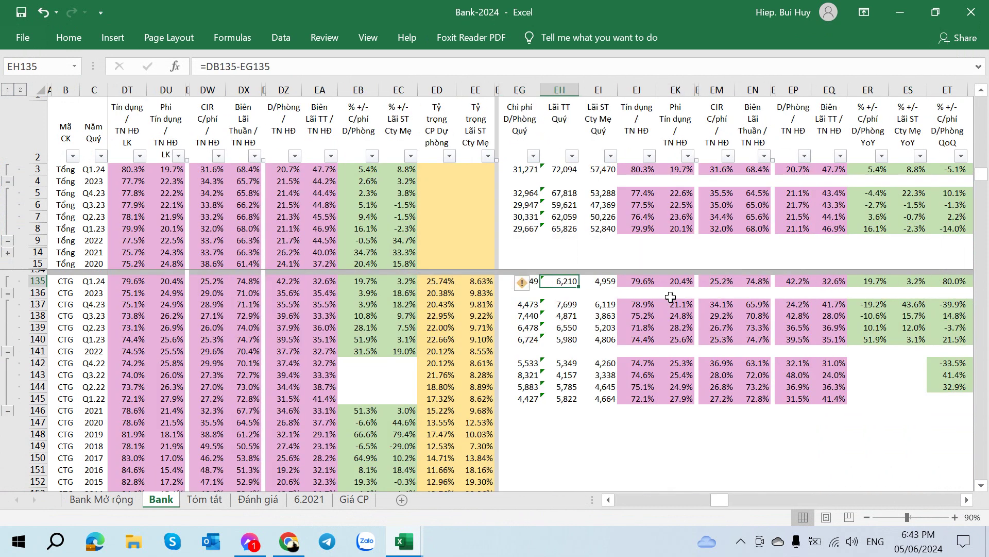
key("Left")
key("Left")
key("Left")
key("Left")
key("Left")
key("Left")
key("Left")
key("Left")
key("Left")
key("Left")
key("Left")
key("Left")
key("Left")
key("Left")
key("Left")
key("Left")
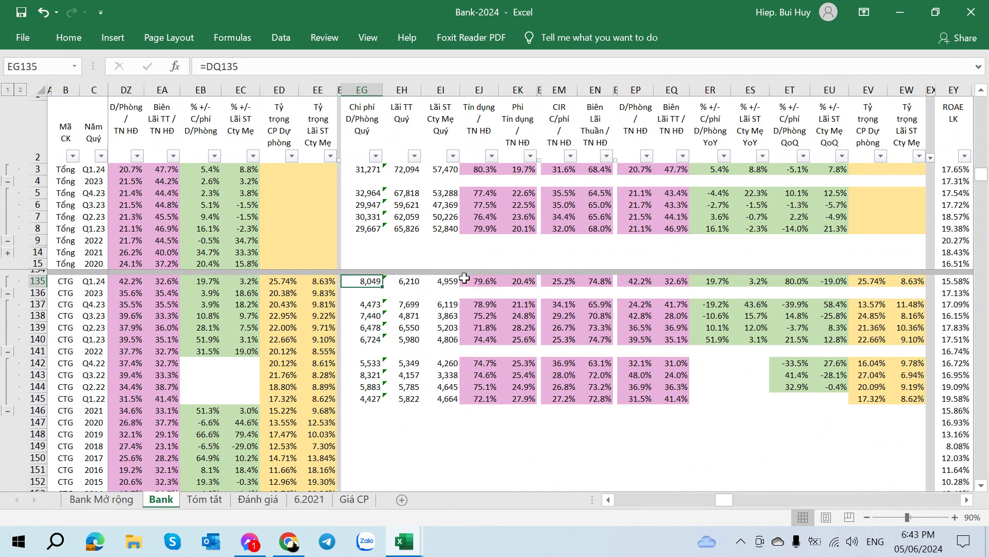
- Compare the industry's total Q1.24 provisioning cost with CTG's provisioning share and with the BID rows
left_click(368, 170)
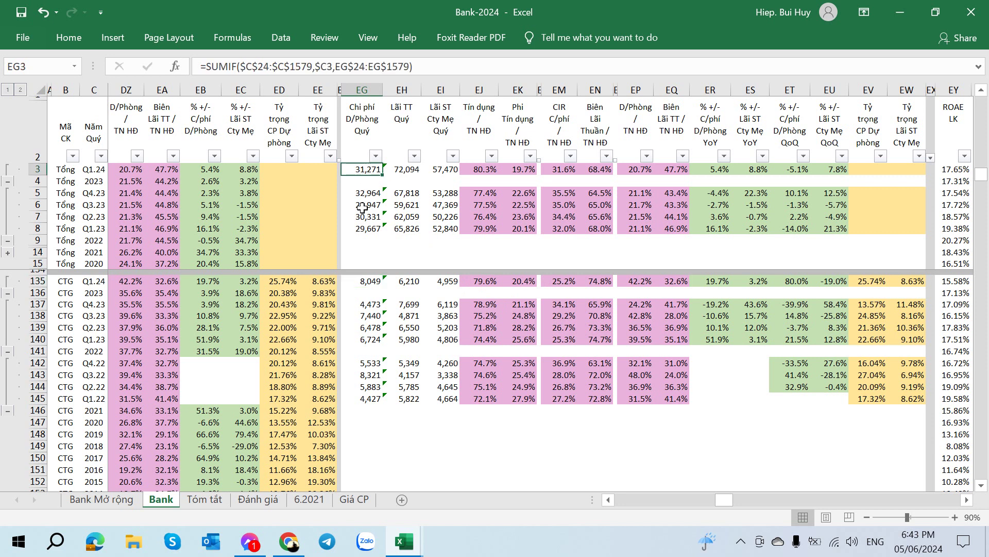
left_click(869, 283)
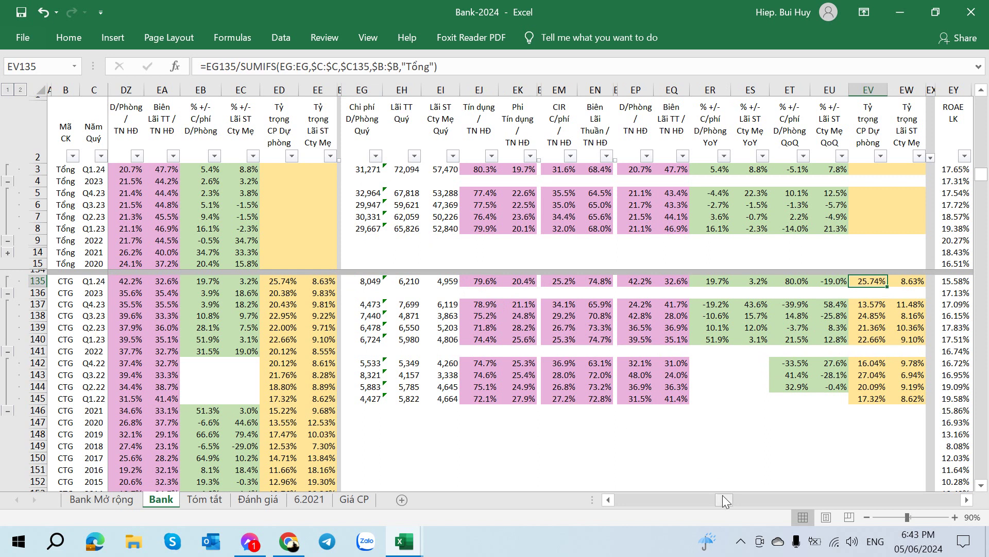
scroll(530, 353, "up", 13)
scroll(529, 353, "up", 1)
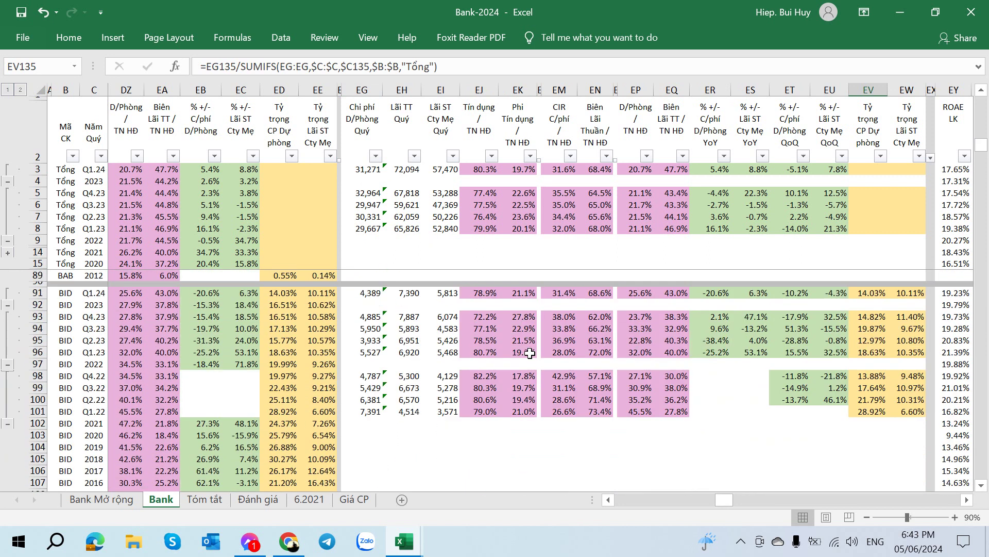
scroll(382, 361, "down", 5)
scroll(380, 367, "down", 9)
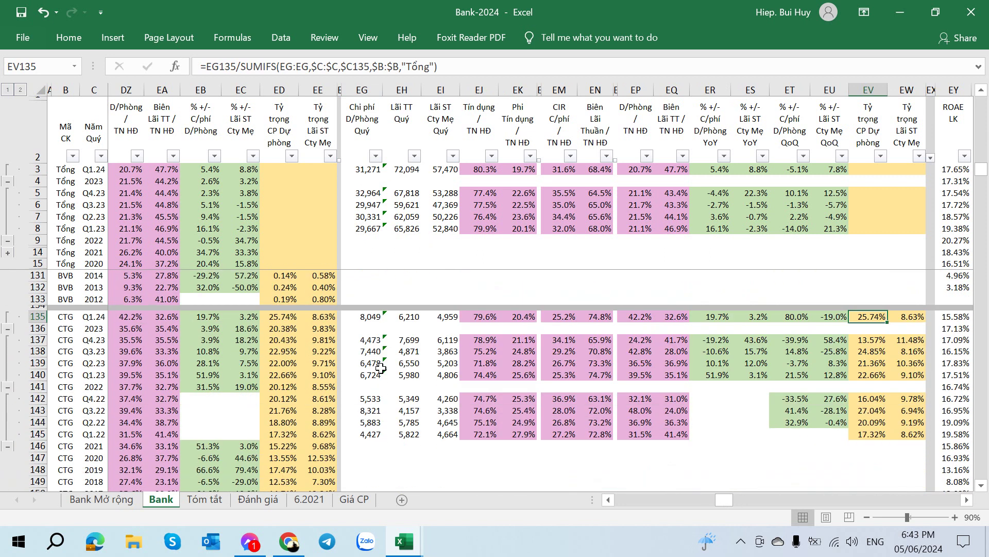
- Examine CTG's Q1.24 profitability, loan group and NPL columns
left_click(639, 282)
key("Right")
key("Right")
key("Right")
key("Right")
key("Right")
key("Right")
key("Right")
key("Right")
key("Right")
key("Right")
key("Right")
key("Right")
key("Right")
key("Right")
key("Right")
key("Right")
key("Right")
key("Right")
key("Right")
key("Right")
key("Left")
key("Right")
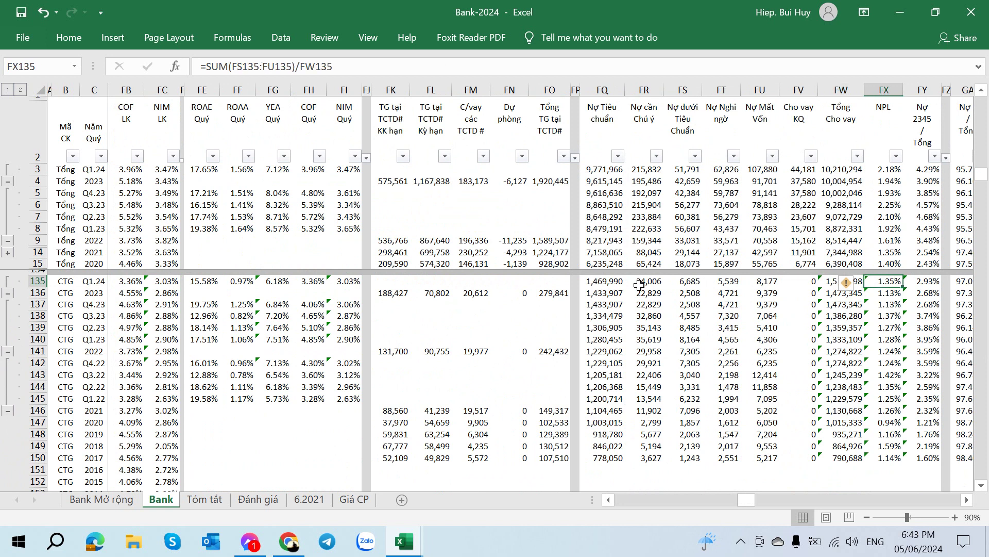
- Go back along CTG's Q1.24 row to review the margin, ROAE and quarterly pre-tax profit columns
key("Left")
key("Left")
key("Left")
key("Left")
key("Left")
key("Left")
key("Left")
key("Left")
key("Left")
key("Left")
key("Left")
key("Left")
key("Left")
key("Left")
key("Left")
key("Left")
key("Left")
key("Left")
key("Left")
key("Left")
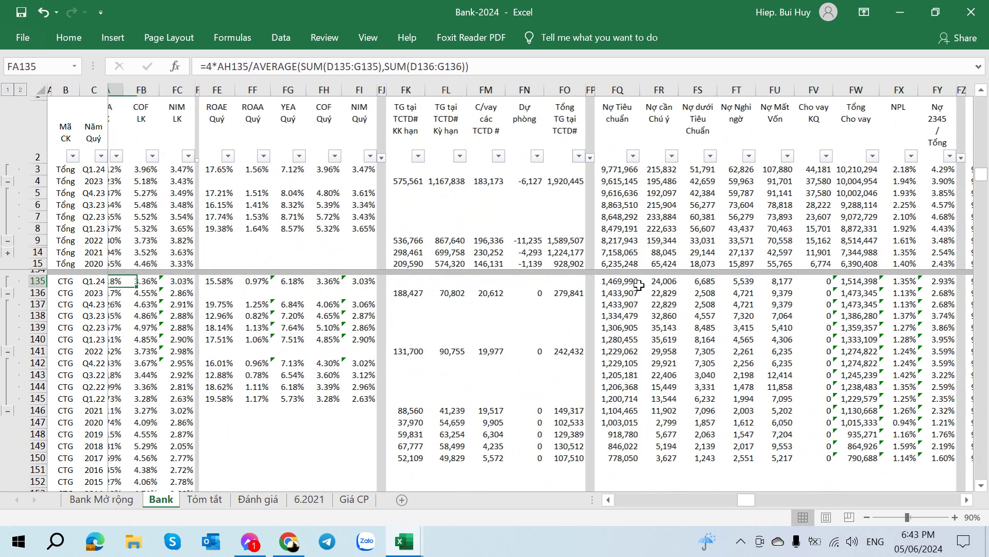
key("Left")
key("Left")
key("Left")
key("Left")
key("Left")
key("Left")
key("Left")
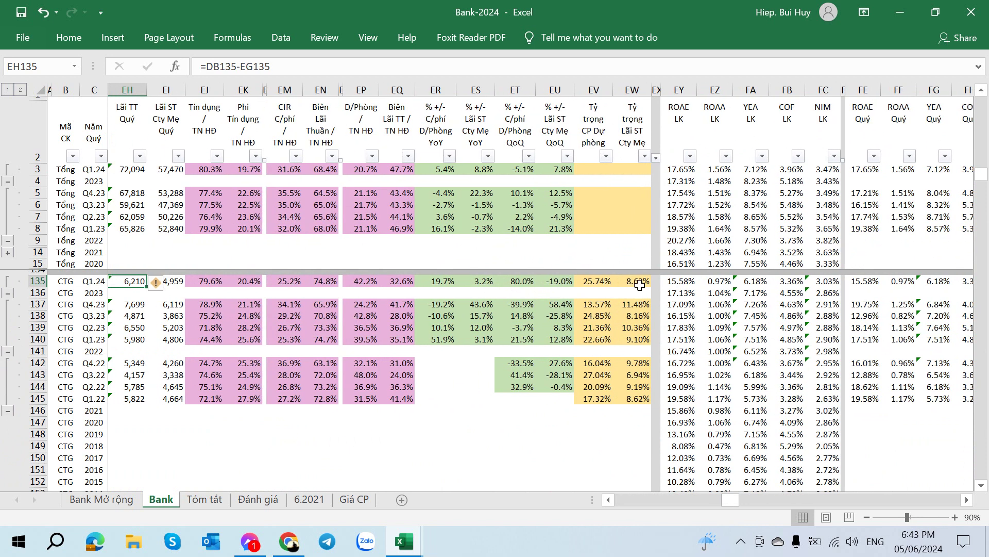
- In the CTG workbook, enter 8049.159 from the Q1 2024 report as the Q1/2024 Dự phòng rủi ro Tín dụng in H312
mouse_move(404, 541)
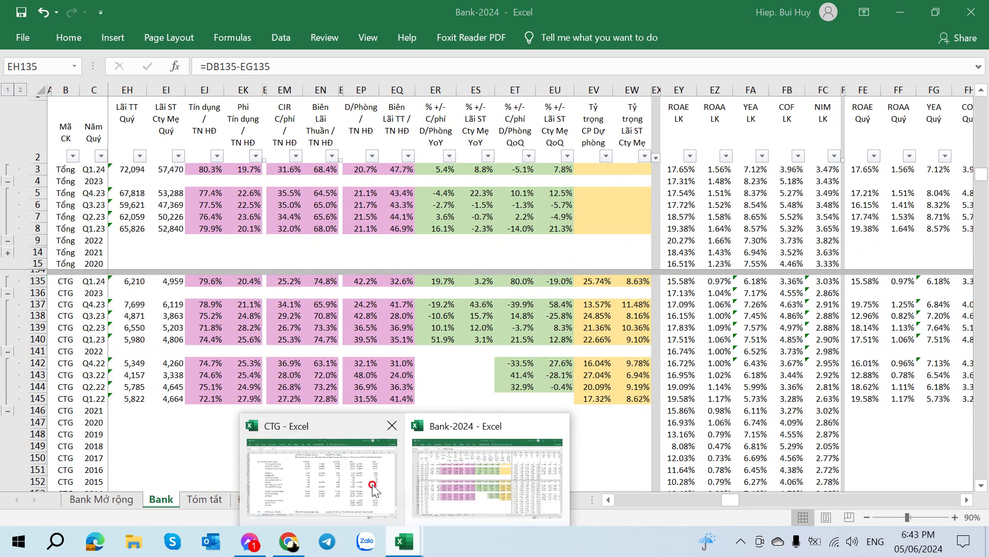
left_click(357, 447)
left_click(392, 406)
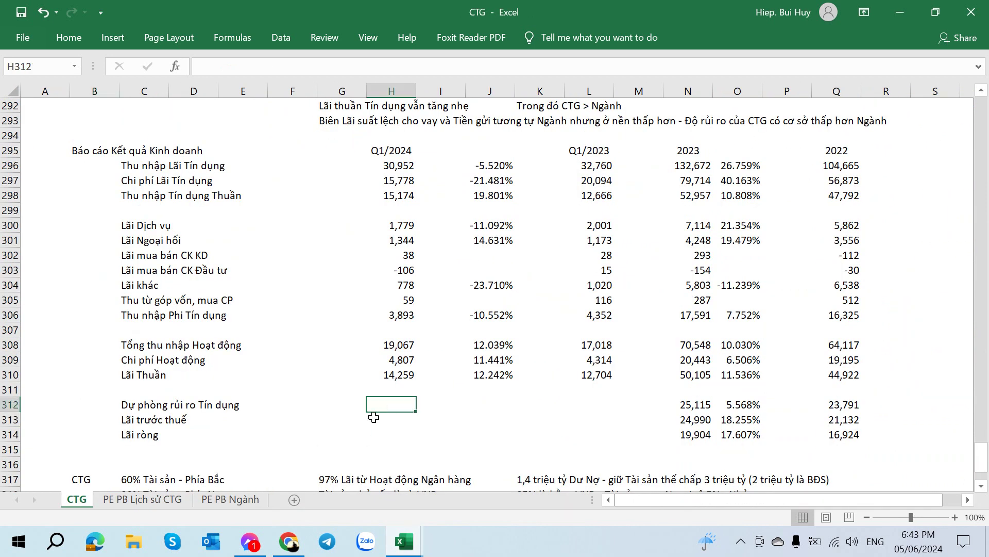
left_click(289, 542)
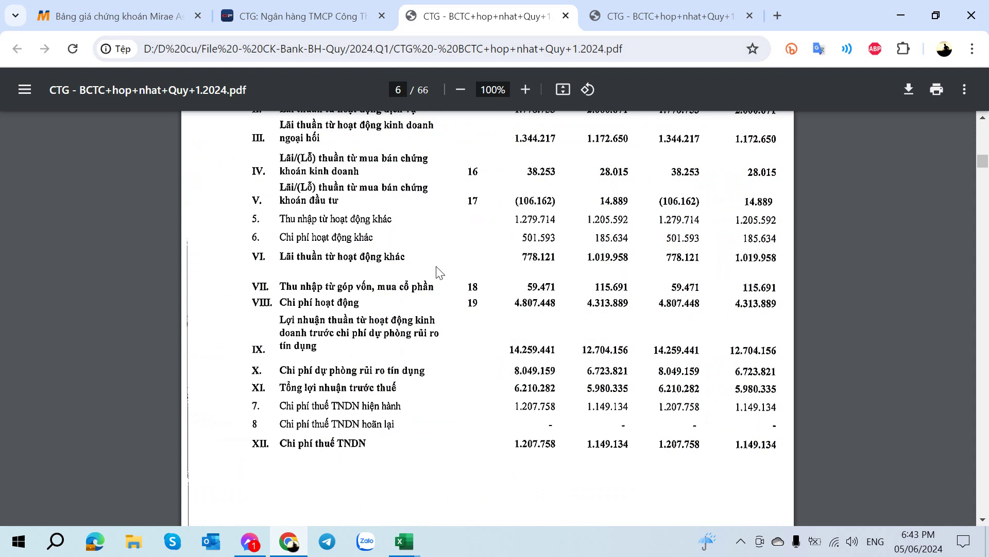
scroll(436, 271, "down", 3)
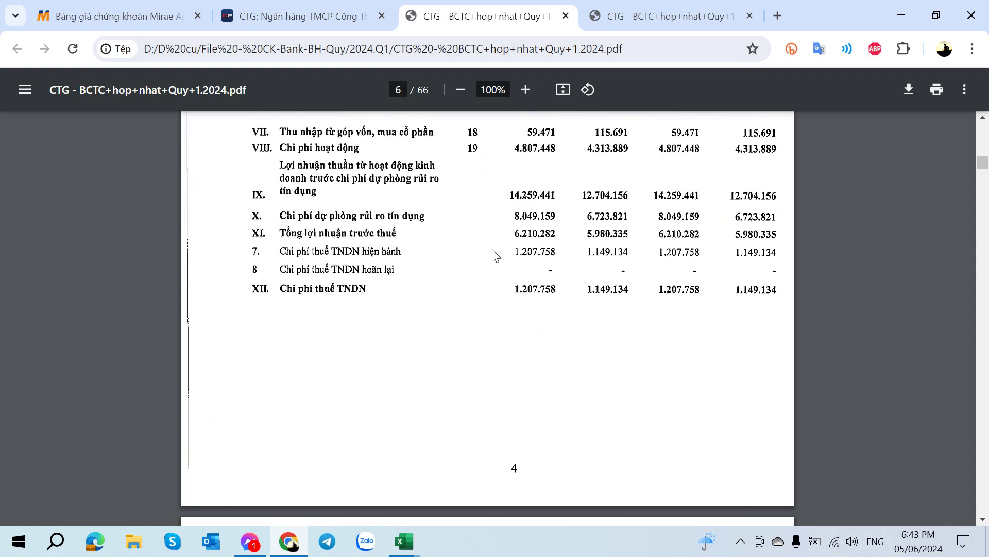
key("alt+Tab")
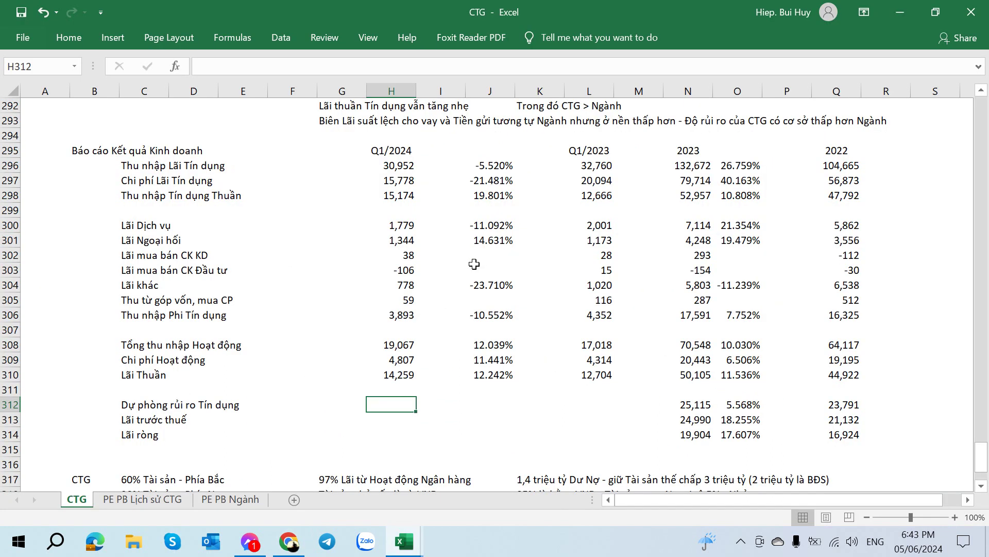
key("alt+Tab")
key("alt+Tab")
key("alt+Tab")
key("alt+Tab")
type("8041")
key("alt+Tab")
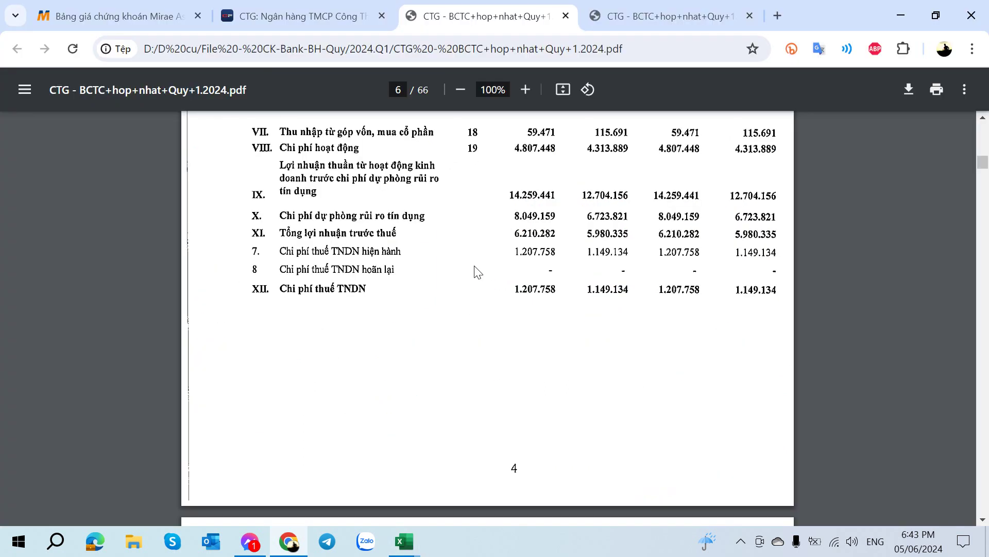
key("alt+Tab")
type(".1")
key("Return")
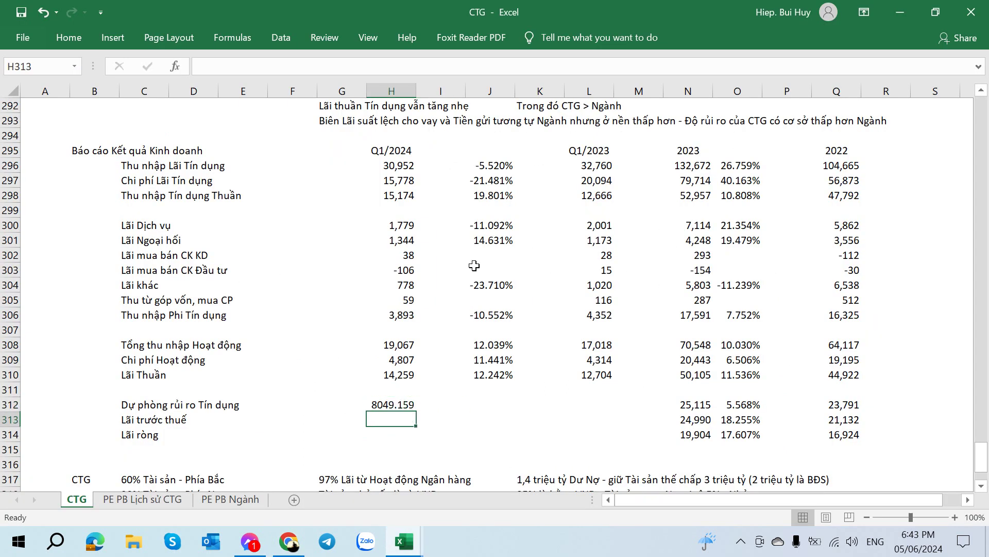
- Apply the number format of Lãi Thuần cell H310 to the Q1/2024 cells H312:H314
left_click(396, 372)
key("ctrl+c")
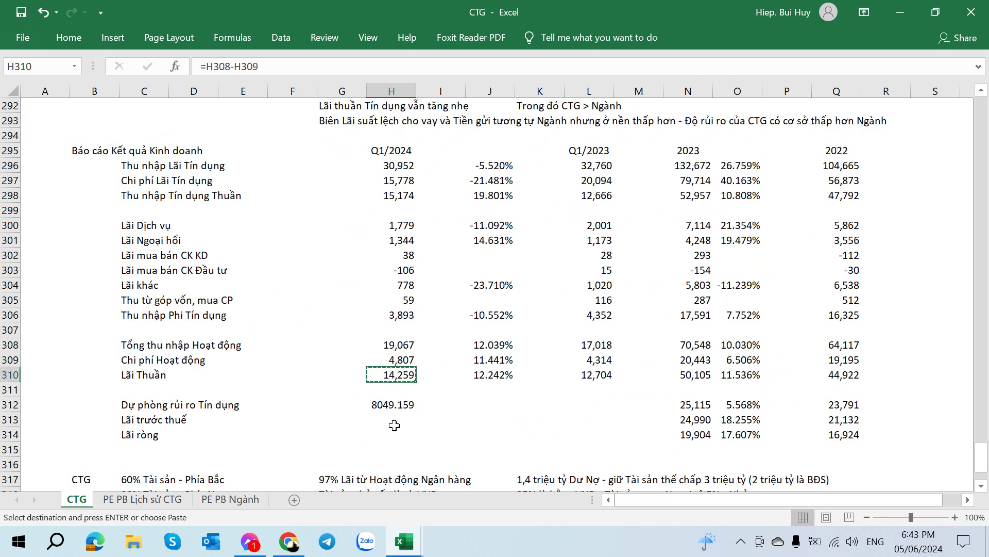
right_click(394, 420)
key("s")
key("t")
left_click(426, 504)
left_click(396, 401)
left_click(388, 438, "shift")
right_click(391, 431)
key("r")
left_click(524, 429)
- Calculate Q1/2024 Lãi trước thuế in H313 by copying the 2023 formula from N313, giving =H310-H312
left_click(688, 419)
key("ctrl+c")
left_click(393, 417)
key("ctrl+v")
left_click(364, 433)
- Review the Q1/2024 Lãi trước thuế in H313 against Lãi Thuần in H310 and Tổng thu nhập Hoạt động in H308
key("alt+Tab")
key("alt+Tab")
left_click(392, 375)
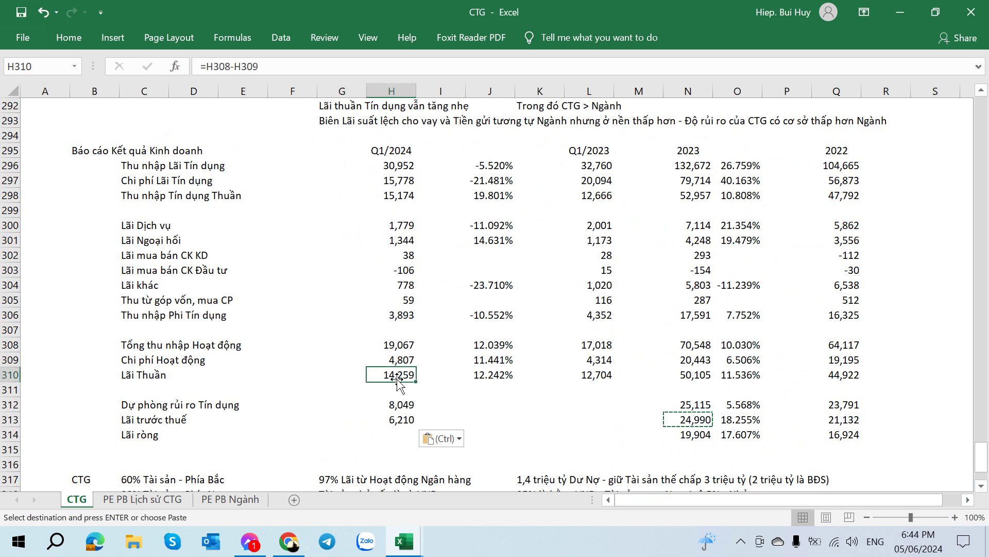
left_click(387, 418)
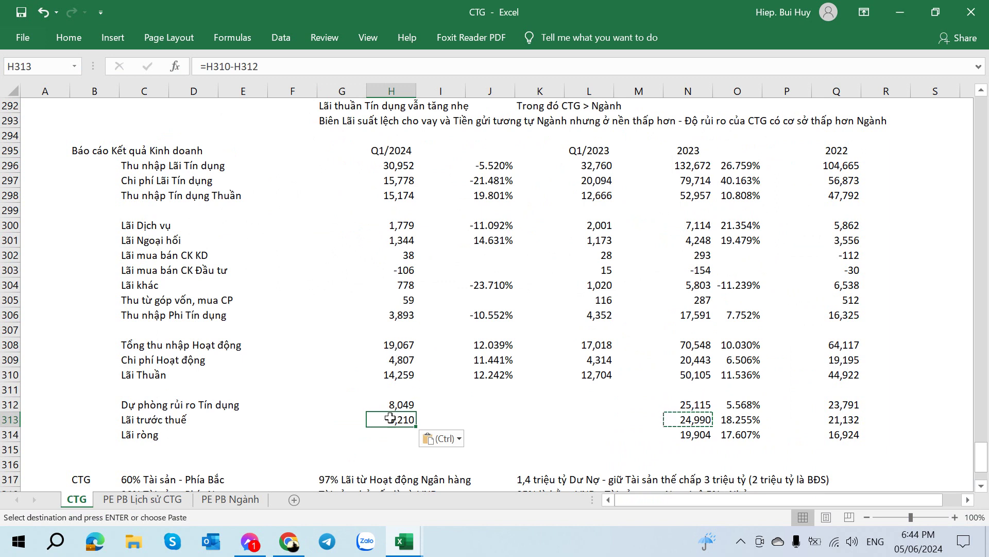
left_click(386, 344)
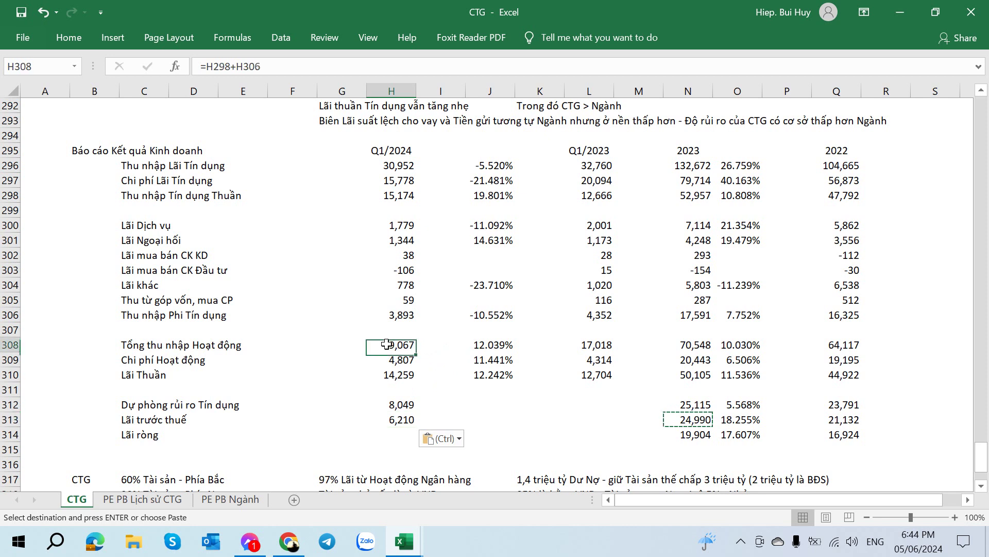
left_click(397, 419)
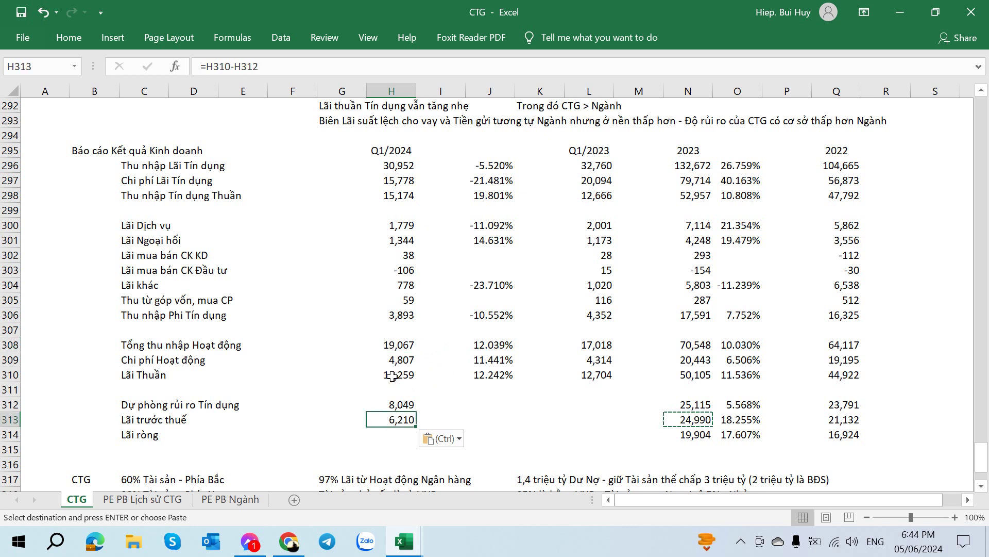
- In the Bank-2024 workbook, compare CTG's Q1.24 cost, provisioning and pre-tax margin ratios with the Tổng row
mouse_move(404, 541)
left_click(439, 487)
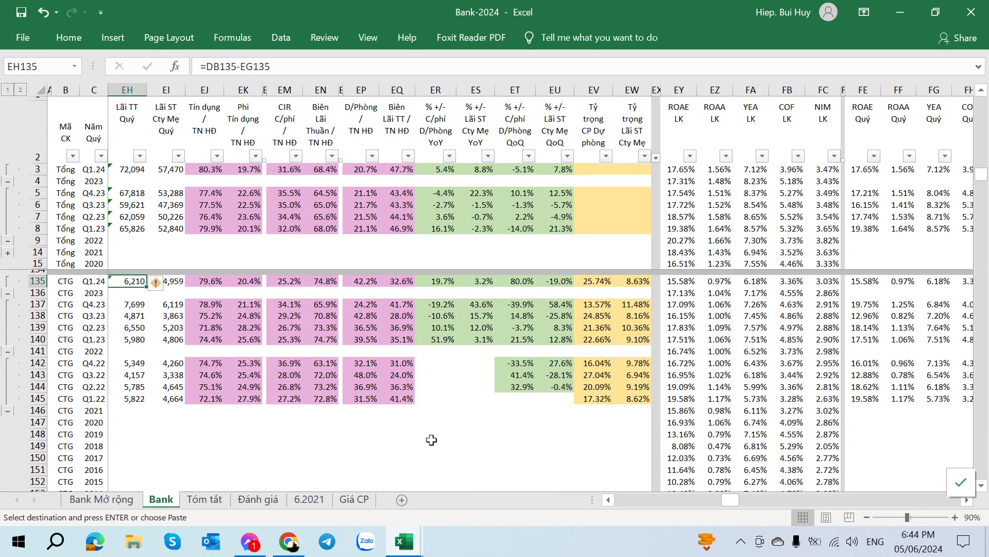
key("Left")
key("Left")
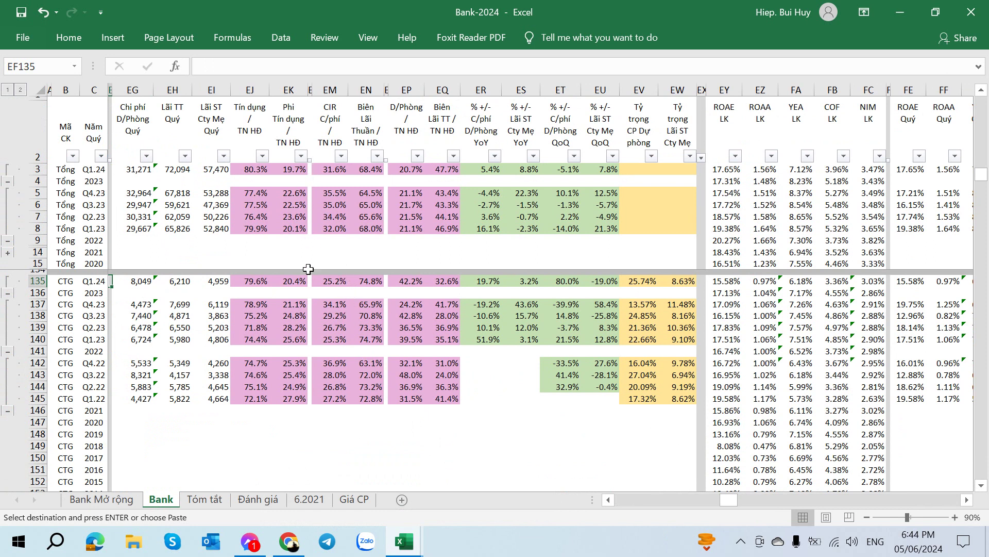
left_click(320, 279)
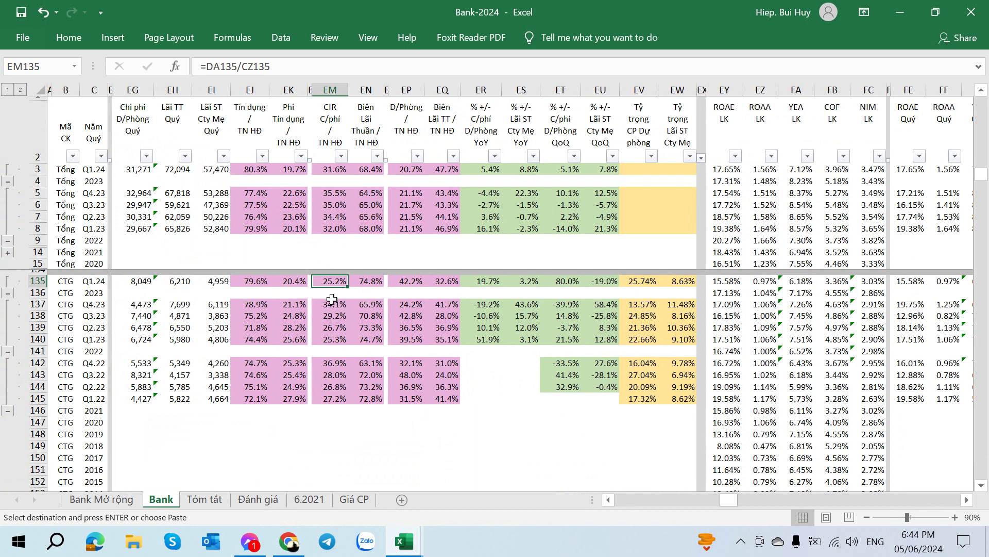
left_click(401, 283)
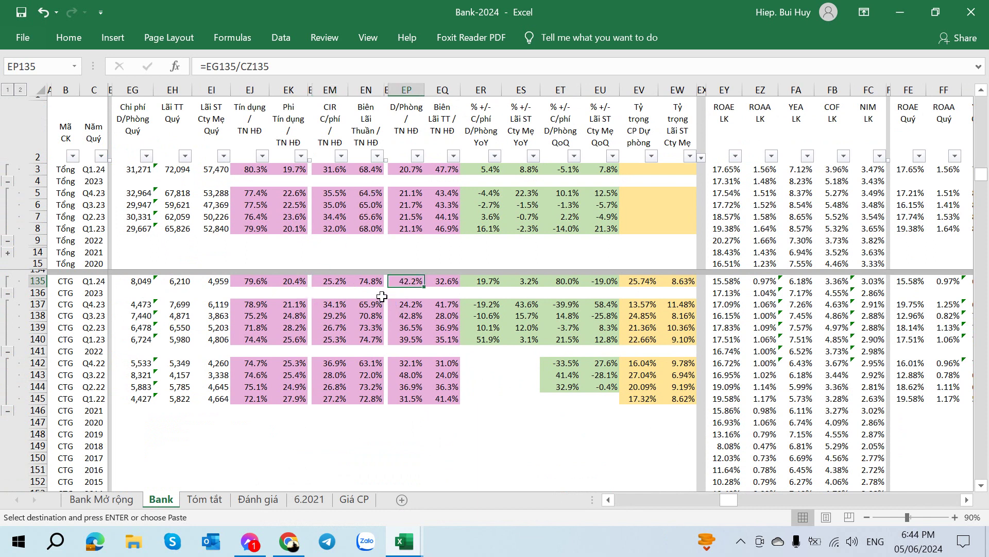
left_click(435, 283)
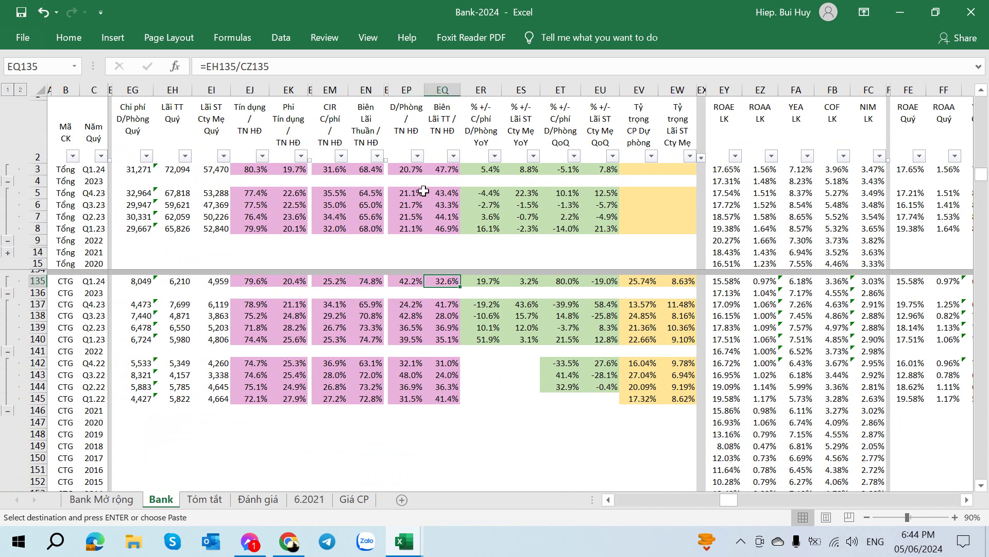
left_click(415, 171)
key("ctrl+Tab")
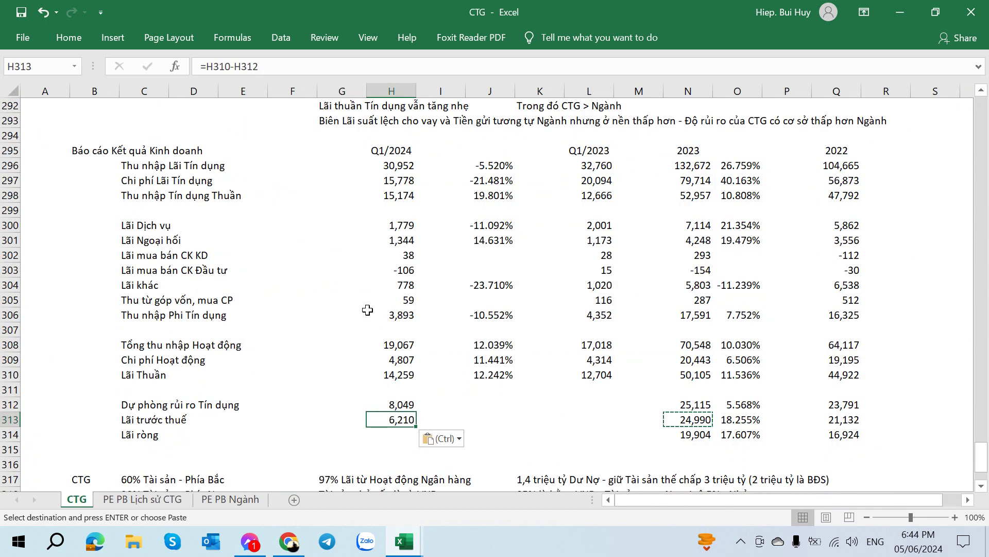
- In the CTG workbook, enter 4958.81 from the Q1 2024 report as the Q1/2024 Lãi ròng in H314
left_click(392, 435)
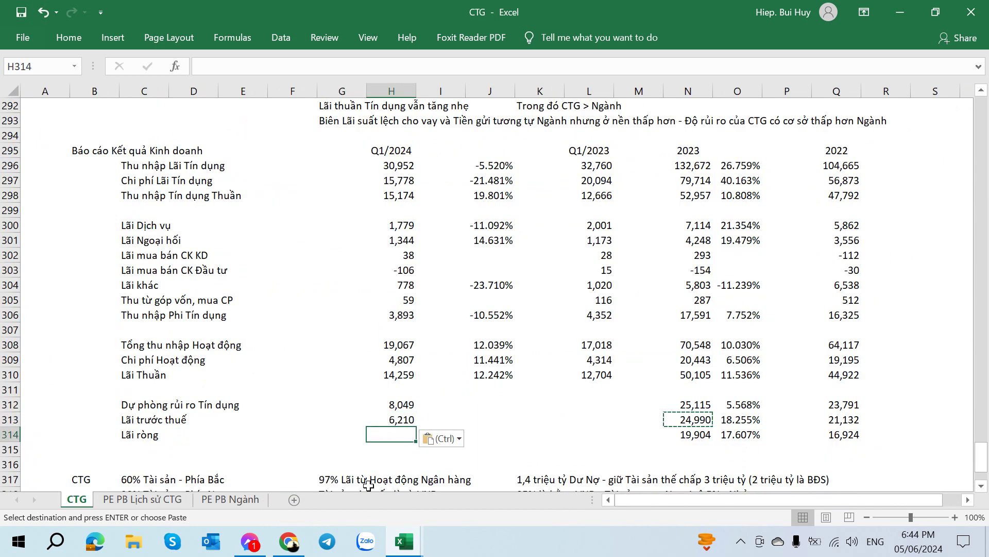
left_click(290, 545)
scroll(453, 399, "down", 8)
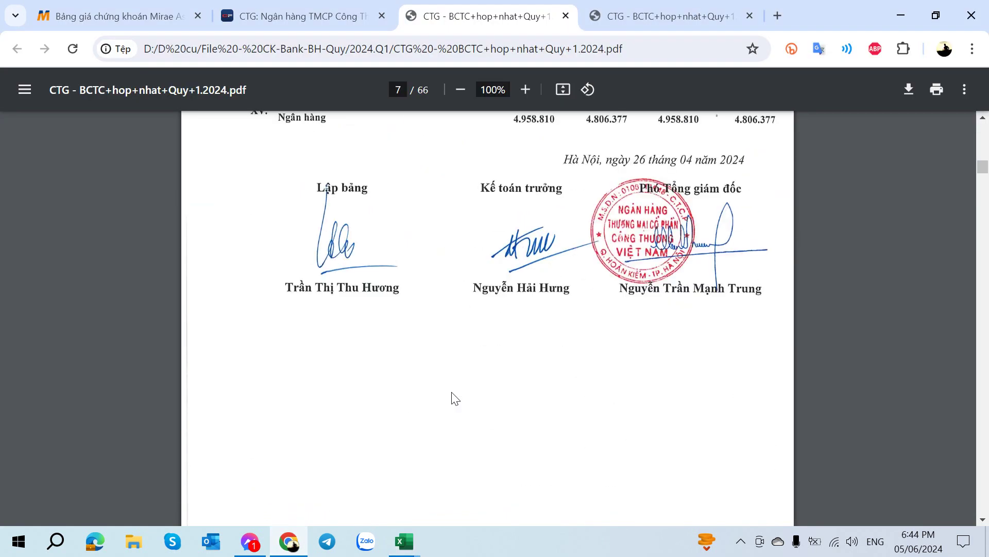
scroll(453, 400, "up", 3)
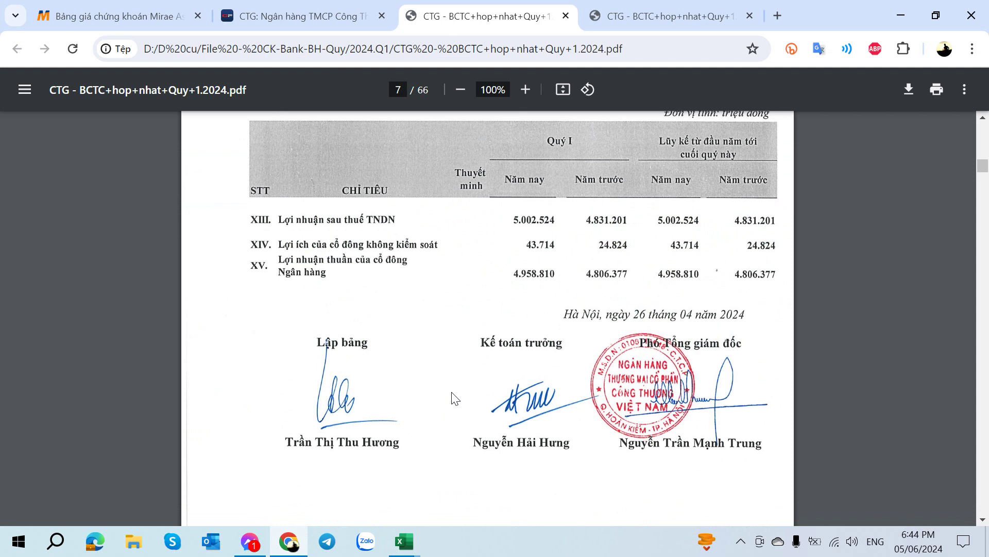
key("alt+Tab")
type("4958")
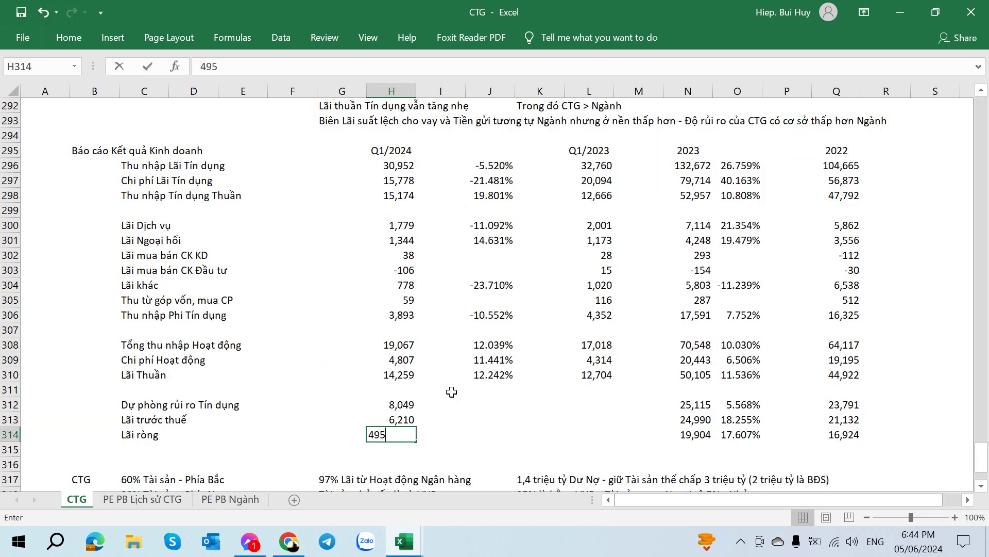
key("alt+Tab")
key("alt+Tab")
type(".81")
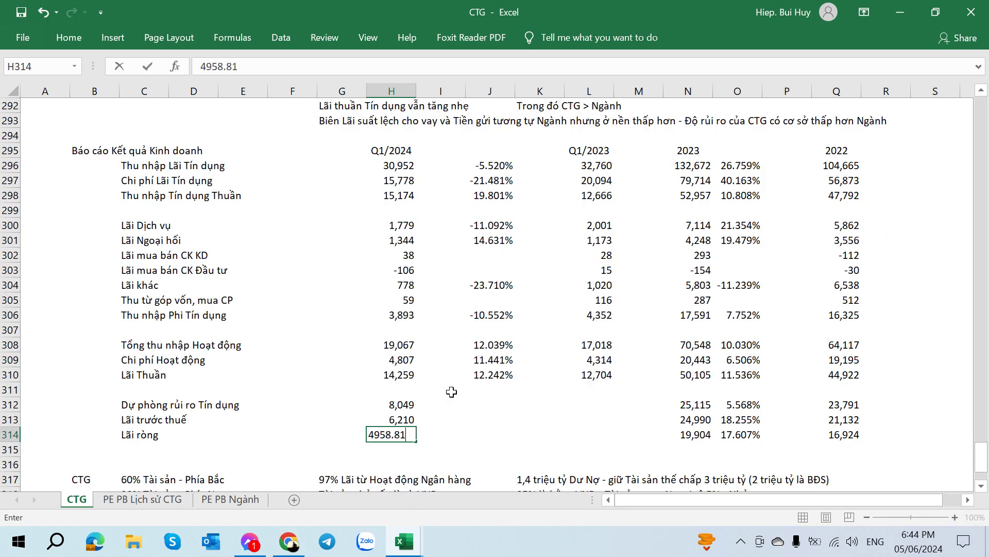
key("Tab")
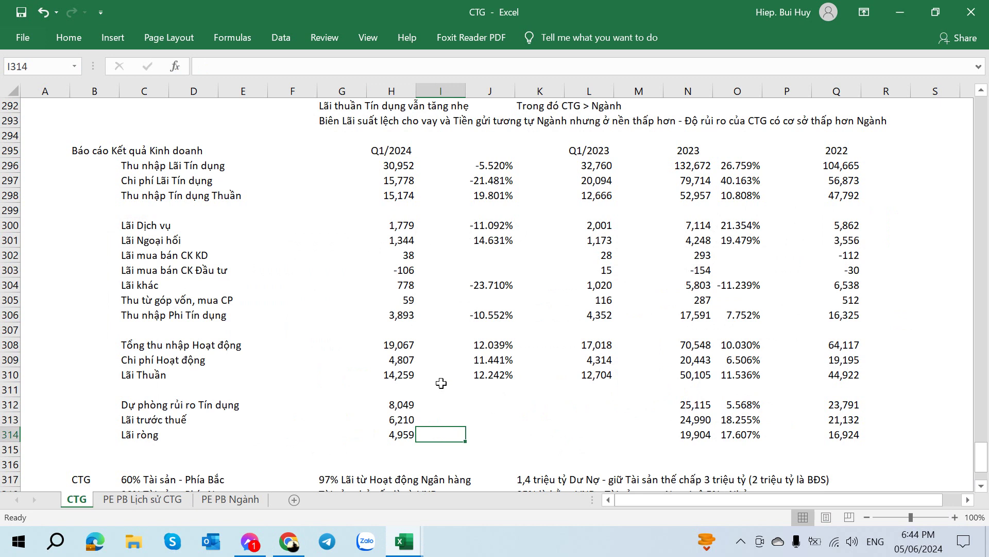
left_click(700, 436)
left_click(407, 438)
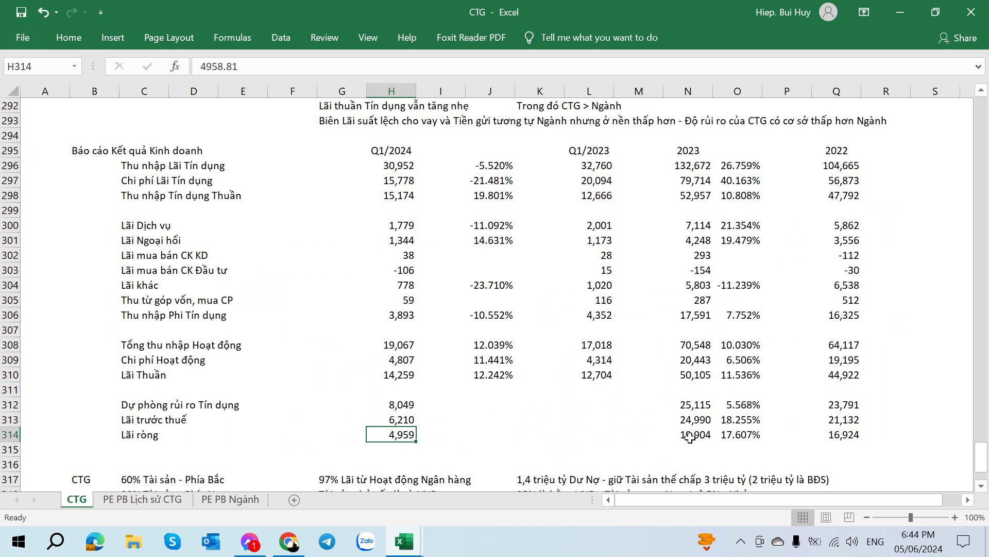
- Select the Q1/2023 Dự phòng rủi ro Tín dụng cell L312 and locate the prior-year provision expense in the Q1 2024 report
left_click(581, 411)
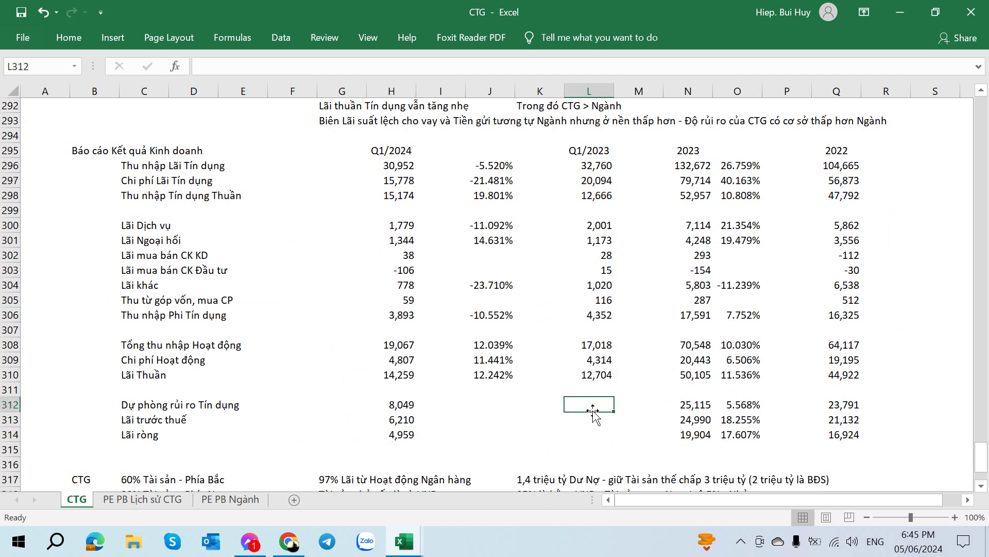
key("alt+Tab")
scroll(551, 401, "up", 6)
scroll(552, 400, "down", 8)
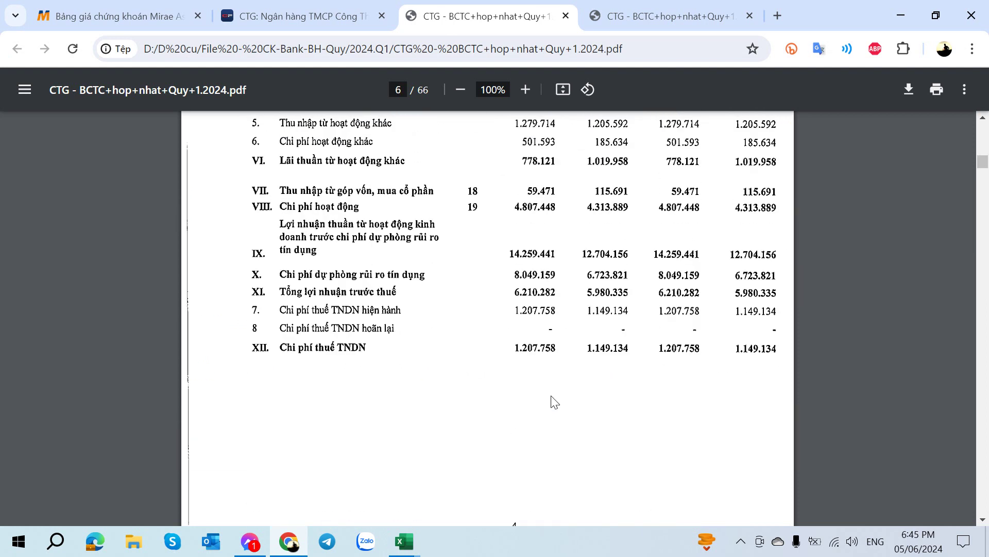
key("alt+Tab")
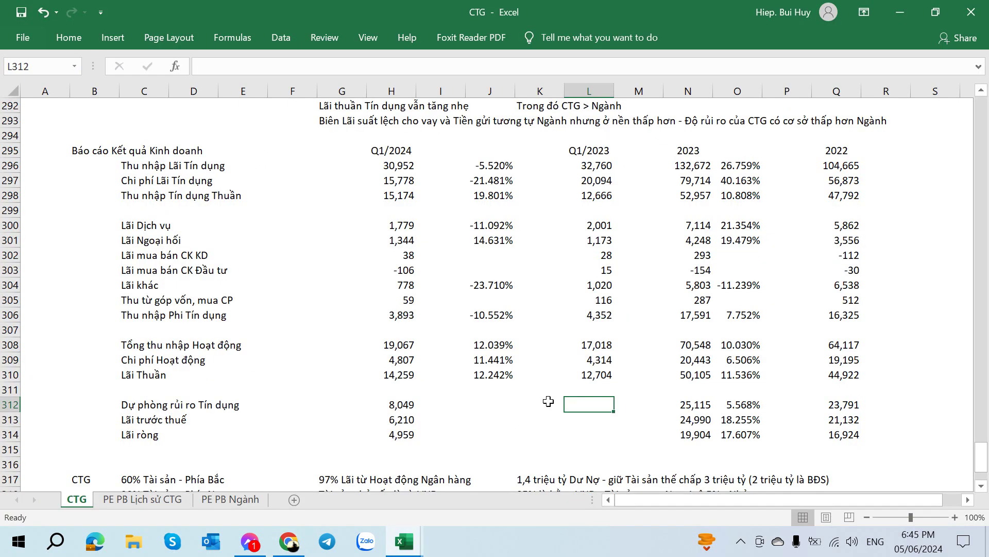
key("alt+Tab")
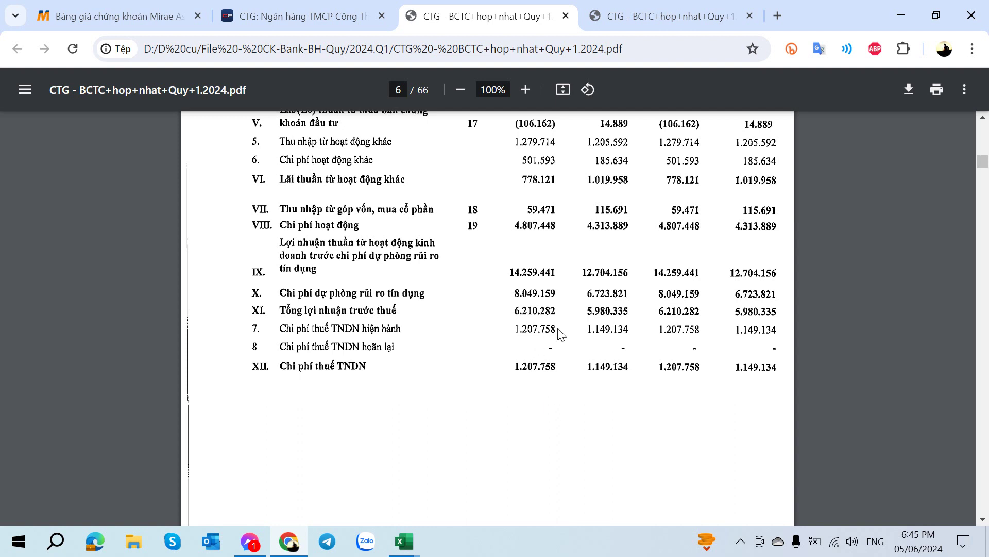
key("alt+Tab")
type("5988")
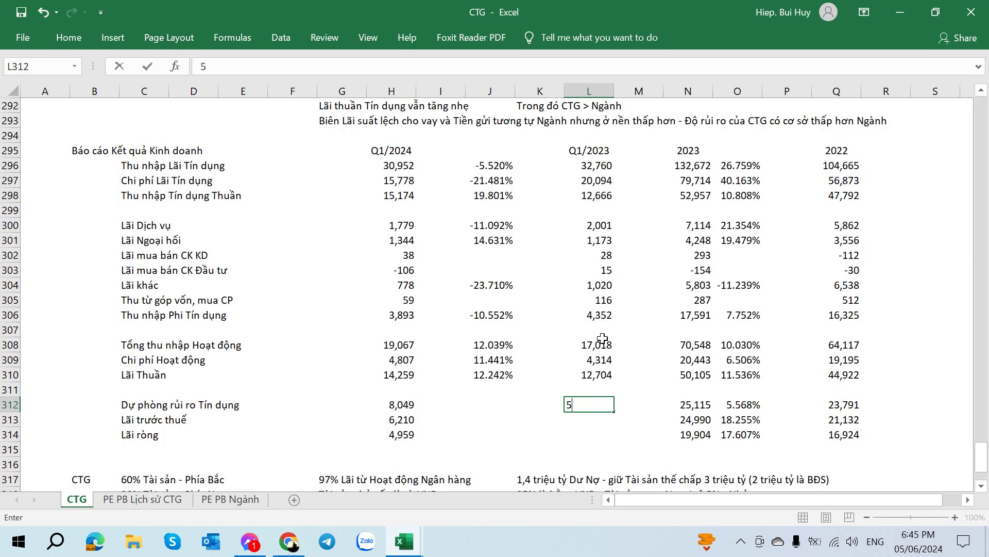
key("alt+Tab")
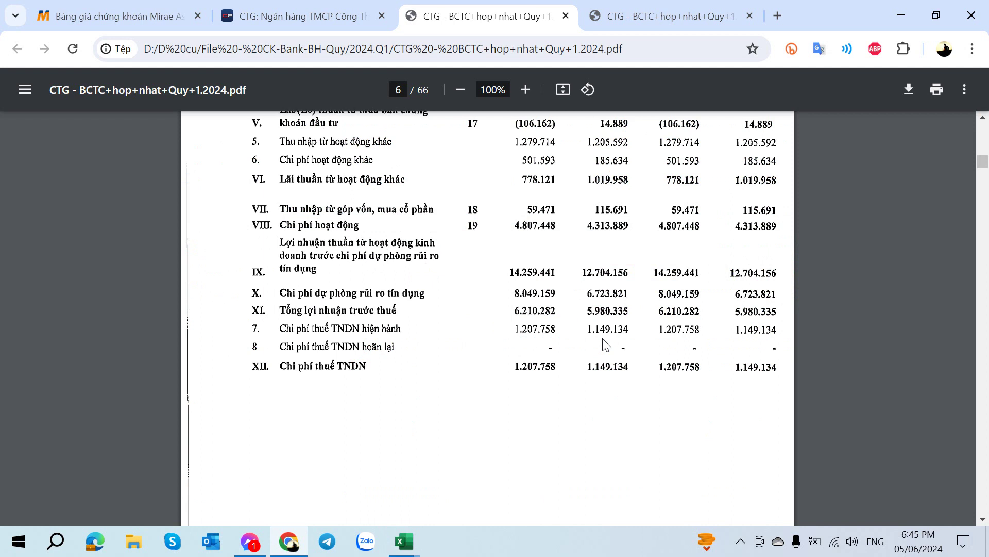
key("alt+Tab")
key("BackSpace")
key("BackSpace")
key("BackSpace")
key("BackSpace")
- Enter 6723.821 from the report as the Q1/2023 Dự phòng rủi ro Tín dụng in L312
type("67")
key("alt+Tab")
key("alt+Tab")
type("23.")
key("alt+Tab")
key("alt+Tab")
type("821")
key("Tab")
- Apply the number format of Lãi Thuần cell L310 to the Q1/2023 cells L312:L314
left_click(593, 374)
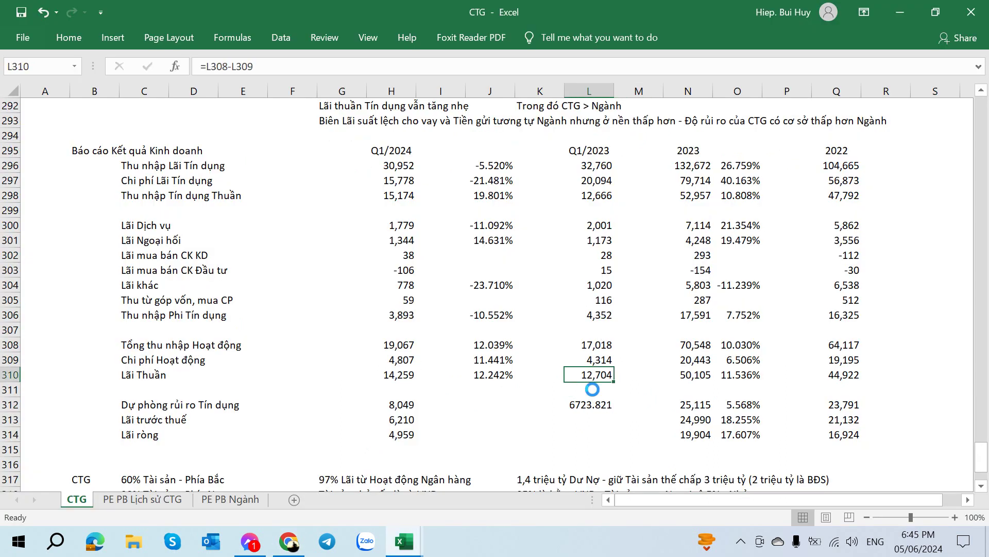
key("ctrl+c")
left_click(594, 405)
left_click_drag(594, 405, 596, 435)
right_click(593, 437)
left_click(624, 192)
double_click(520, 405)
- Calculate the year-on-year change in Dự phòng rủi ro Tín dụng in J312 by copying the growth formula from J310
left_click(490, 374)
key("ctrl+c")
left_click(490, 405)
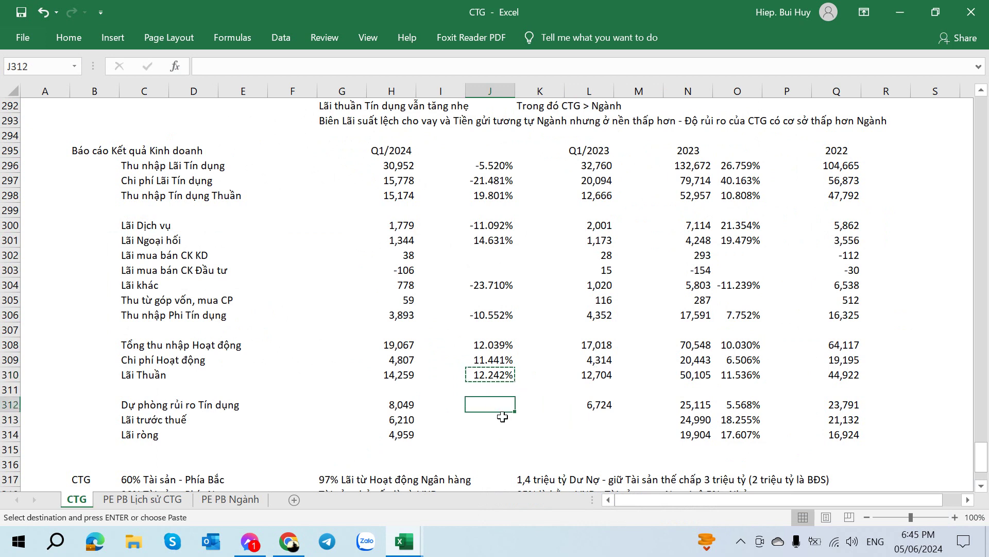
key("ctrl+v")
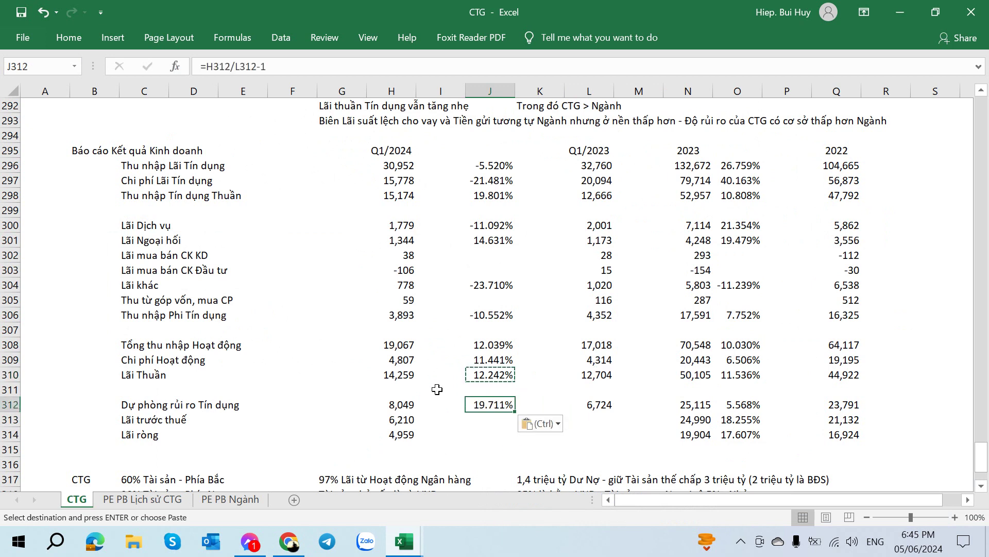
- Calculate Q1/2023 Lãi trước thuế in L313 by copying the formula from H313, giving =L310-L312
left_click(479, 416)
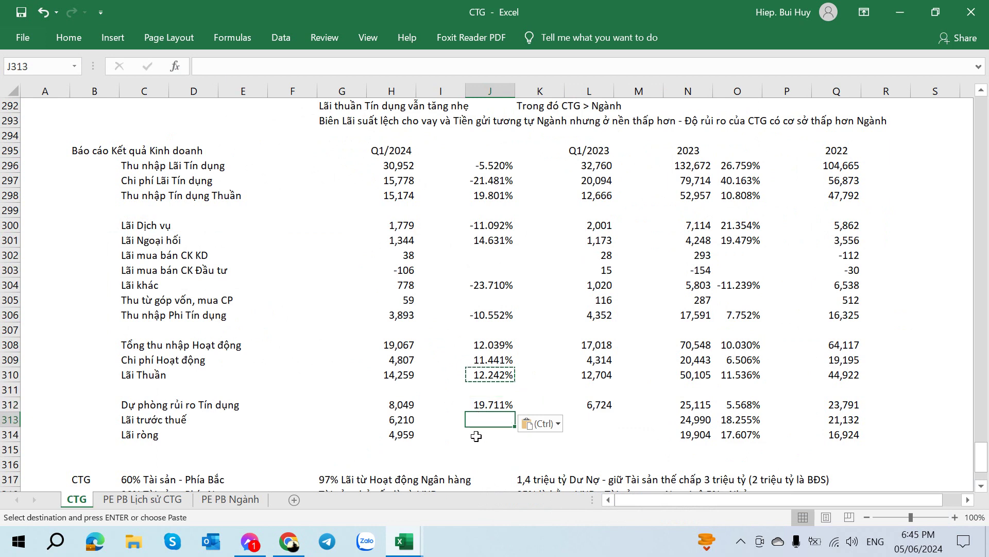
left_click(608, 419)
key("ctrl+v")
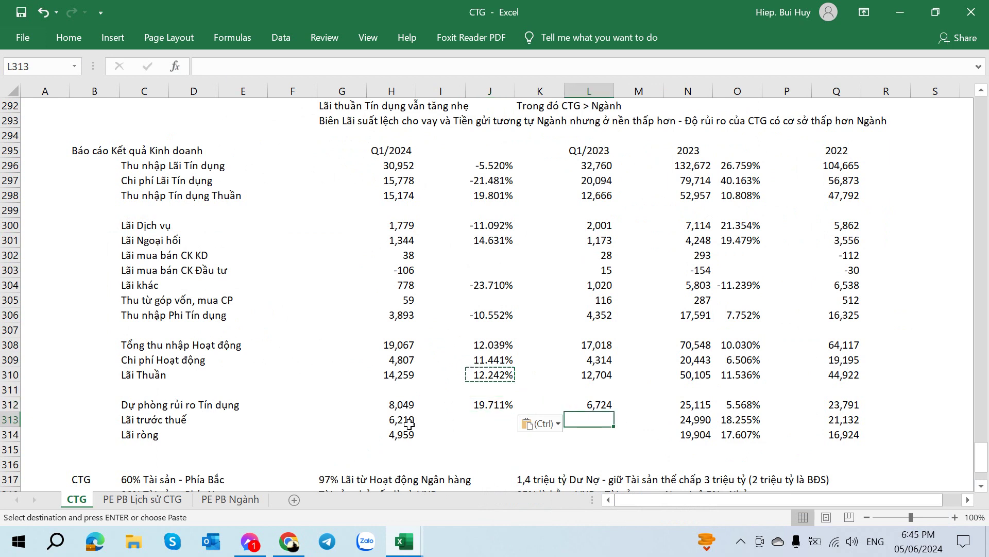
left_click(410, 423)
key("ctrl+c")
left_click(584, 426)
key("ctrl+v")
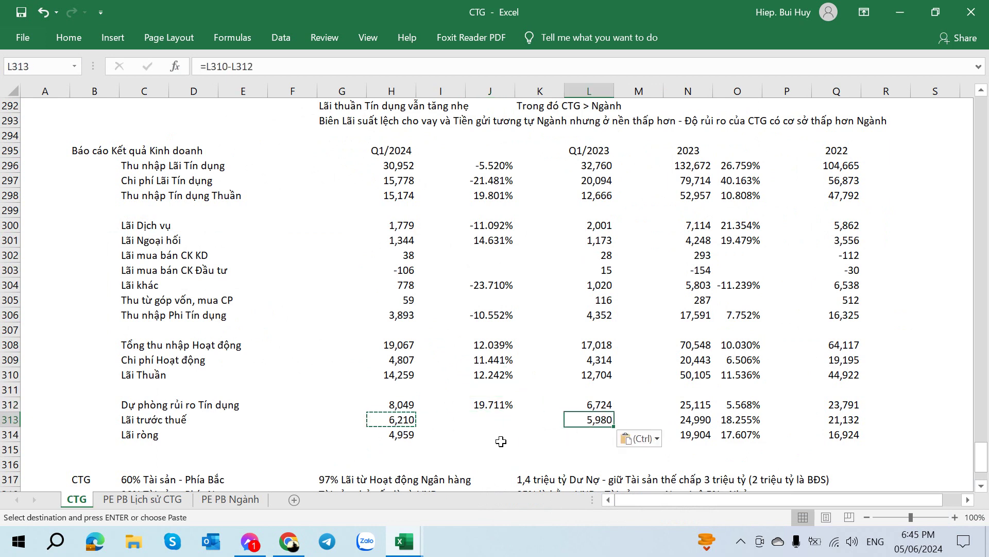
- Copy the growth formula from J312 to J313 for Lãi trước thuế and compare it with net credit income growth in J298
left_click(401, 420)
left_click(478, 407)
key("ctrl+c")
left_click(479, 420)
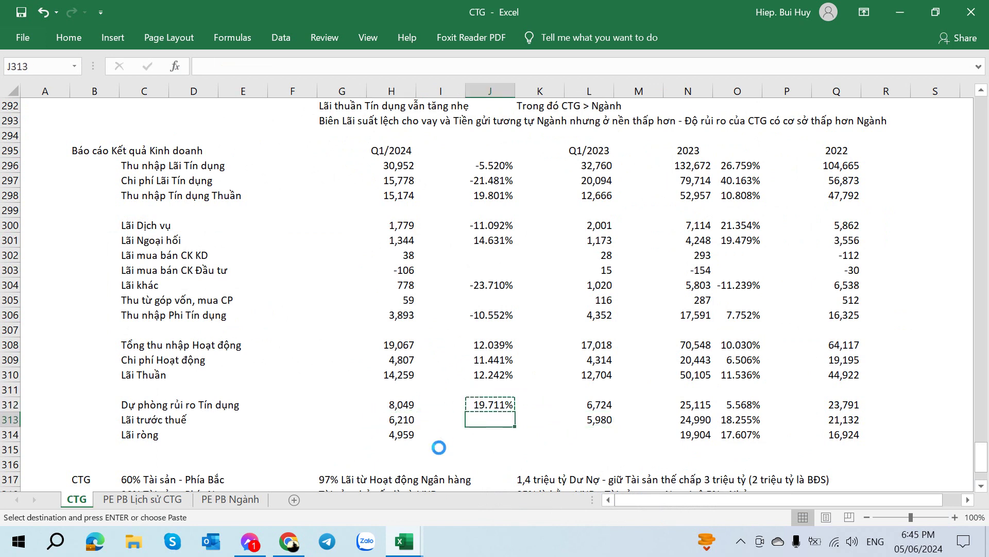
key("ctrl+v")
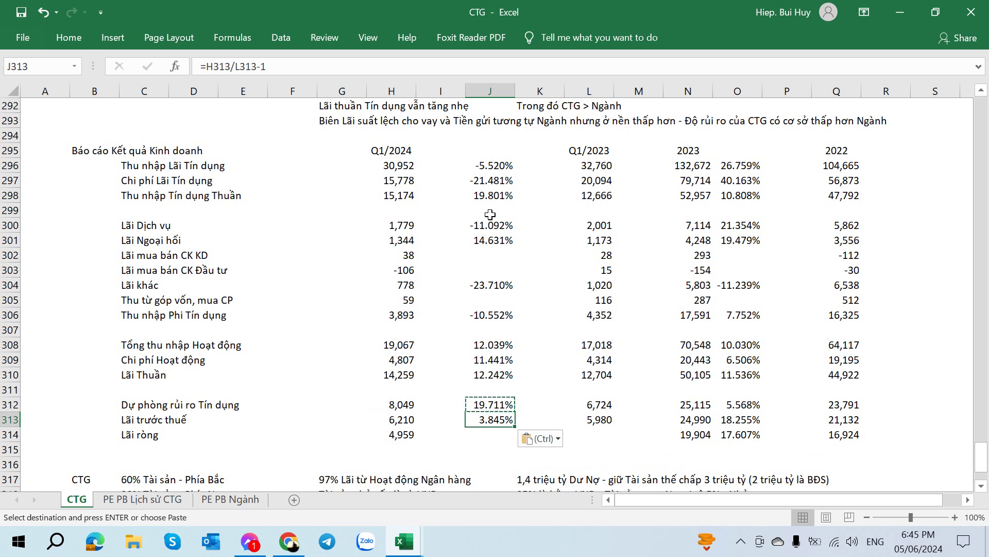
left_click(493, 198)
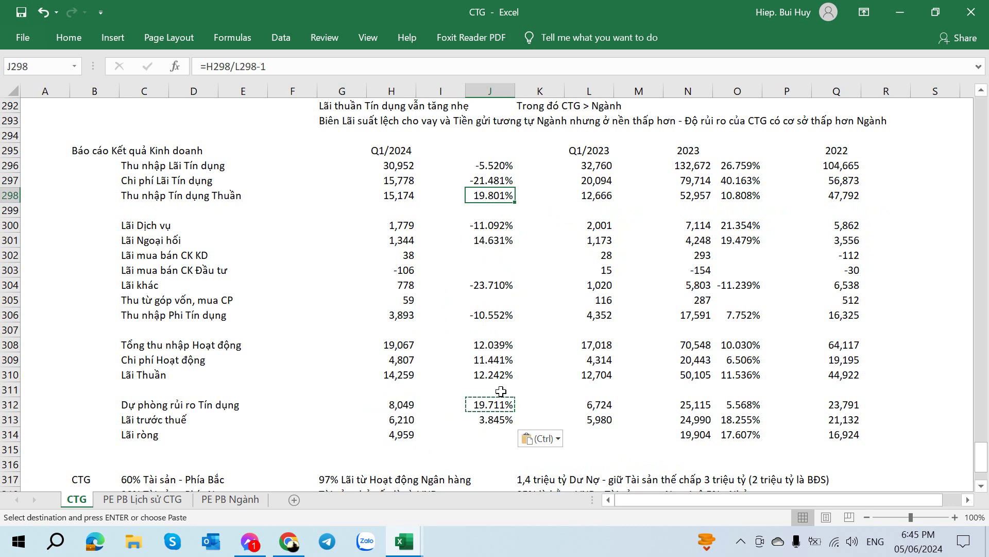
left_click(498, 433)
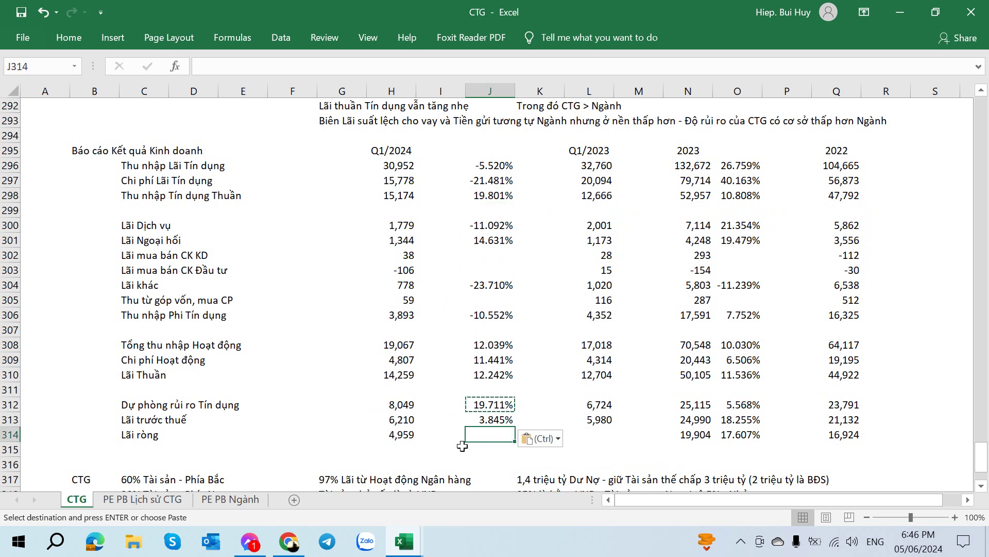
key("alt+Tab")
scroll(473, 412, "down", 5)
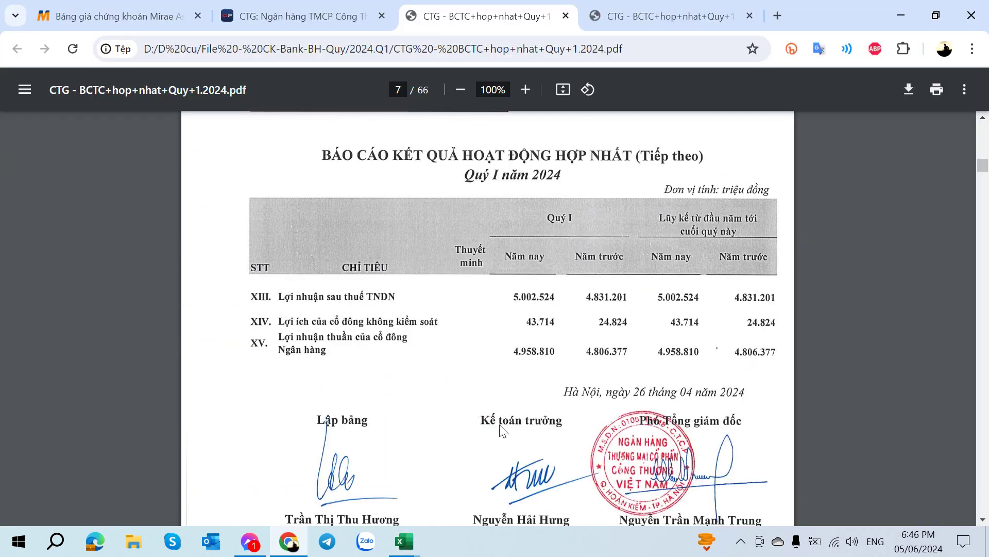
key("alt+Tab")
type("480")
key("alt+Tab")
key("alt+Tab")
type("6.377")
key("Tab")
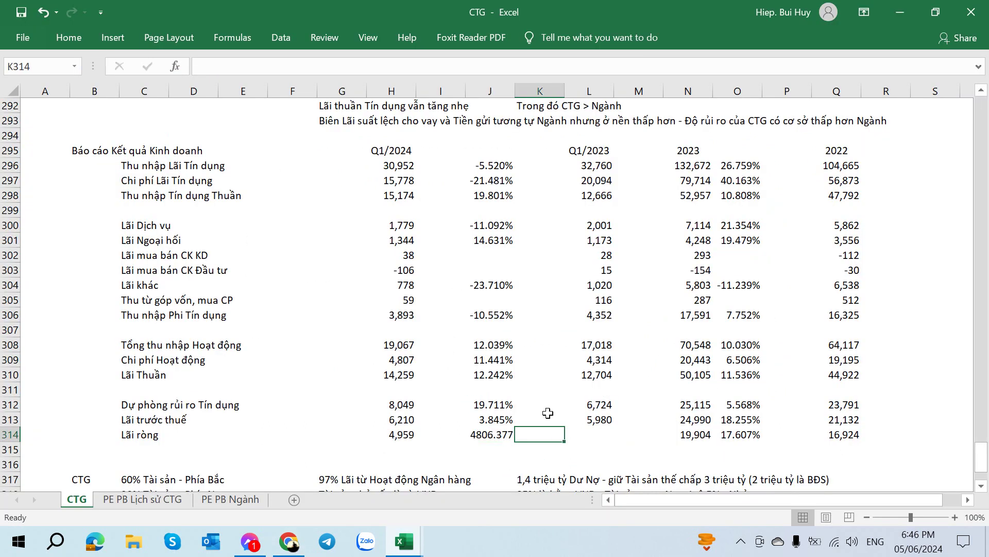
key("ctrl+z")
- Enter the Q1/2023 Lãi ròng as 4806.377 in L314, taken from the Q1/2024 report's shareholders' net profit line
left_click(589, 437)
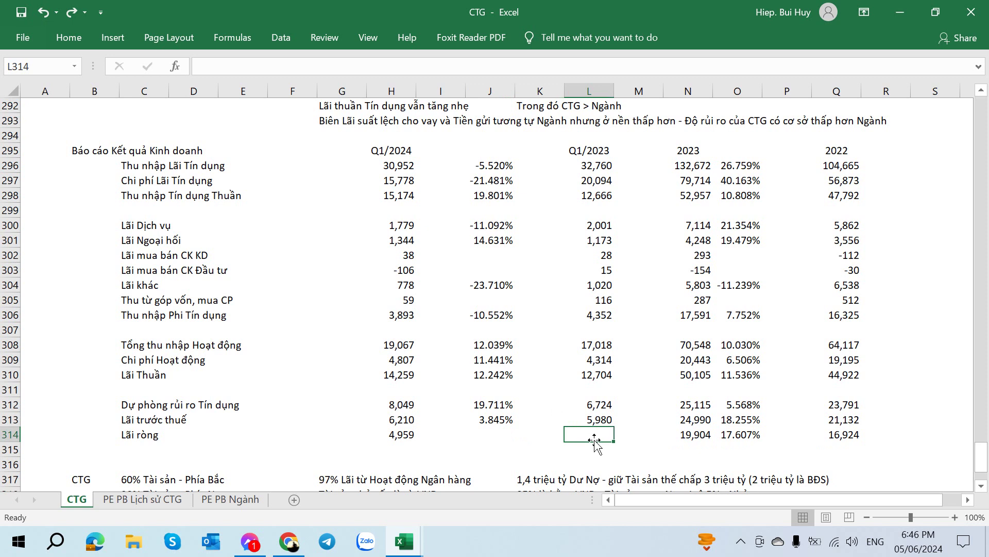
key("alt+Tab")
key("alt+Tab")
key("alt+Tab")
key("alt+Tab")
type("4806")
key("alt+Tab")
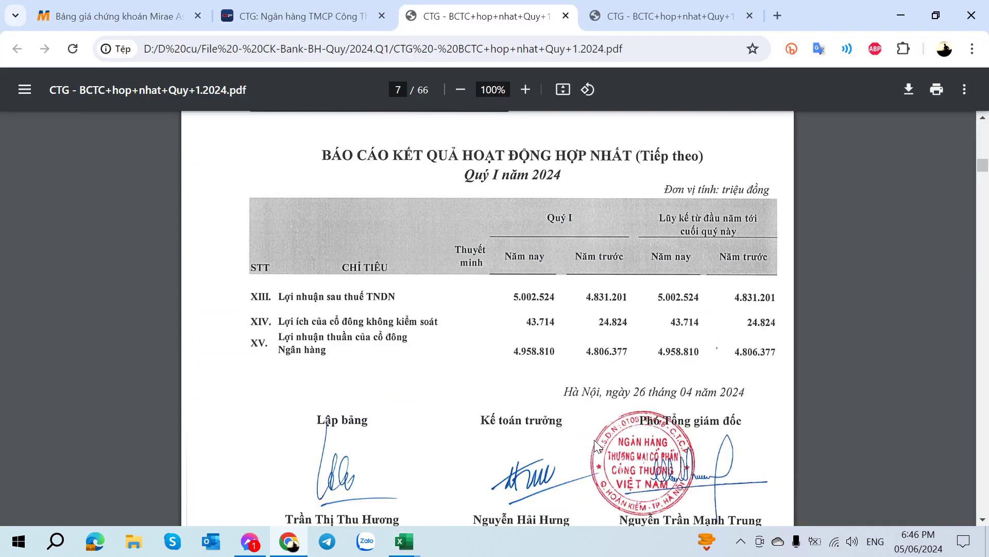
key("alt+Tab")
type(".377")
key("Tab")
- Calculate the year-on-year change in Lãi ròng in J314 by copying the growth formula from J313
left_click(492, 419)
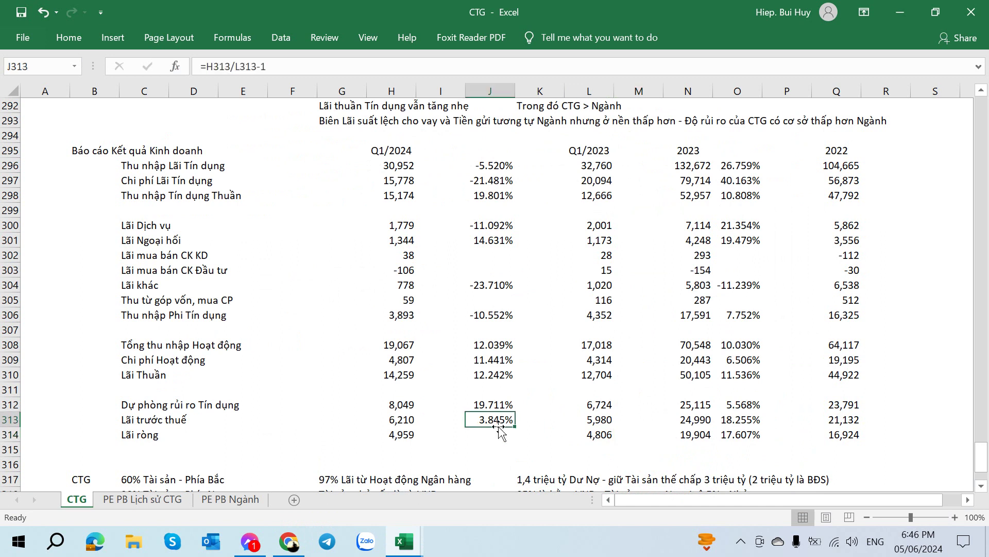
key("ctrl+c")
left_click(492, 435)
key("ctrl+v")
left_click(430, 436)
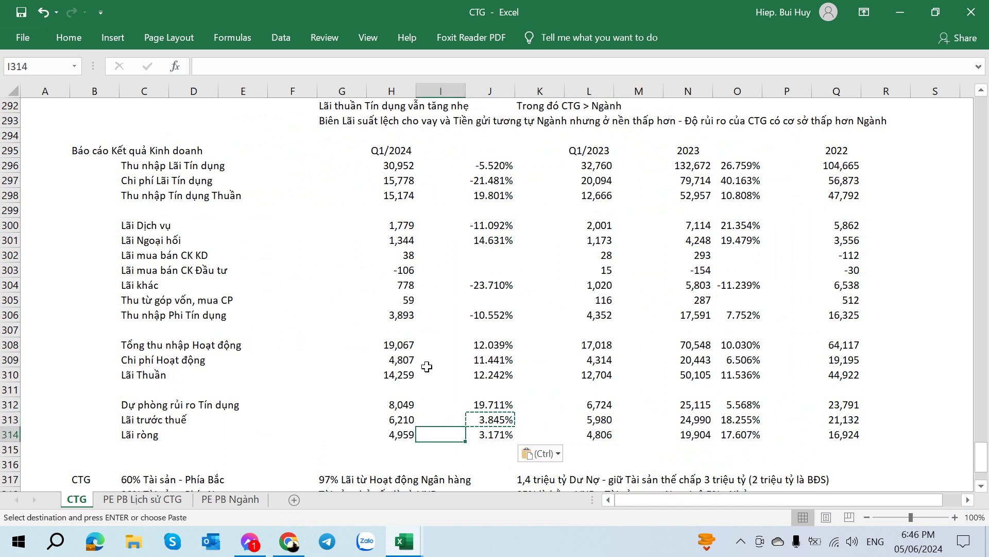
left_click(436, 346)
key("Escape")
left_click(438, 406)
left_click(424, 451)
- Switch to the second copy of CTG's Q1/2024 report in Chrome and go through its notes to note 21 on off-balance-sheet activities
scroll(355, 432, "down", 2)
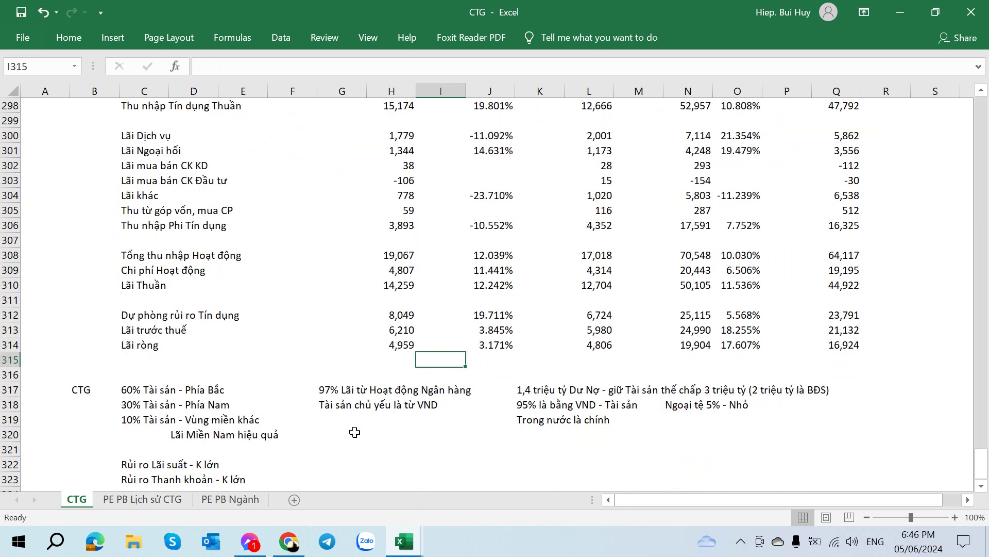
scroll(356, 392, "down", 1)
left_click(290, 541)
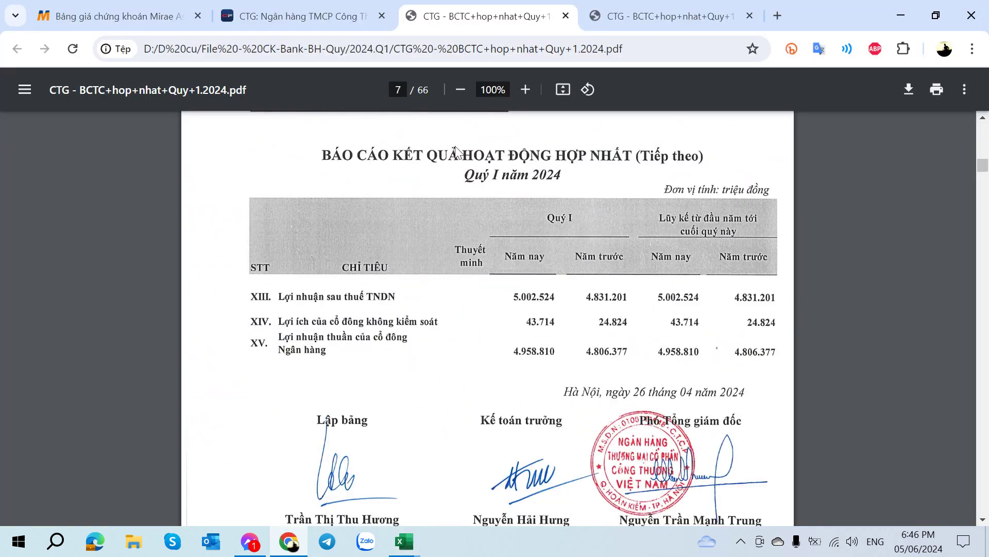
left_click(637, 13)
left_click_drag(983, 132, 983, 368)
scroll(738, 404, "down", 20)
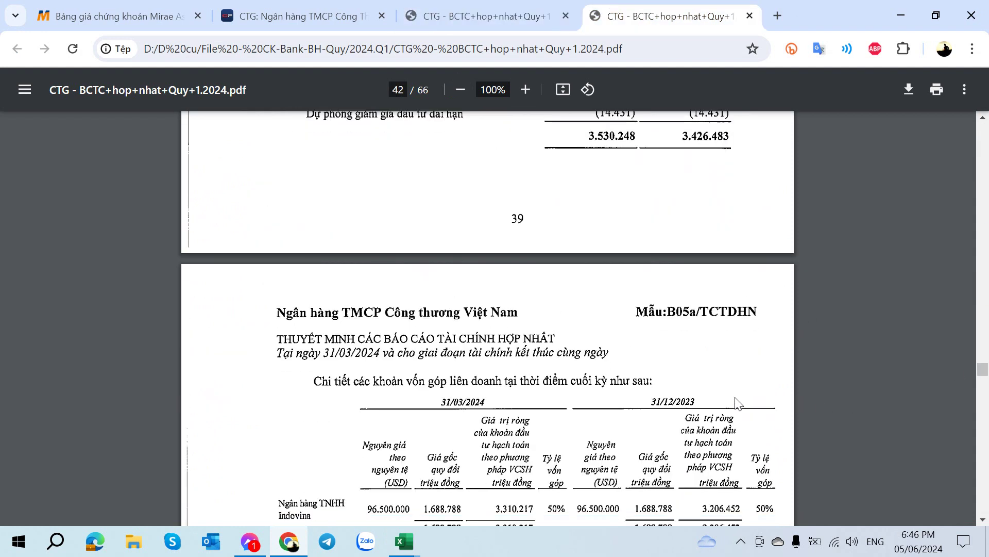
scroll(738, 403, "down", 20)
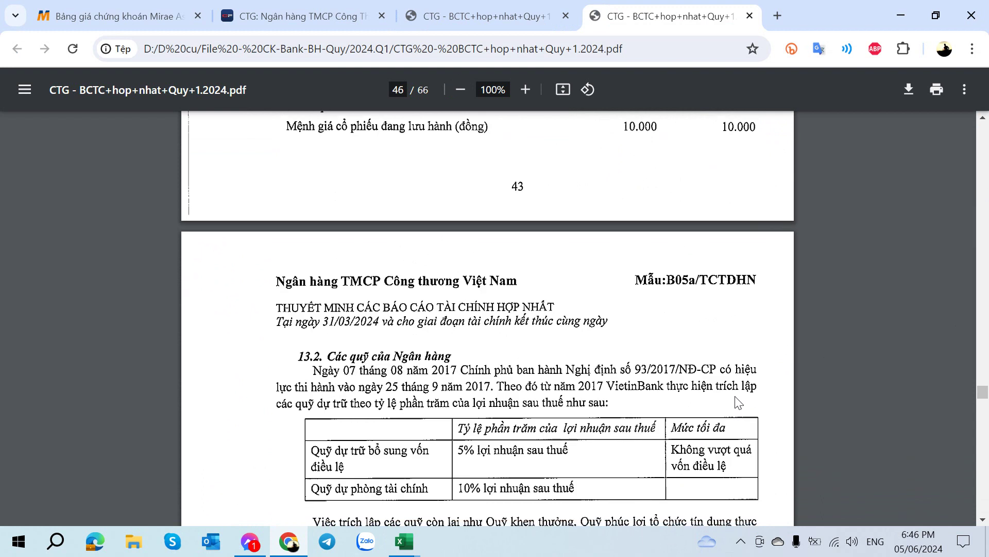
scroll(737, 401, "down", 15)
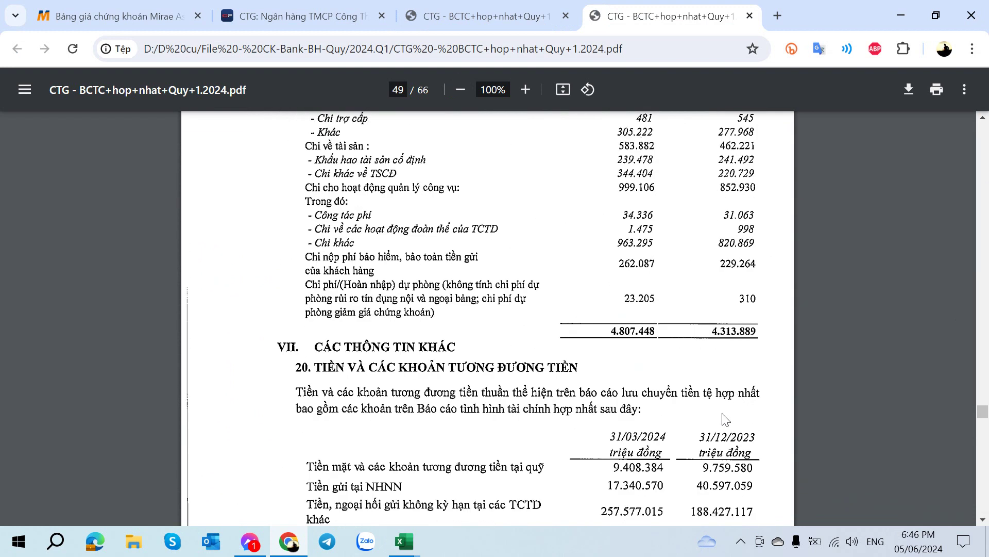
scroll(716, 407, "down", 10)
scroll(712, 396, "down", 3)
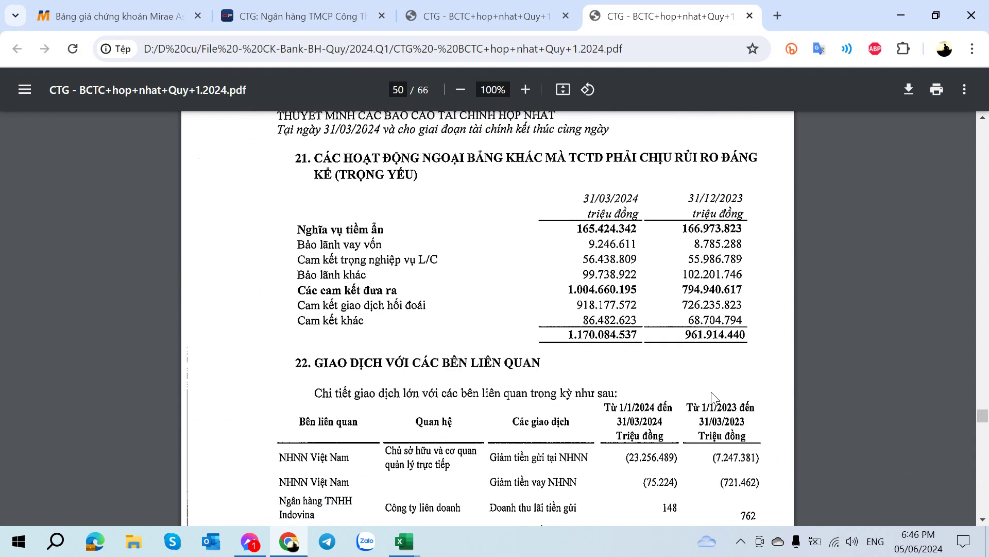
- Examine note 22 on related-party transactions and balances and note 23 on the geographic concentration of assets and liabilities
scroll(647, 356, "down", 12)
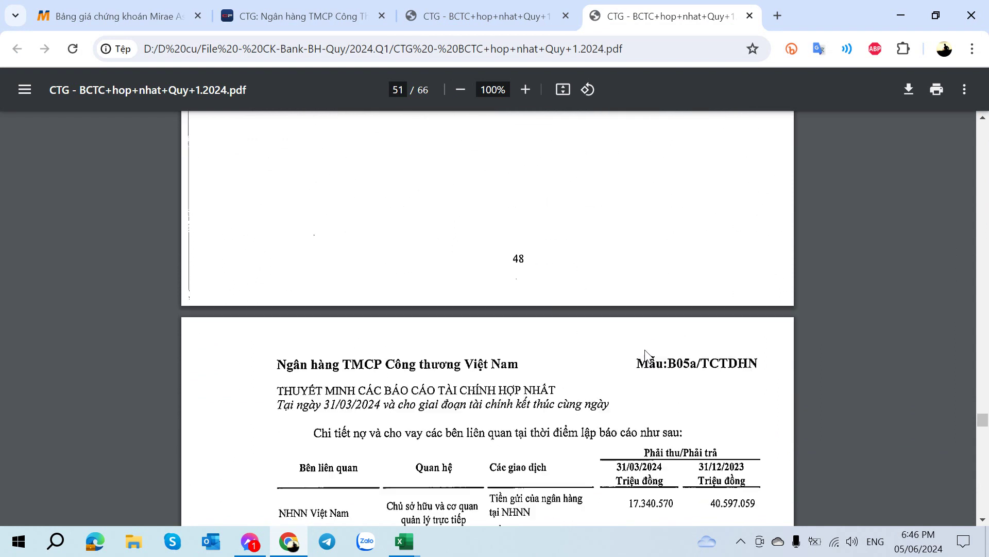
scroll(648, 355, "down", 3)
scroll(649, 347, "up", 16)
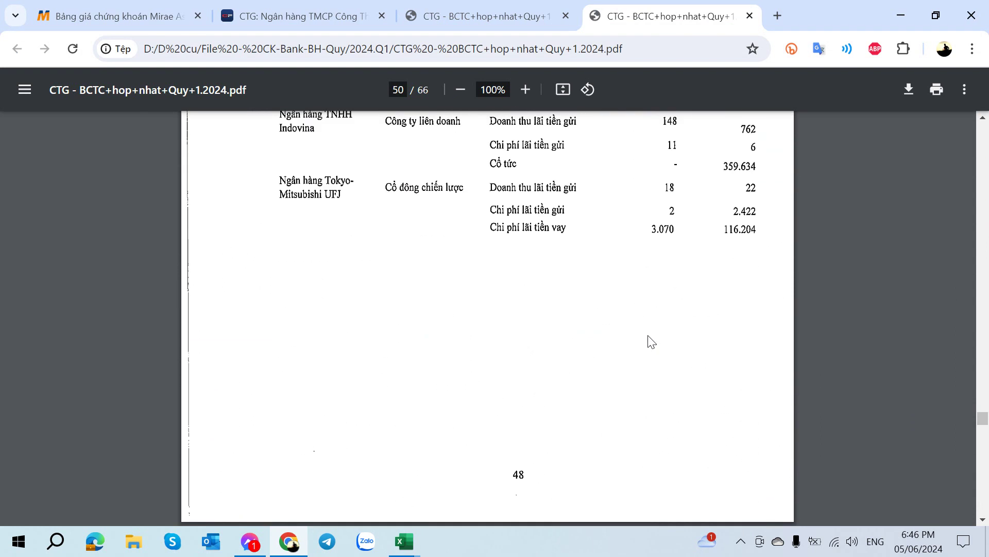
scroll(652, 342, "up", 3)
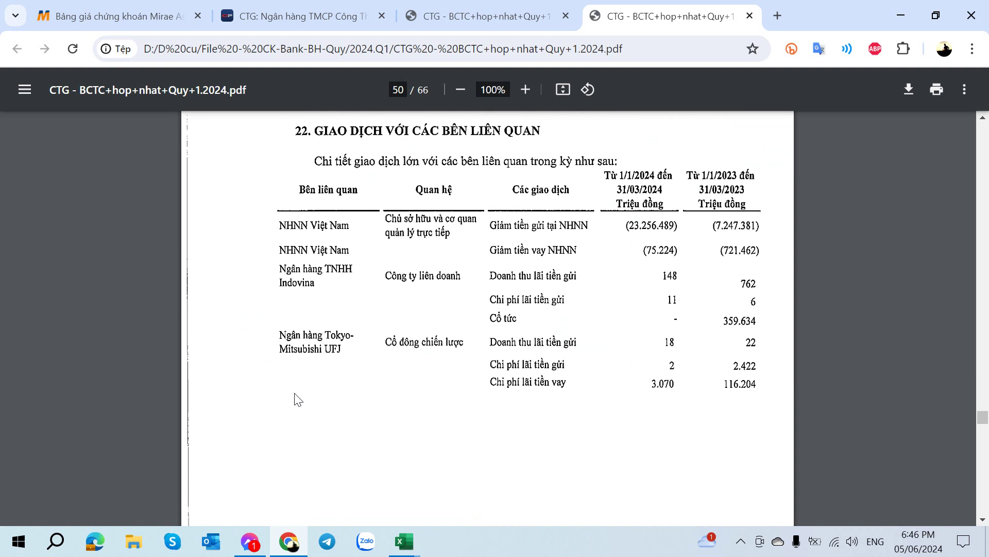
scroll(470, 397, "down", 10)
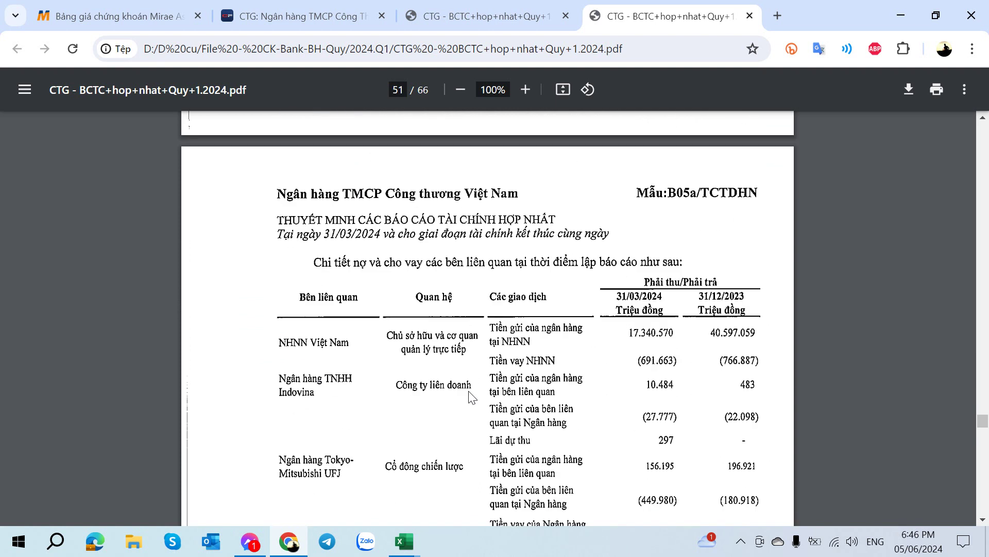
scroll(470, 397, "down", 3)
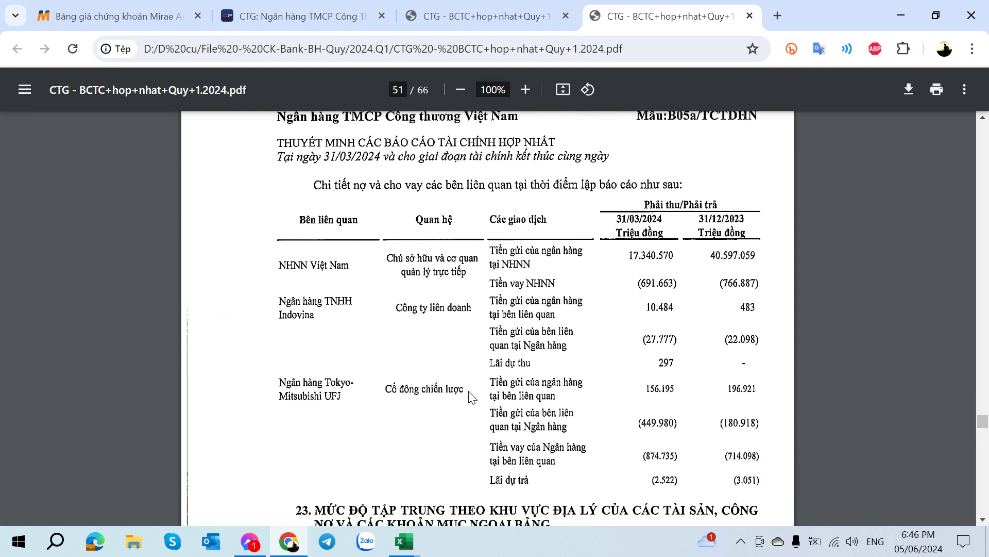
scroll(470, 397, "down", 5)
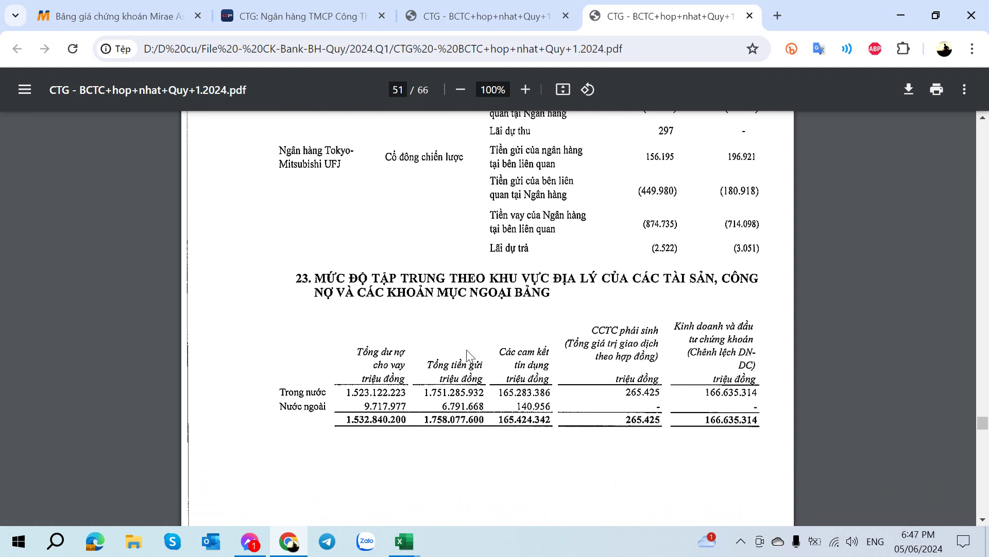
scroll(468, 355, "down", 2)
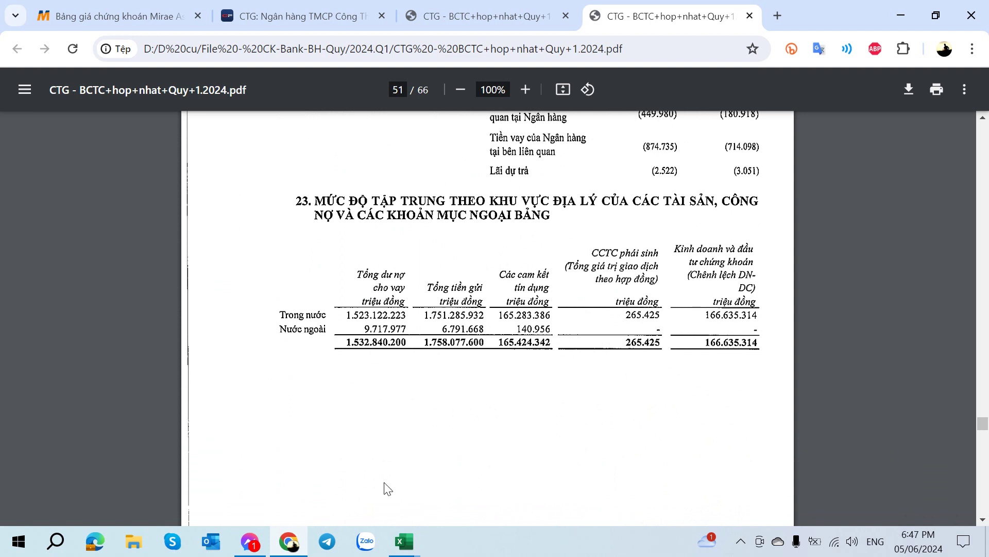
- Switch to Excel and check the existing note "Trong nước là chính" in K319 against the report's geographic breakdown
left_click(405, 541)
left_click(376, 507)
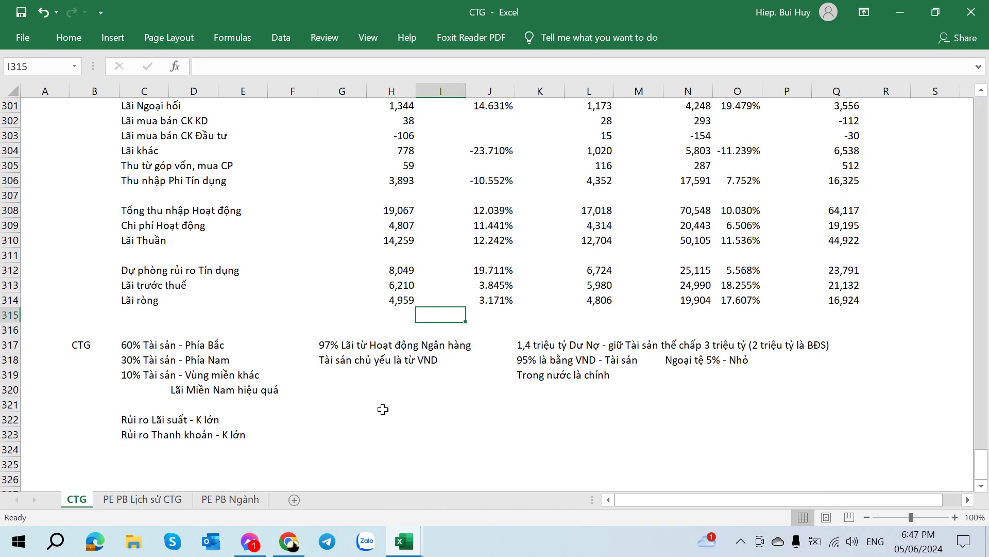
left_click(534, 374)
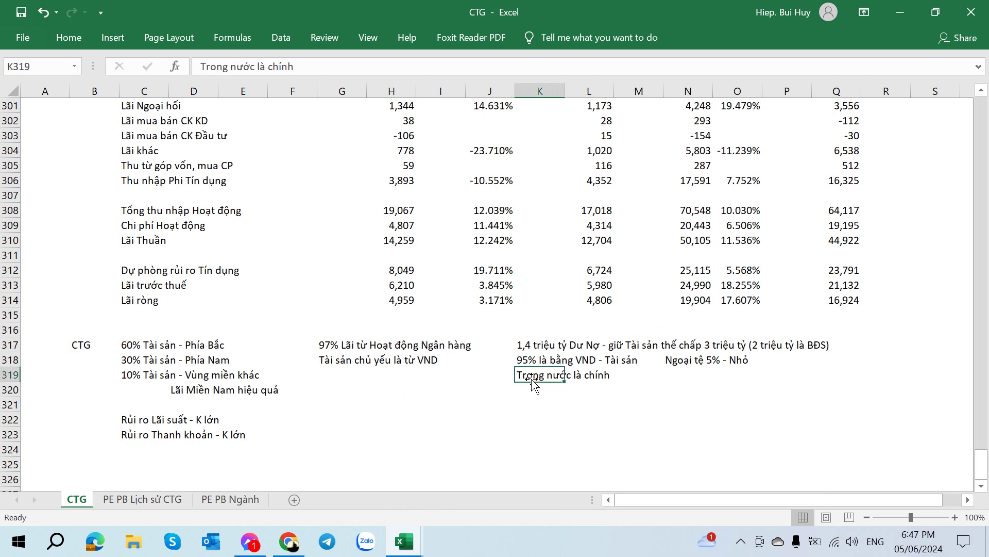
- Switch back to the report in Chrome and read section VIII, note 24, on financial risk management policy, pages 52 to 55
key("alt+Tab")
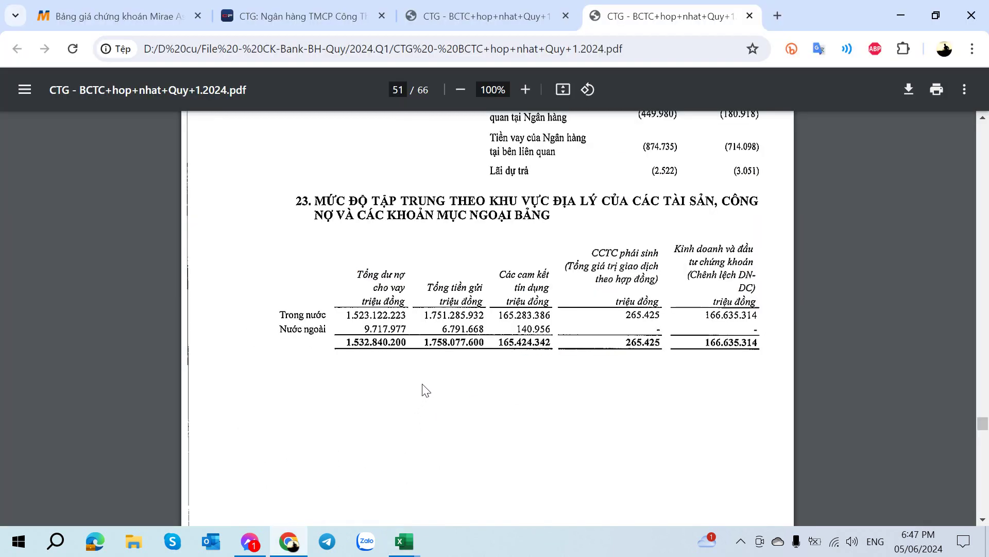
scroll(446, 390, "down", 10)
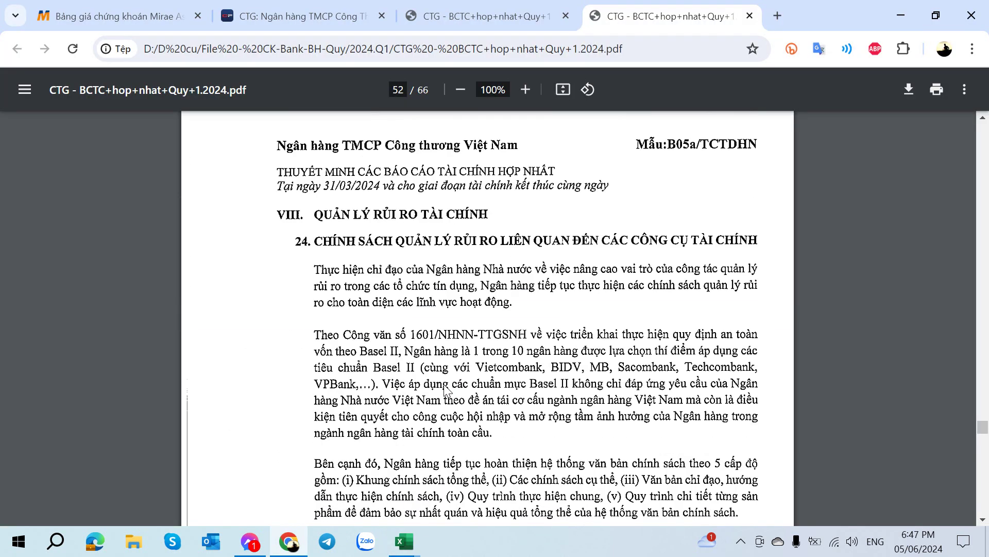
scroll(446, 390, "down", 3)
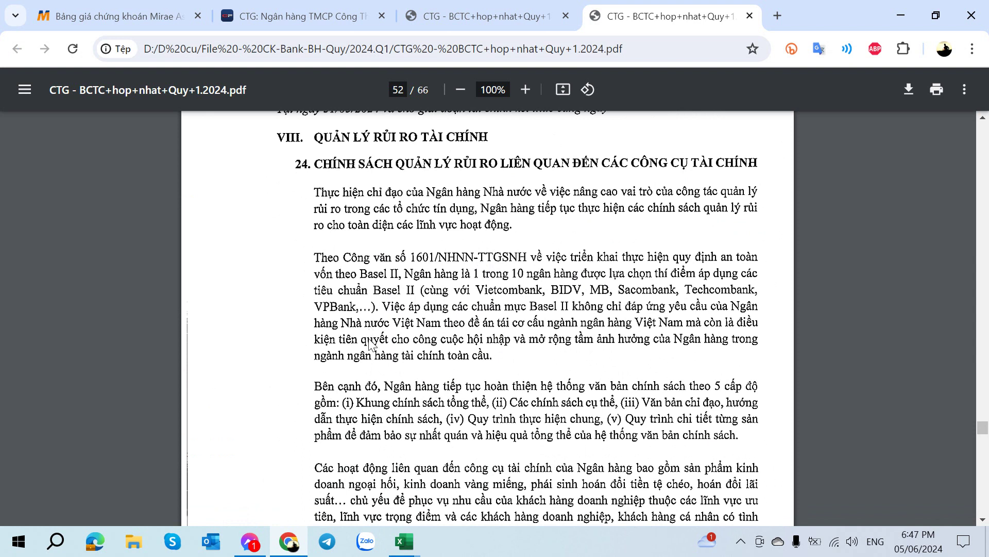
scroll(370, 310, "down", 3)
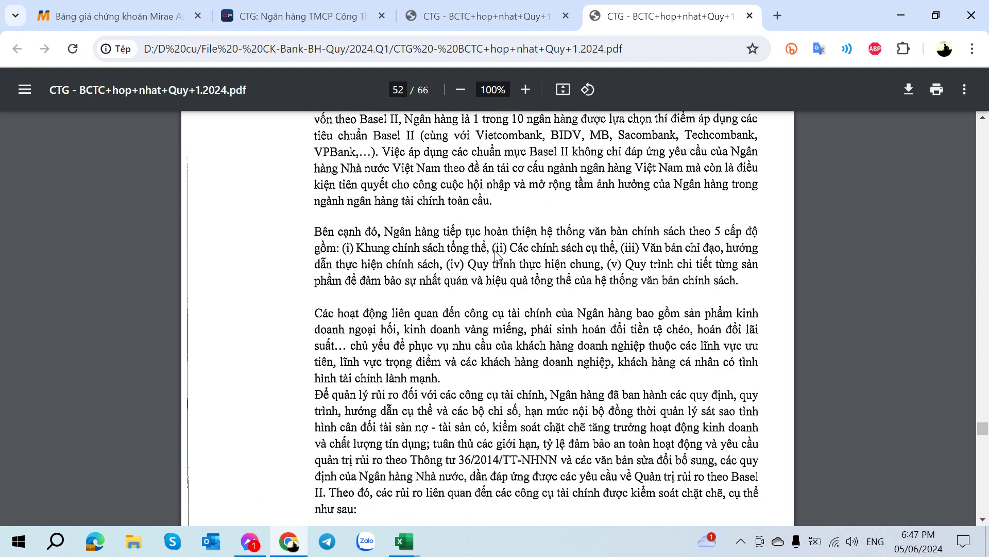
scroll(471, 258, "down", 15)
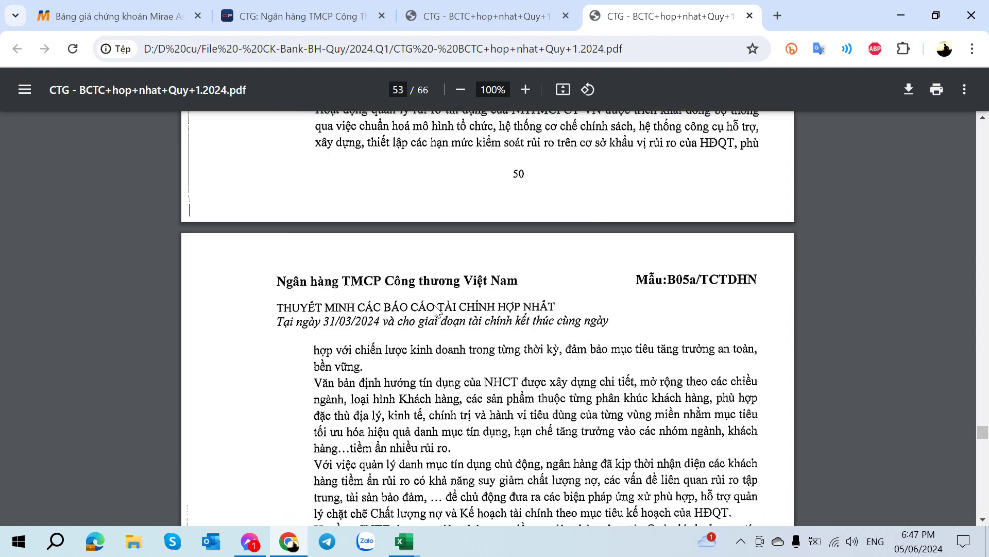
scroll(435, 307, "down", 12)
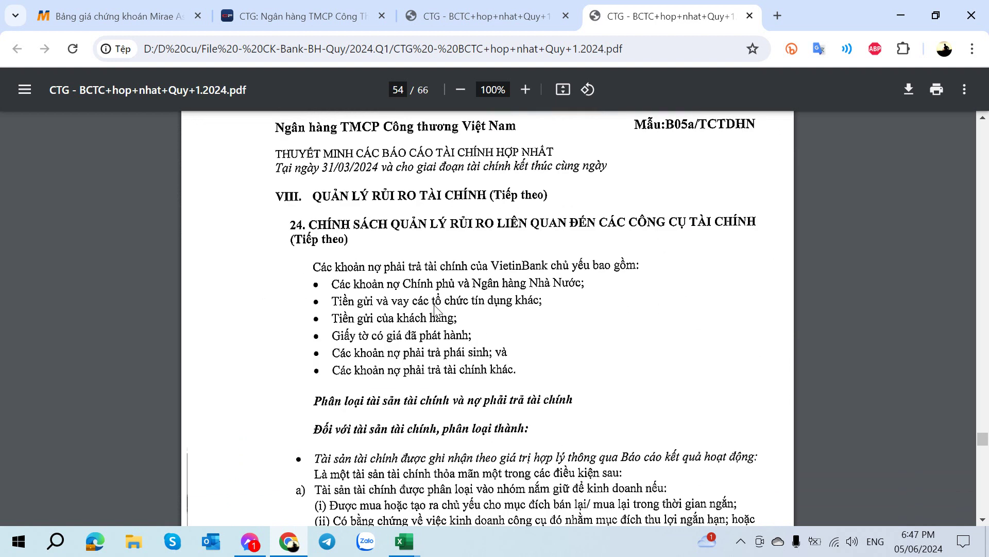
scroll(434, 308, "down", 12)
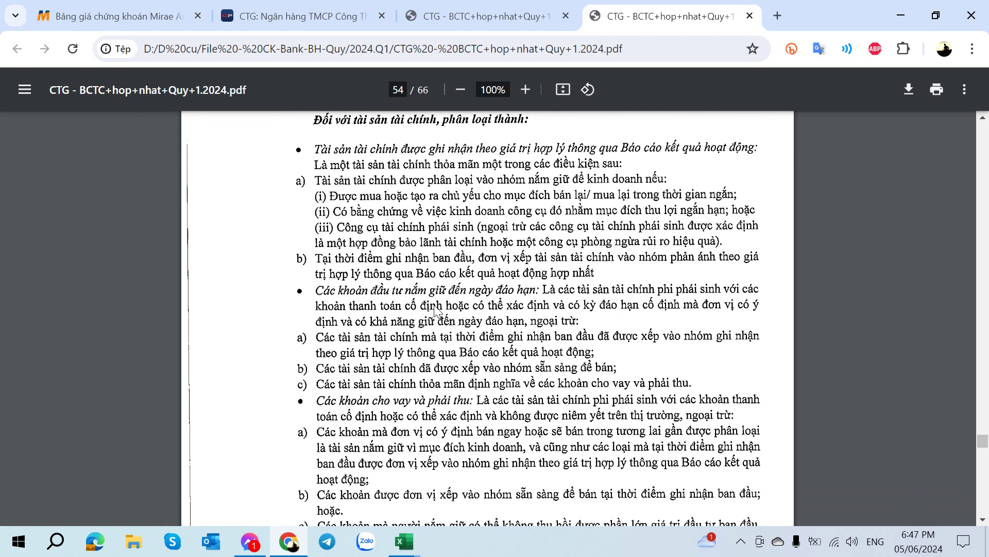
scroll(435, 308, "down", 7)
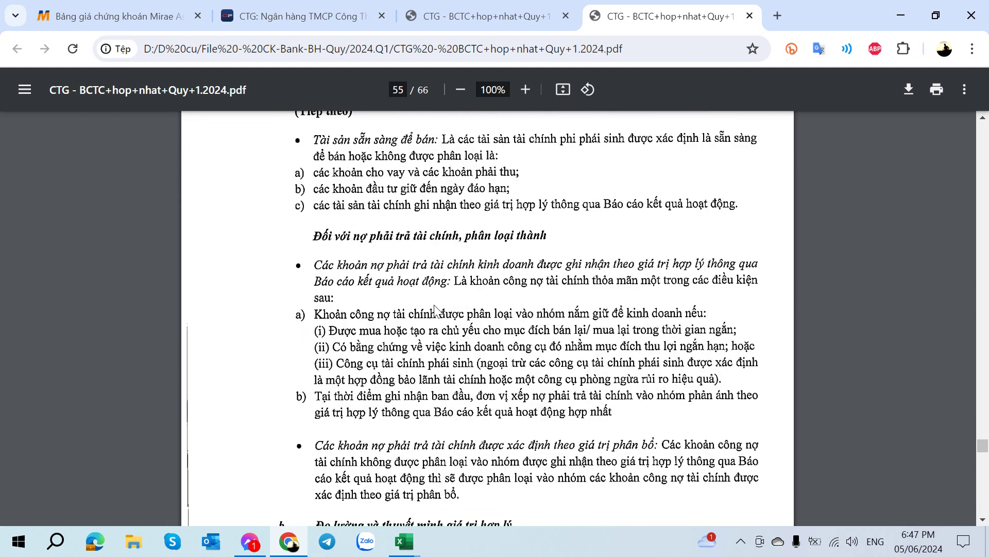
scroll(435, 308, "down", 15)
scroll(437, 311, "up", 11)
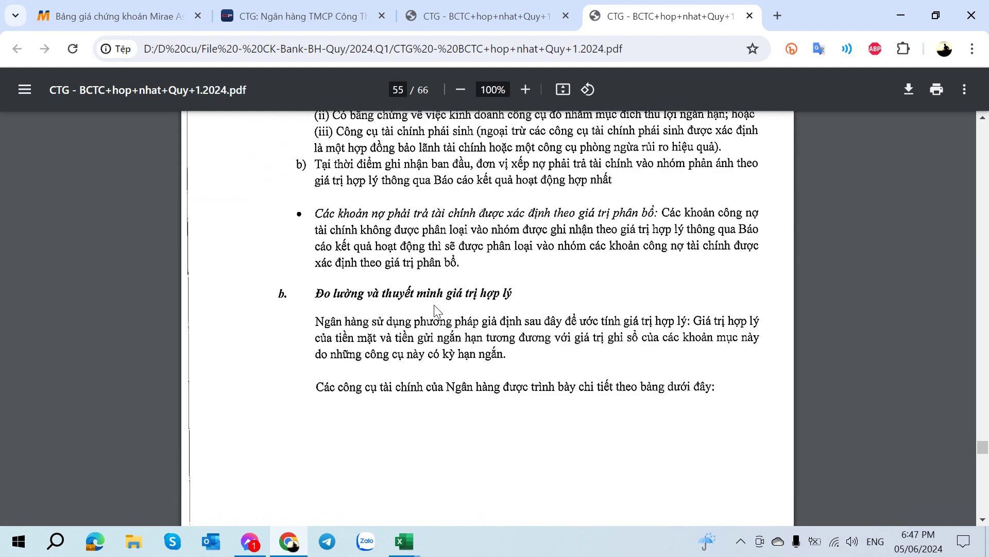
- Examine the table "Phân loại tài sản tài chính và công nợ tài chính" on page 56, covering both assets and liabilities
scroll(437, 311, "down", 10)
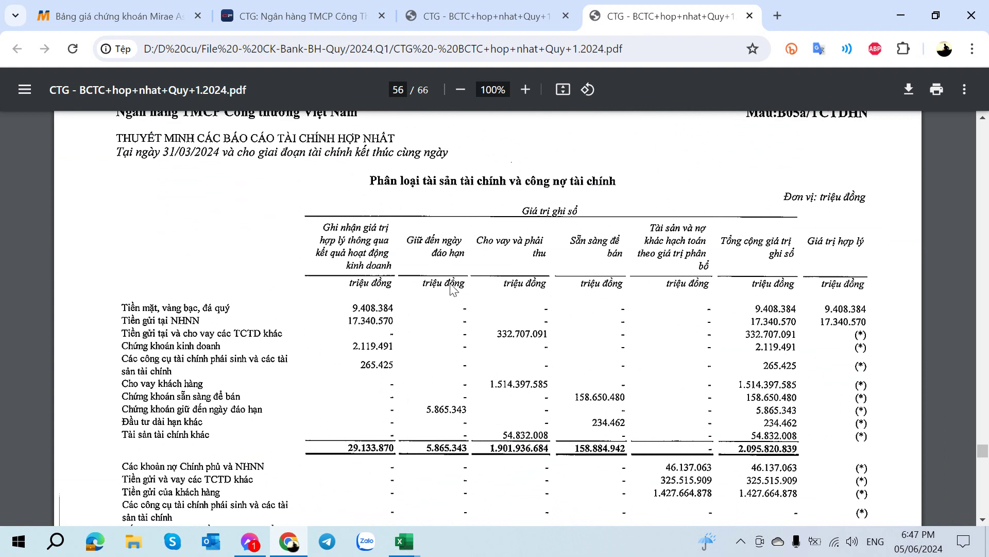
scroll(450, 291, "down", 2)
scroll(451, 291, "up", 2)
scroll(432, 347, "down", 2)
scroll(431, 347, "up", 3)
scroll(425, 350, "down", 1)
scroll(354, 453, "down", 3)
scroll(352, 448, "up", 3)
scroll(654, 280, "down", 3)
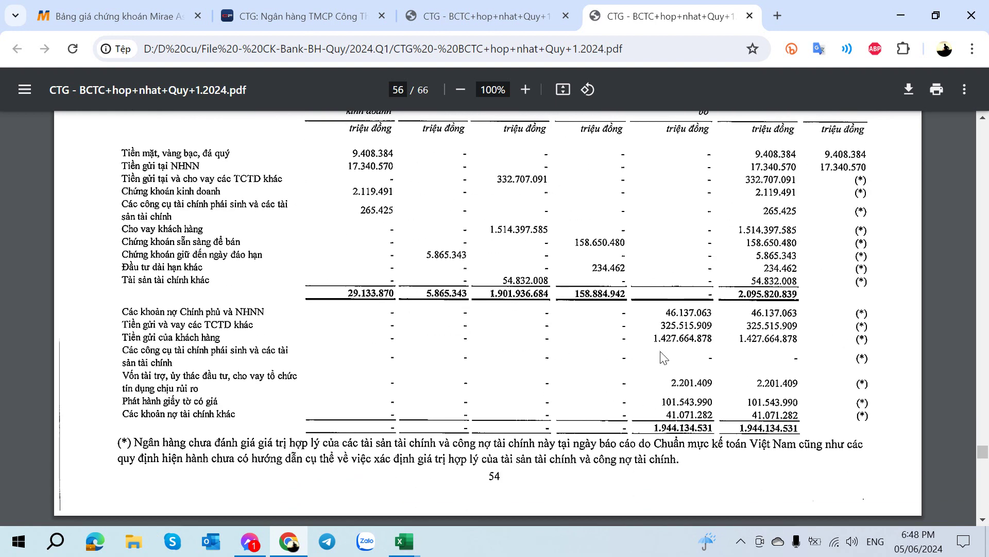
- Read the report's interest rate risk policy and examine the table "Bảng rủi ro lãi suất ngày 31/03/2024" on page 60
scroll(665, 347, "down", 10)
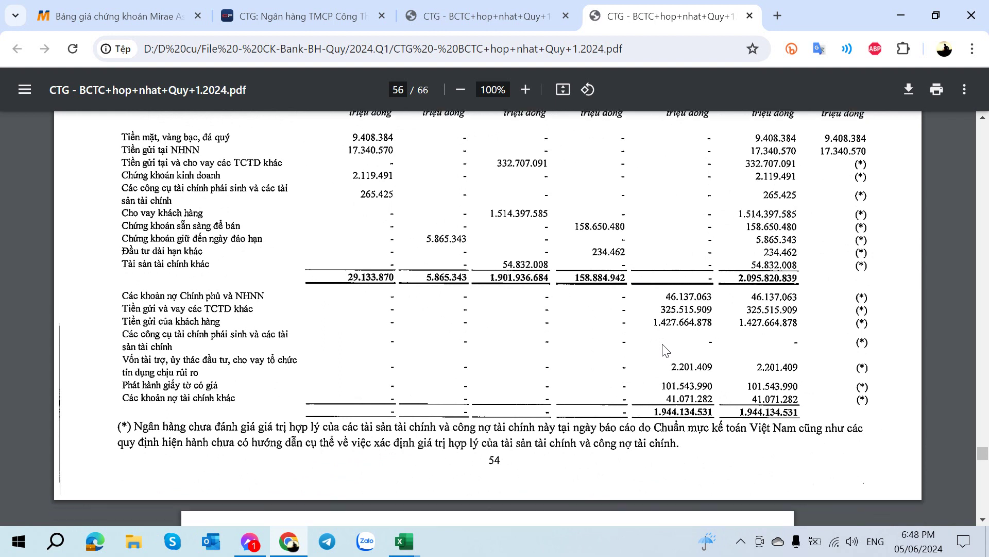
scroll(663, 347, "down", 15)
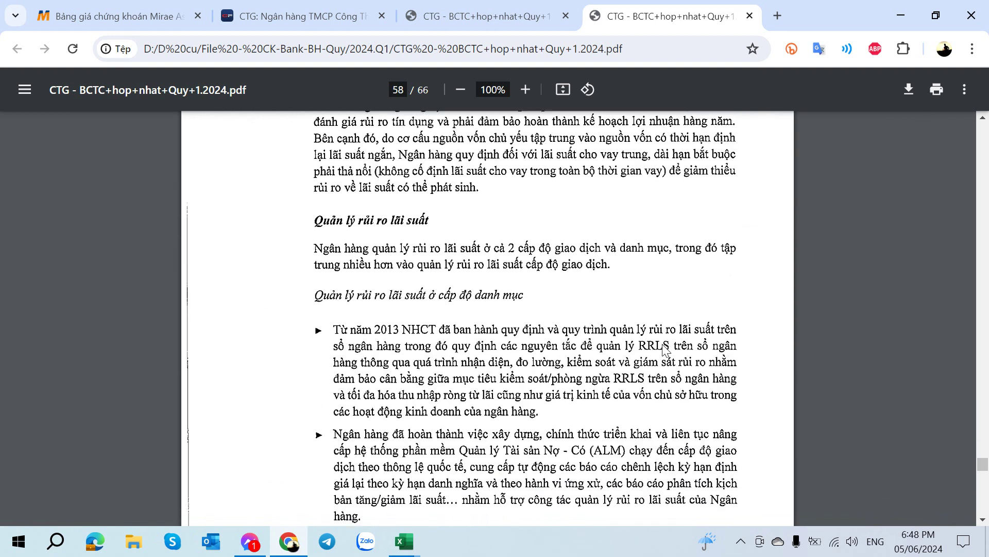
scroll(664, 350, "down", 5)
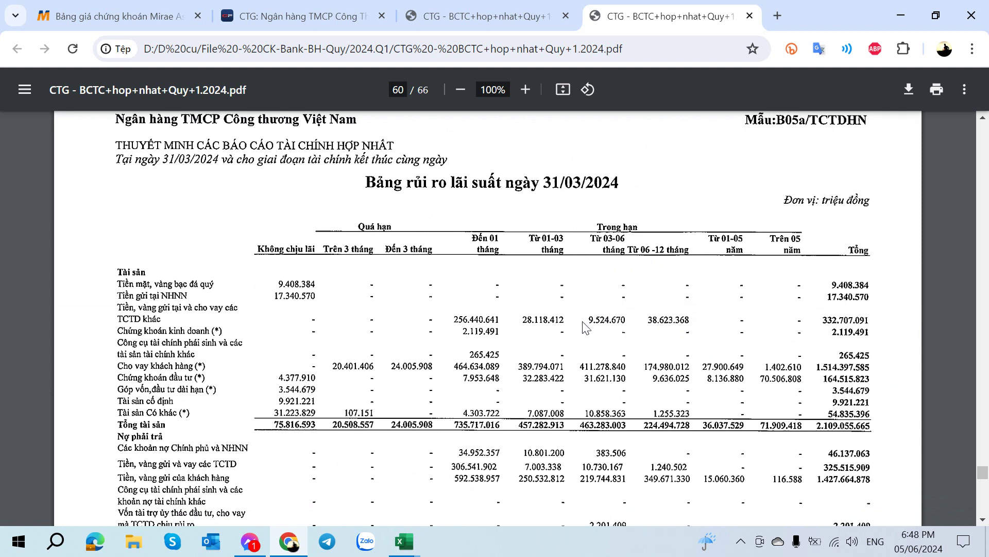
scroll(585, 327, "down", 3)
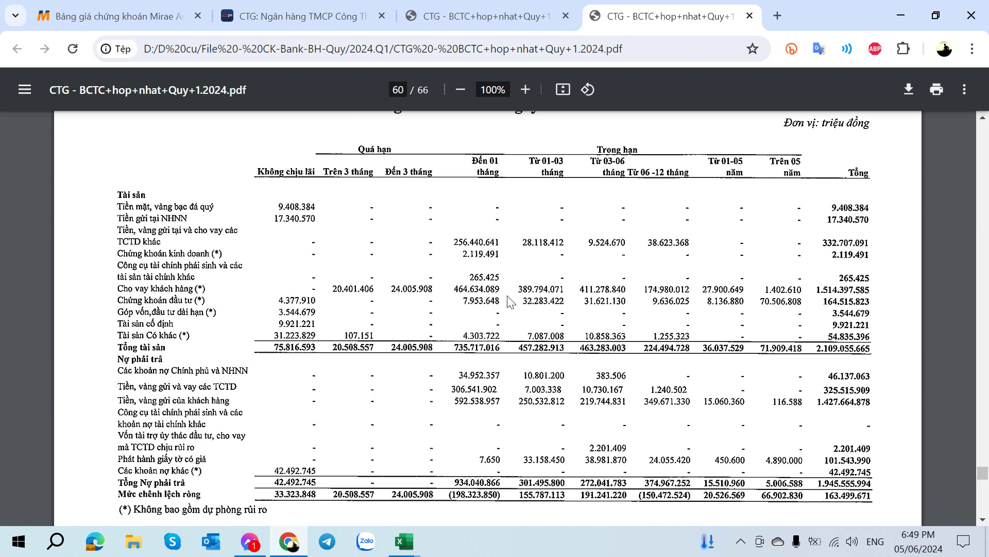
scroll(467, 317, "down", 12)
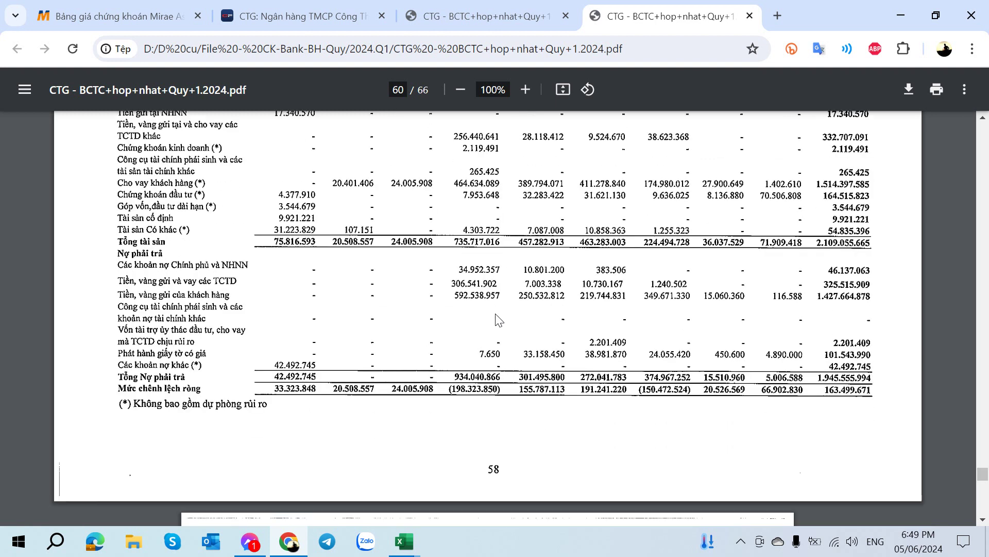
scroll(490, 300, "up", 7)
scroll(490, 300, "up", 7)
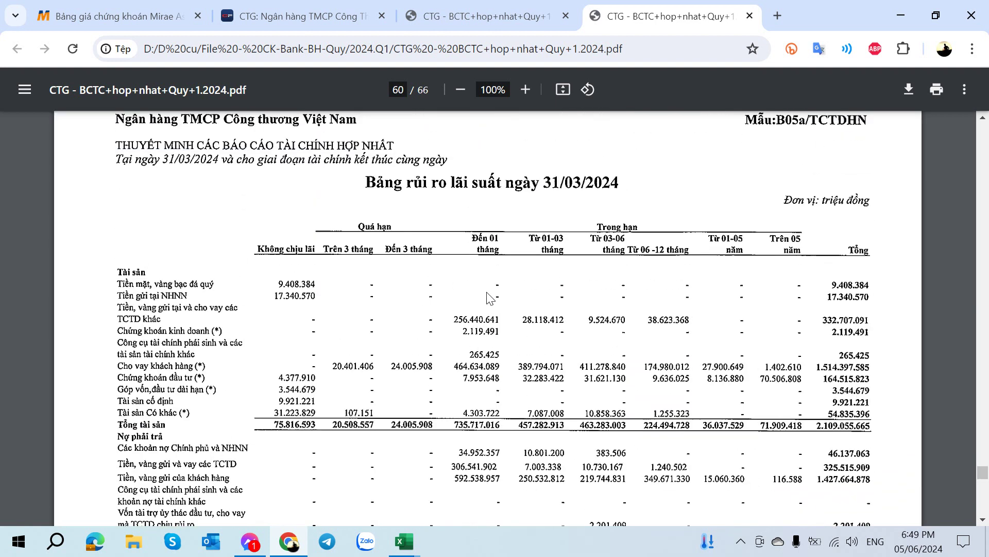
- Read note 25.2 on liquidity risk and examine the table "Bảng rủi ro thanh khoản ngày 31/03/2024" on page 63
scroll(488, 297, "down", 15)
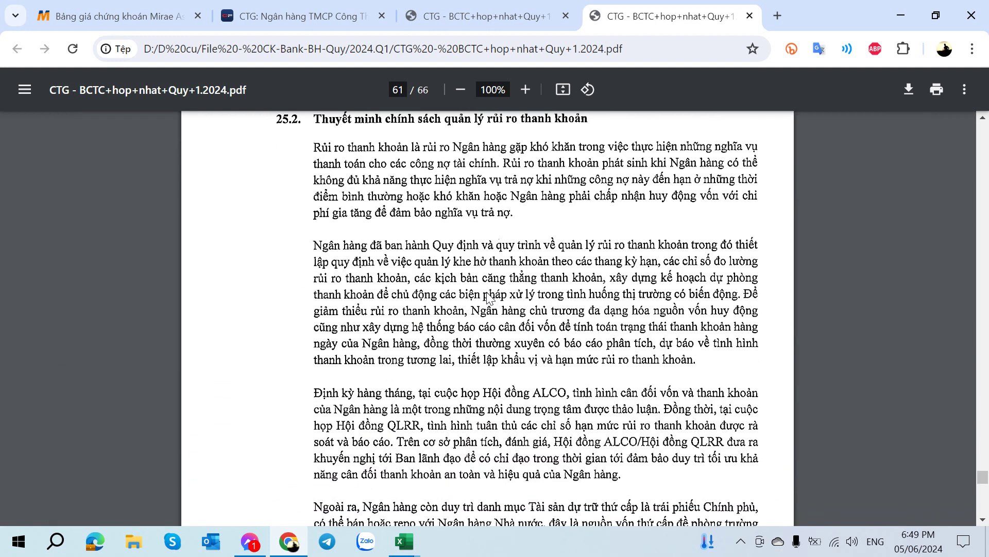
scroll(487, 298, "up", 4)
scroll(487, 297, "down", 11)
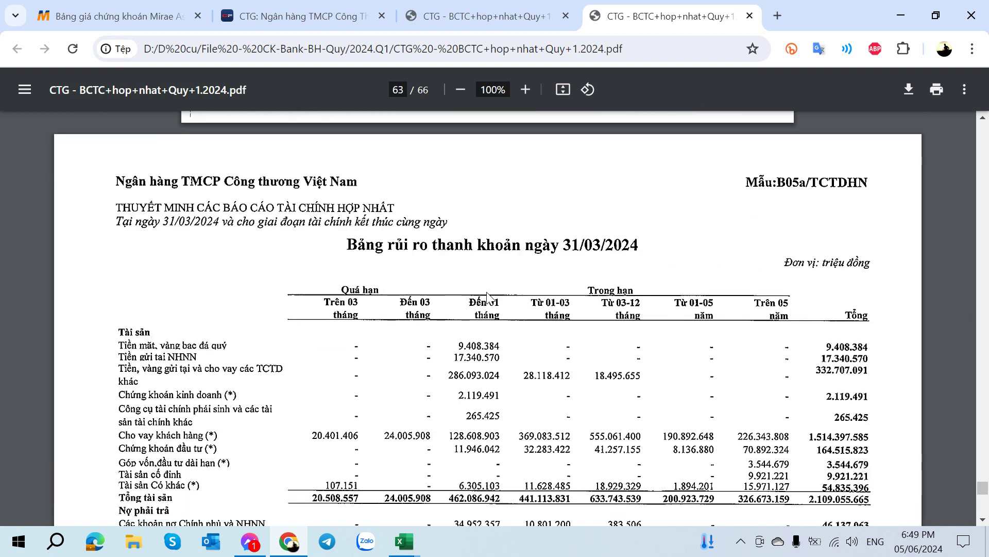
scroll(488, 297, "down", 3)
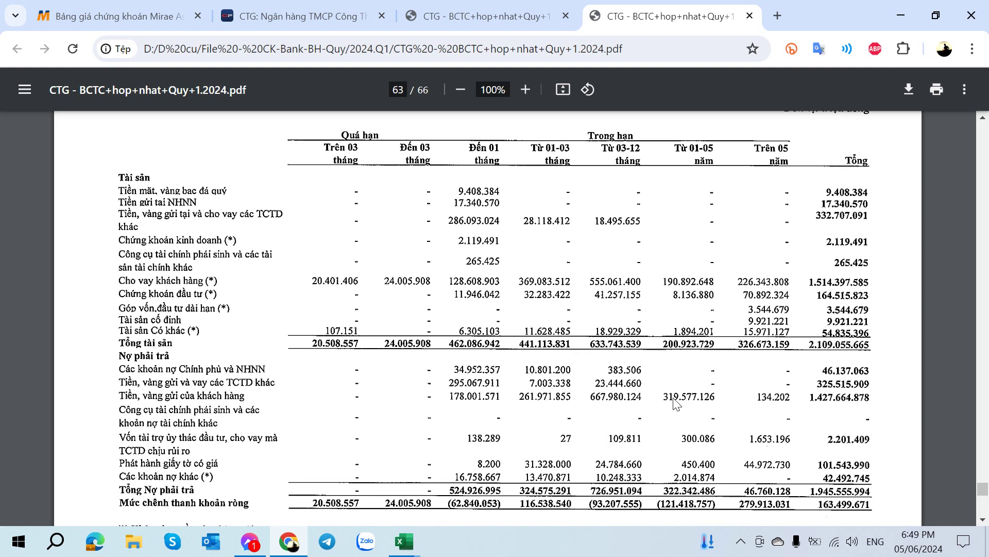
scroll(654, 416, "down", 3)
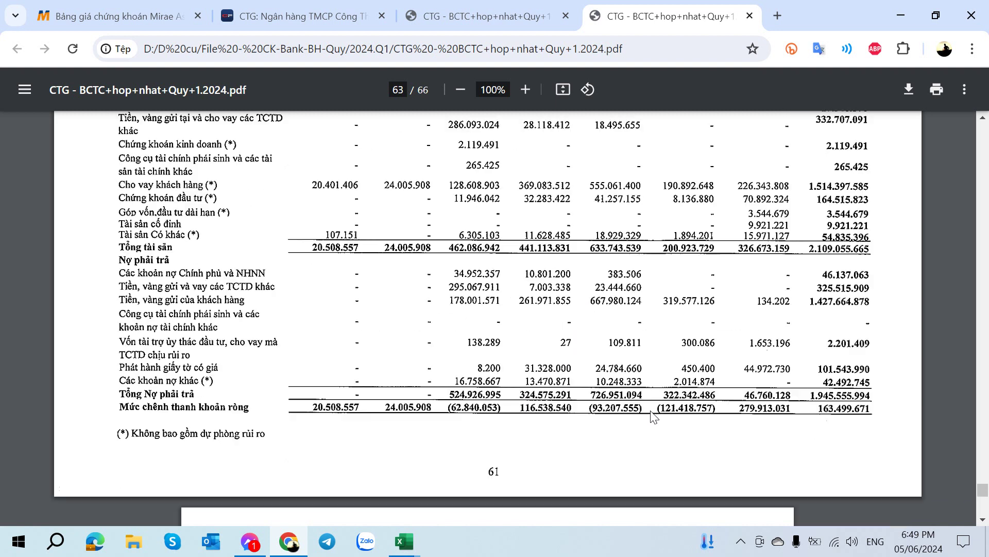
scroll(653, 416, "up", 3)
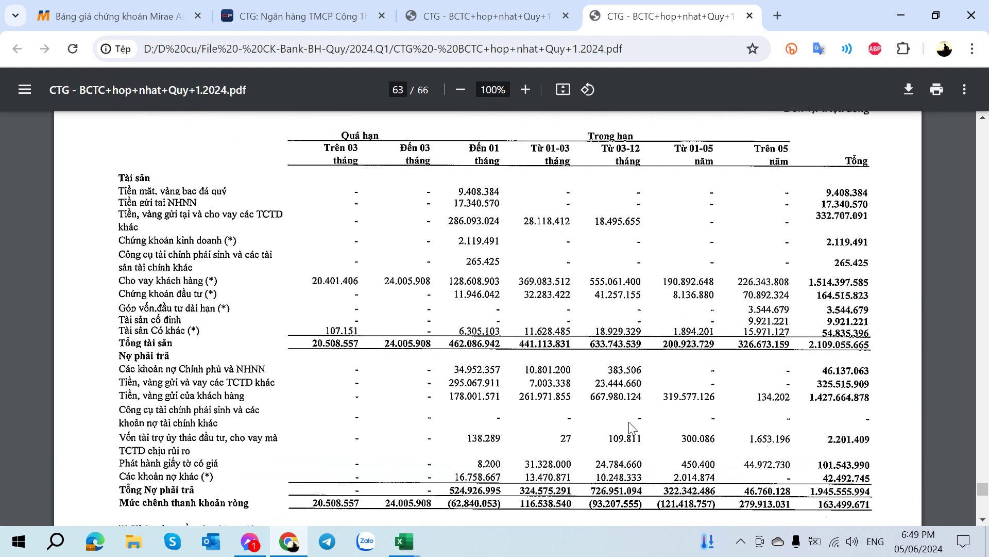
scroll(633, 424, "down", 10)
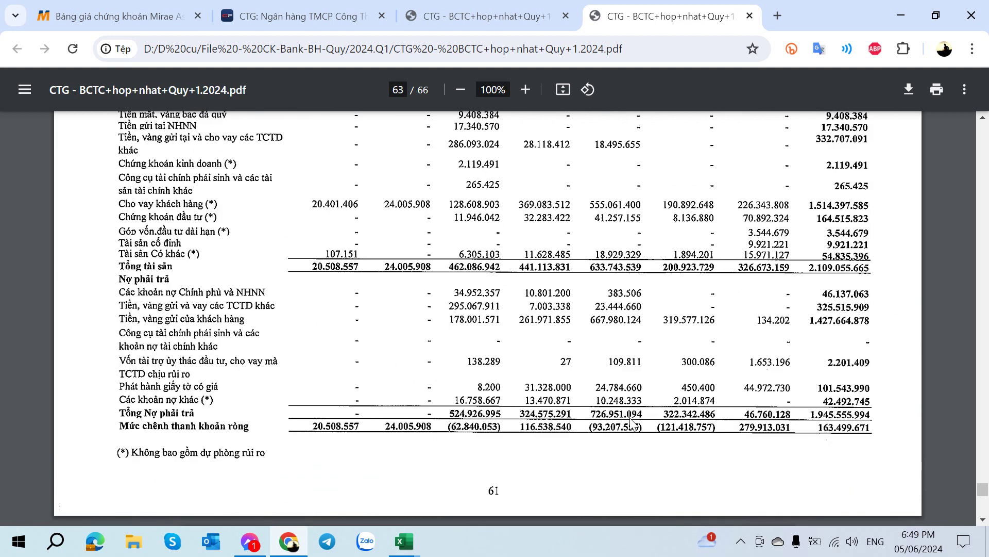
- Examine the table "Rủi ro Tiền tệ ngày 31/03/2024" on page 65 and continue to the signature page of the report
scroll(633, 410, "down", 10)
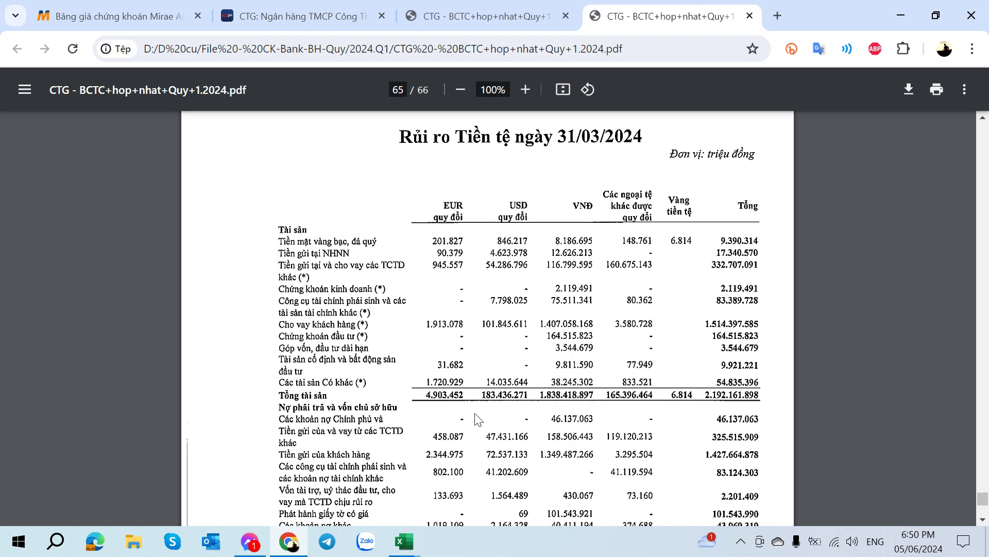
scroll(475, 415, "down", 15)
scroll(474, 418, "down", 5)
scroll(474, 418, "up", 5)
scroll(475, 417, "down", 9)
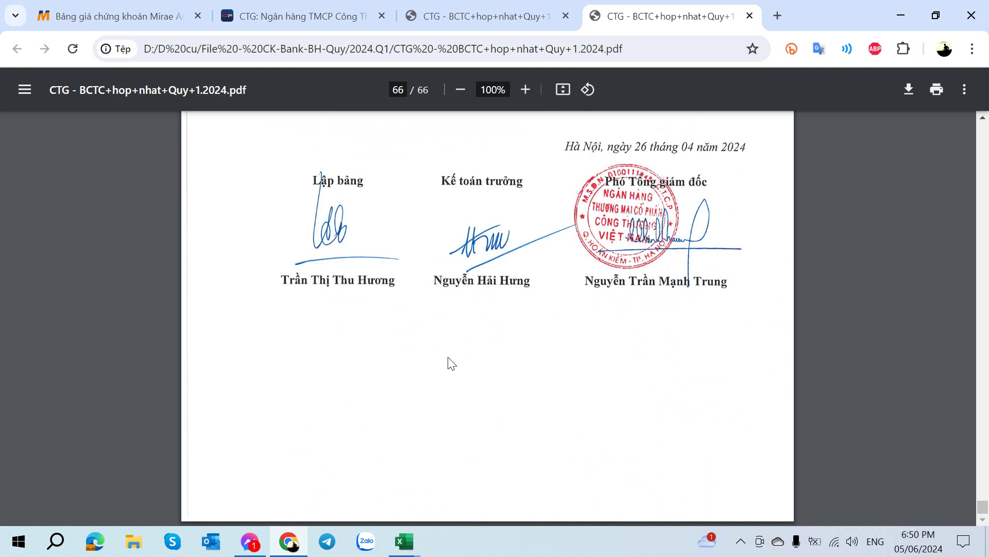
- Switch to the other open copy of the report and review the consolidated cash flow statement on pages 8 and 9, continuing to page 11
key("ctrl+shift+Tab")
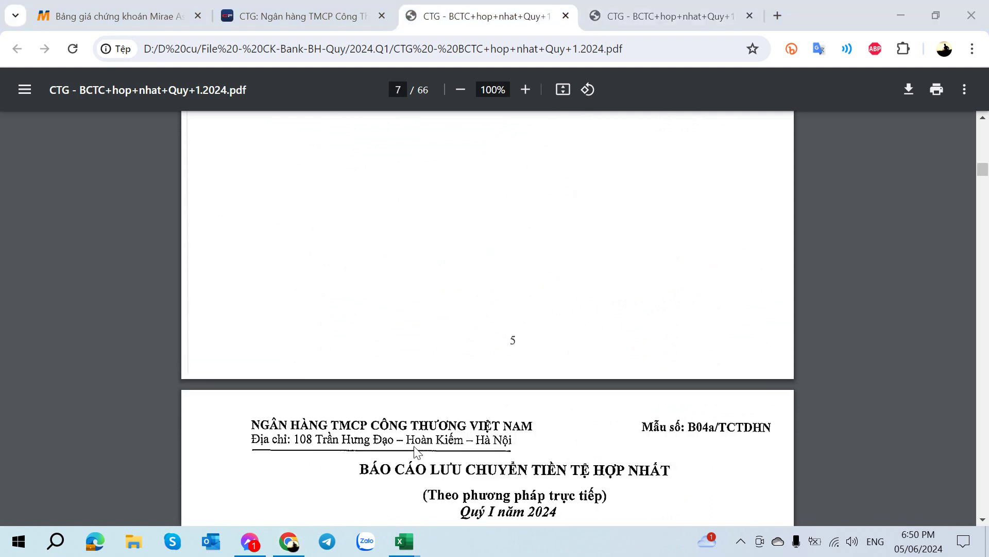
scroll(423, 412, "down", 5)
scroll(412, 442, "down", 5)
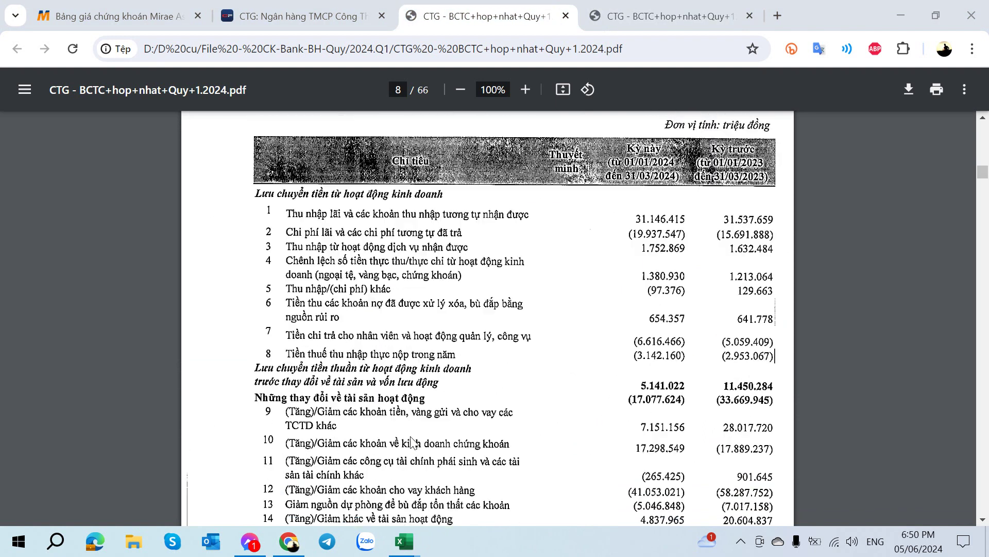
scroll(413, 442, "up", 5)
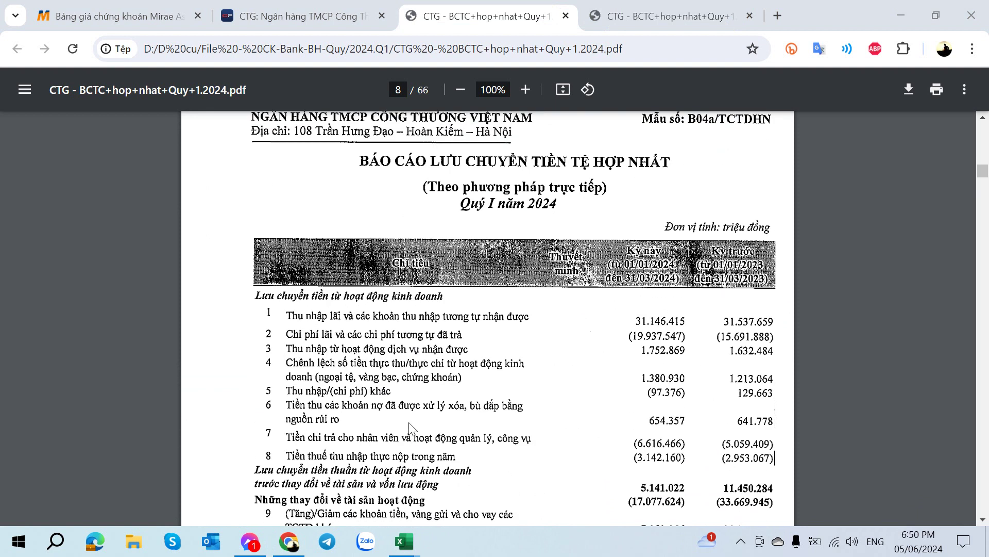
scroll(410, 429, "down", 10)
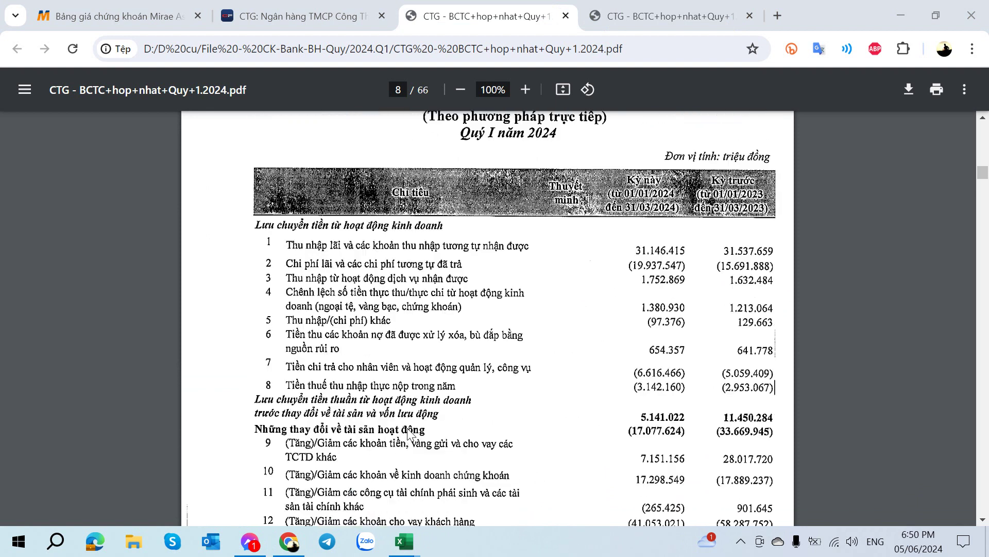
scroll(411, 435, "down", 12)
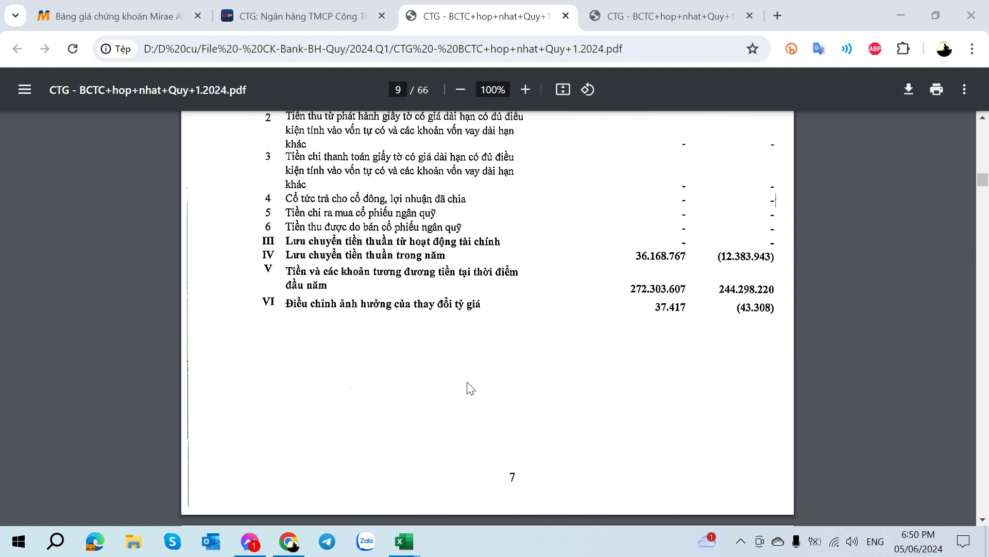
scroll(466, 390, "down", 12)
scroll(466, 391, "down", 6)
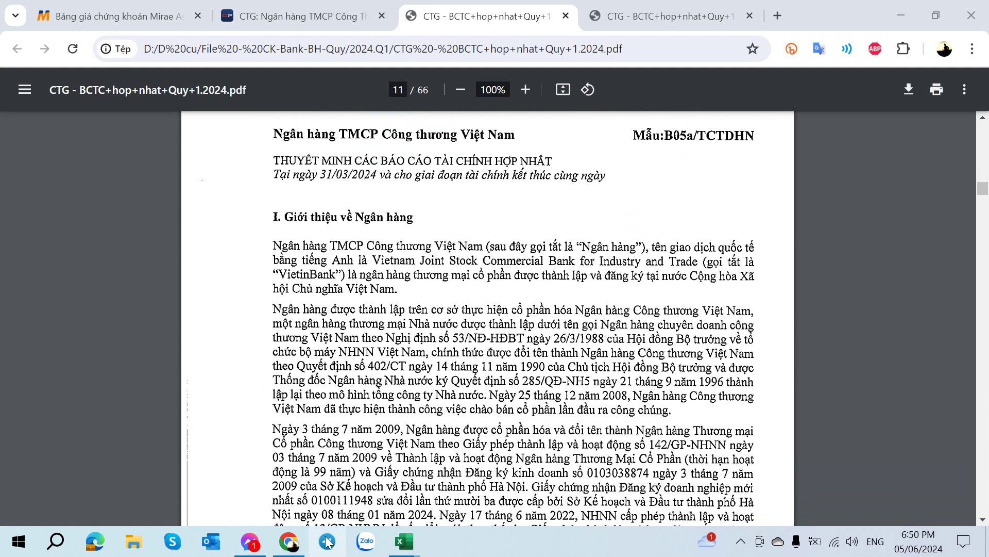
- Switch to Excel and review CTG's quarterly provision and profit ratios and growth rates on the Bank sheet
mouse_move(404, 541)
left_click(488, 501)
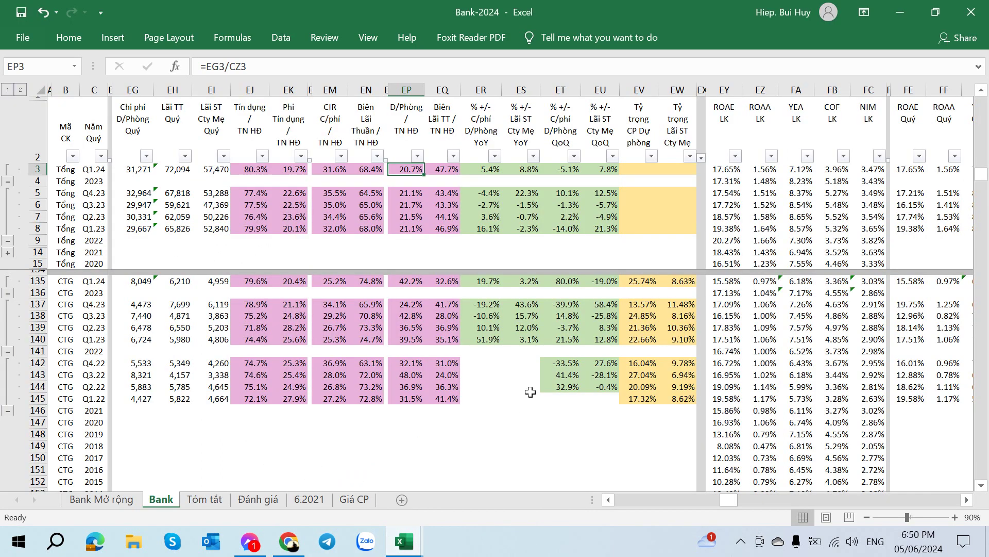
left_click(595, 336)
key("Right")
key("Right")
key("Right")
key("Right")
key("Right")
key("Right")
key("Right")
key("Right")
key("Right")
key("Right")
key("Right")
key("Right")
key("Right")
key("Right")
key("Right")
key("Right")
key("Right")
key("Right")
key("Right")
key("Right")
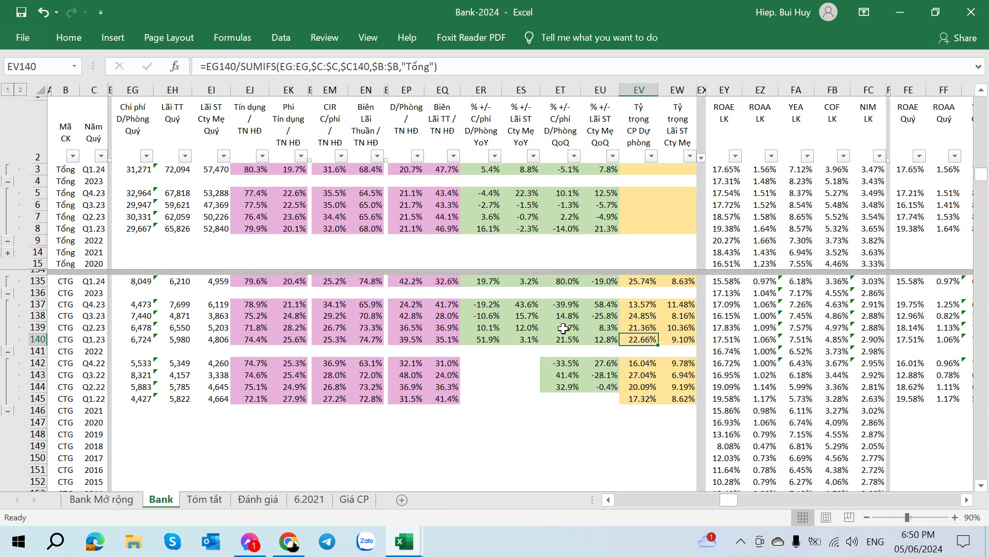
- Examine CTG's Q1.24 row 135 from the profitability ratios through the loan groups and NPL ratio to the group 5 provision in GL135
scroll(563, 328, "right", 3)
left_click(570, 289)
key("Right")
key("Right")
key("Right")
key("Right")
key("Right")
left_click(569, 281)
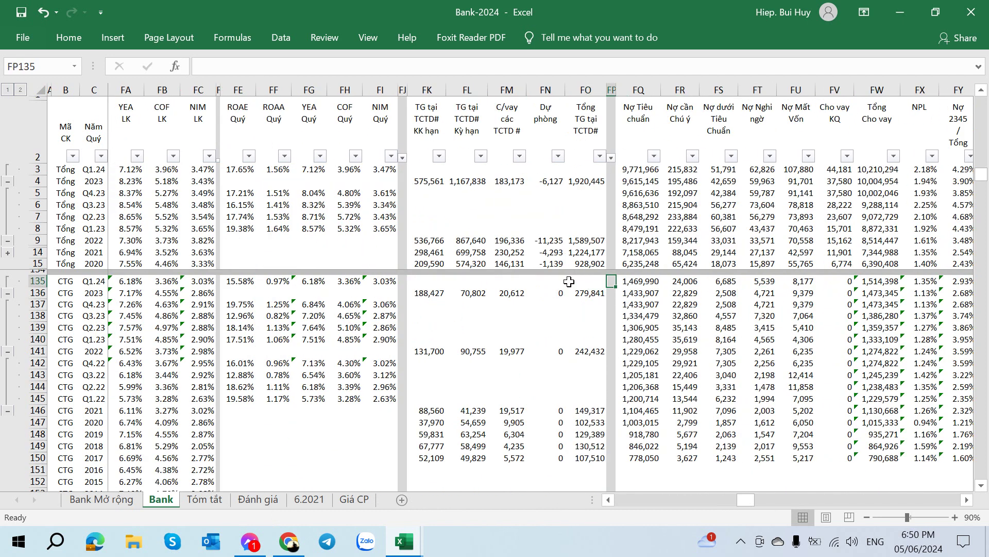
key("Right")
key("Right")
key("Right")
key("Right")
key("Right")
key("Right")
key("Right")
key("Right")
key("Right")
key("Right")
key("Right")
key("Right")
key("Right")
key("Right")
key("Right")
key("Right")
key("Right")
key("Right")
key("Right")
key("Right")
key("Right")
key("Right")
key("Right")
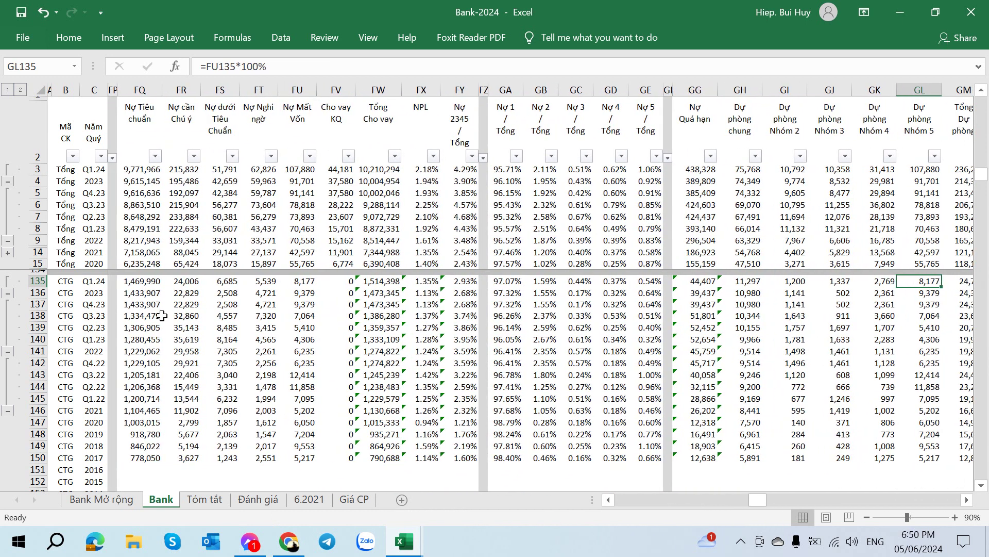
- Compare CTG's year-to-date loan growth for Q1.24 in column I with the "Tổng" row and with CTG's 2023 and 2022 rows
left_click(85, 293)
key("Right")
key("Right")
key("Right")
key("Right")
key("Right")
key("Right")
key("Right")
key("Right")
key("Right")
key("Right")
key("Right")
key("Right")
key("Right")
left_click(260, 293)
left_click(346, 280)
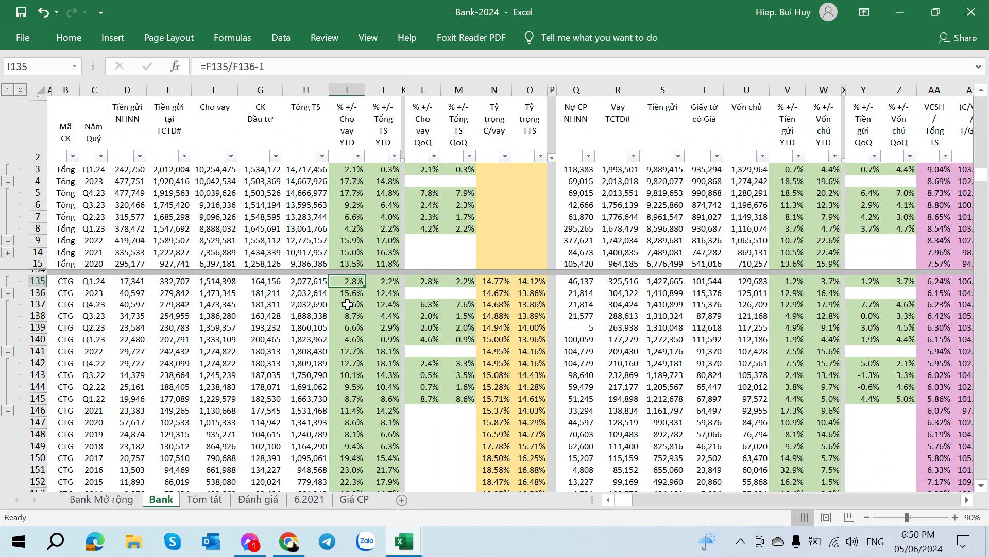
left_click(344, 170)
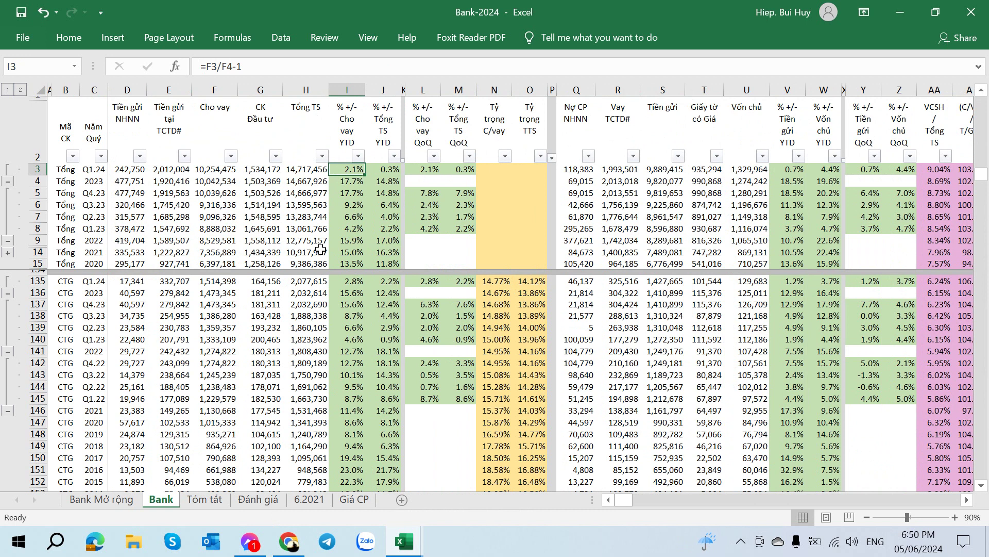
left_click(346, 281)
left_click(344, 293)
left_click(356, 351)
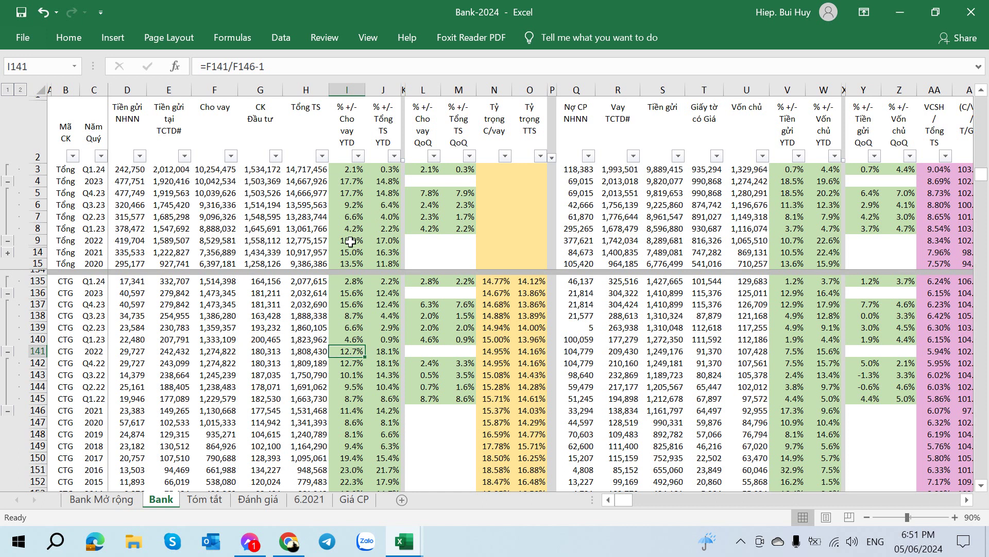
- Examine CTG's Q1.24 row 135 from loan growth across asset growth, funding and market share columns to credit expense in AI135
left_click(349, 283)
key("Right")
key("Right")
key("Right")
key("Right")
key("Right")
key("Right")
key("Right")
key("Right")
key("Right")
key("Right")
key("Right")
key("Right")
key("Right")
key("Right")
key("Right")
key("Right")
key("Right")
key("Right")
key("Right")
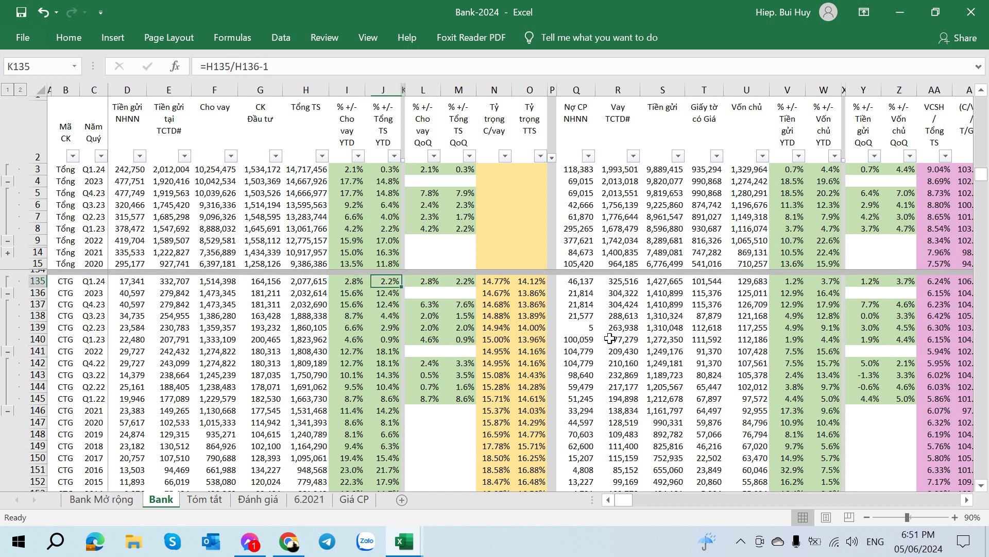
key("Right")
key("Right")
key("Right")
key("Right")
key("Right")
key("Right")
key("Right")
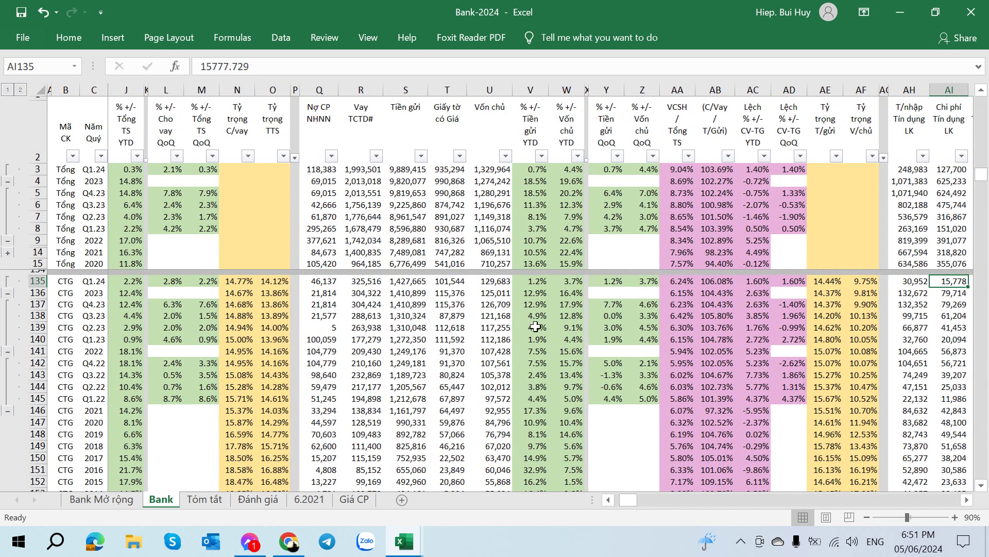
- Compare CTG's Q1.24 year-to-date deposit growth in V135 with the all-bank total in V3
left_click(447, 304)
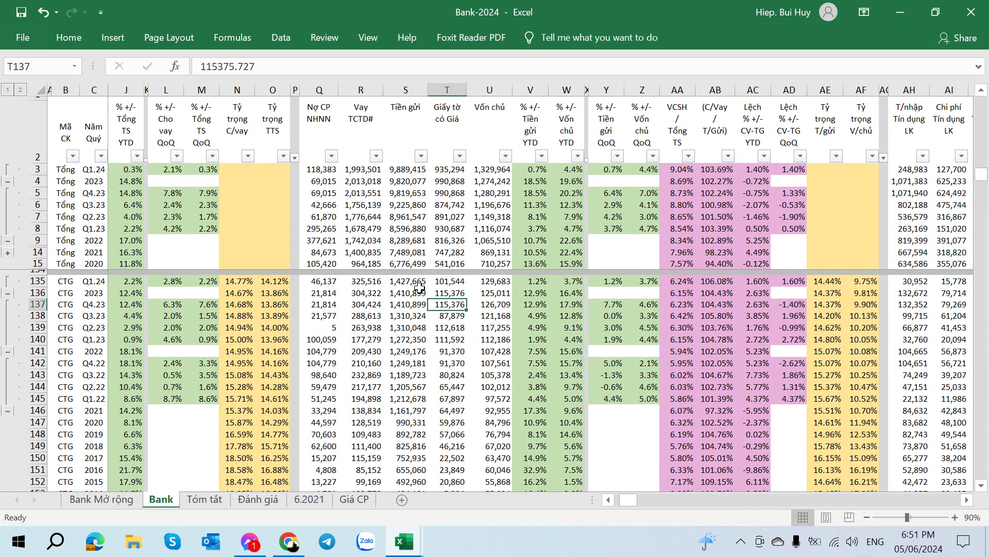
left_click(521, 282)
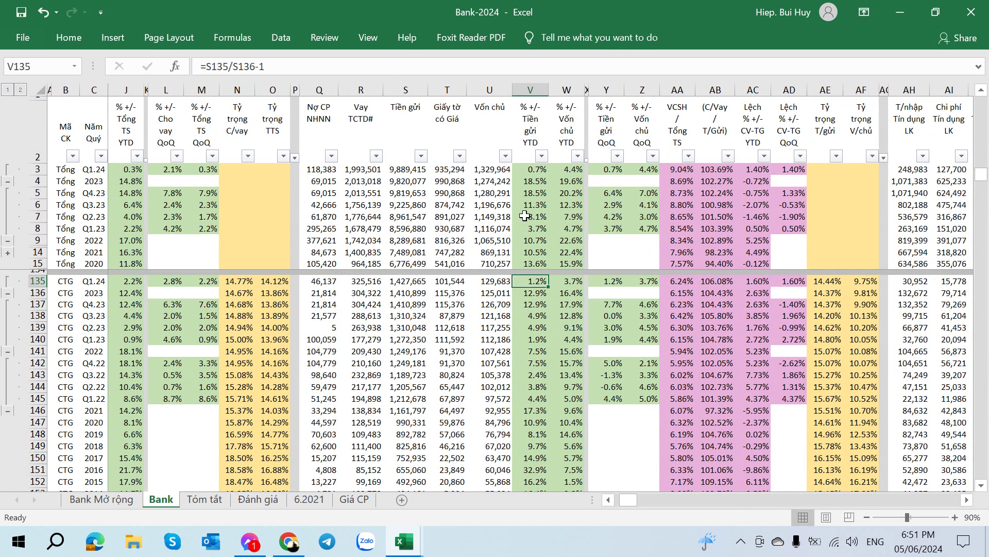
left_click(544, 168)
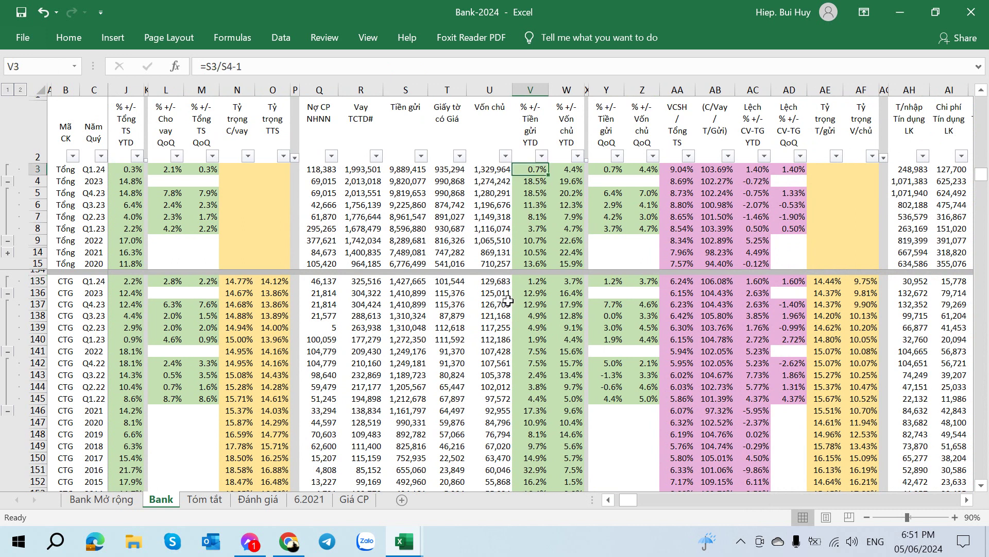
left_click(530, 282)
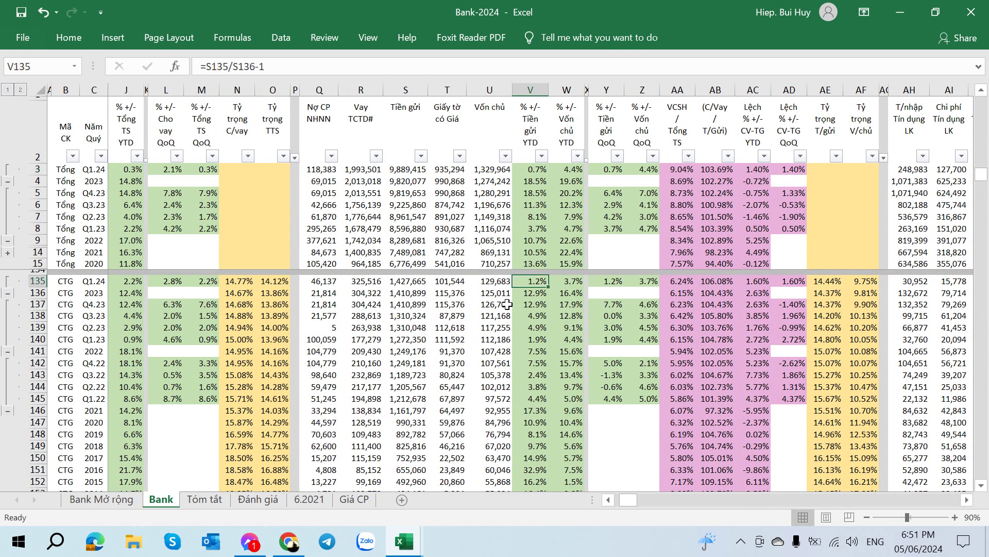
- Examine CTG's Q1.24 equity, loan-to-deposit and credit income ratios along row 135 up to the credit income share in AO135
key("Right")
key("Right")
key("Right")
key("Right")
key("Right")
key("Right")
key("Right")
key("Right")
key("Right")
key("Right")
key("Right")
key("Right")
key("Right")
key("Right")
key("Right")
key("Right")
key("Right")
key("Right")
key("Right")
key("Right")
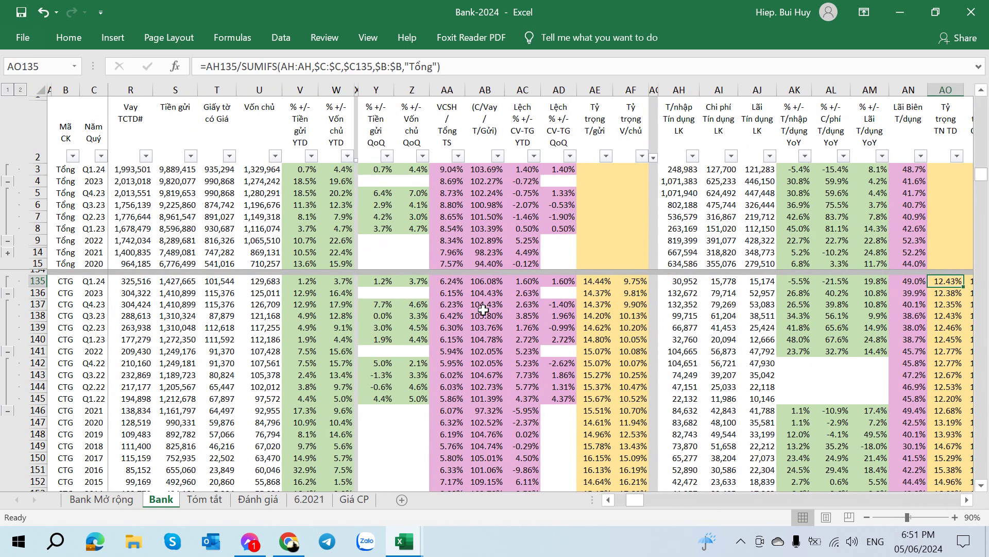
- Compare CTG's Q1.24 year-on-year credit income growth in AK135 with the all-bank total in AK3
key("Right")
key("Right")
key("Right")
key("Right")
key("Right")
key("Right")
key("Right")
key("Right")
key("Right")
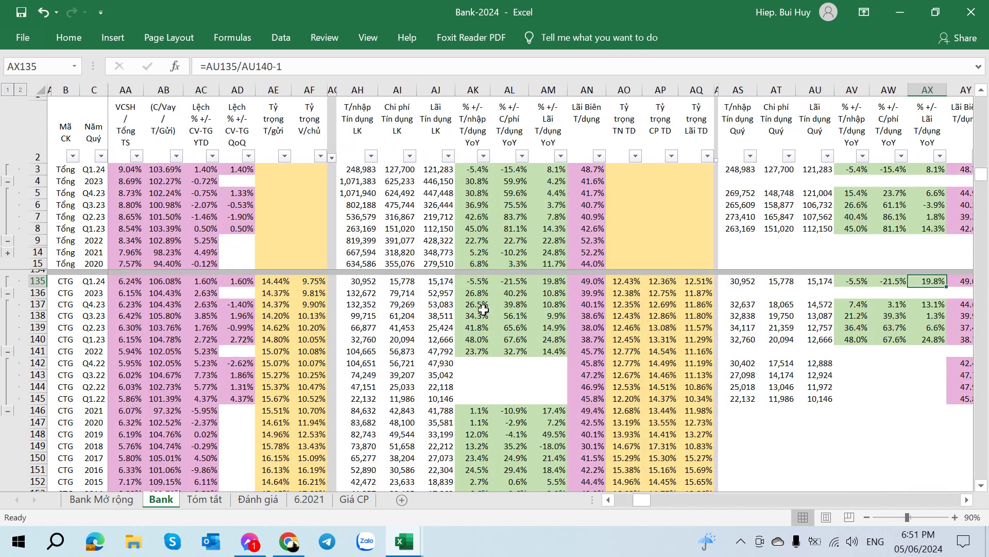
left_click(283, 283)
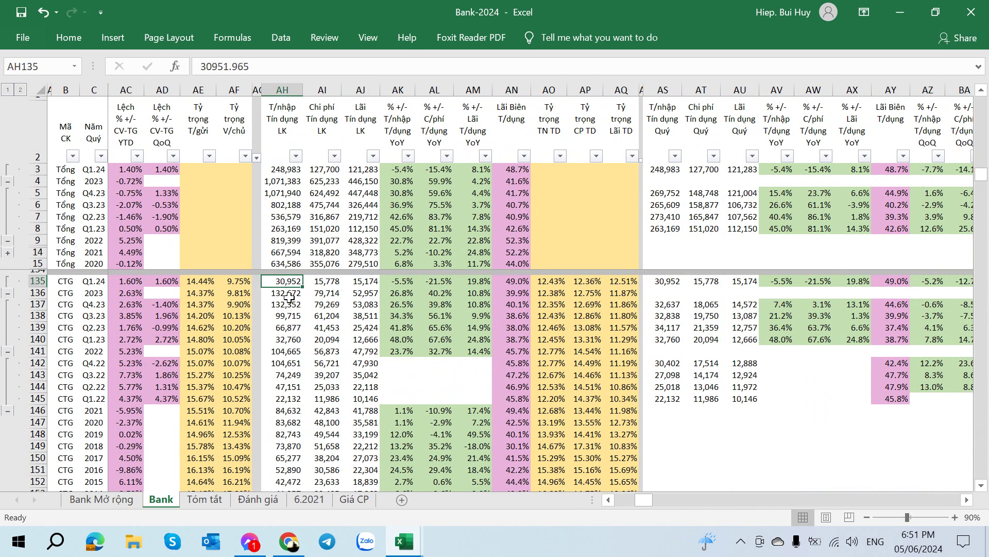
left_click(397, 282)
left_click(402, 171)
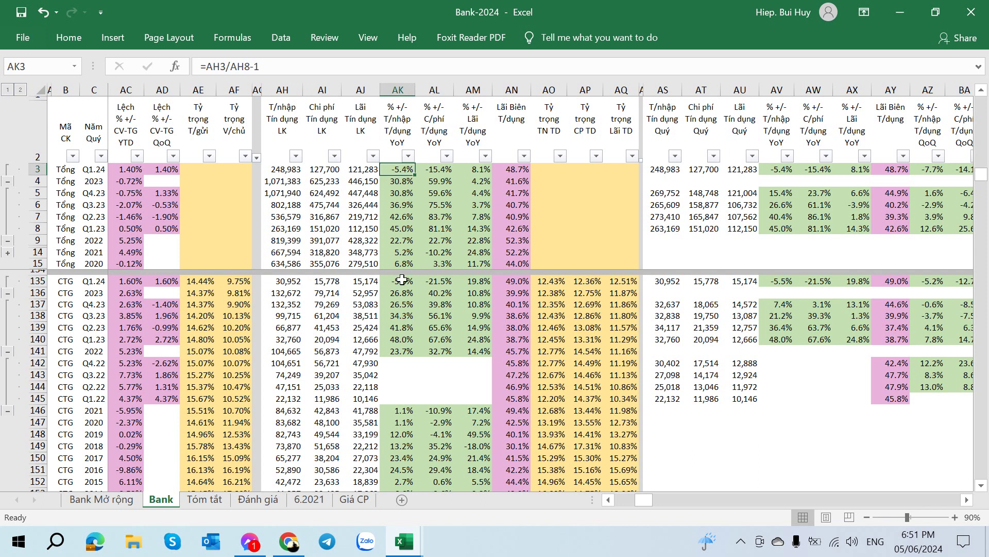
left_click(402, 282)
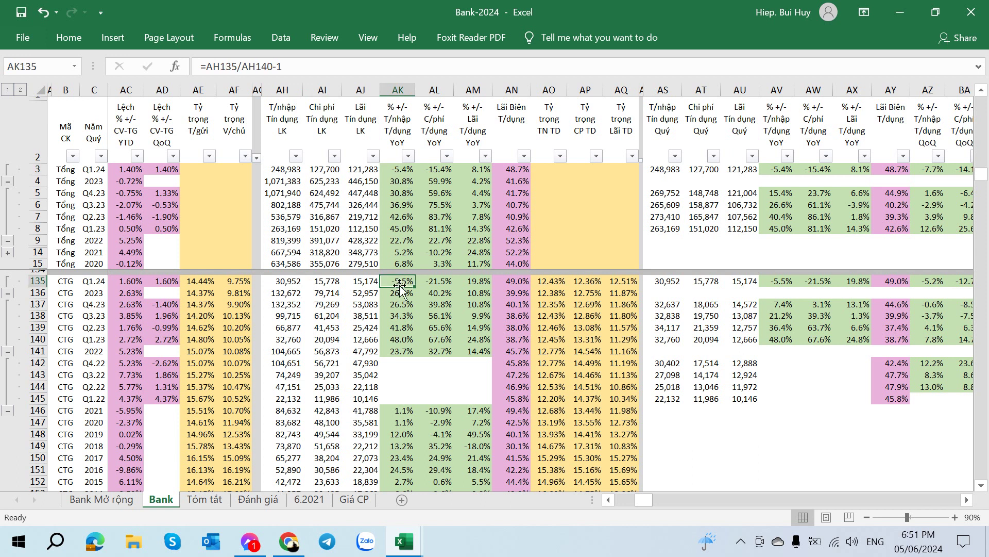
- Compare CTG's Q1.24 credit expense and net credit income growth in AL135 and AM135 with the "Tổng" figures, and check the margin in AN135
left_click(427, 280)
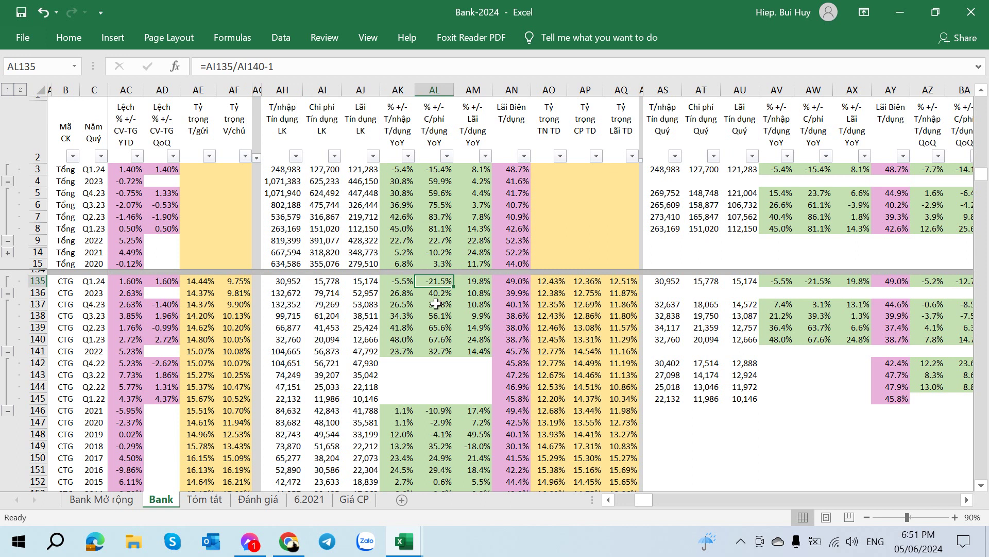
left_click(433, 171)
left_click(478, 285)
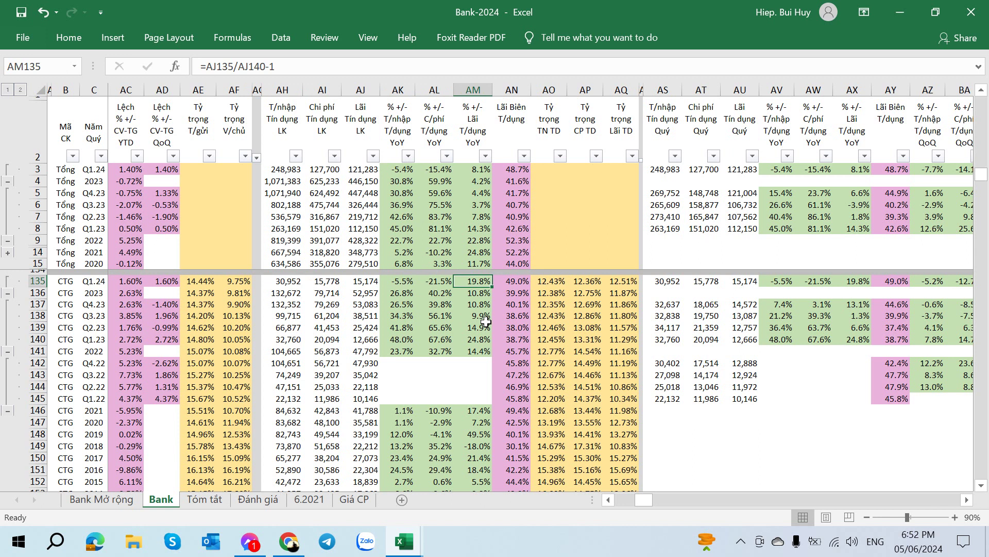
left_click(477, 172)
left_click(479, 281)
key("Right")
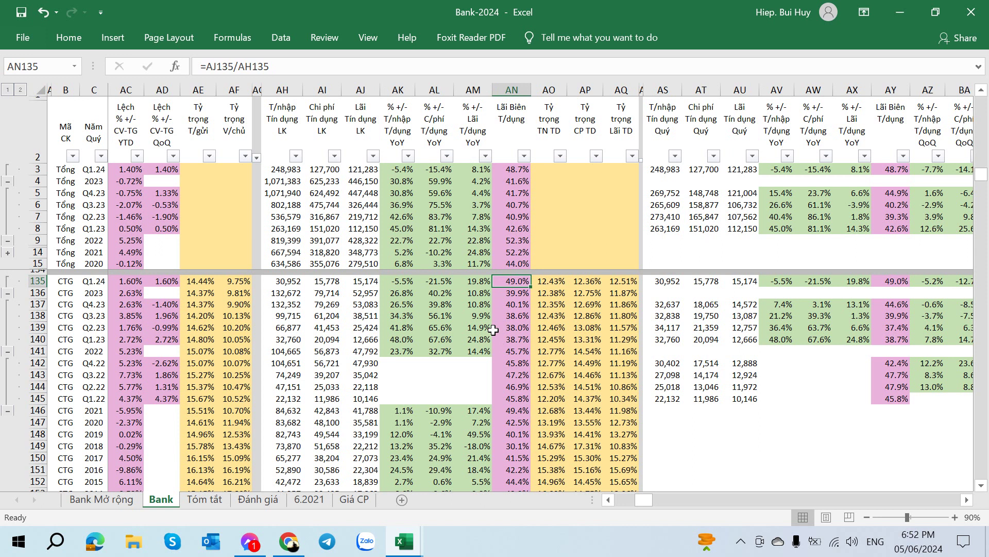
left_click(475, 283)
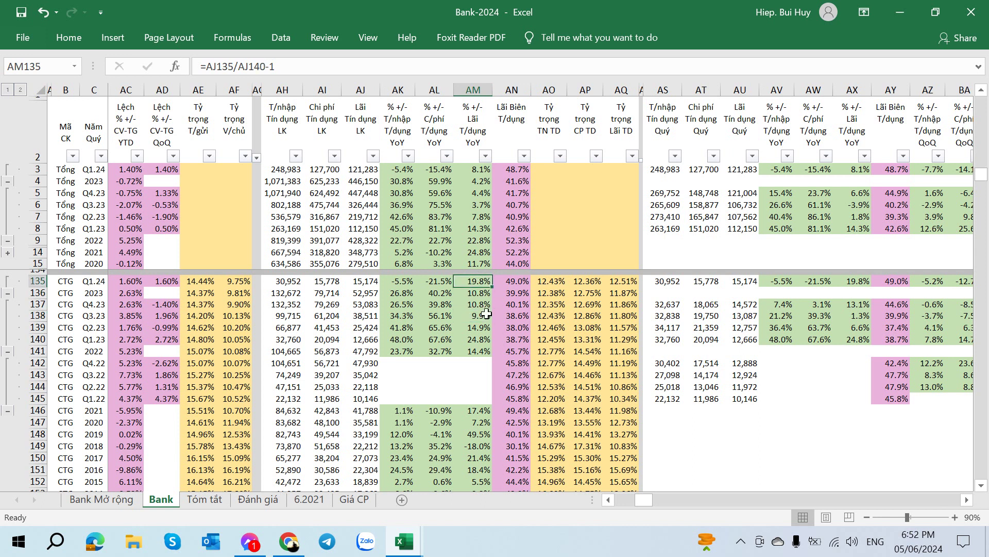
- Examine CTG's Q1.24 credit margin, market shares and quarterly credit figures along row 135 up to the net credit income share in BE135
key("Right")
key("Left")
key("Right")
key("Right")
key("Right")
key("Right")
key("Right")
key("Right")
key("Right")
key("Right")
key("Right")
key("Right")
key("Right")
key("Right")
key("Right")
key("Right")
key("Right")
key("Right")
key("Right")
key("Right")
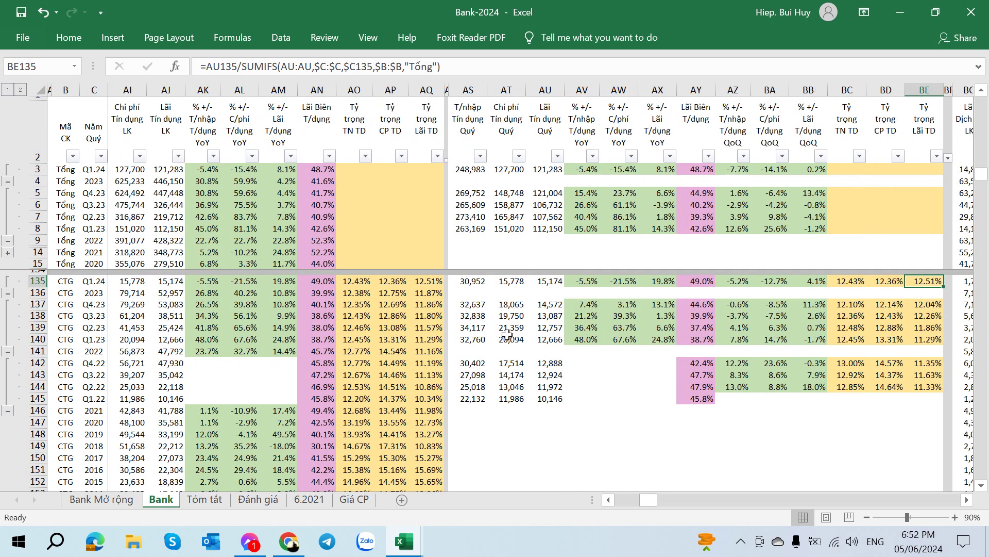
- Compare CTG's quarterly net credit income in column AU for Q2.22, Q2.23 and Q1.24
left_click(544, 385)
left_click(553, 328)
left_click(554, 386)
left_click(549, 283)
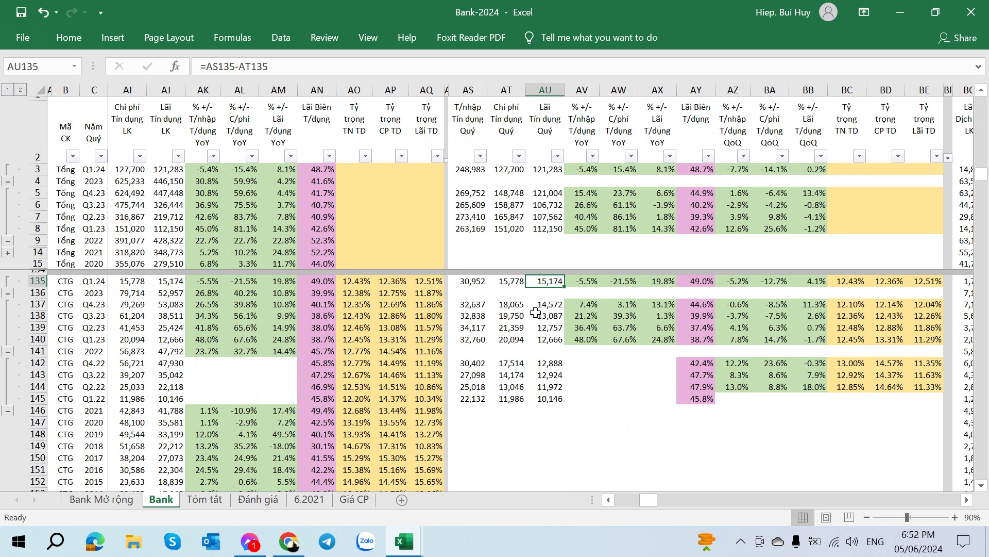
- Examine CTG's Q1.24 row from quarterly credit growth to trading securities profit in BI135, and check the quarterly credit margin in AY135
key("Right")
key("Right")
key("Right")
key("Right")
key("Right")
key("Right")
key("Right")
key("Right")
key("Right")
key("Right")
key("Right")
key("Right")
key("Right")
key("Right")
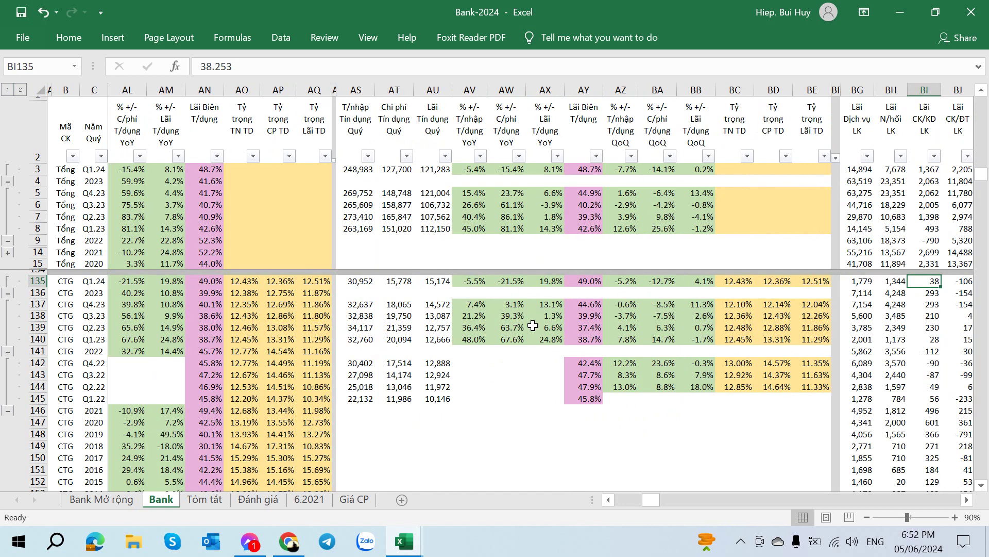
left_click(585, 281)
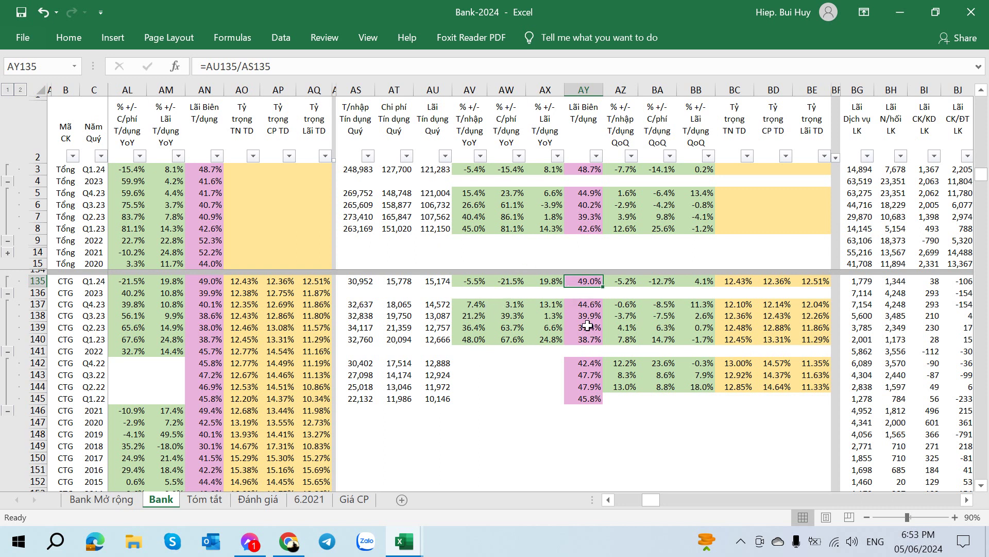
- Compare CTG's Q1.24 quarter-on-quarter net credit income growth in BB135 with Q4.23 in BB137 and the all-bank total in BB3
left_click(722, 306)
key("Right")
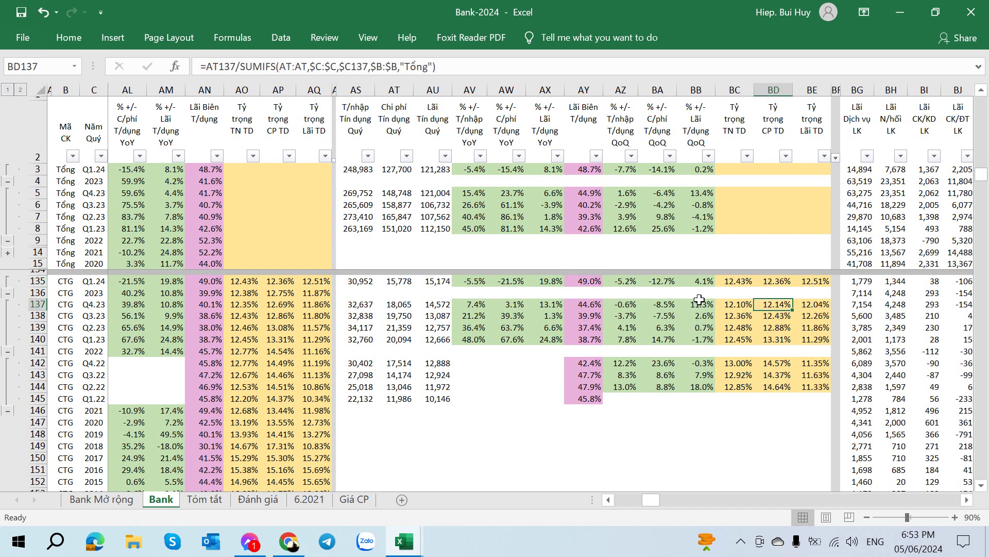
left_click(704, 283)
left_click(700, 305)
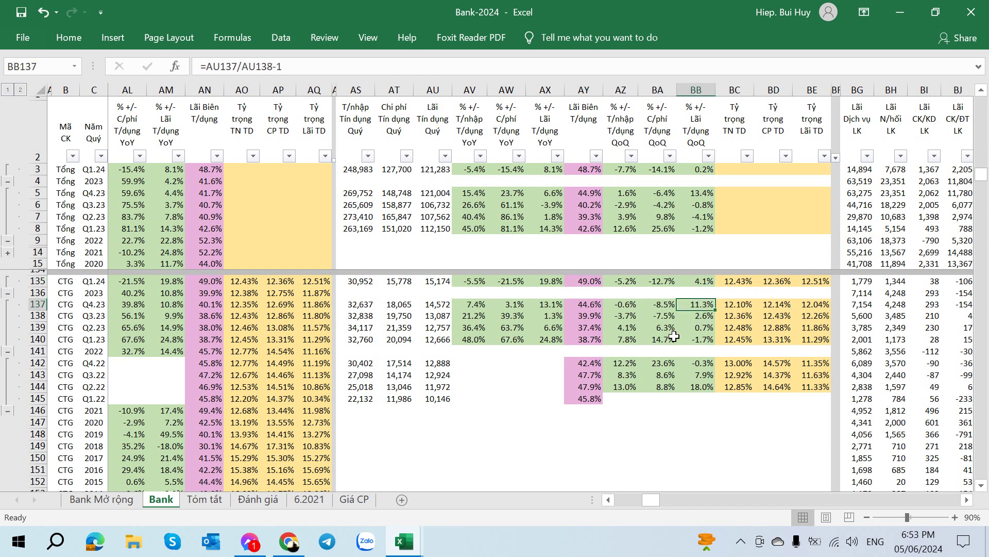
left_click(697, 279)
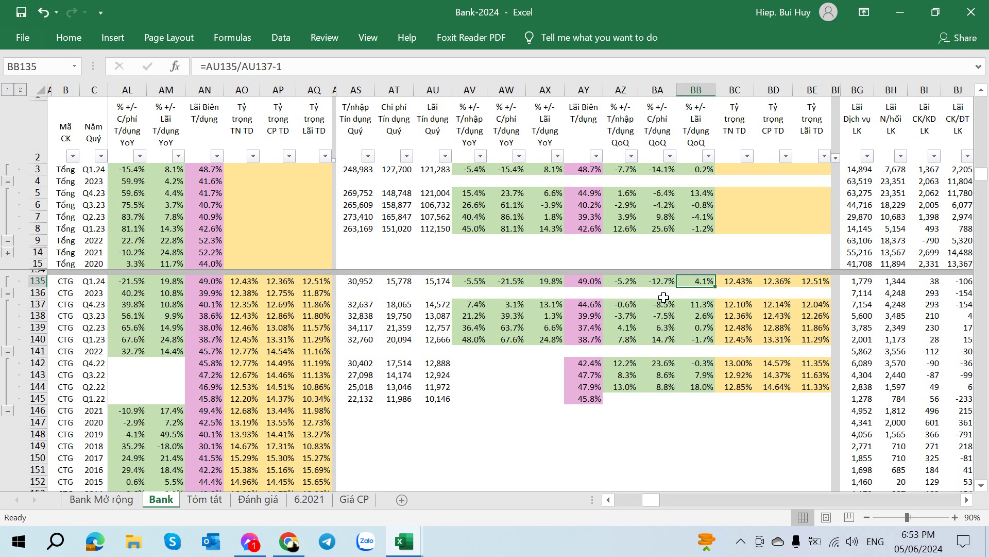
left_click(694, 171)
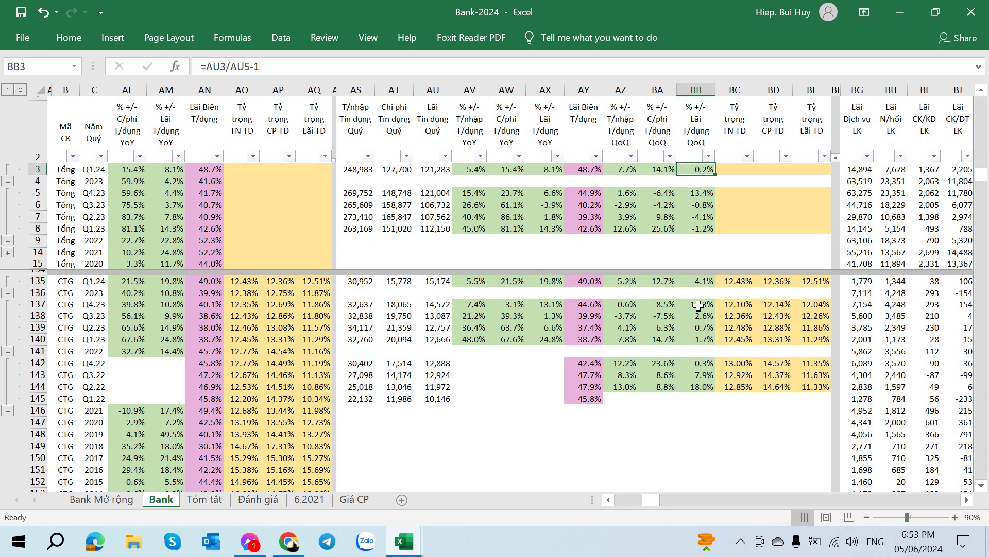
- Examine CTG's 2023 row 136 across the cumulative non-credit profit, growth and market share columns
left_click(761, 292)
key("Right")
key("Right")
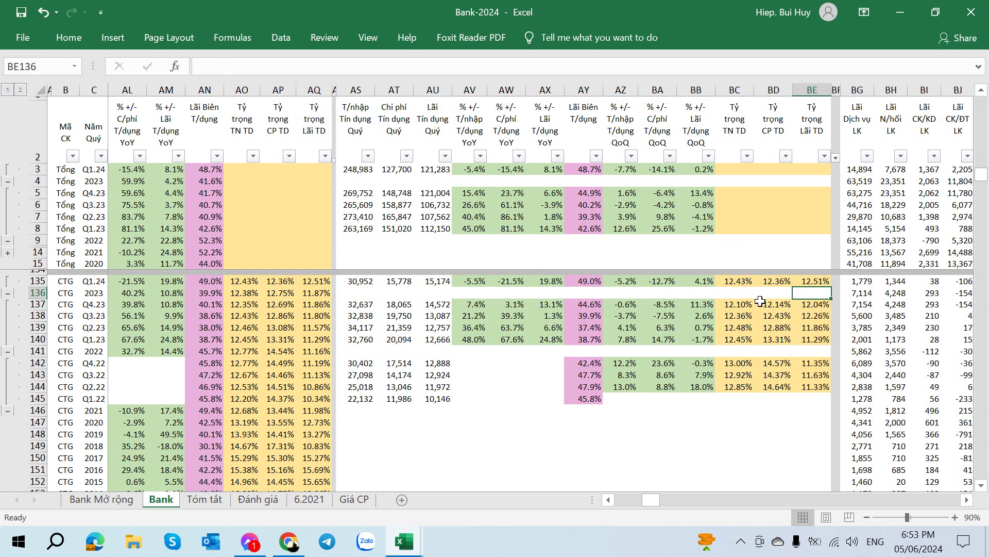
key("Right")
key("Right")
key("Right")
key("Right")
key("Right")
key("Right")
key("Right")
key("Right")
key("Right")
key("Right")
key("Right")
key("Right")
key("Right")
key("Right")
key("Right")
key("Right")
key("Right")
key("Right")
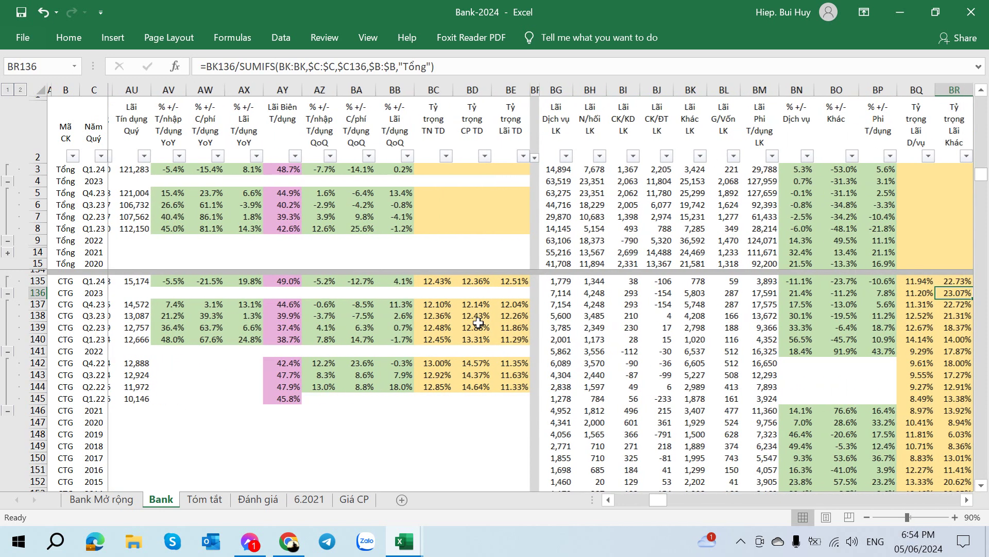
key("Right")
key("Right")
- Examine CTG's Q1.24 non-credit profit items, growth and shares along row 135 up to the year-on-year growth in CD135
left_click(320, 282)
key("Right")
key("Right")
key("Right")
key("Right")
key("Right")
key("Right")
key("Right")
key("Right")
key("Right")
key("Right")
key("Right")
key("Right")
key("Right")
key("Right")
key("Right")
key("Right")
key("Right")
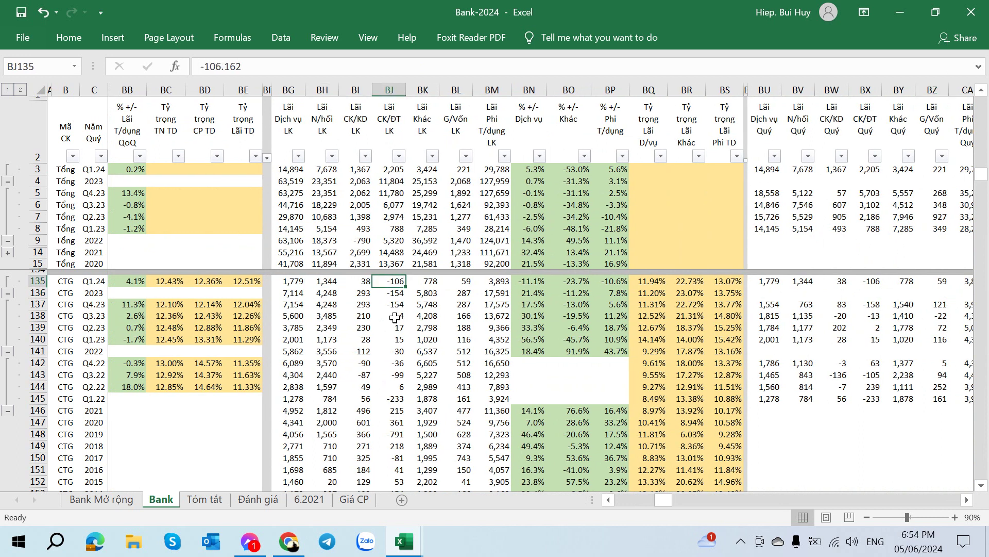
key("Right")
key("Right")
key("Right")
key("Right")
key("Right")
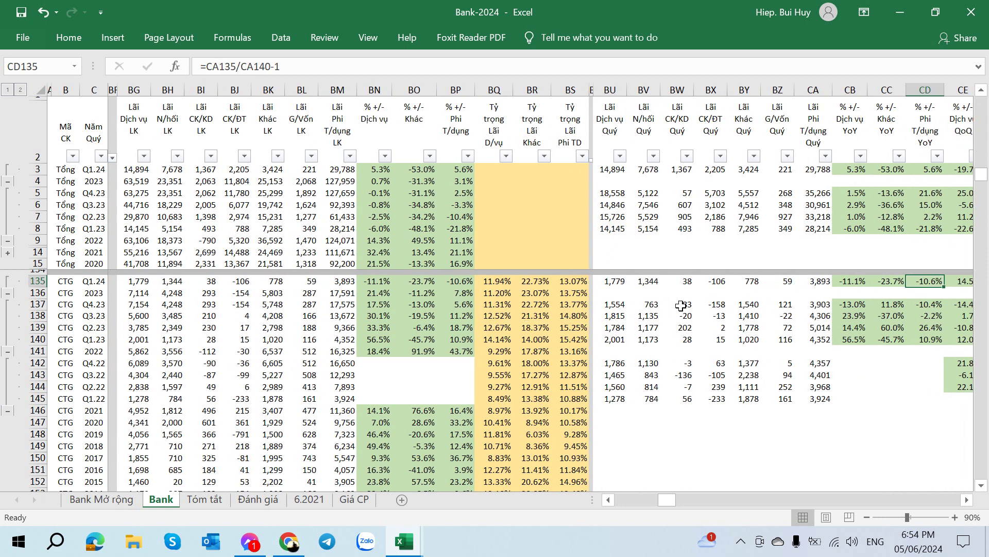
- Compare CTG's quarterly non-credit profit in column CA for Q1.24, Q1.22 and Q2.23
left_click(796, 283)
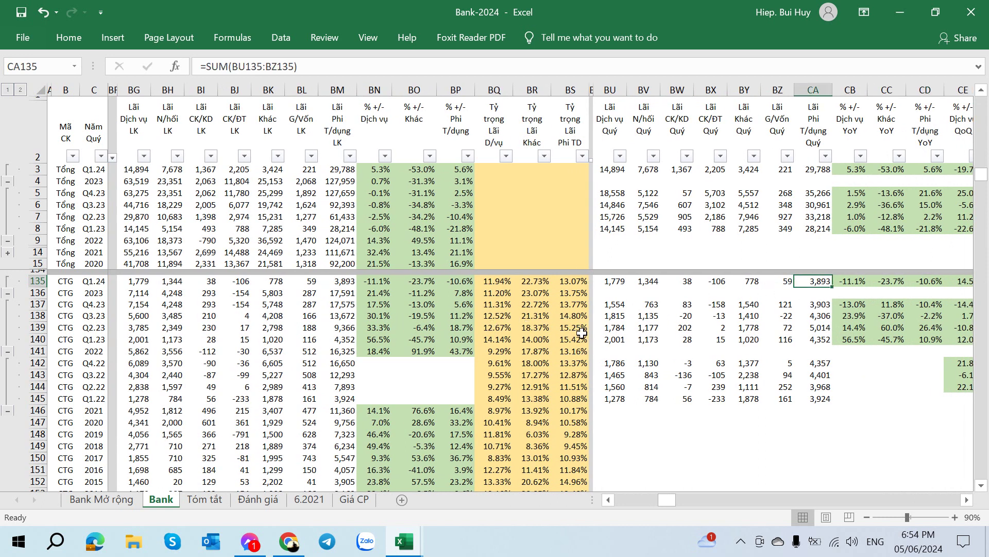
left_click(818, 399)
left_click(823, 330)
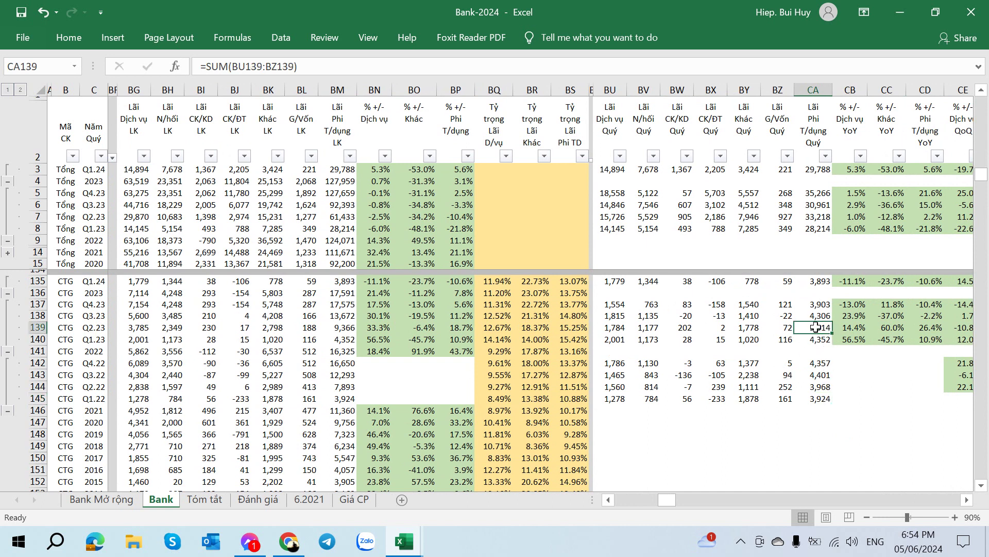
left_click(822, 283)
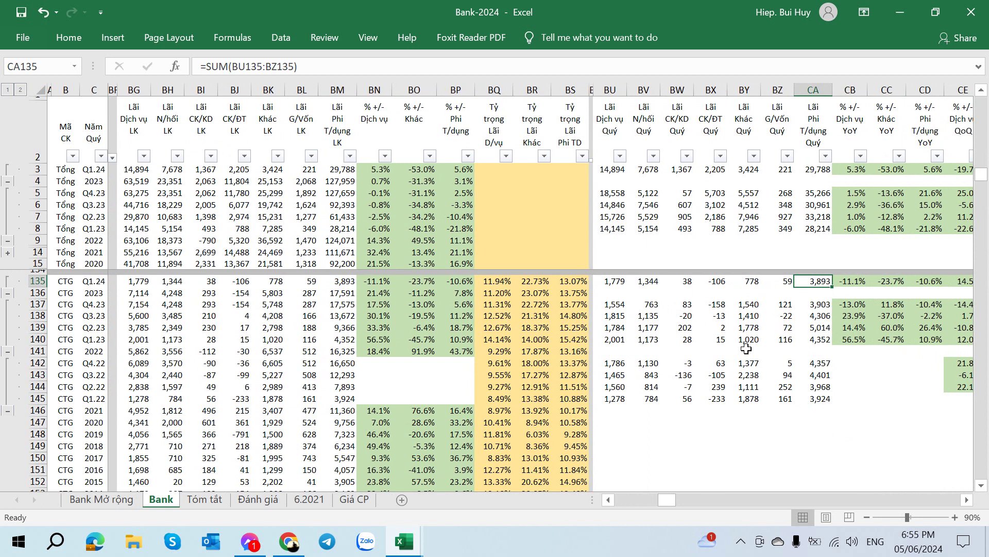
- Examine CTG's quarterly service, foreign exchange and other profit in BU, BV and BY against the non-credit total in CA135
left_click(621, 308)
left_click(615, 280)
left_click(614, 316)
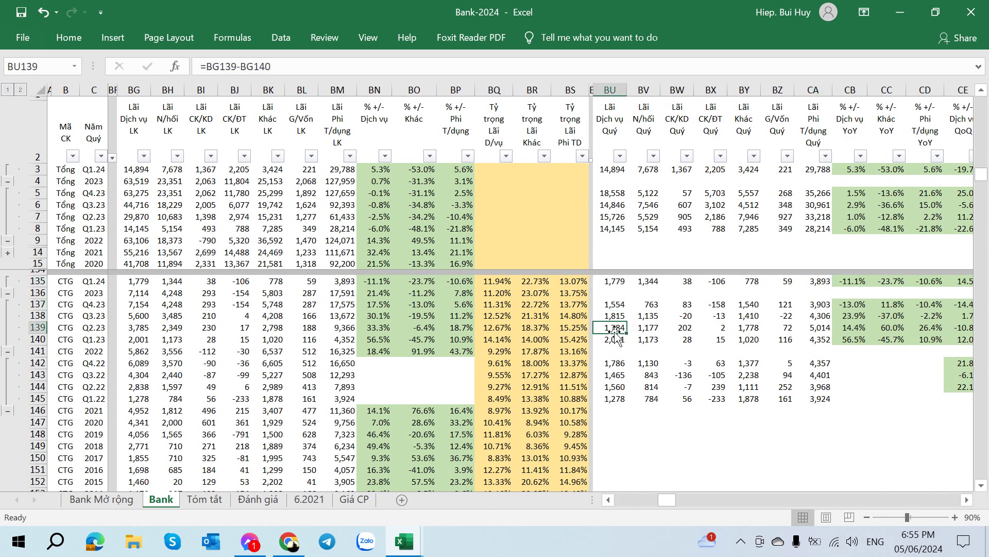
left_click(640, 288)
left_click(644, 281)
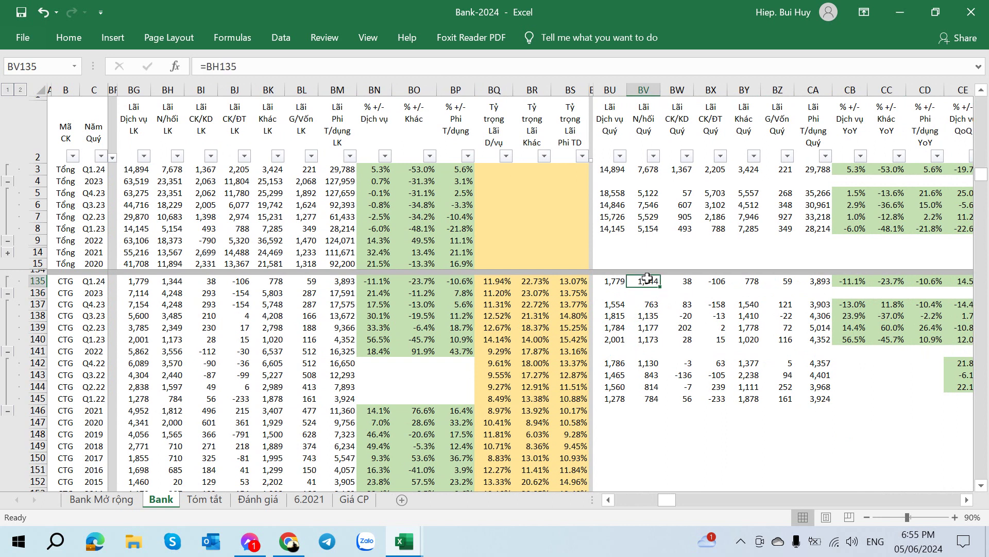
left_click(752, 284)
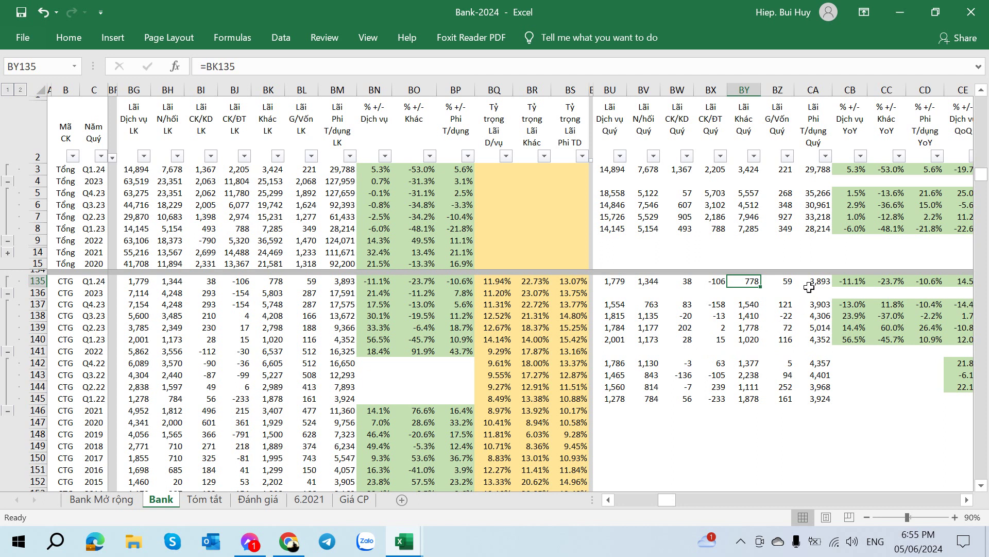
left_click(812, 283)
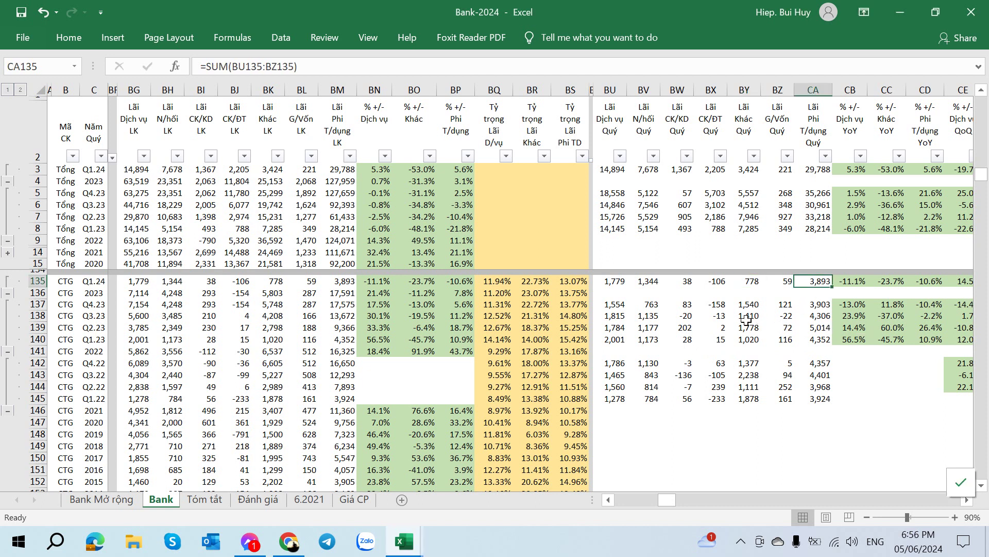
- Examine CTG's Q1.24 operating income, costs, growth and shares along row 135 up to CZ135, and check net profit in CN135
key("Right")
key("Right")
key("Right")
key("Right")
key("Right")
key("Right")
key("Right")
key("Right")
key("Right")
key("Right")
key("Right")
key("Right")
key("Right")
key("Right")
key("Right")
key("Right")
key("Right")
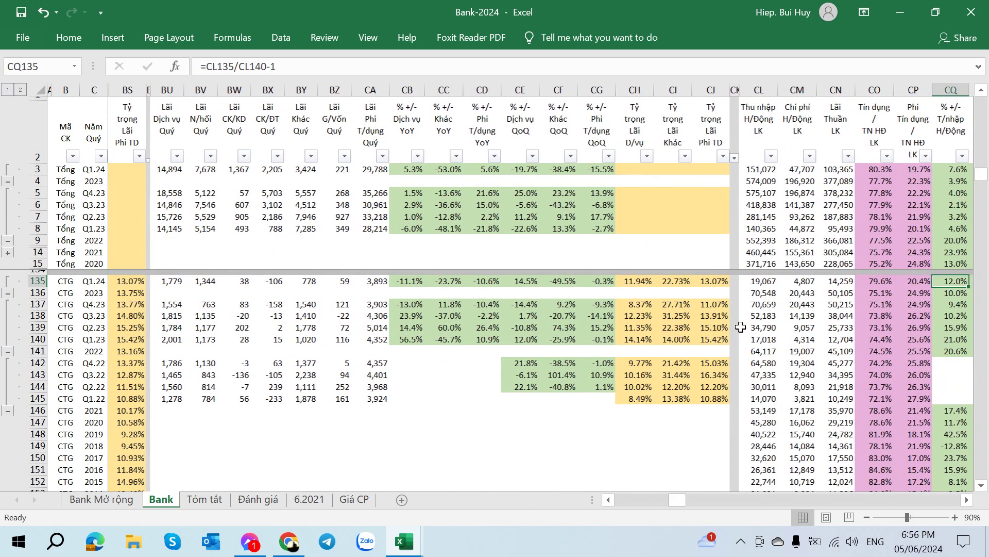
key("Right")
key("Right")
key("Right")
key("Right")
key("Right")
key("Right")
key("Right")
key("Right")
key("Right")
key("Right")
key("Right")
key("Right")
key("Right")
key("Right")
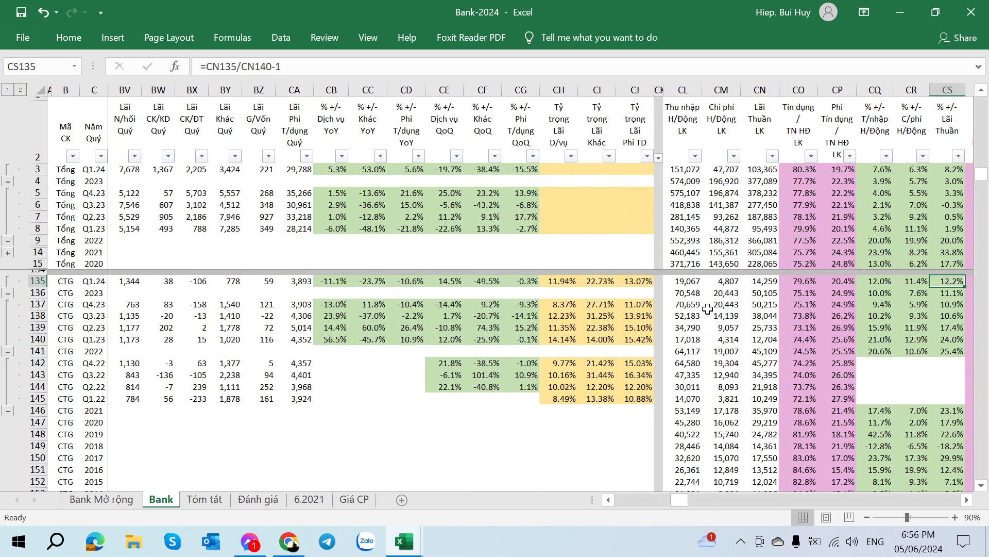
left_click(714, 285)
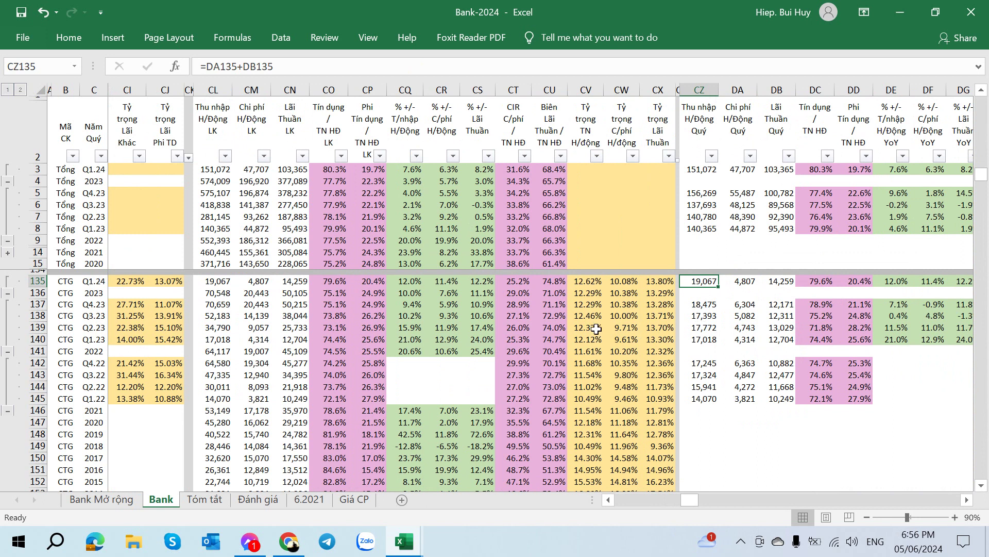
left_click(296, 283)
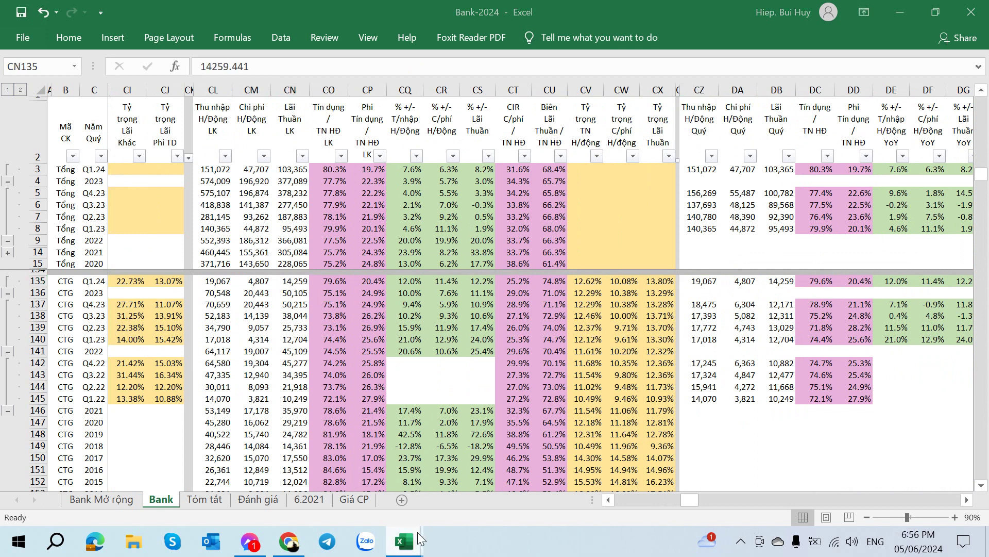
- In the CTG workbook, add the note "Phi tín dụng giảm nhẹ so cùng kỳ" in E327
mouse_move(404, 541)
left_click(338, 465)
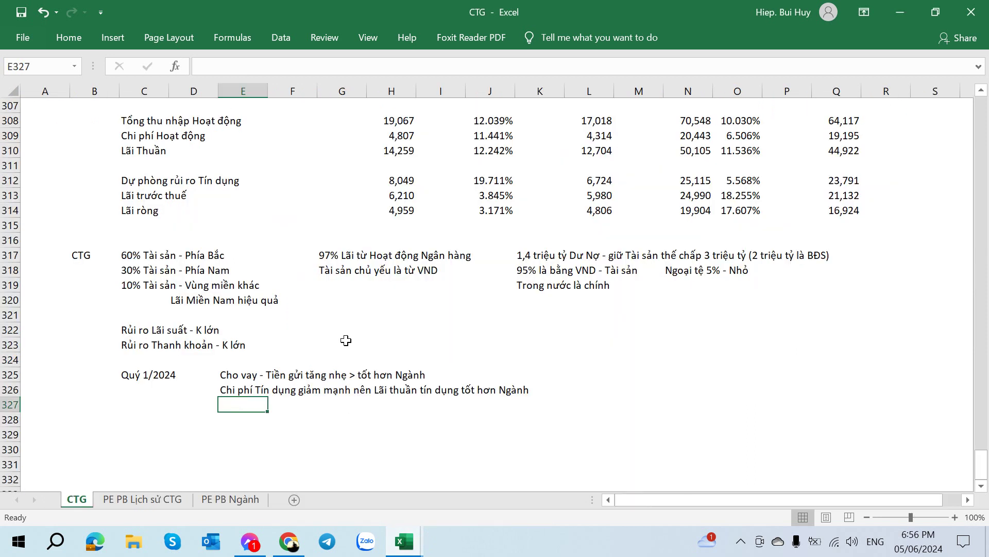
key("alt+Tab")
key("alt+Tab")
type("Phi t")
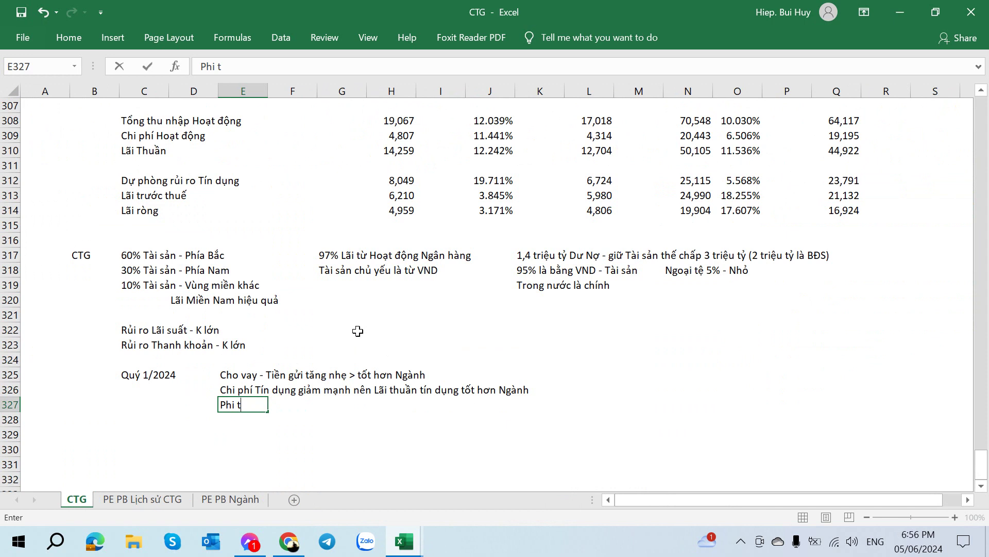
type("ín dụng giảm nhẹ ")
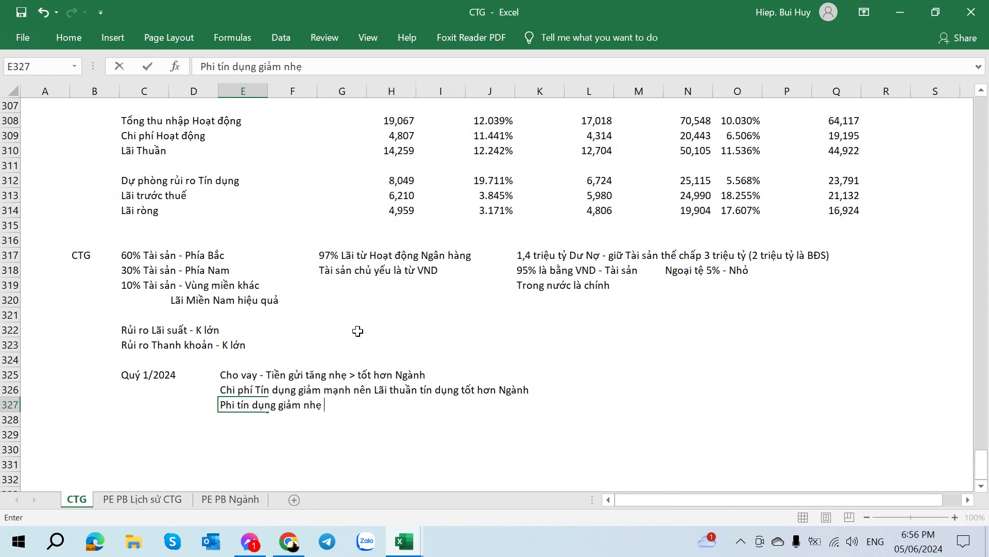
type("so cùng kỳ")
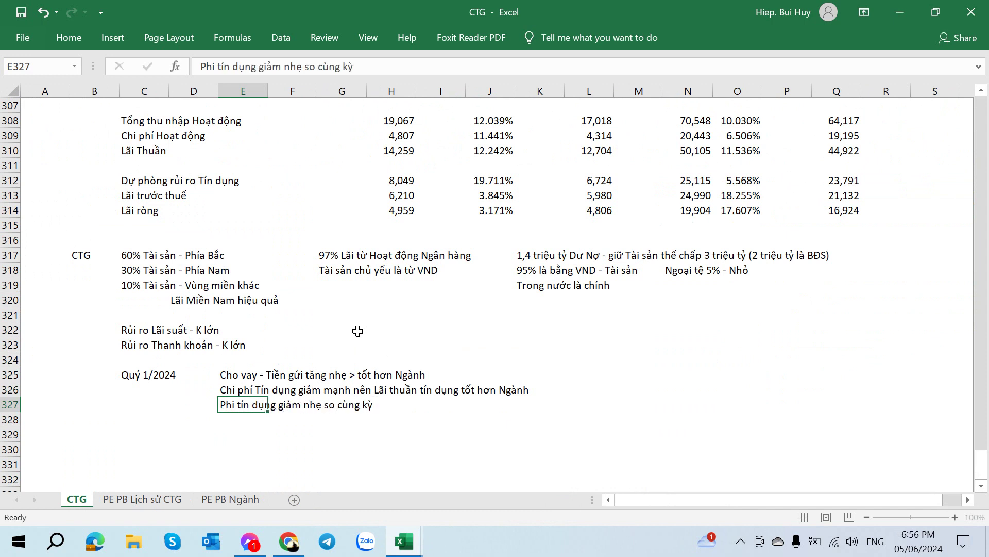
key("Return")
- Add the note "Tổng Thu nhập hoạt động - Cao" in E328
type("Tổng TH")
key("BackSpace")
type("hu nhậ")
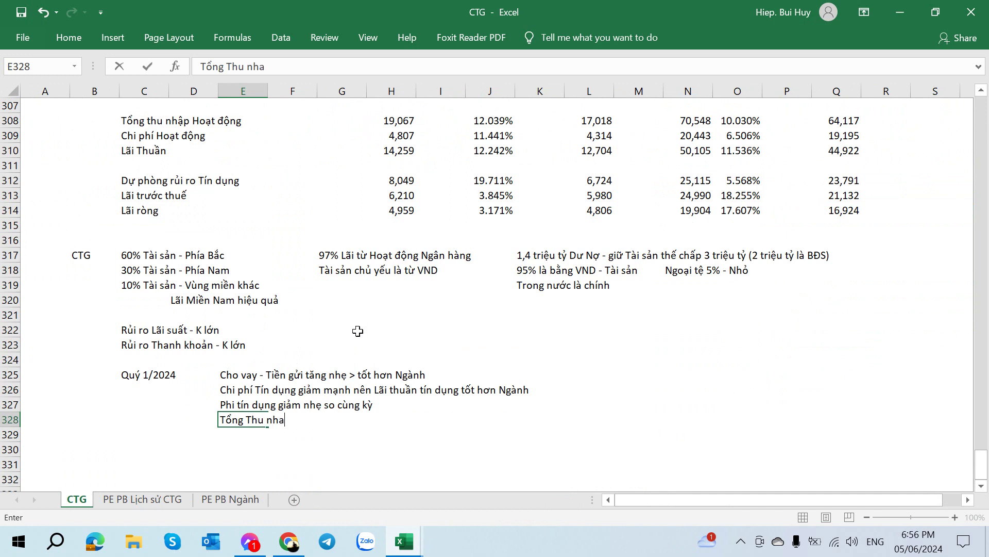
type("p hoạt odoj")
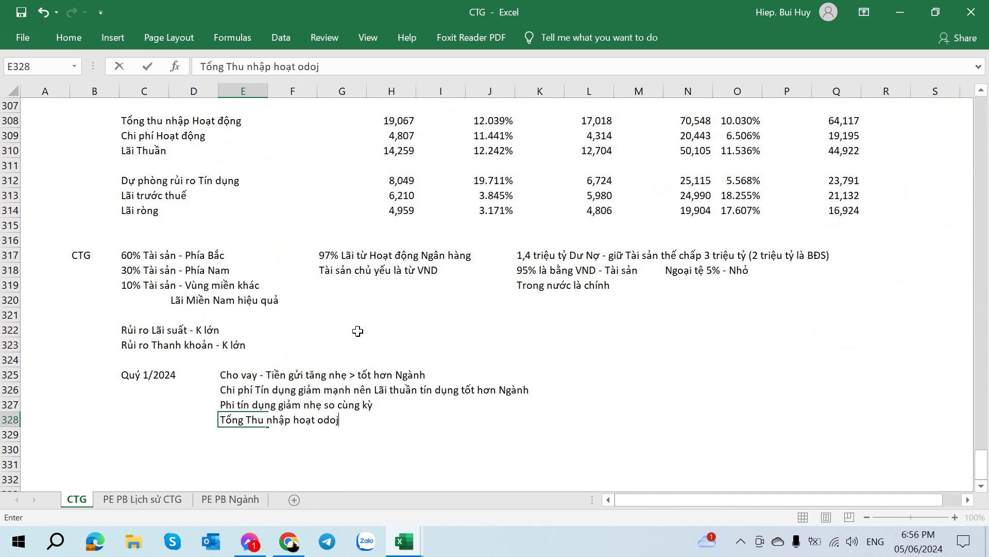
key("BackSpace")
key("BackSpace")
key("BackSpace")
key("BackSpace")
type("động - Cao")
key("Return")
- In the Bank-2024 workbook, compare CTG's operating income growth for Q1.24 and 2023 in column CQ with the all-bank totals
key("ctrl+Tab")
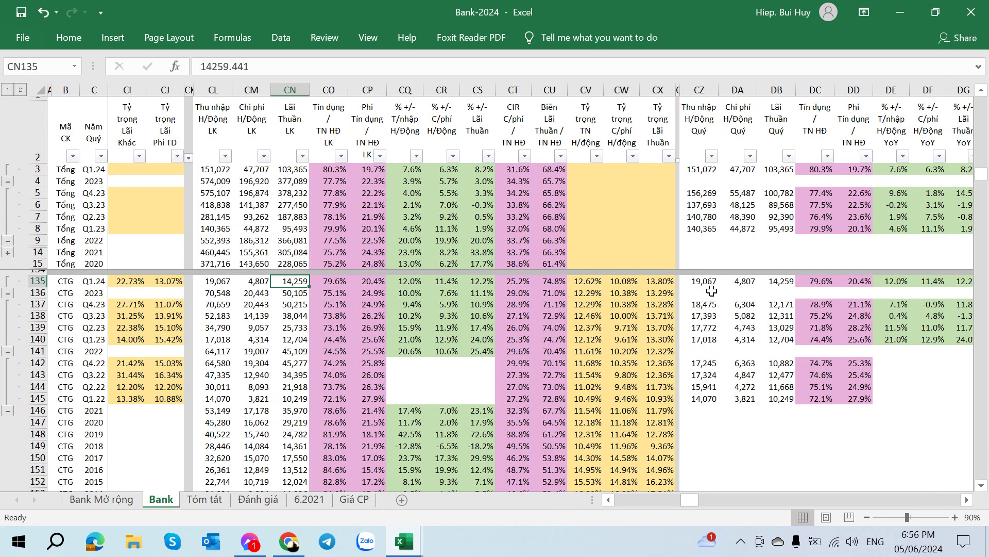
left_click(736, 294)
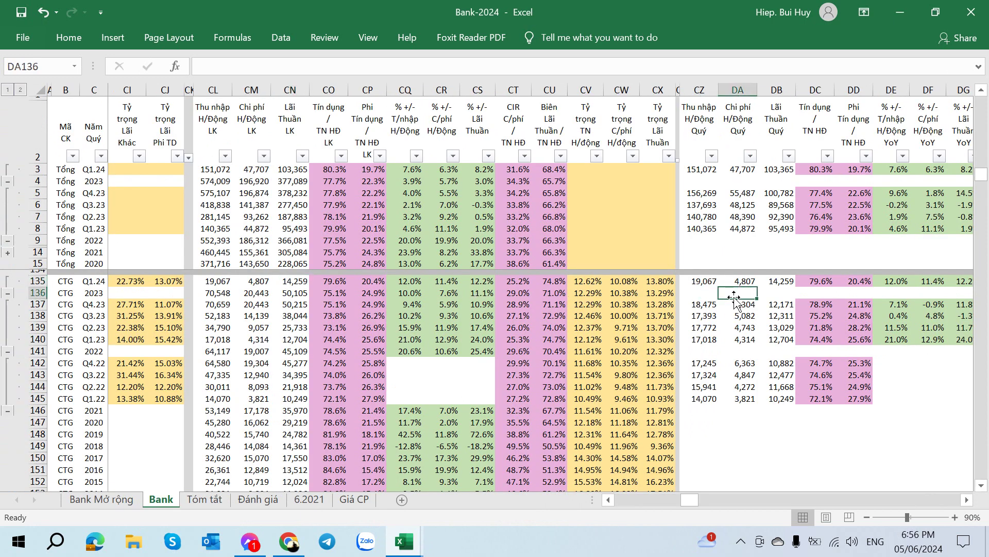
left_click(412, 295)
left_click(408, 281)
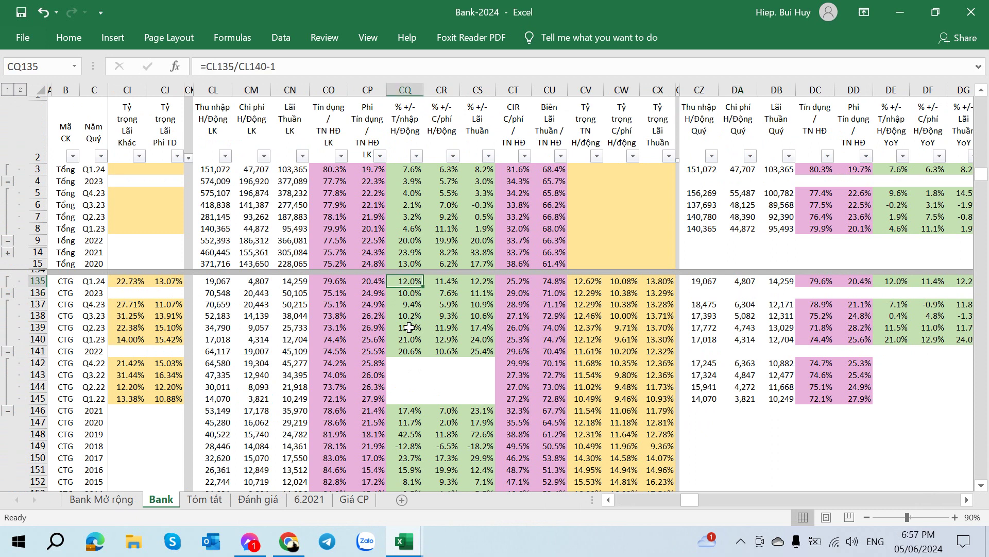
left_click(411, 168)
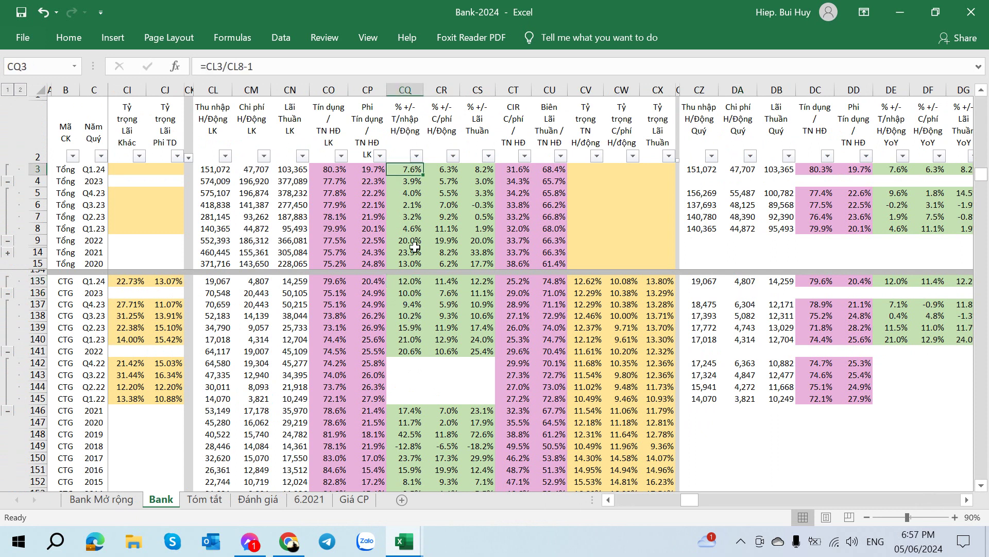
left_click(412, 180)
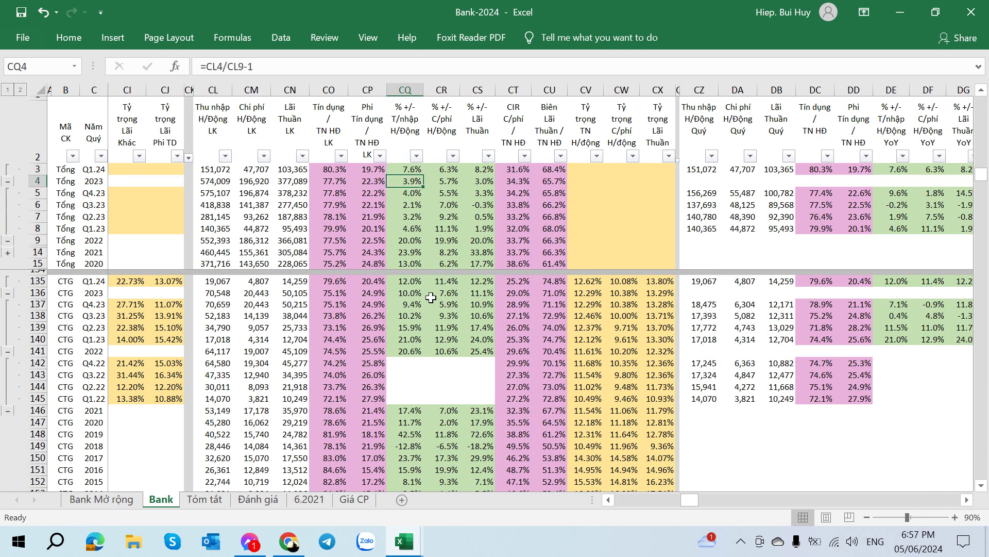
left_click(409, 292)
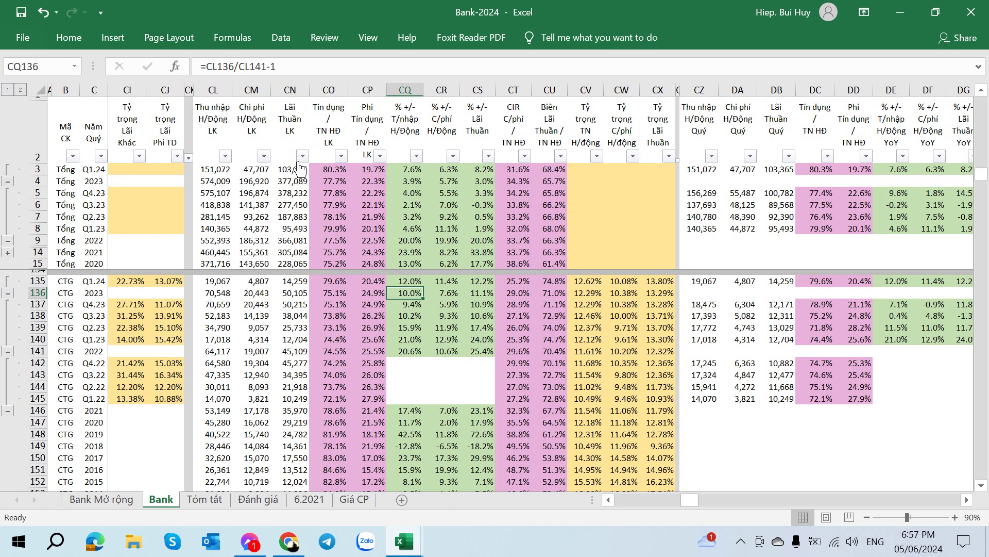
- Back in the CTG workbook, add "Tốt hơn Ngành" in I328 beside the operating income note
key("ctrl+Tab")
left_click(423, 420)
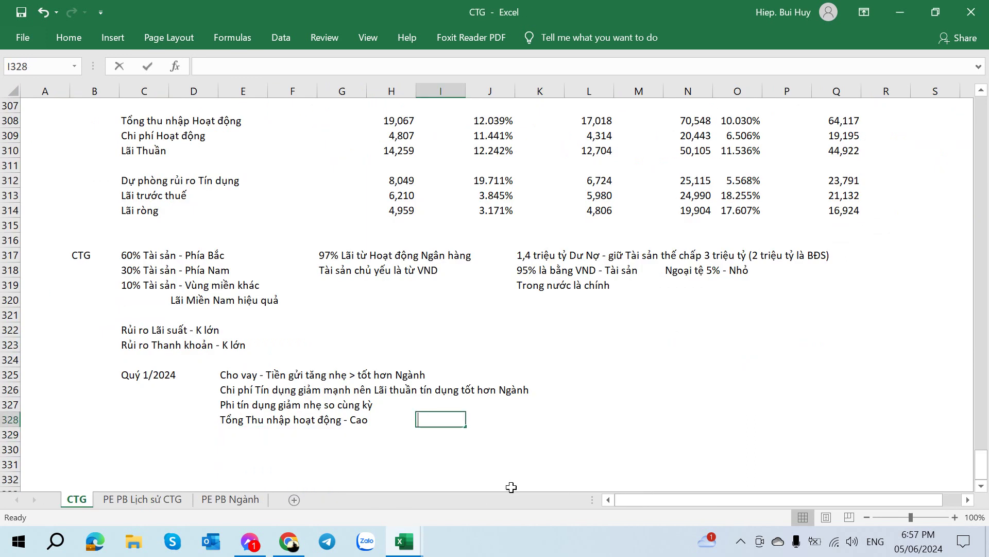
type("Tốt hơn Nga")
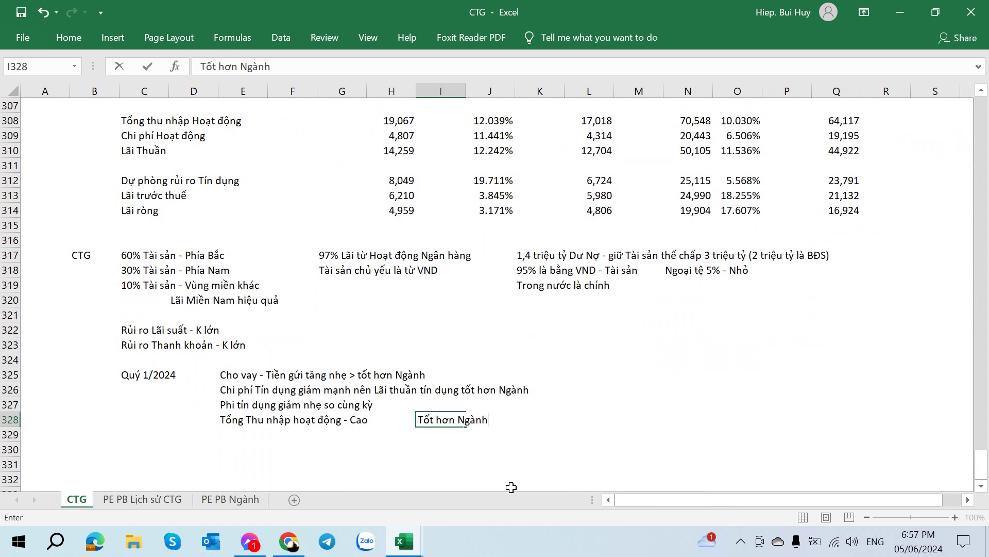
key("Right")
key("Right")
key("Right")
left_click(307, 418)
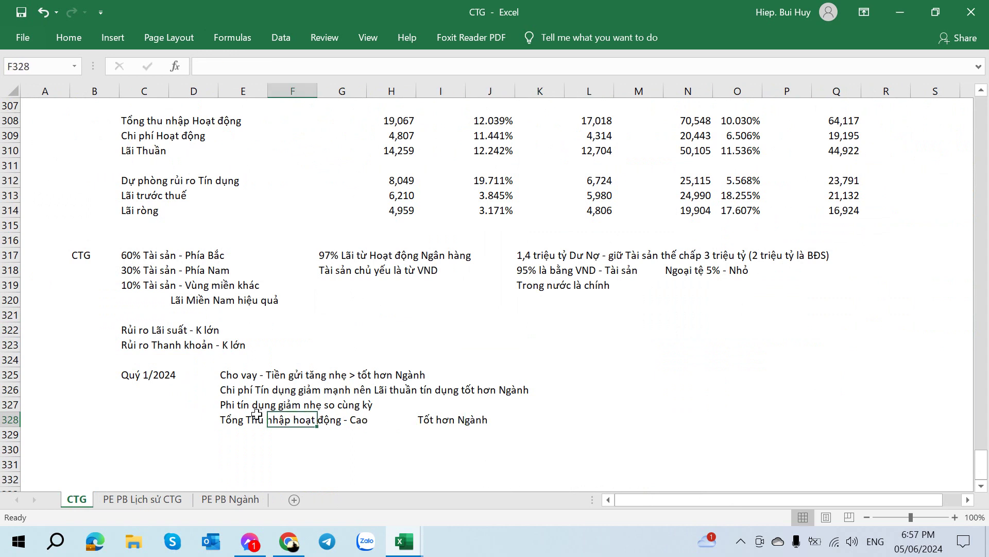
left_click(256, 416)
left_click(234, 434)
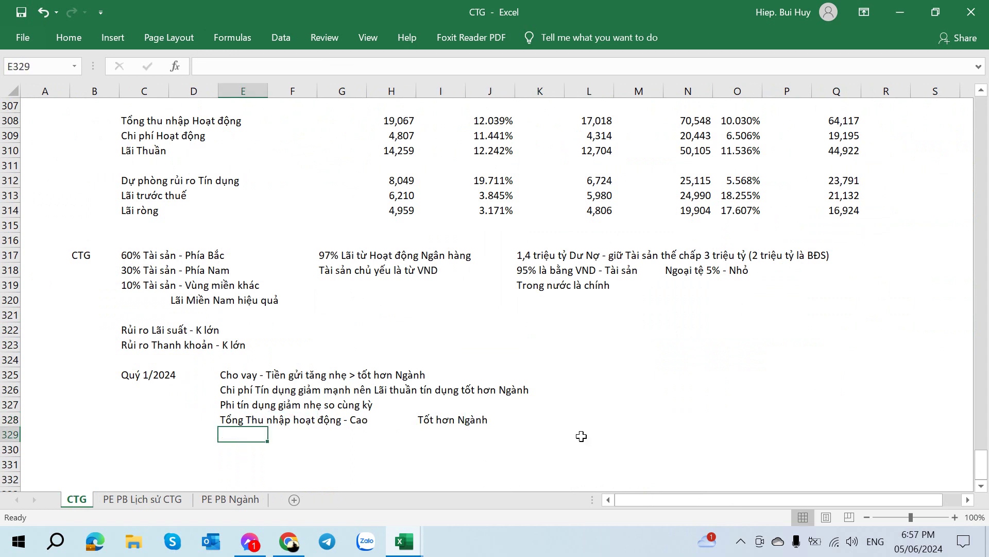
- Add the remark "Thương hiệu CTG - CASA khá" in L326 beside the credit cost note
left_click(592, 394)
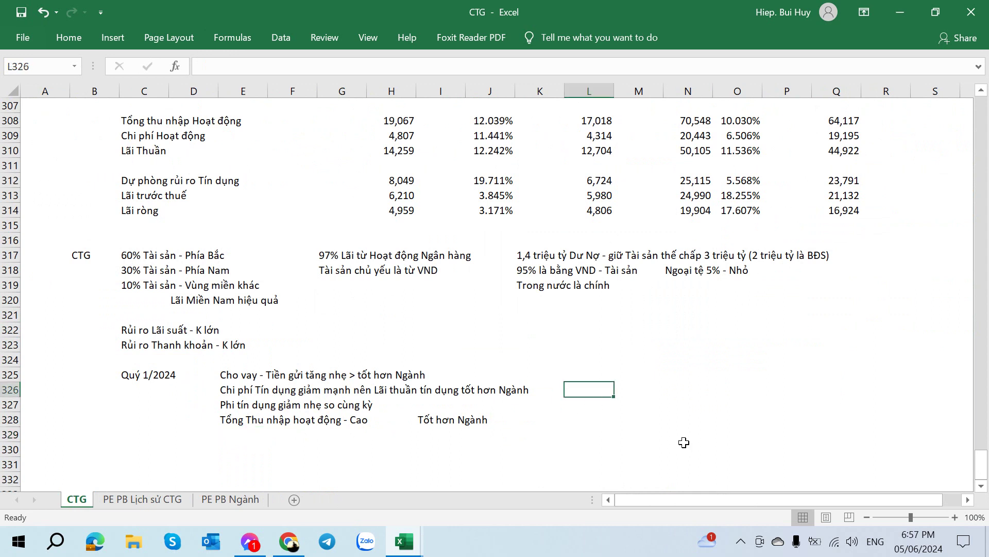
type("Thương hiệu")
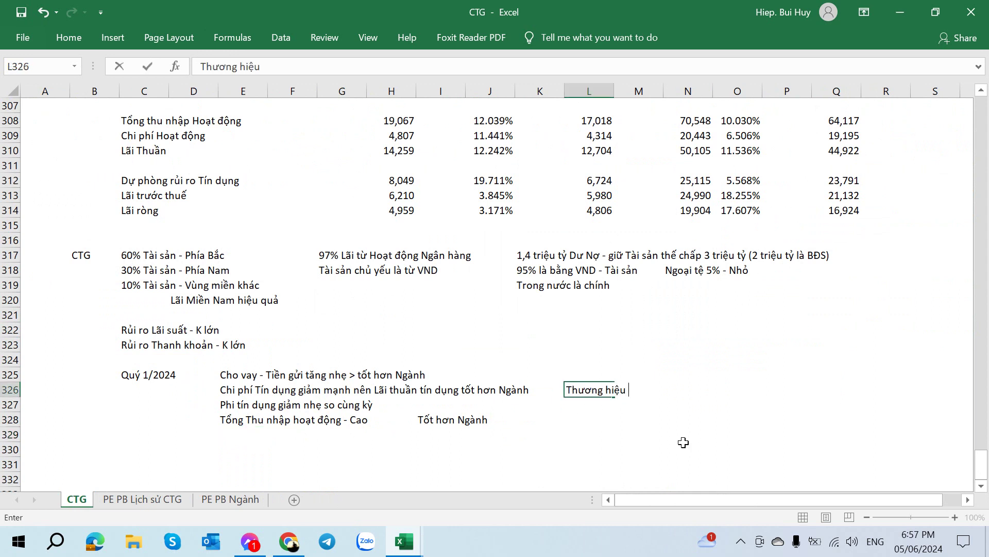
type("CTG - CASA k")
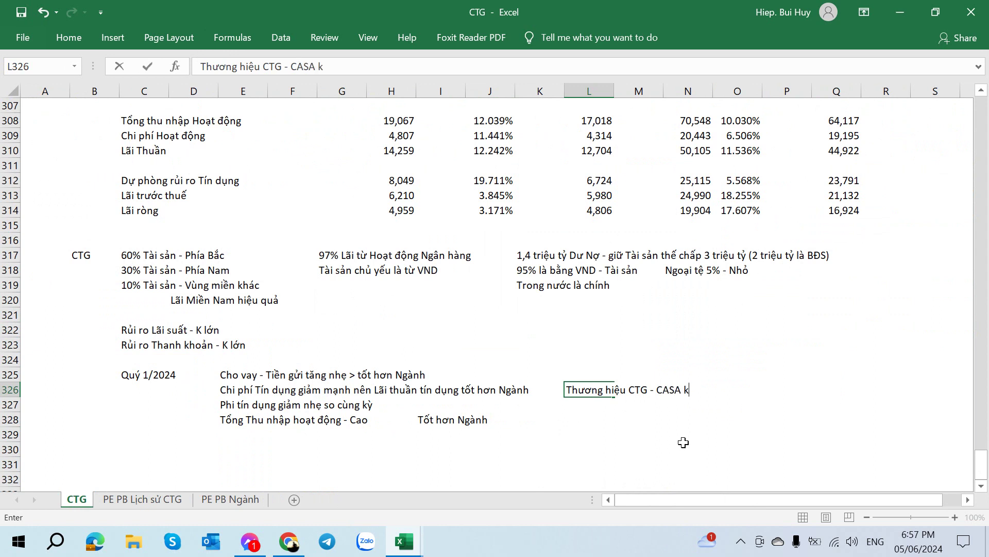
type("há")
key("Return")
left_click(264, 418)
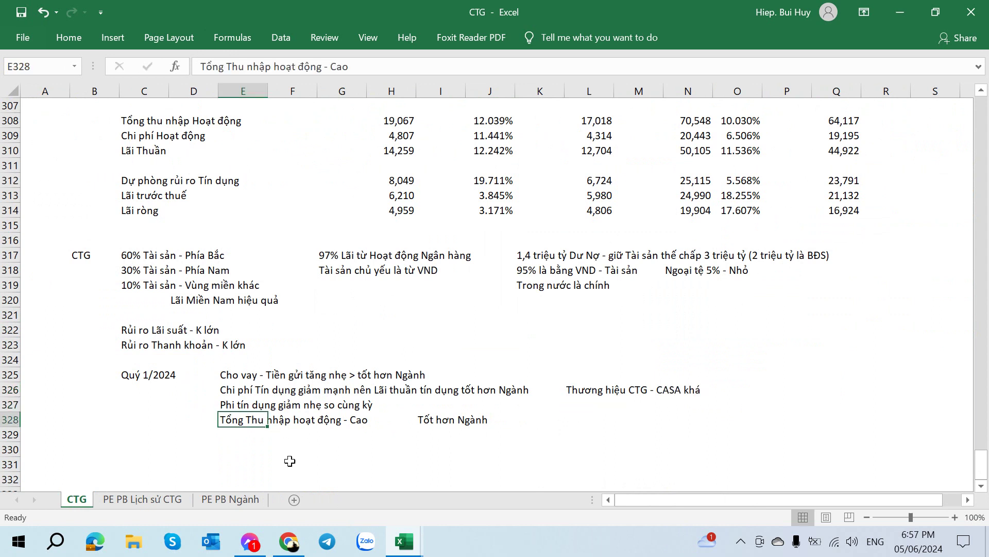
- In the Bank-2024 workbook, compare CTG's quarterly operating costs in column DA for Q1.24, Q4.23 and Q1.23
mouse_move(404, 541)
left_click(510, 456)
key("Right")
key("Right")
key("Right")
key("Right")
key("Right")
key("Right")
key("Right")
key("Right")
key("Right")
key("Right")
key("Right")
key("Right")
key("Right")
key("Right")
key("Right")
key("Right")
key("Right")
key("Right")
key("Right")
key("Right")
key("Right")
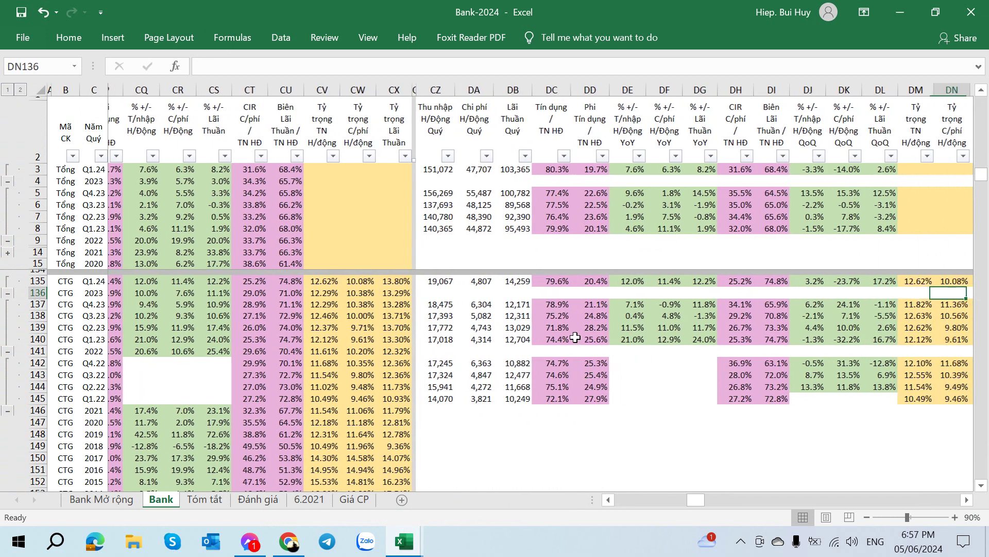
key("Right")
left_click(397, 283)
left_click(436, 281)
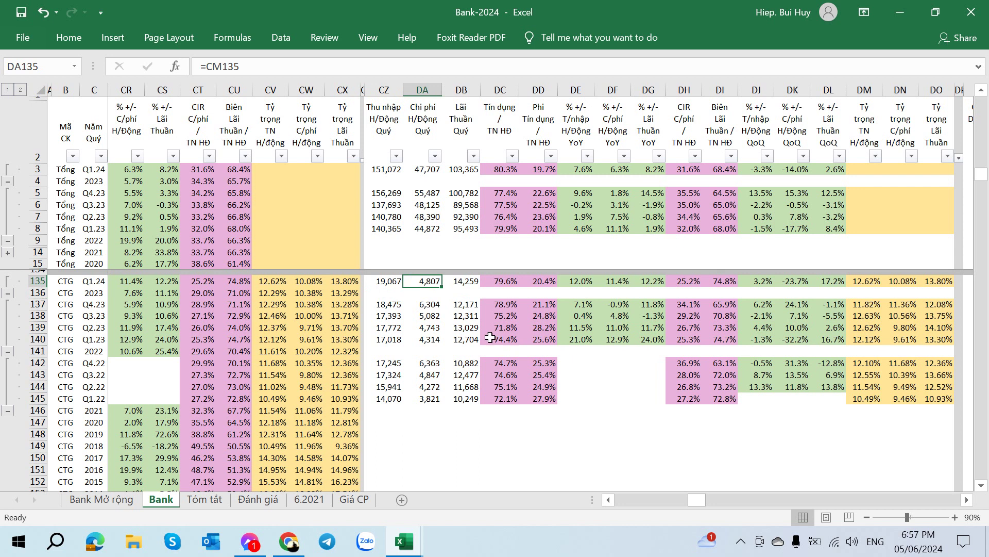
left_click(426, 295)
left_click(428, 281)
left_click(429, 305)
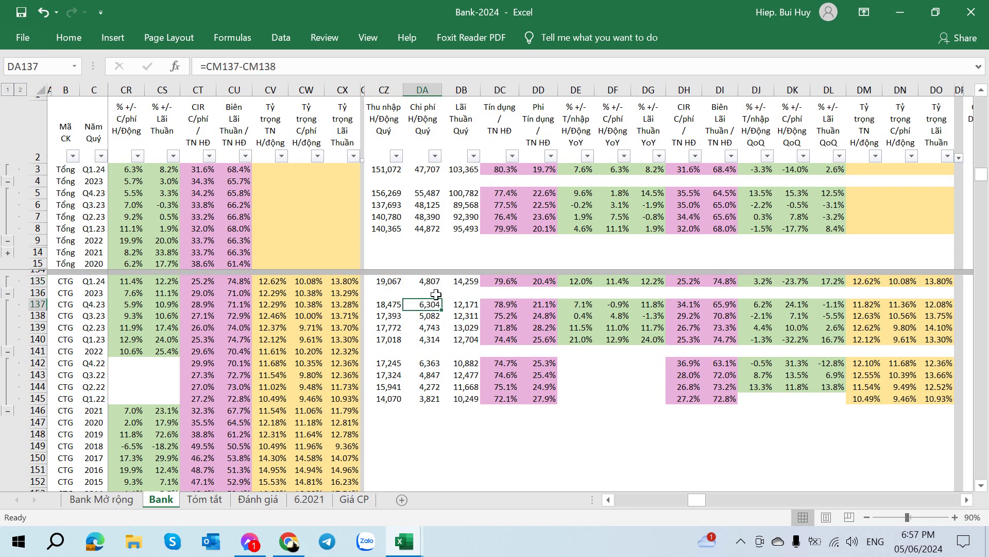
left_click(428, 338)
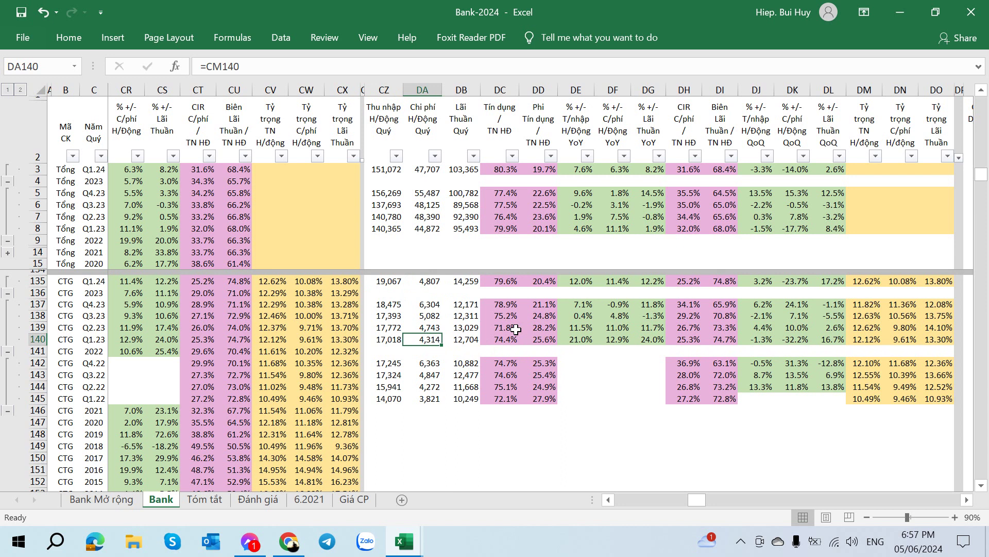
- Check CTG's Q1.24 year-on-year growth in operating income, operating costs and net profit in DE135, DF135 and DG135
left_click(581, 282)
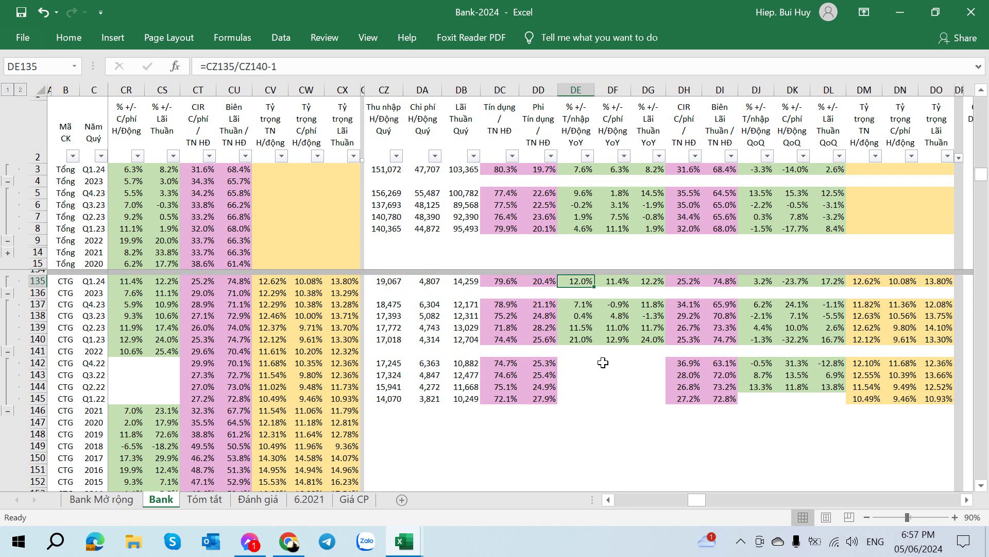
left_click(613, 283)
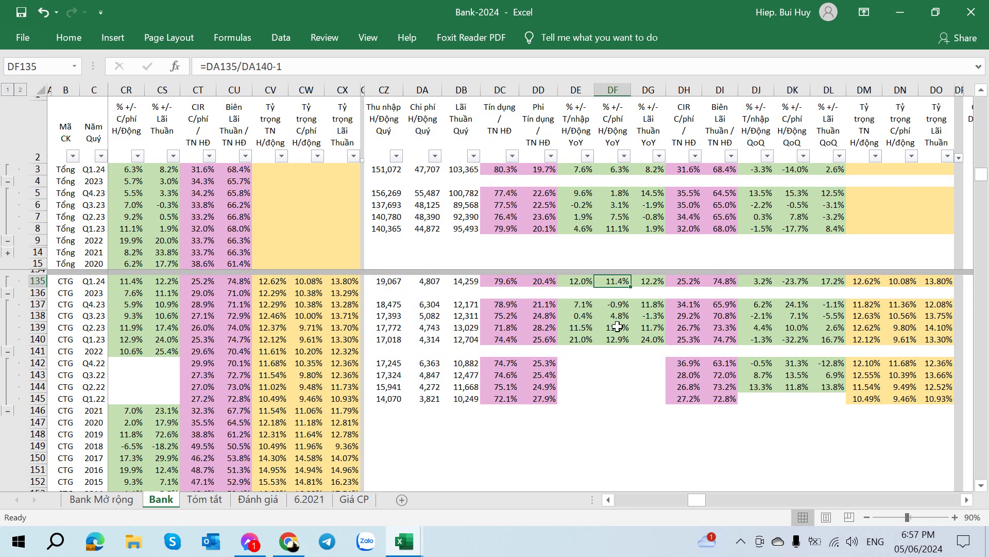
left_click(653, 282)
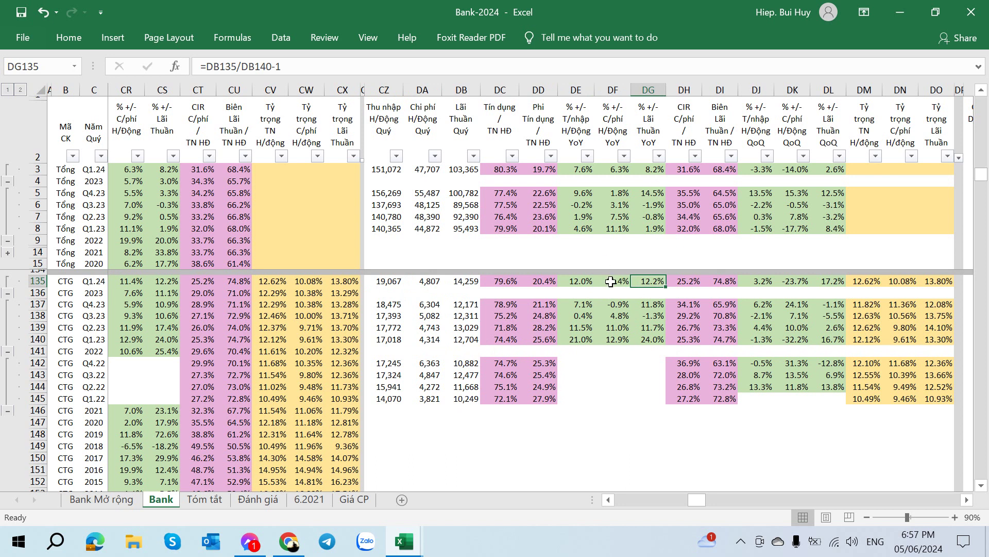
- Return to the CTG workbook and add the note "Lãi thuần - Tăng khá" in E329
key("ctrl+Tab")
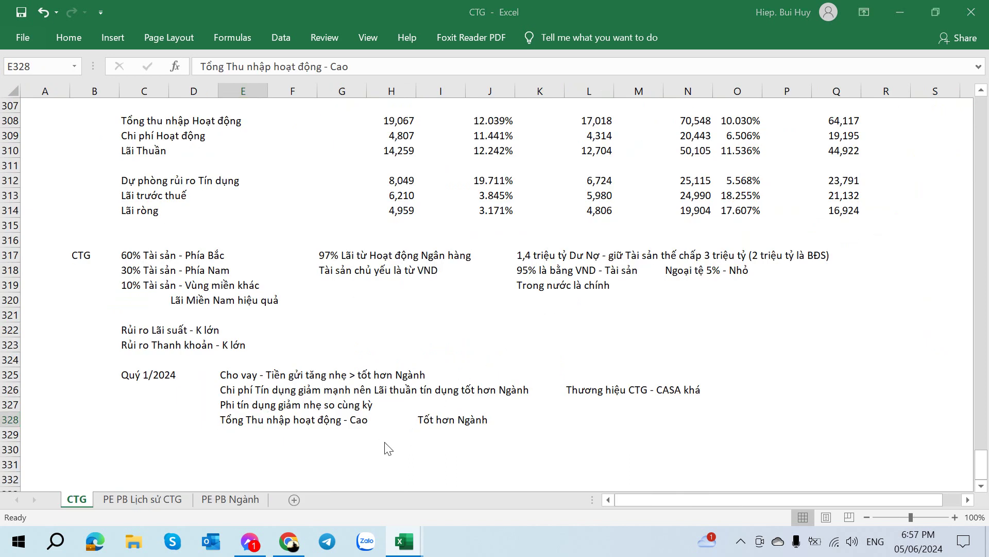
key("ctrl+Tab")
key("ctrl+Tab")
left_click(243, 435)
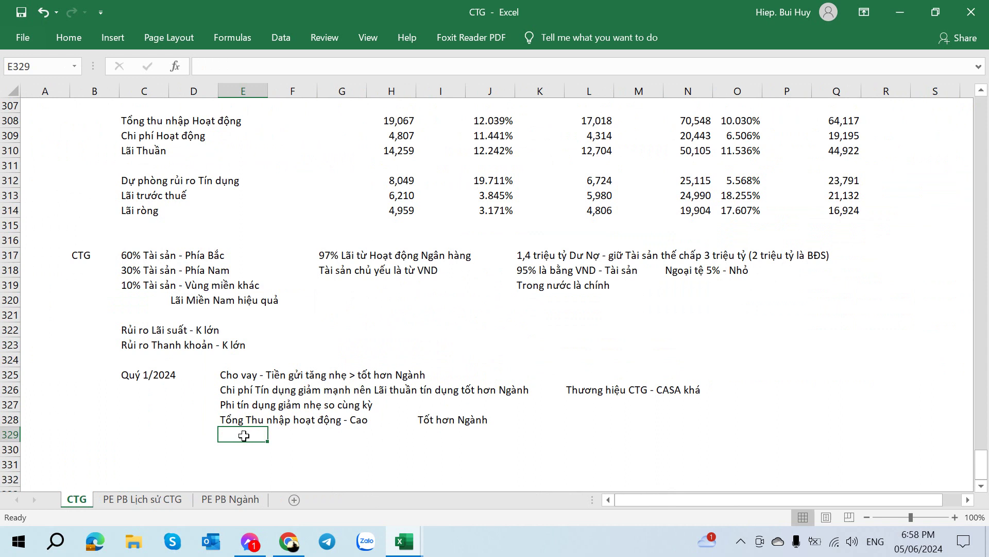
type("Lãi thuần - Tăng khá")
key("Right")
key("Right")
key("Right")
key("Right")
key("Up")
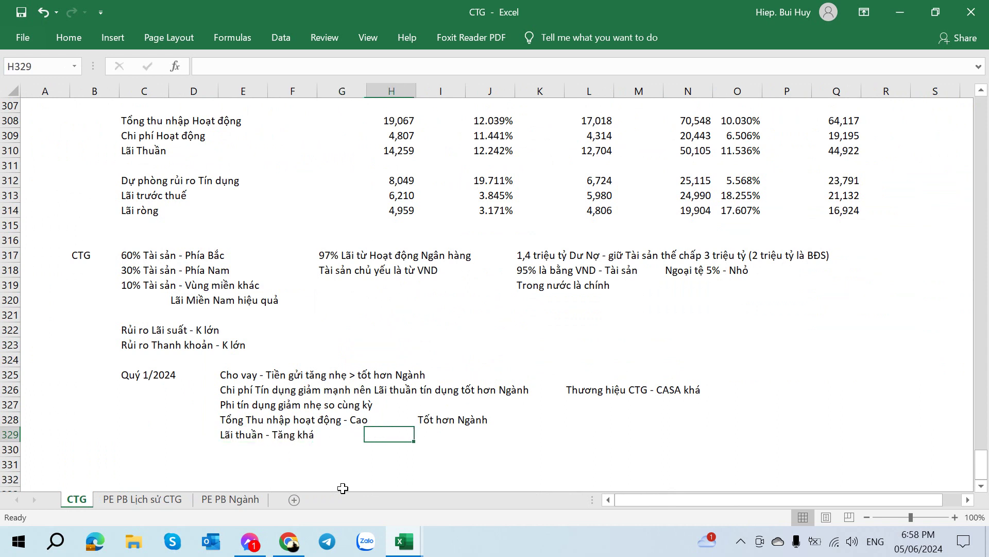
- In the Bank-2024 workbook, examine CTG's Q1.24 provision costs, profits, growth and shares along row 135 up to EP135
key("ctrl+Tab")
key("Right")
key("Right")
key("Right")
key("Right")
key("Right")
key("Right")
key("Right")
key("Right")
key("Right")
key("Right")
key("Right")
key("Right")
key("Right")
key("Right")
key("Right")
key("Right")
key("Right")
key("Right")
key("Right")
key("Right")
key("Right")
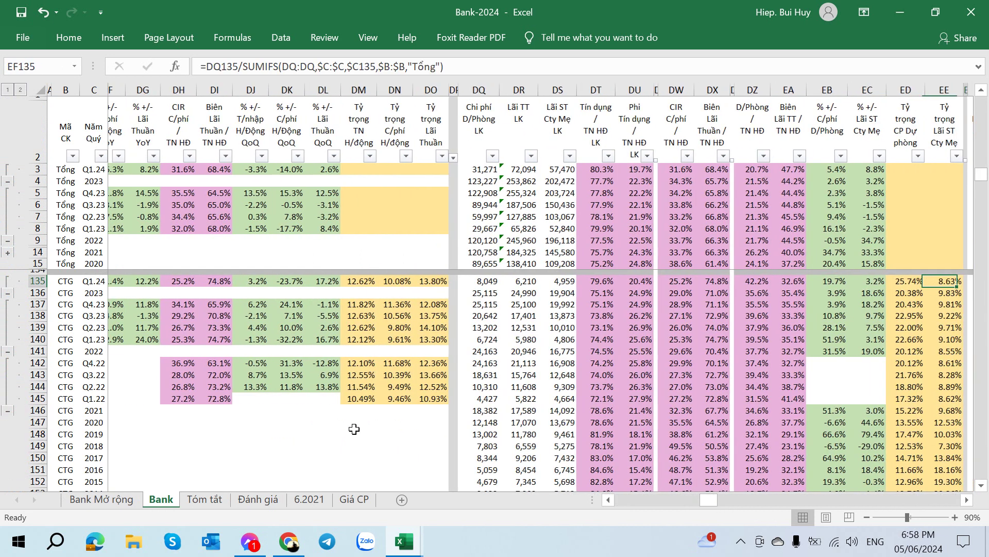
key("Right")
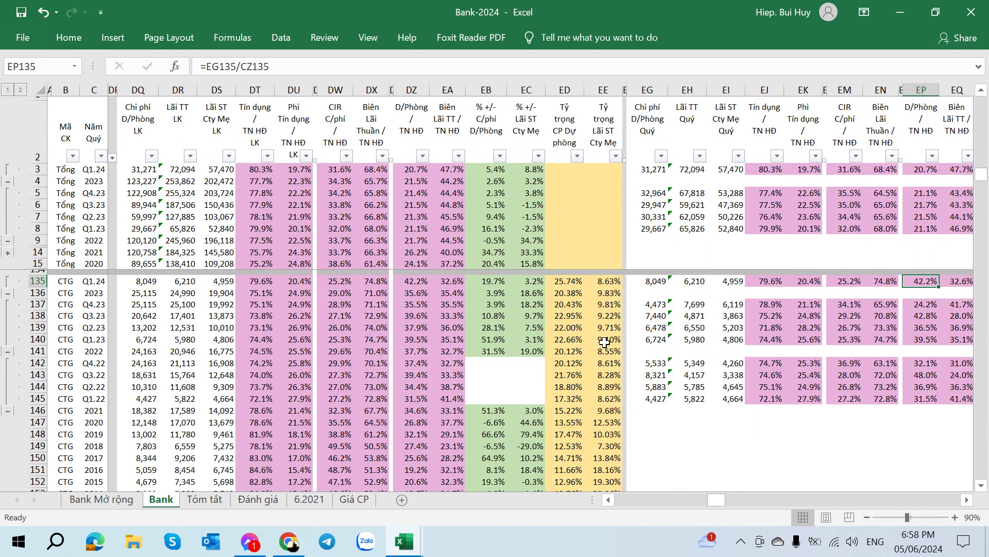
- Compare CTG's quarterly provision costs in column EG for Q3.23, Q1.24 and Q3.22
left_click(657, 314)
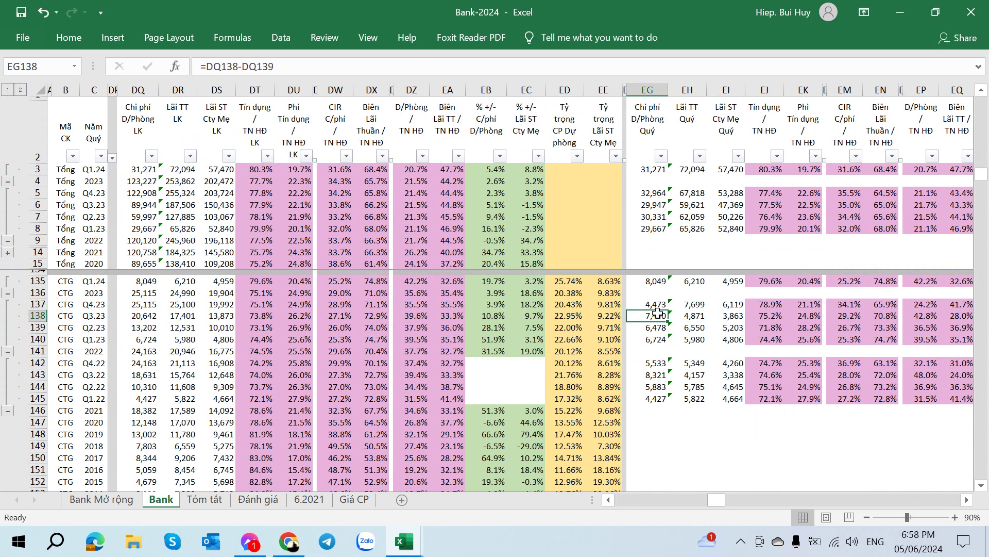
left_click(660, 285)
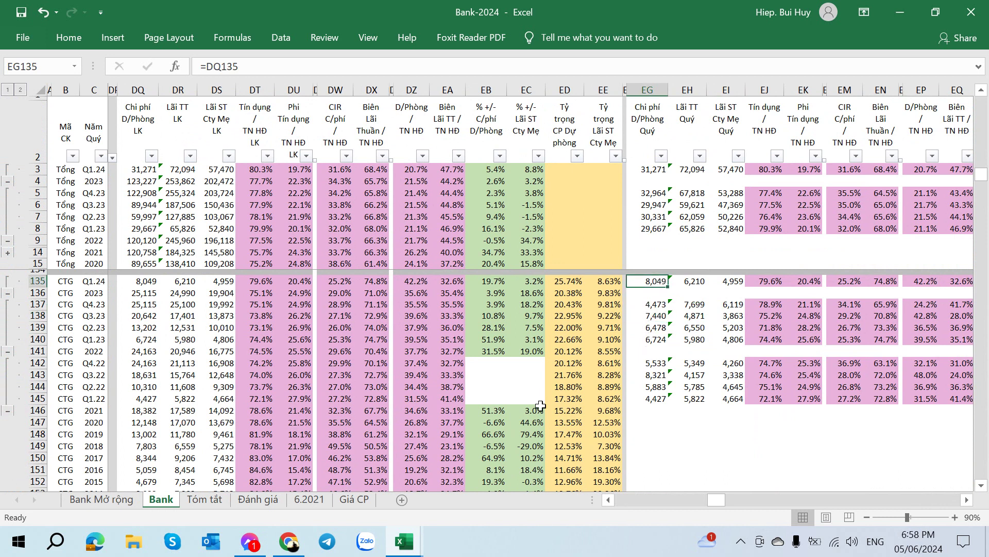
left_click(659, 374)
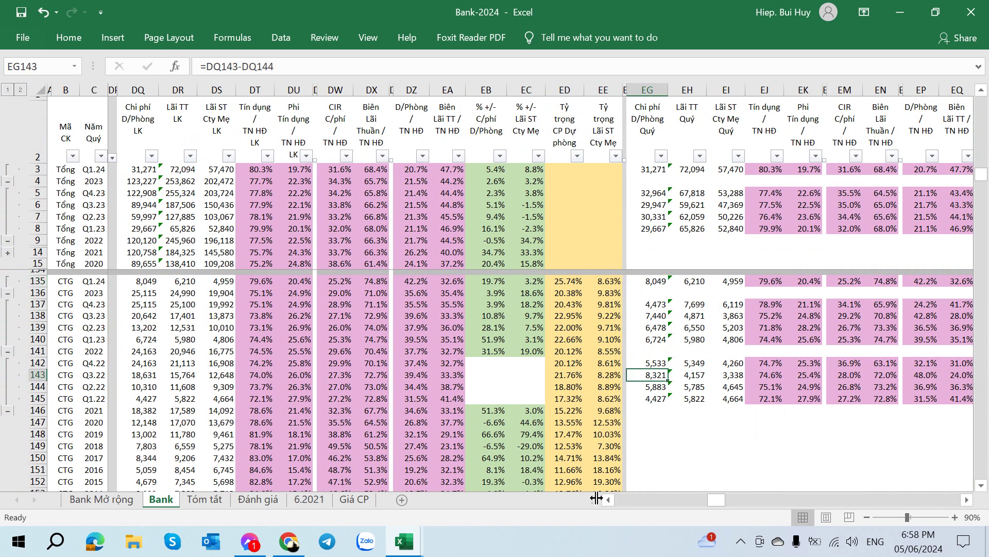
- Switch to the CTG workbook and add the note "Trích lập dự phòng - Rất lớn" in E330
key("alt+Tab")
left_click(242, 458)
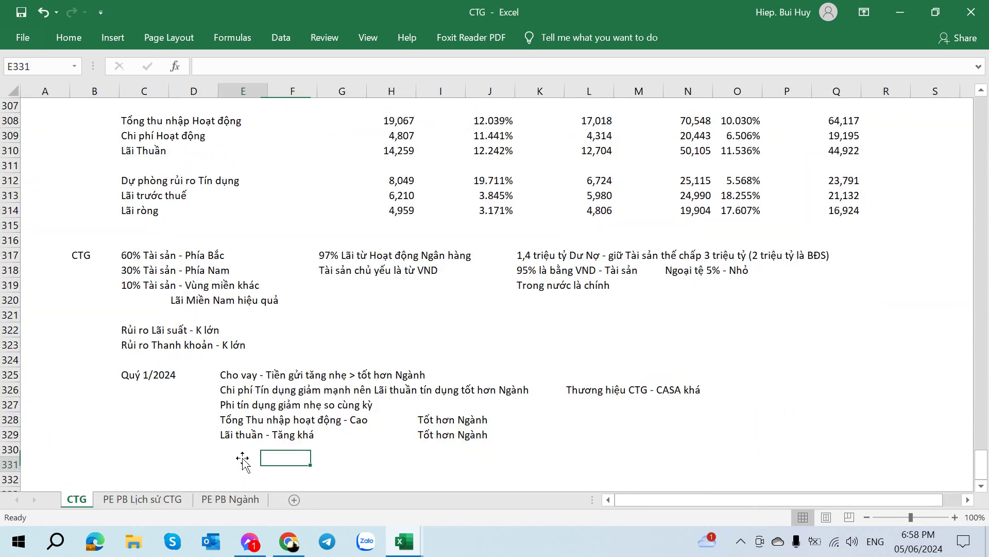
key("Up")
type("Tri")
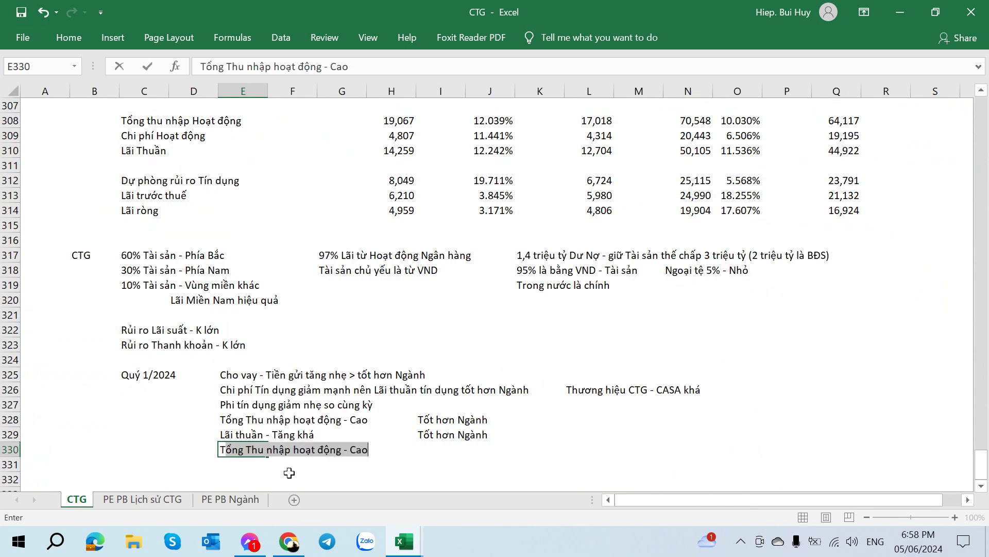
type("ch lap du")
type(" phòng - R")
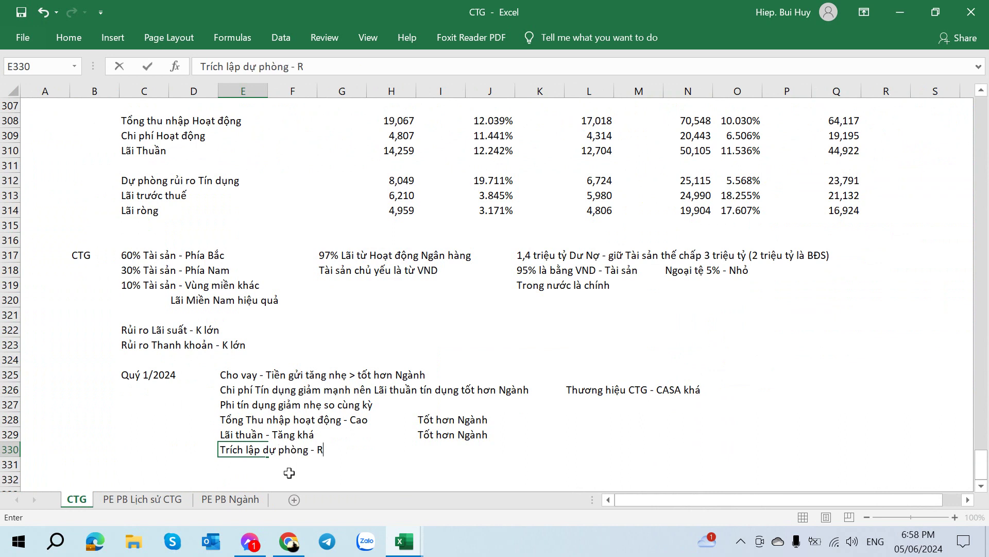
type("ất lớn")
key("Right")
key("Right")
key("Right")
key("Right")
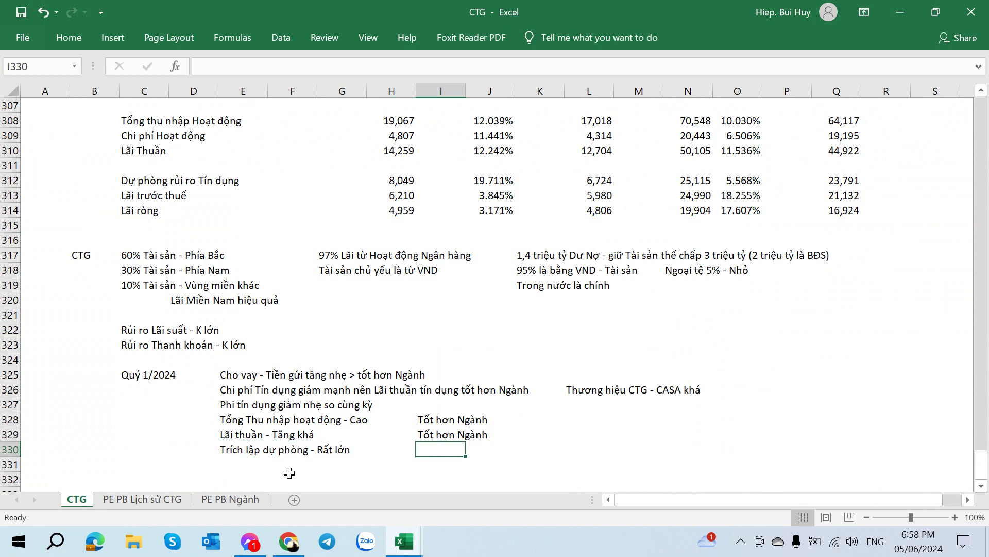
- In the Bank-2024 workbook, check CTG's Q1.24 provision-to-income ratio in EP135 and year-on-year provision growth in ER135
key("ctrl+Tab")
key("Right")
key("Right")
key("Right")
key("Right")
key("Right")
key("Right")
key("Right")
key("Right")
key("Right")
key("Right")
key("Right")
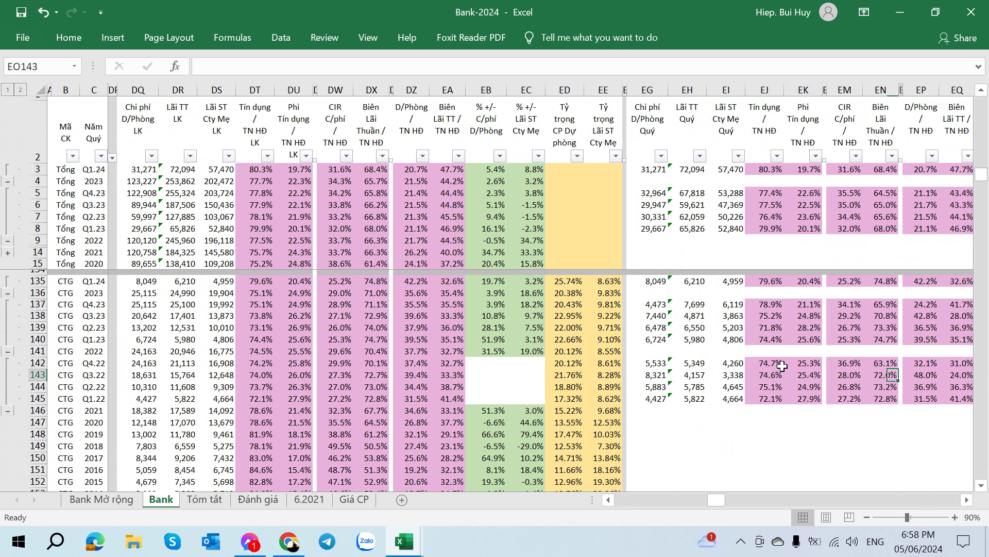
left_click(794, 281)
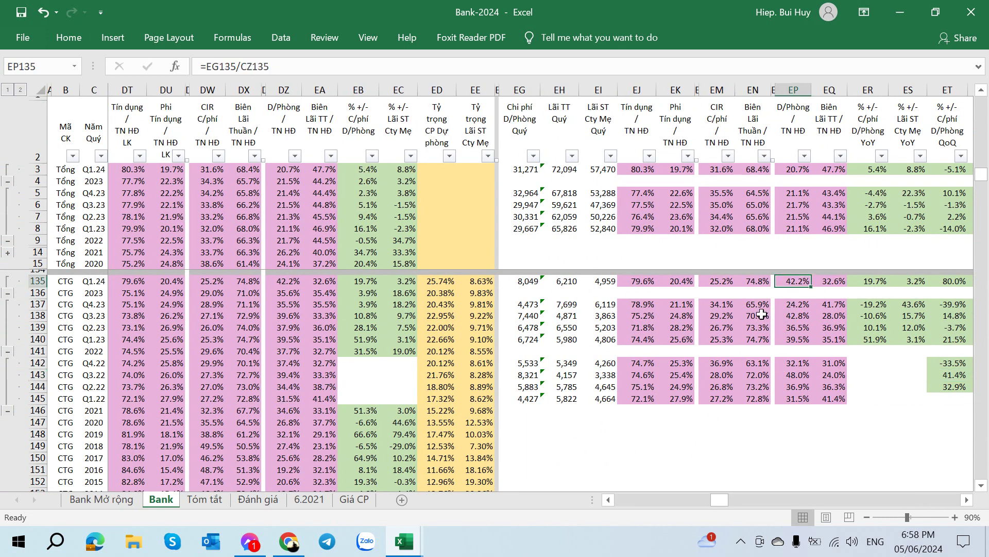
left_click(881, 314)
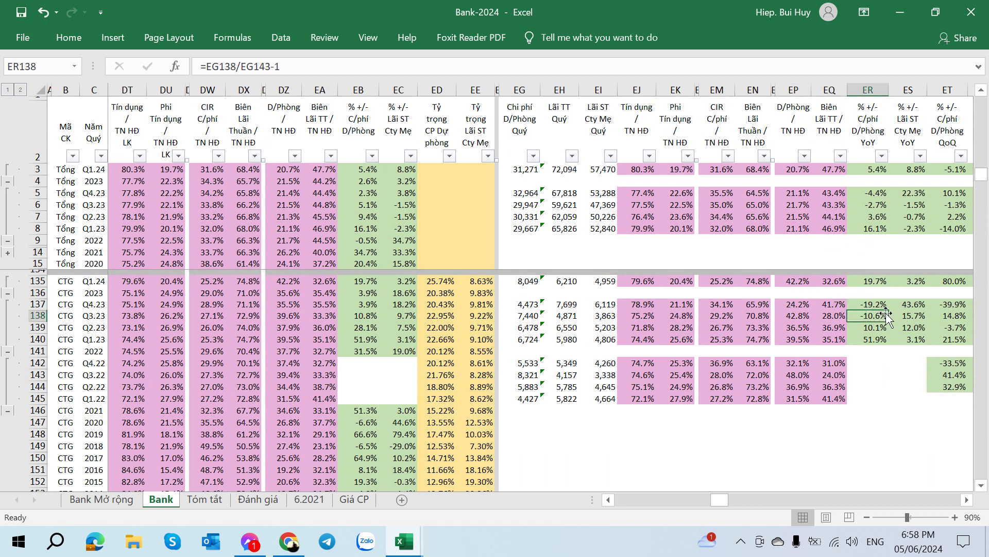
left_click(873, 282)
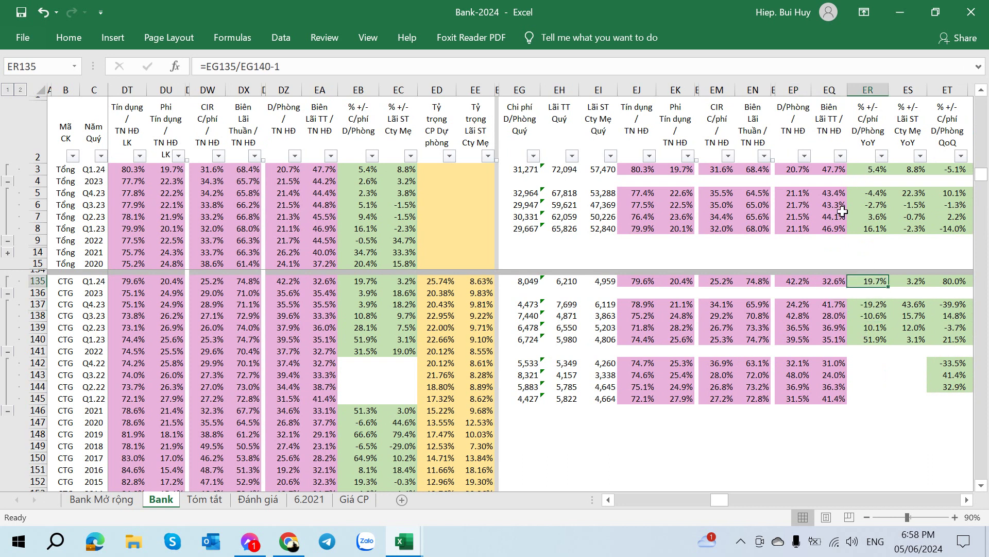
- Return to the CTG workbook and add the remark "Tăng mạnh so với Ngành" in I330
key("ctrl+Tab")
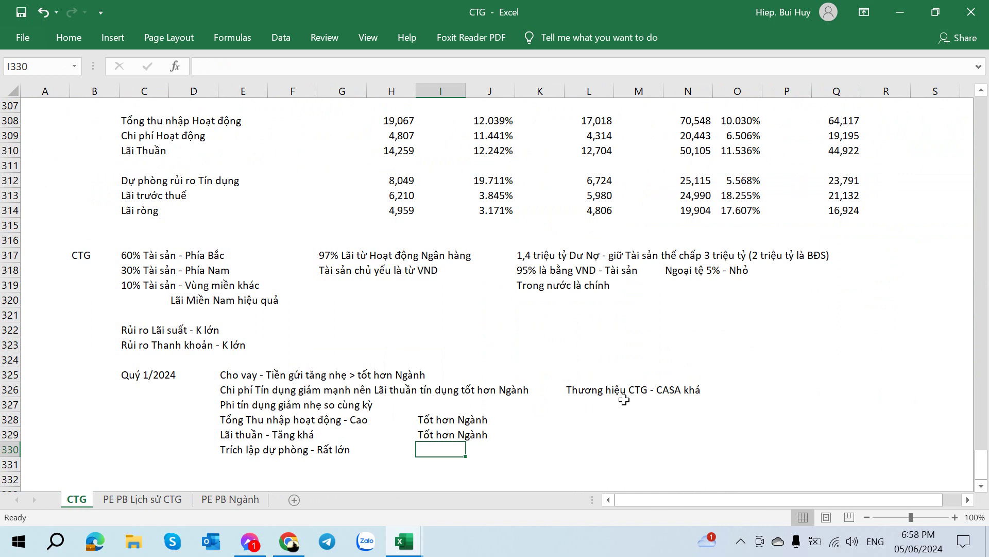
type("Tăng mạnh so với Nga")
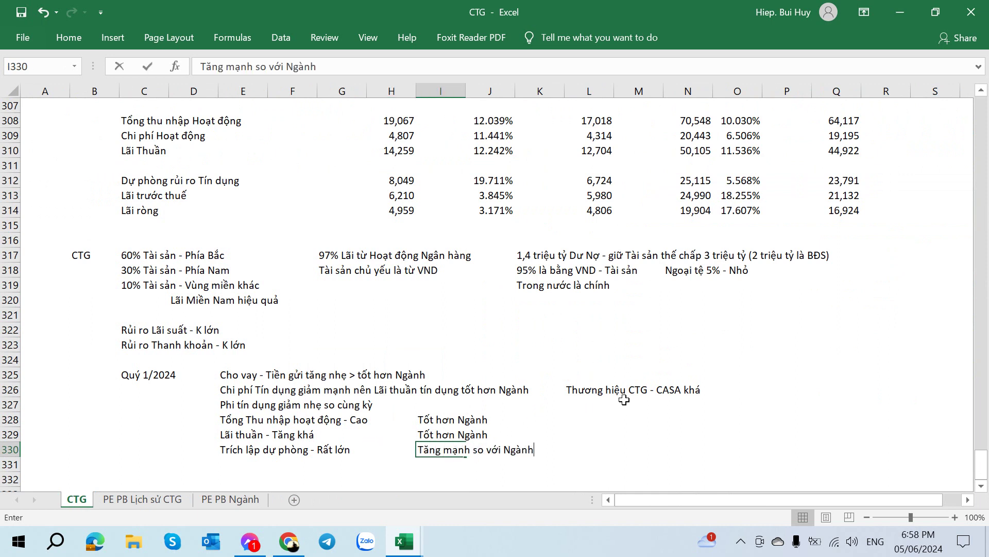
key("Return")
scroll(398, 326, "down", 2)
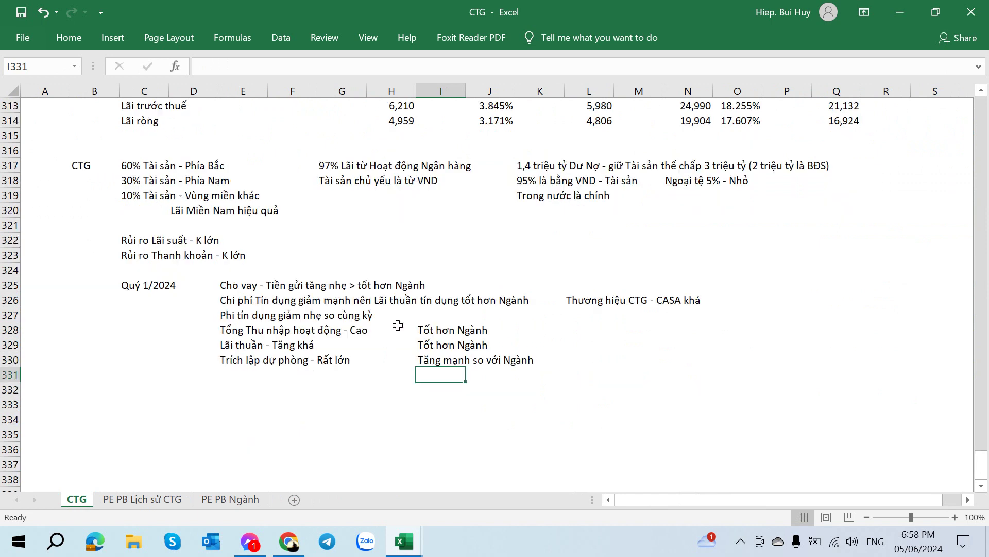
left_click(236, 375)
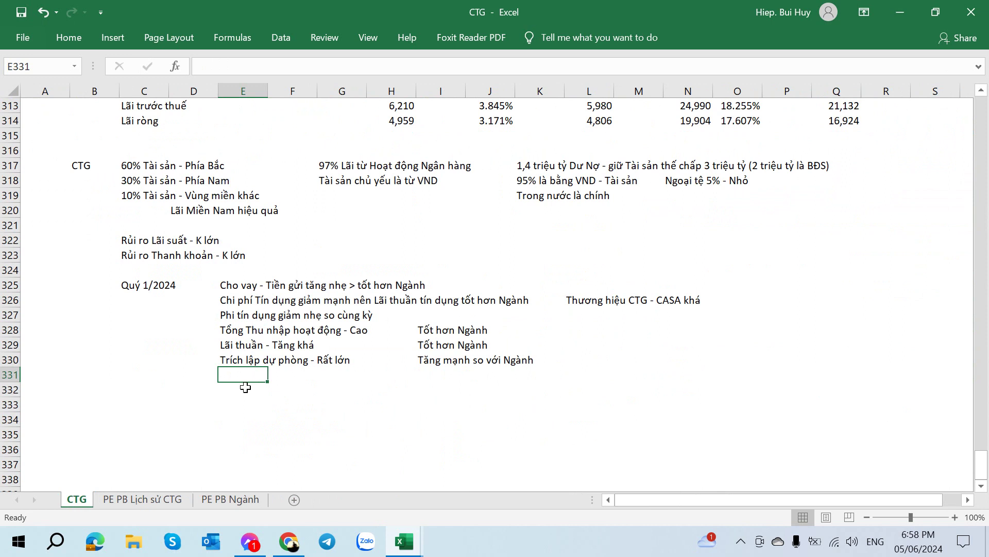
- In the Bank-2024 workbook, compare CTG's quarterly pre-tax profit in column EH for Q1.24, Q1.23 and Q4.23
key("alt+Tab")
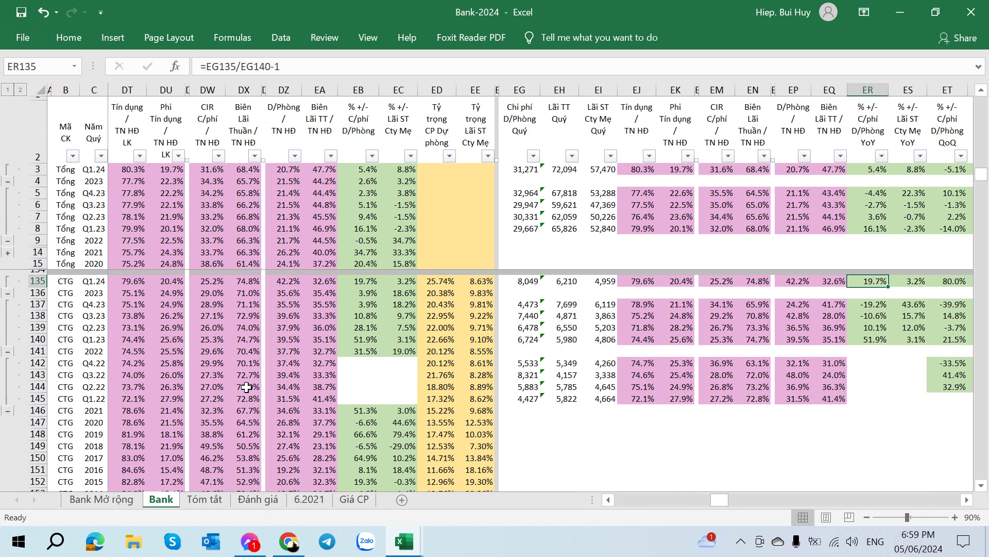
left_click(536, 281)
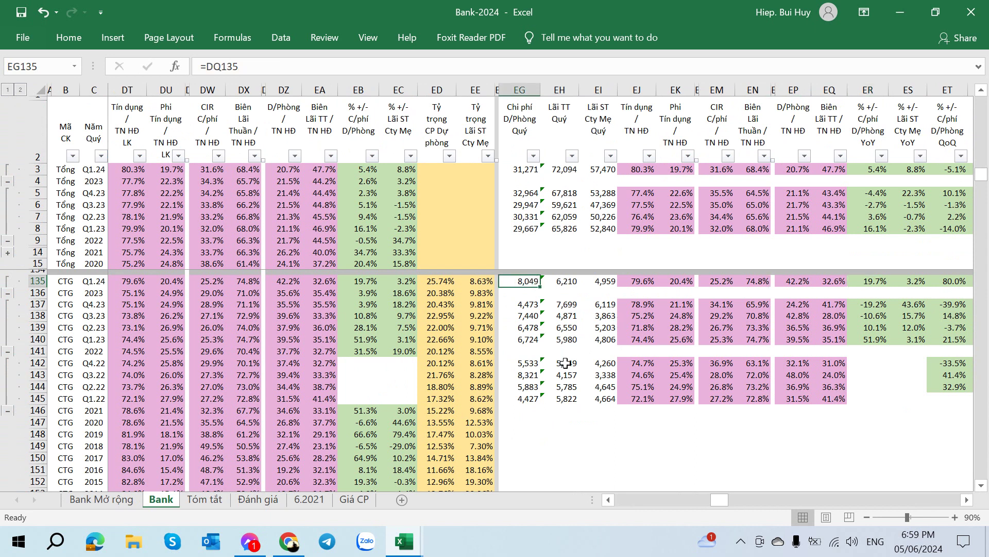
key("Right")
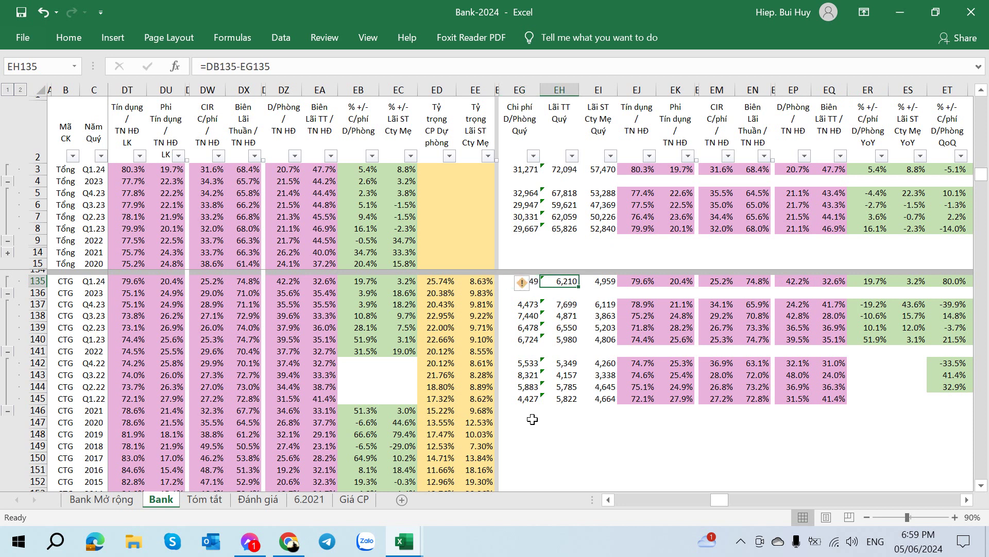
key("alt+Tab")
key("alt+Tab")
left_click(554, 327)
left_click(567, 282)
left_click(573, 340)
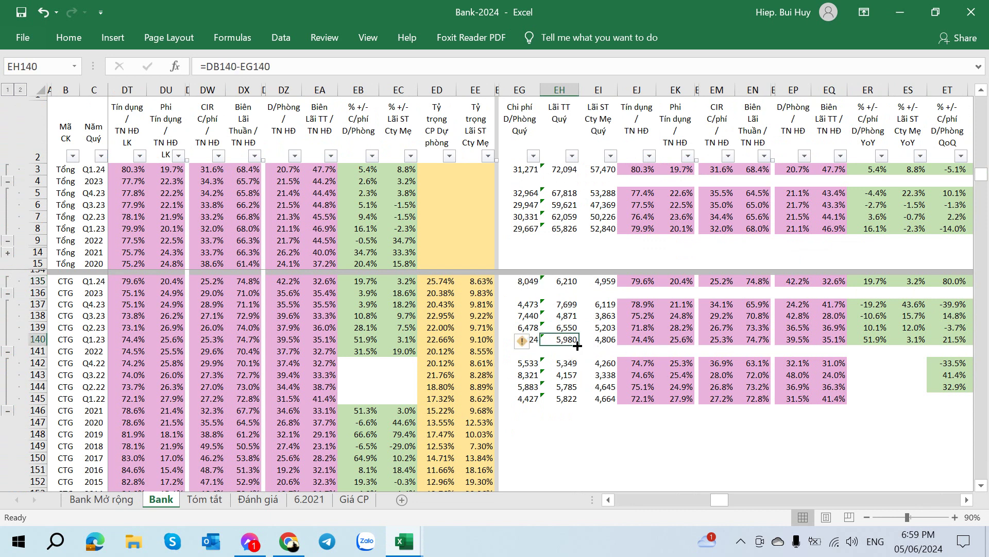
left_click(574, 305)
key("alt+Tab")
key("alt+Tab")
- Return to the CTG workbook and start the profit note in E331 with "Lãi TT - Ròng -"
key("alt+Tab")
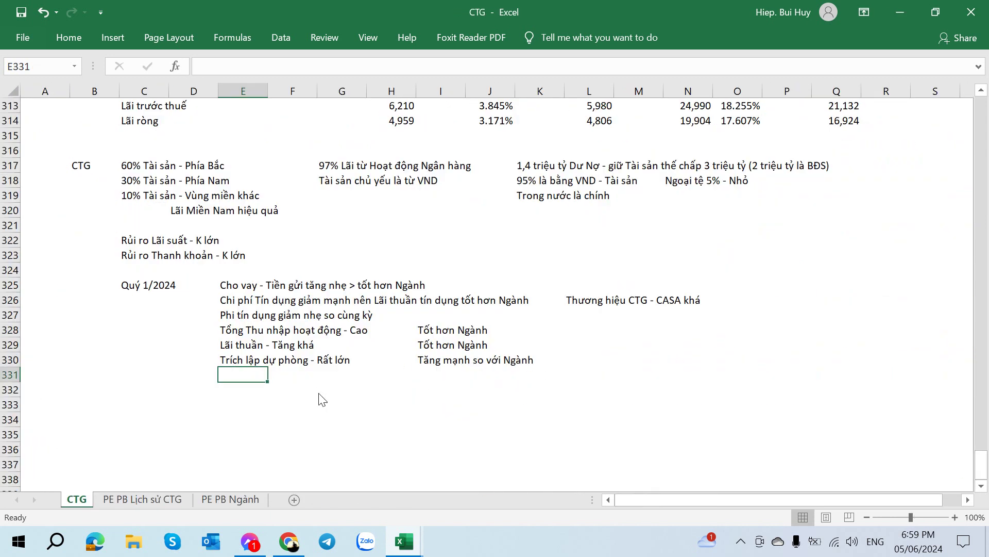
key("alt+Tab")
key("alt+Tab")
key("alt+Tab")
key("alt+Tab")
type("Lãi ")
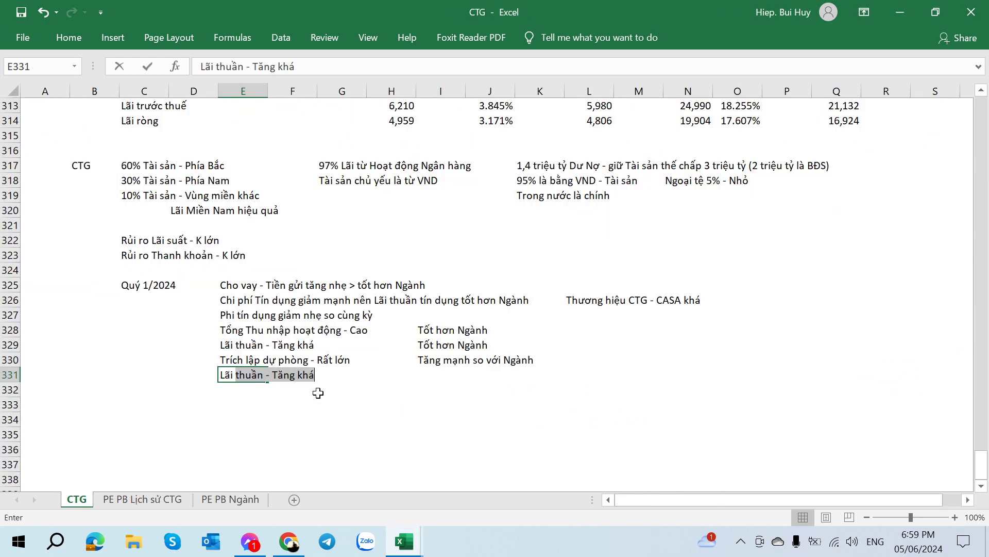
type("TT - Ro")
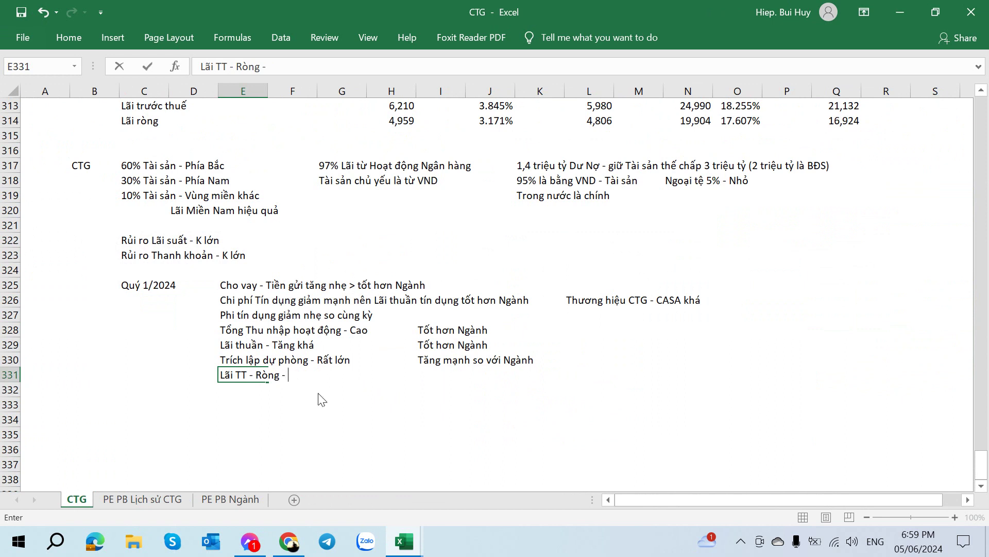
- In the Bank-2024 workbook, check CTG's Q1.24 year-on-year net profit growth in ES135
key("alt+Tab")
key("Right")
key("Right")
key("Right")
key("Right")
key("Right")
key("Right")
key("Right")
key("Right")
key("Right")
key("Right")
key("Right")
key("Right")
key("Right")
key("Right")
key("Right")
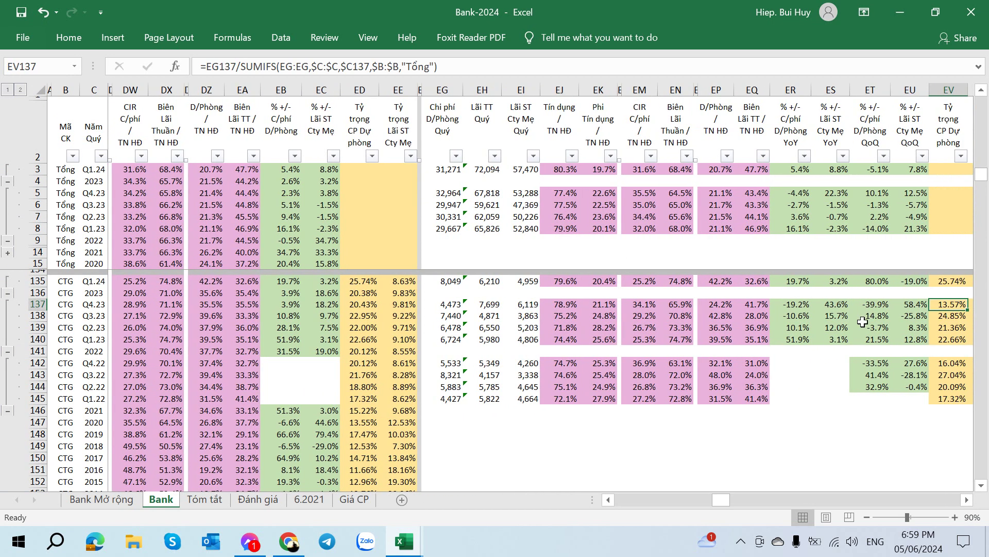
left_click(837, 282)
- In the CTG workbook, complete E331 as "Lãi TT - Ròng - Tăng nhẹ" and add the remark "Kém ngành" in I331
key("alt+Tab")
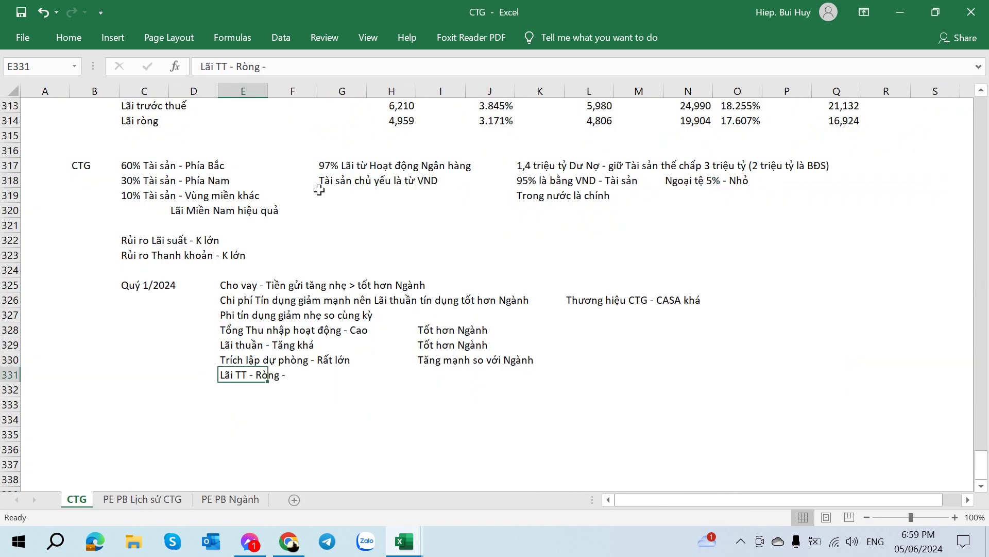
left_click(299, 66)
type("Tăng nhẹ")
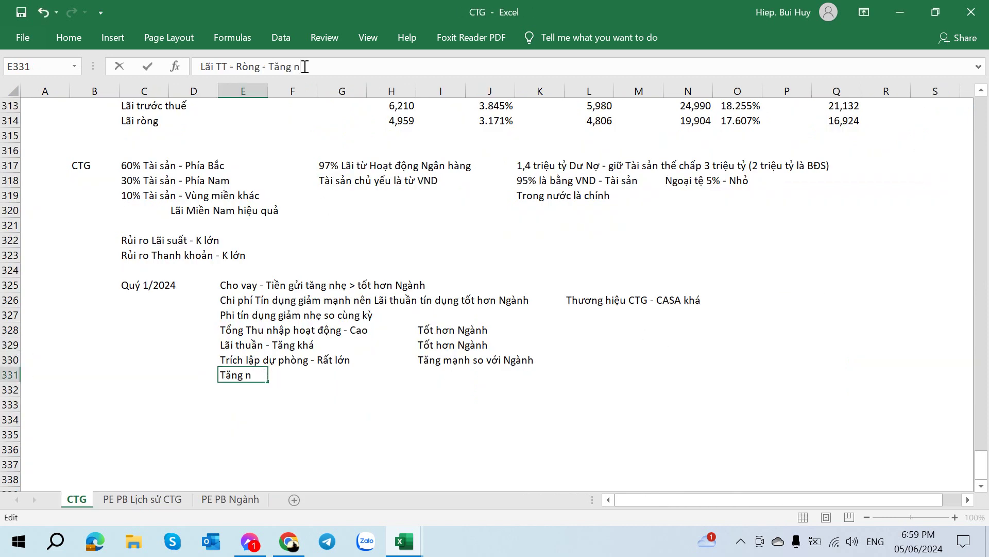
key("Tab")
key("Tab")
key("Tab")
key("Tab")
type("Kém ngành")
key("Return")
- In the Bank-2024 workbook, compare CTG's Q1.24 year-on-year net profit growth in ES135 with the all-bank figure in row 3
key("alt+Tab")
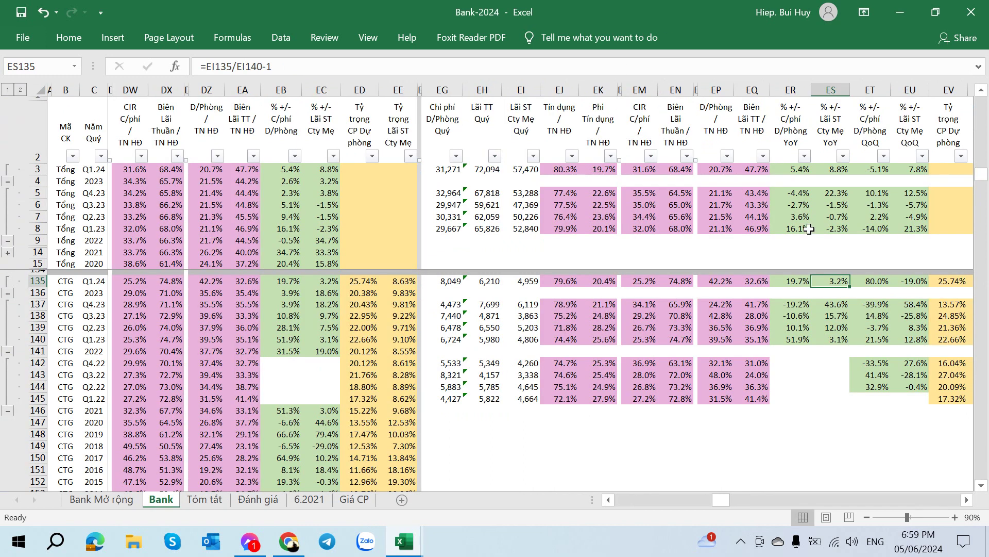
left_click(836, 175)
left_click(829, 283)
key("alt+Tab")
key("alt+Tab")
- Examine CTG's Q1.24 quarter-on-quarter growth, shares and profitability ratios along row 135 up to FO135
key("Right")
key("Right")
key("Right")
key("Right")
key("Right")
key("Right")
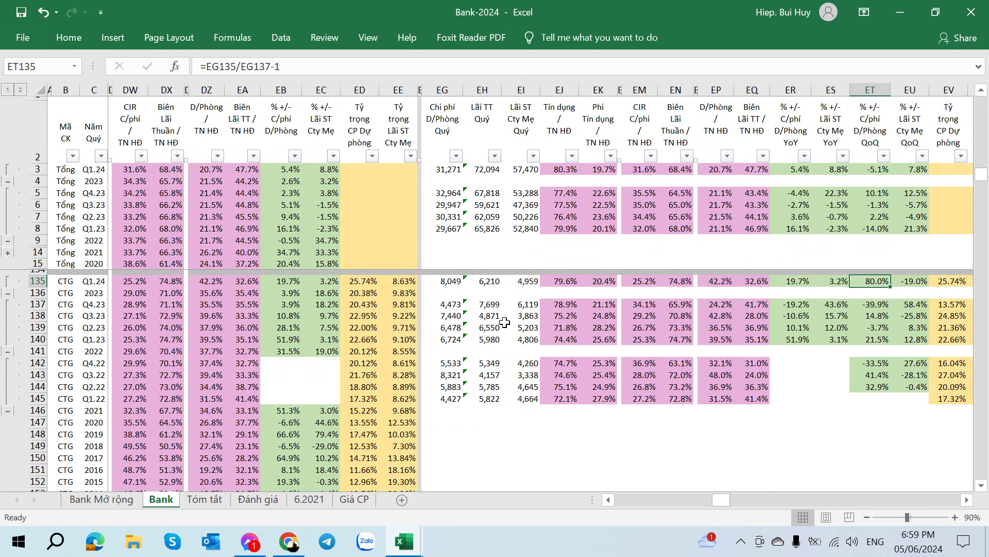
key("Right")
key("Right")
key("Right")
key("Right")
key("Right")
key("Right")
key("Right")
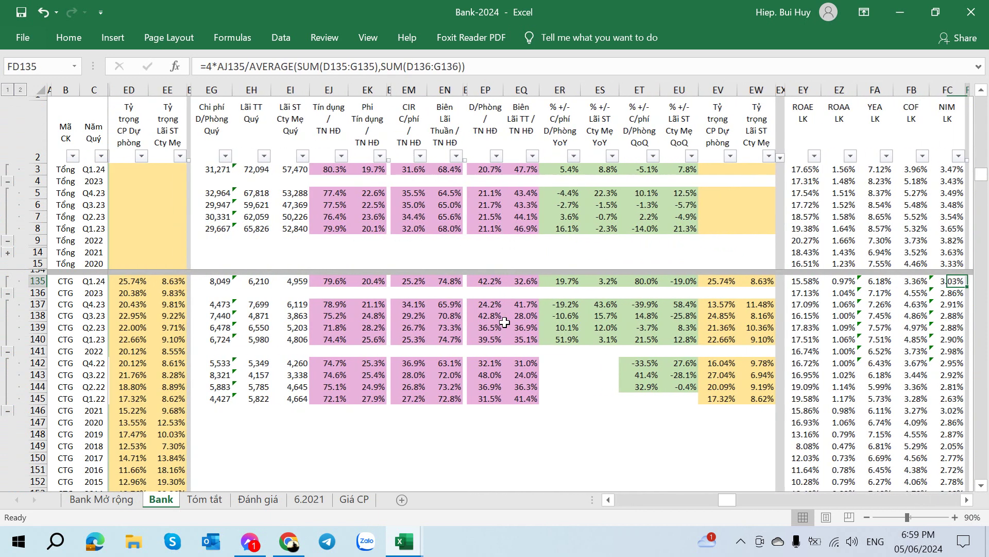
key("Right")
key("Right")
key("Right")
key("Right")
key("Right")
key("Right")
key("Right")
key("Right")
key("Right")
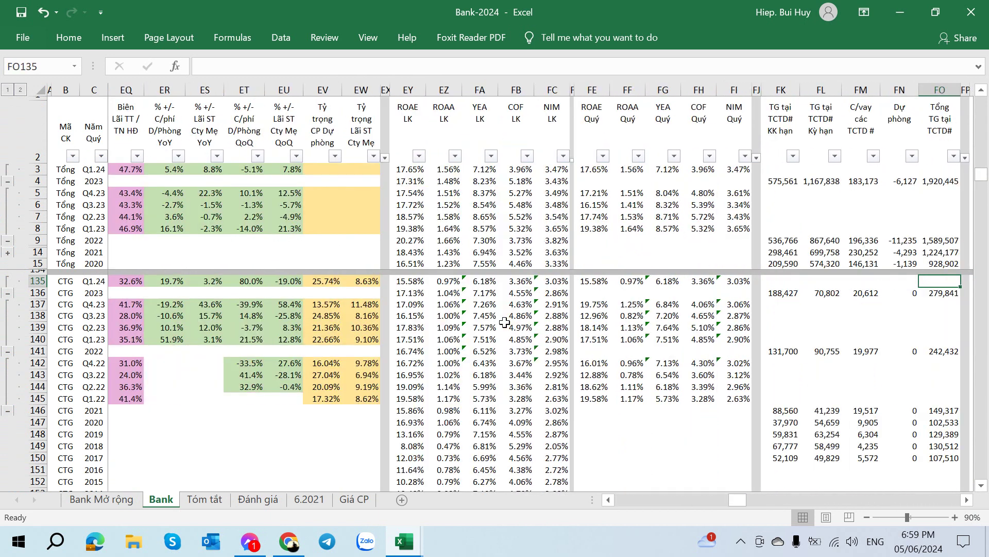
- Compare CTG's Q1.24 quarterly ROAE and ROAA in FE135 and FF135 with earlier quarters and the all-bank row 3
left_click(593, 283)
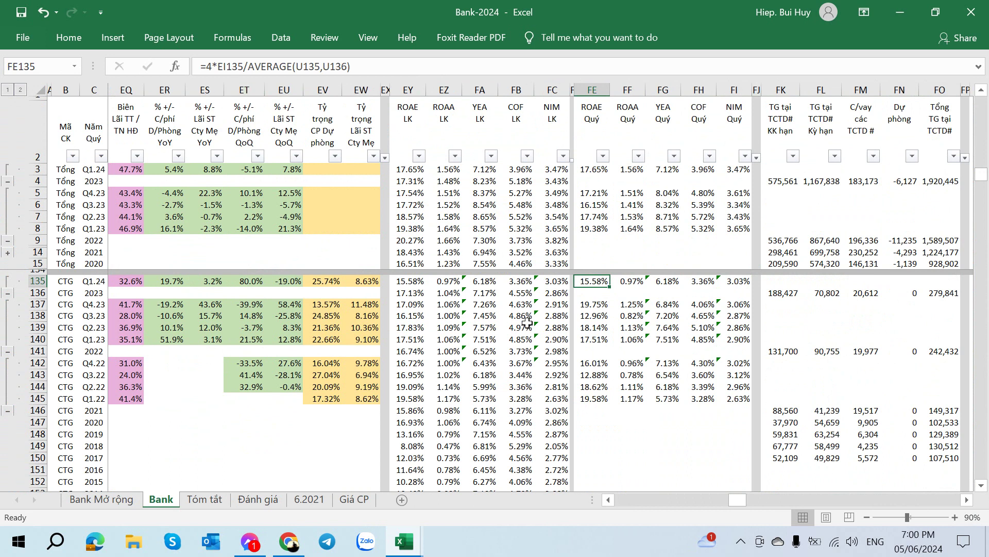
left_click(761, 314)
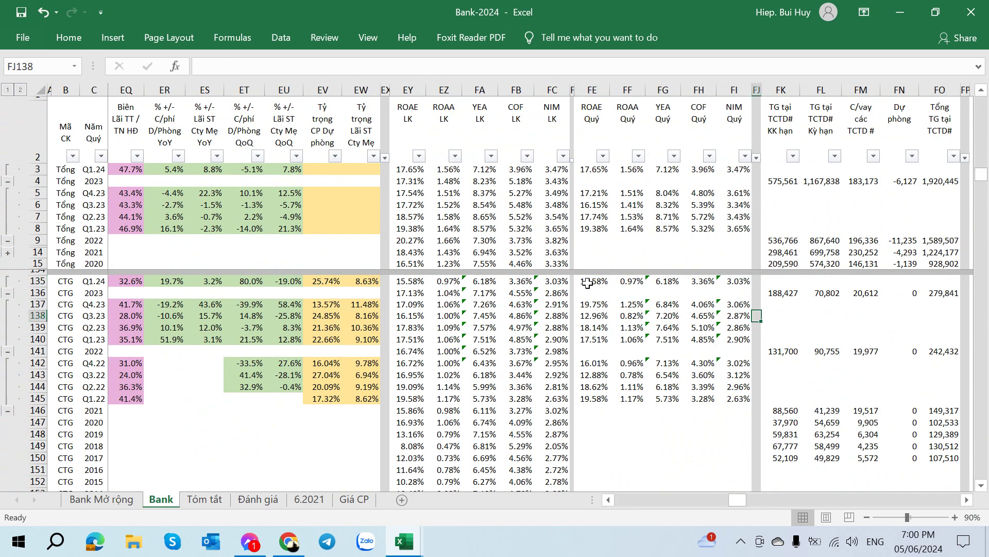
left_click(590, 282)
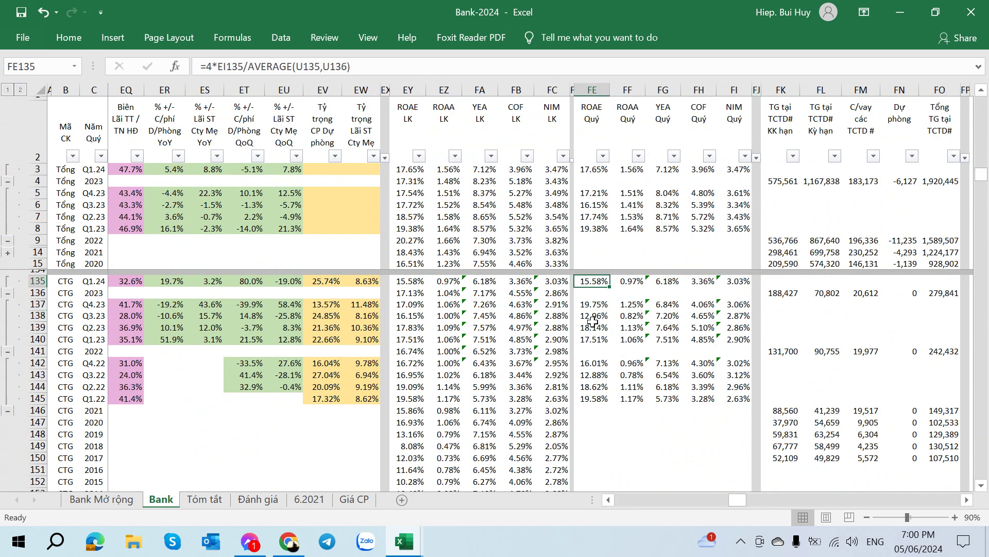
left_click(635, 280)
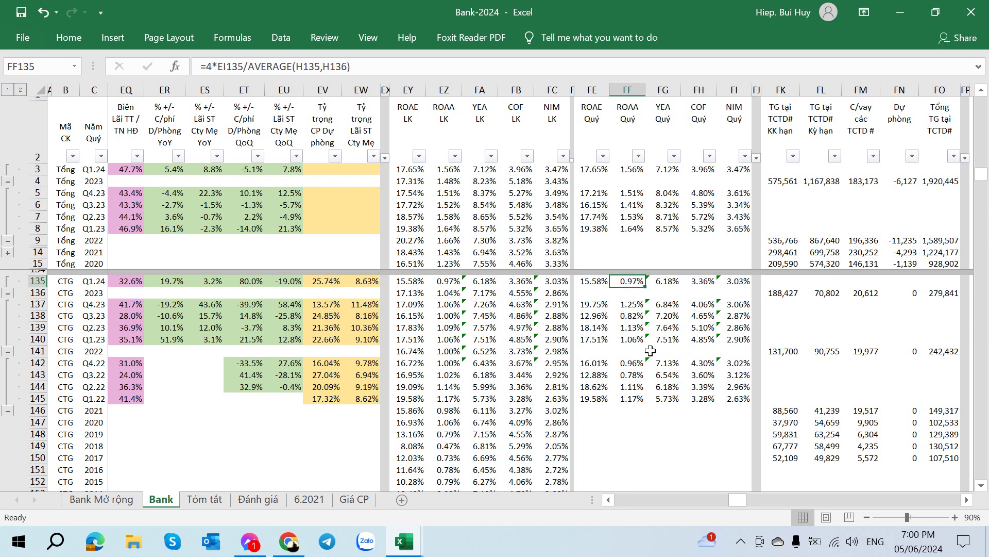
left_click(591, 282)
left_click(596, 172)
left_click(591, 161)
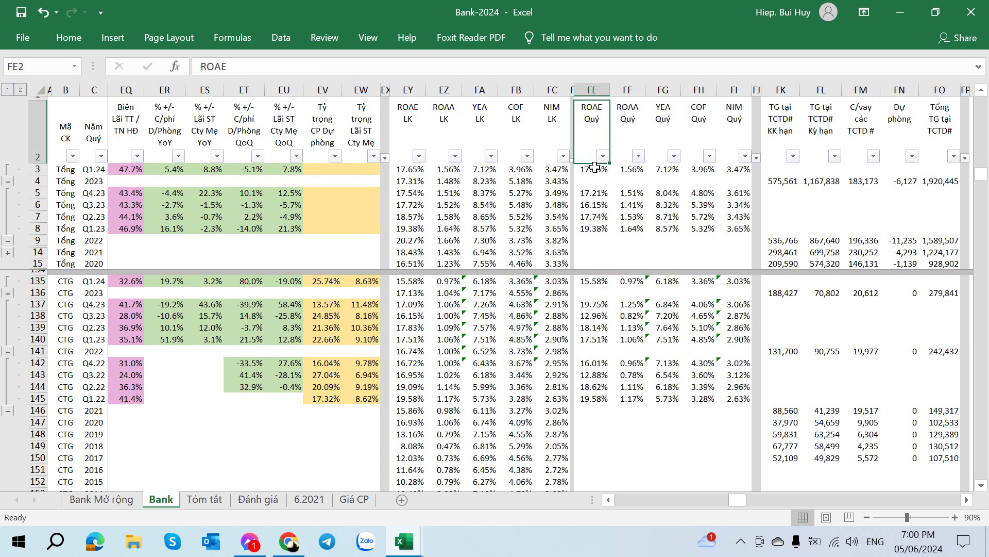
left_click(807, 339)
- Compare CTG's Q1.24 quarterly YEA, COF and NIM in FG135, FH135 and FI135 with the all-bank figures in row 3
left_click(671, 281)
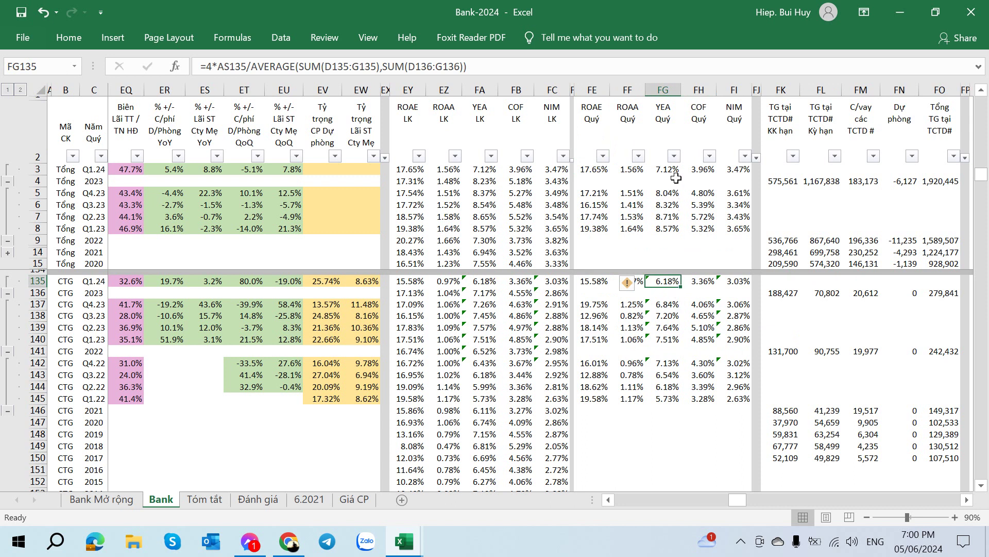
left_click(672, 174)
left_click(665, 281)
left_click(699, 283)
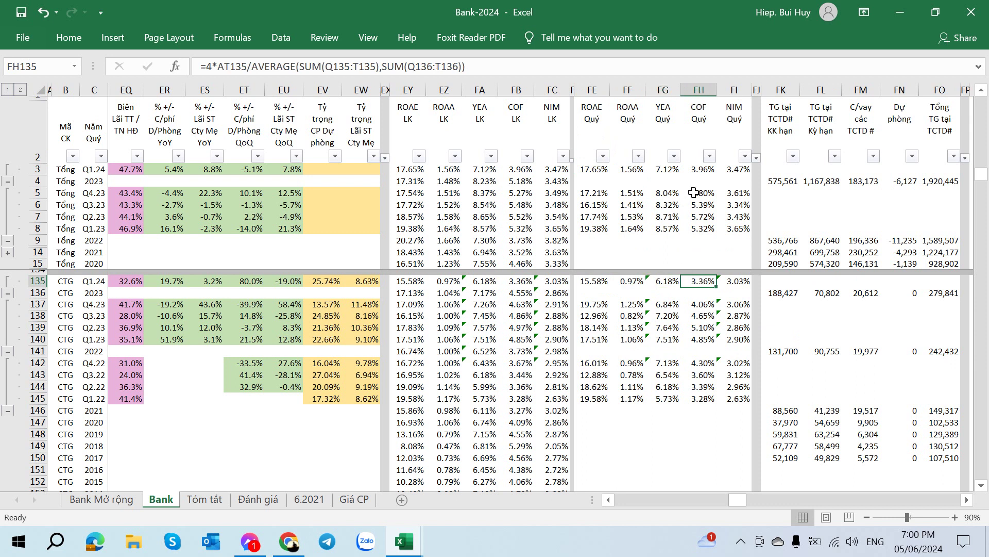
left_click(699, 171)
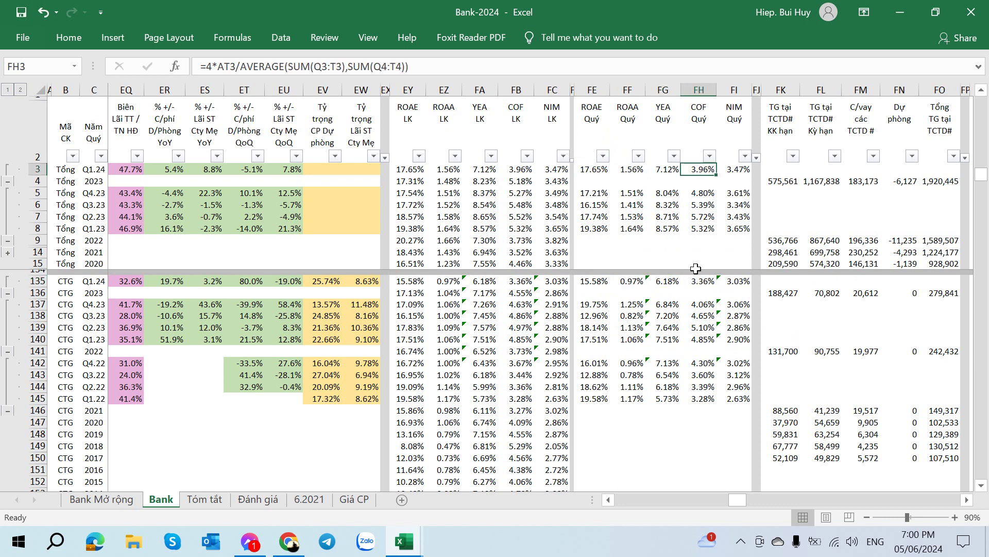
left_click(736, 281)
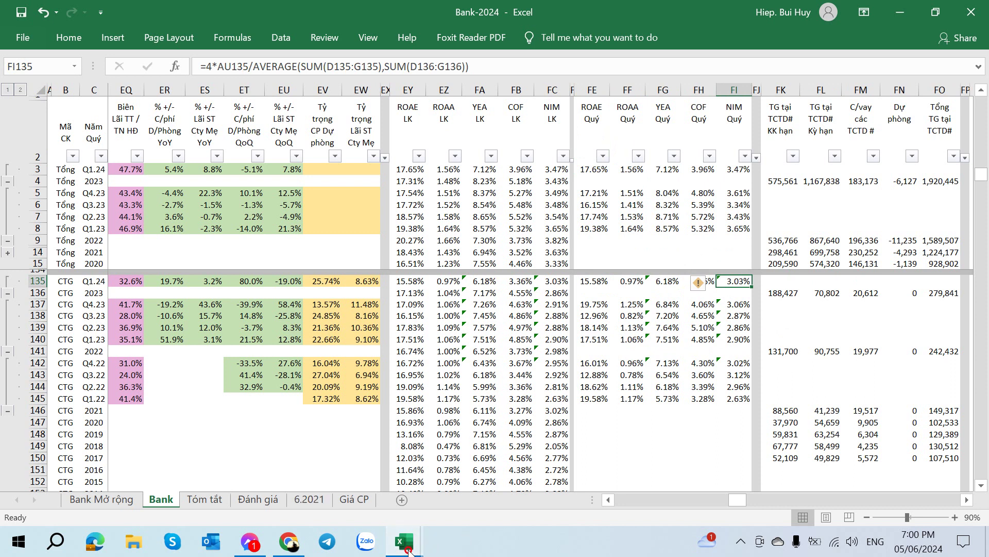
- In the CTG workbook, enter the note "NIM thấp lại - do Lãi suất cho vay giảm nhanh hơn Lãi suất Tiền gửi" in E332
mouse_move(405, 541)
left_click(315, 466)
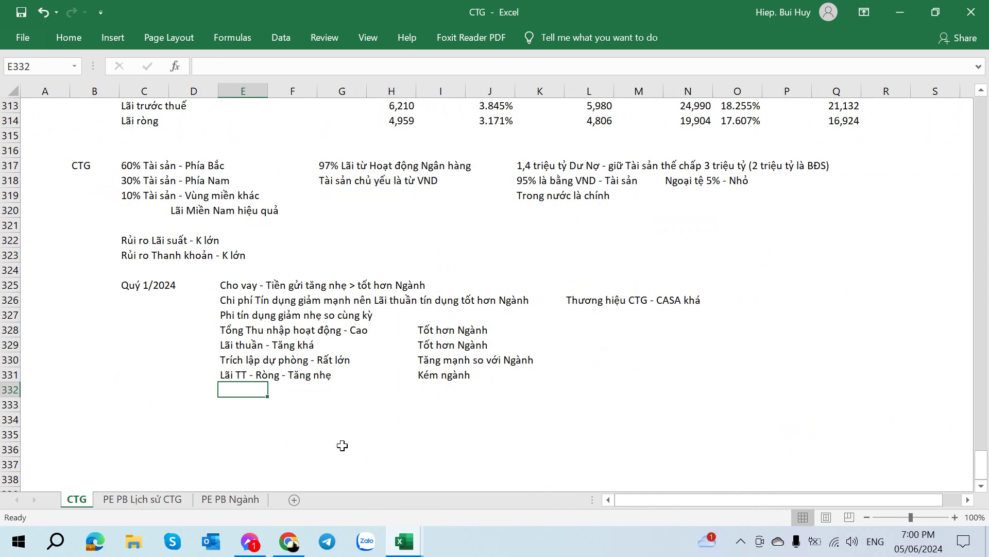
type("CT")
key("BackSpace")
key("BackSpace")
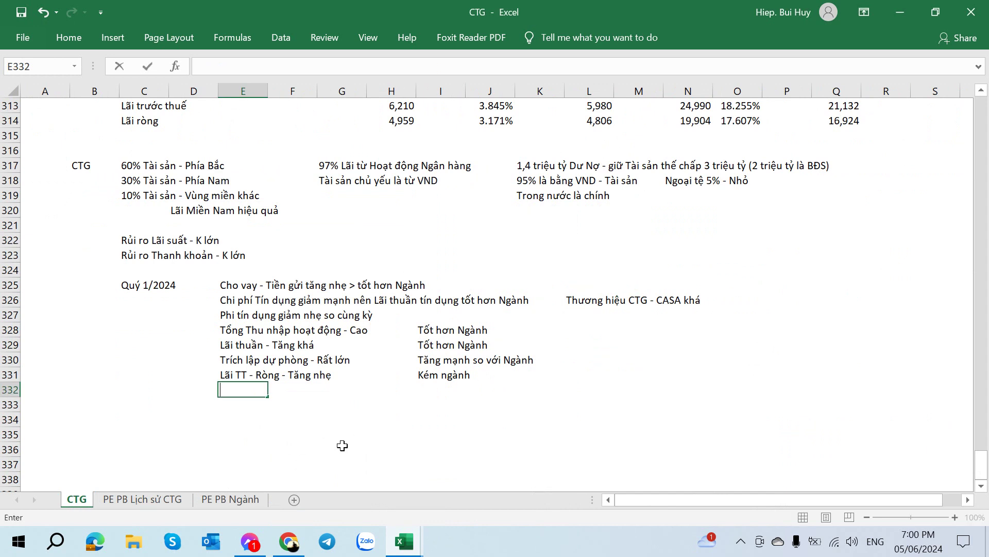
type("NIM thấp l")
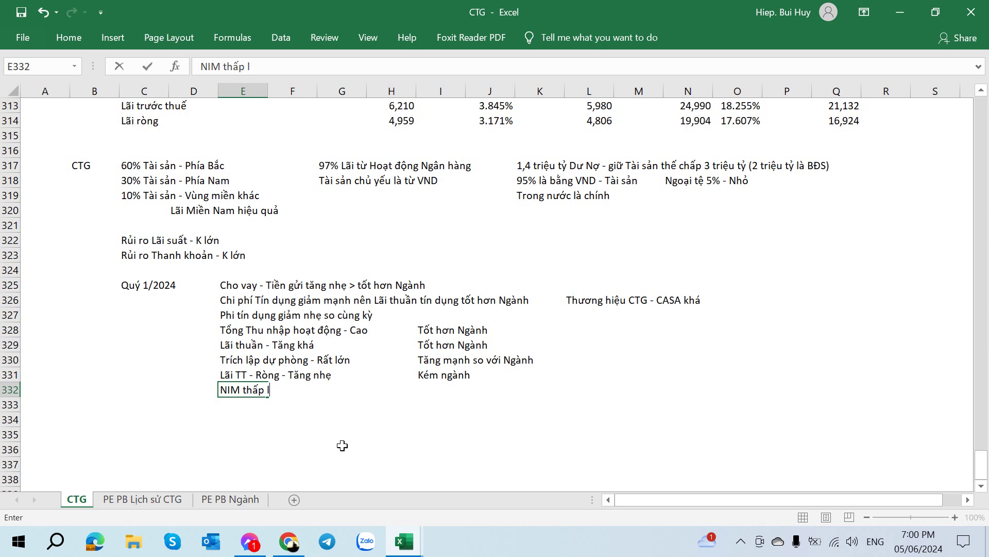
type("ại - do Lãi suất cho vay")
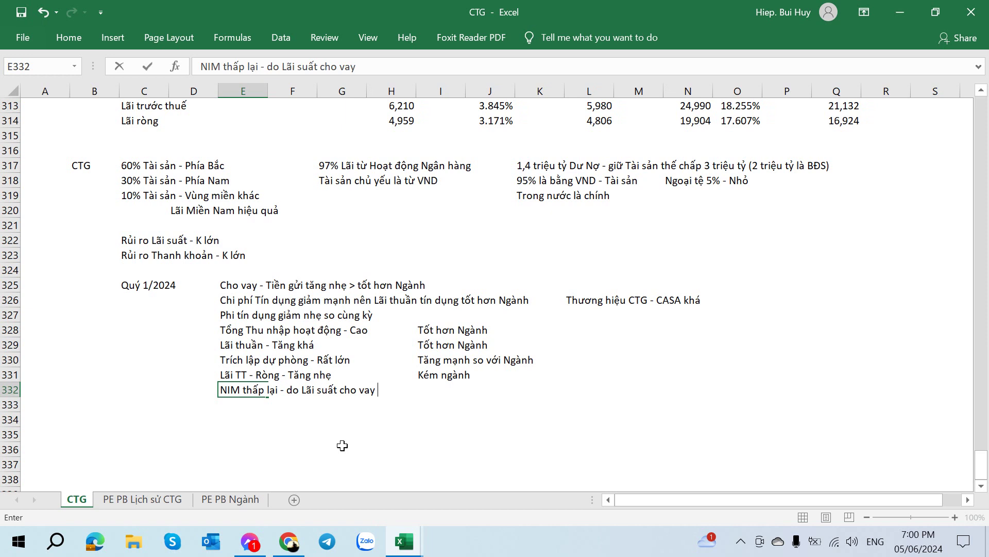
type("giảm nhanh ")
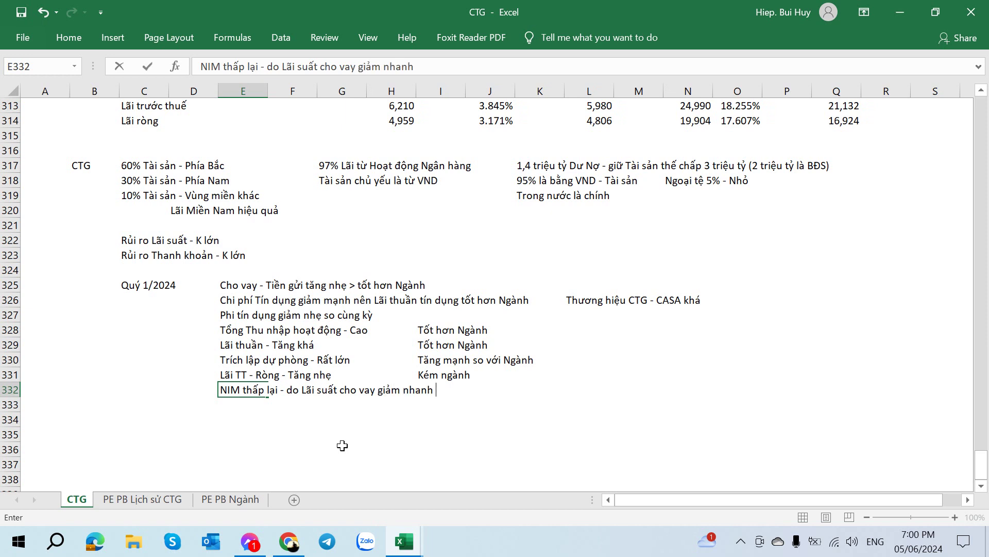
type("hơn Lãi sua")
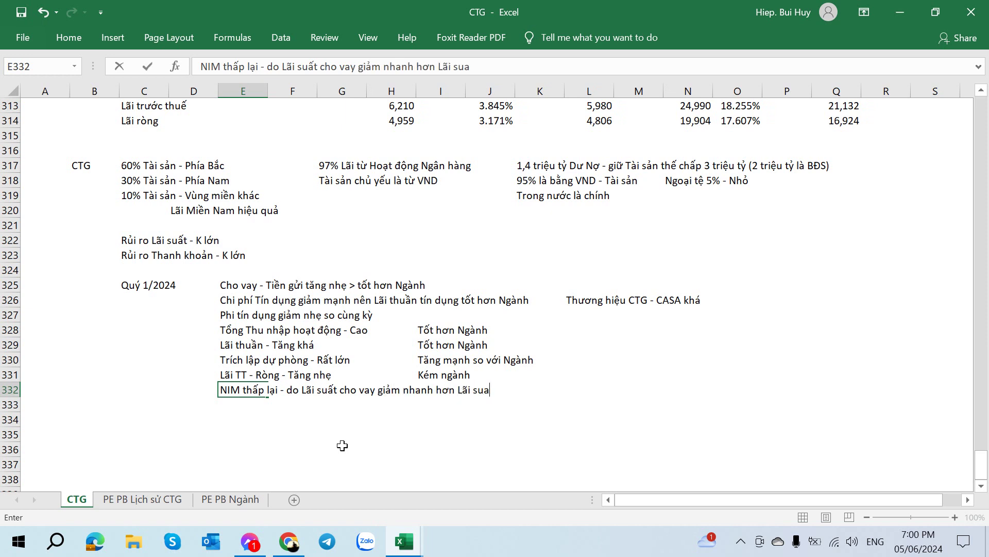
type("t Tien gửi")
- Add the remark "Ăn mong - Khách Tốt" in L332, on the same row as the NIM note
key("Right")
key("Right")
key("Right")
key("Right")
key("Right")
key("Right")
key("Right")
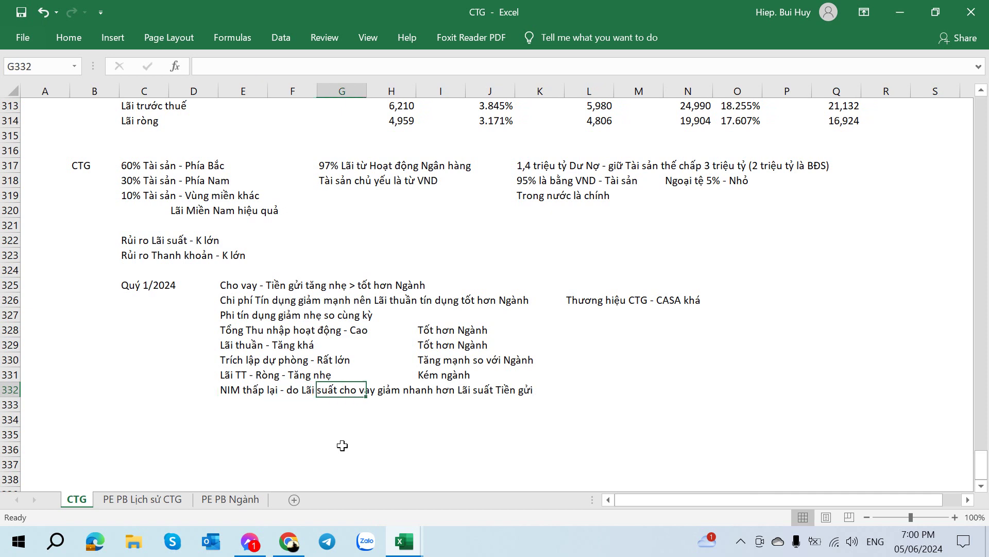
type("An mong - Kasa")
key("BackSpace")
key("BackSpace")
key("BackSpace")
type("hách Tốt")
key("Return")
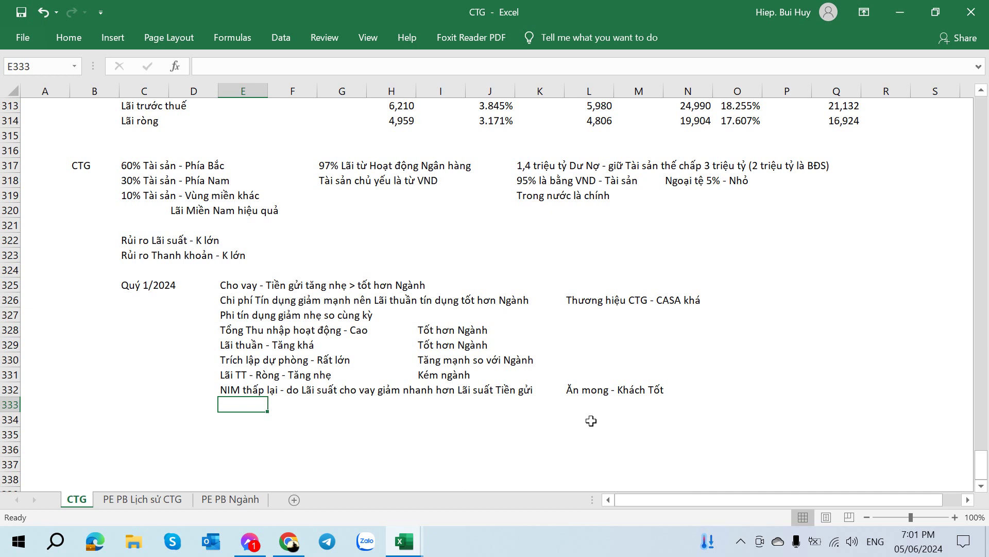
- Correct the misspelled word in the L332 remark to "mỏng"
left_click(578, 392)
double_click(230, 71)
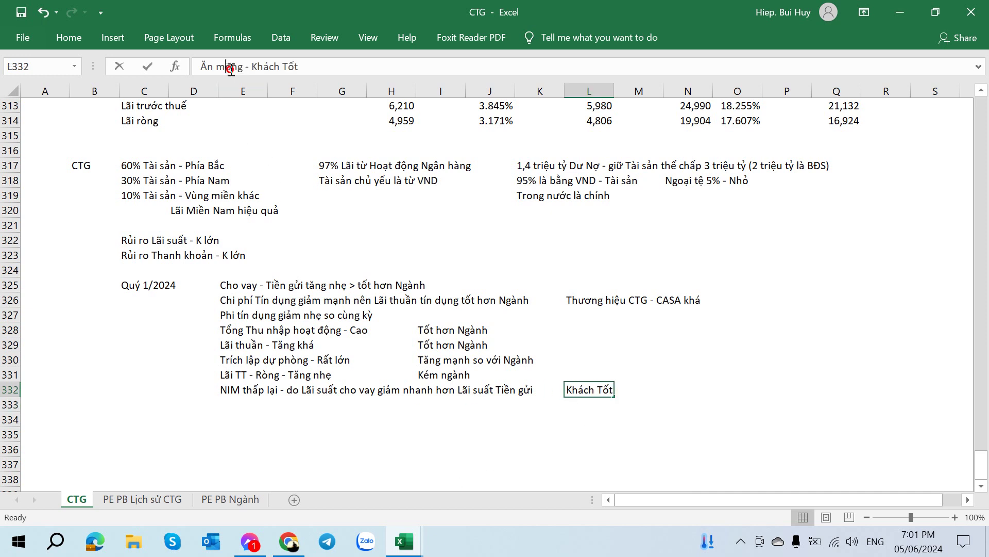
type("mỏng")
key("Return")
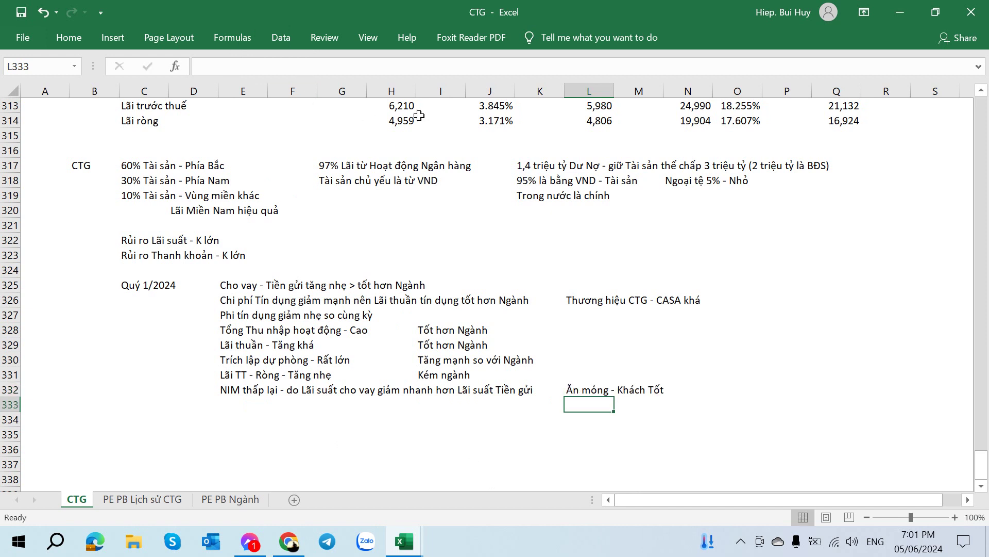
left_click(691, 390)
left_click(739, 388)
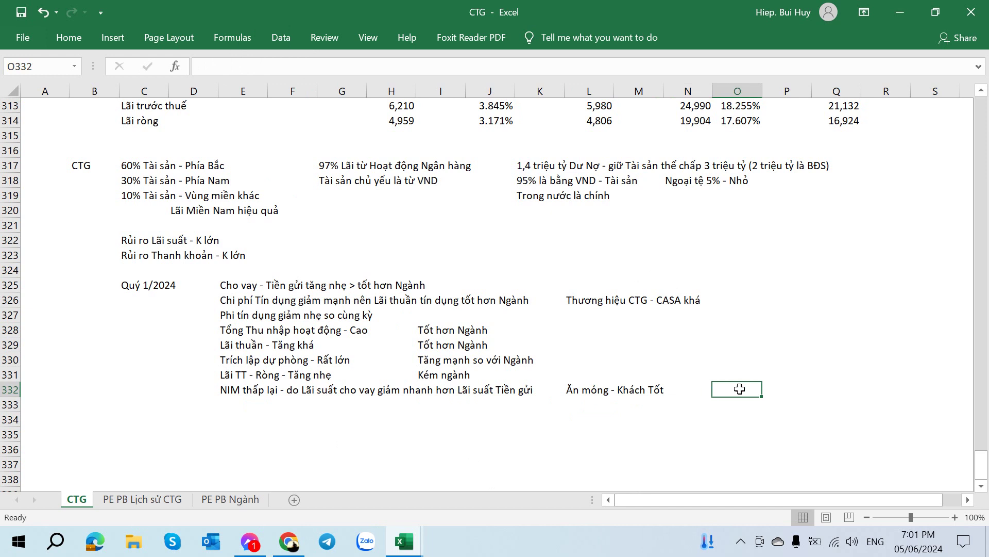
left_click(592, 393)
left_click(251, 407)
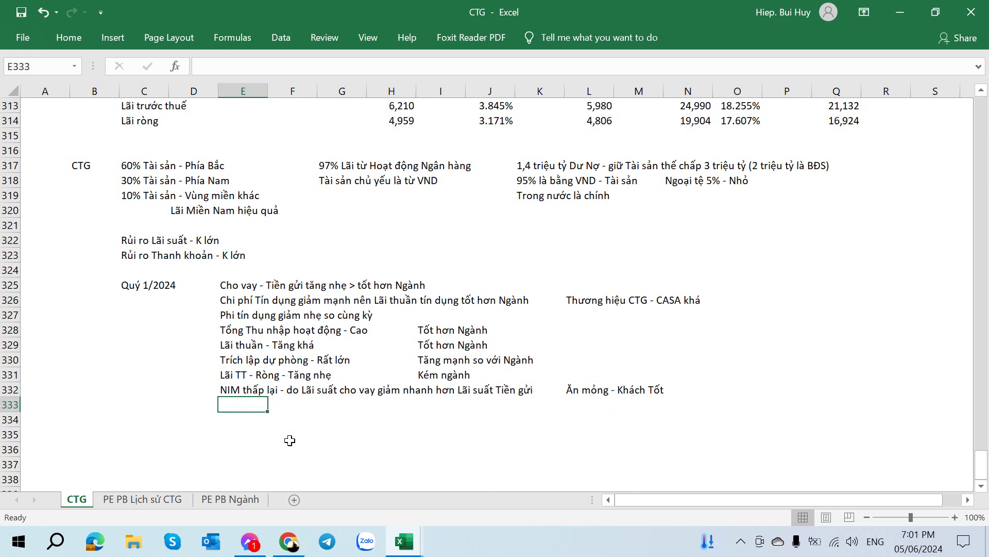
left_click(306, 527)
scroll(407, 405, "down", 5)
key("alt+Tab")
left_click(746, 390)
left_click(291, 405)
left_click(241, 390)
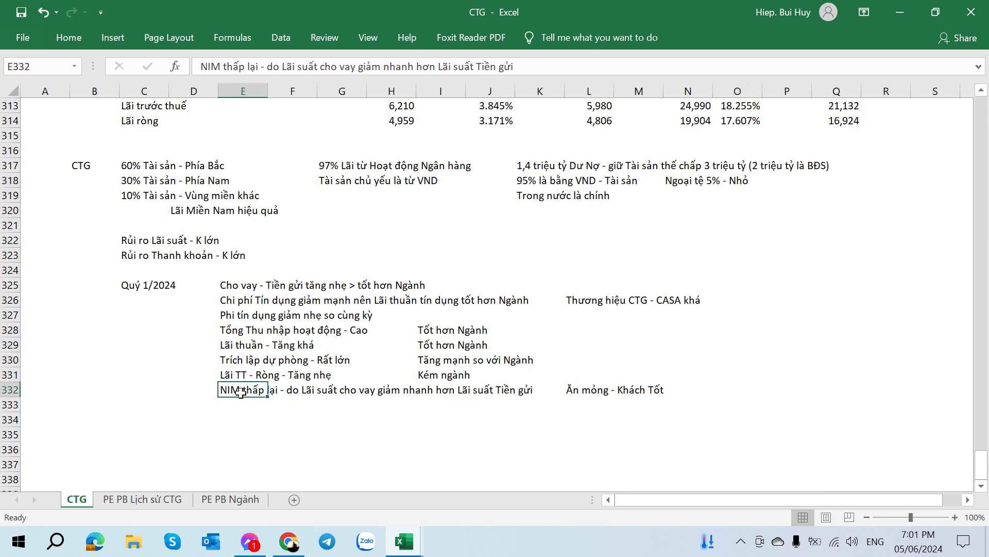
- In the Bank-2024 workbook, compare CTG's NPL ratios in column FX with the all-bank NPL ratios in the upper rows
mouse_move(405, 541)
left_click(495, 476)
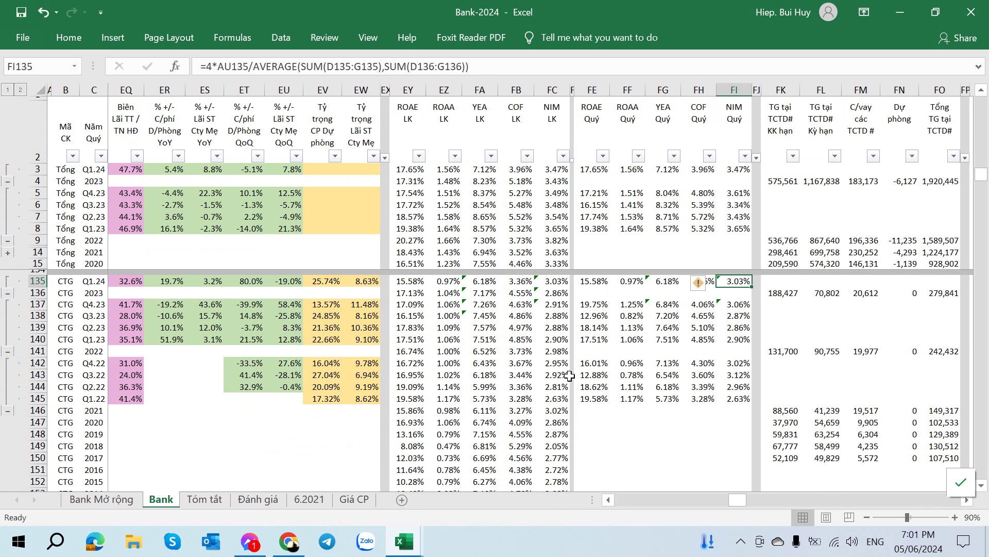
key("Right")
key("Right")
key("Right")
key("Right")
key("Right")
key("Right")
key("Right")
key("Right")
key("Right")
key("Right")
key("Right")
key("Right")
key("Right")
key("Right")
key("Right")
key("Right")
key("Right")
key("Right")
key("Right")
key("Right")
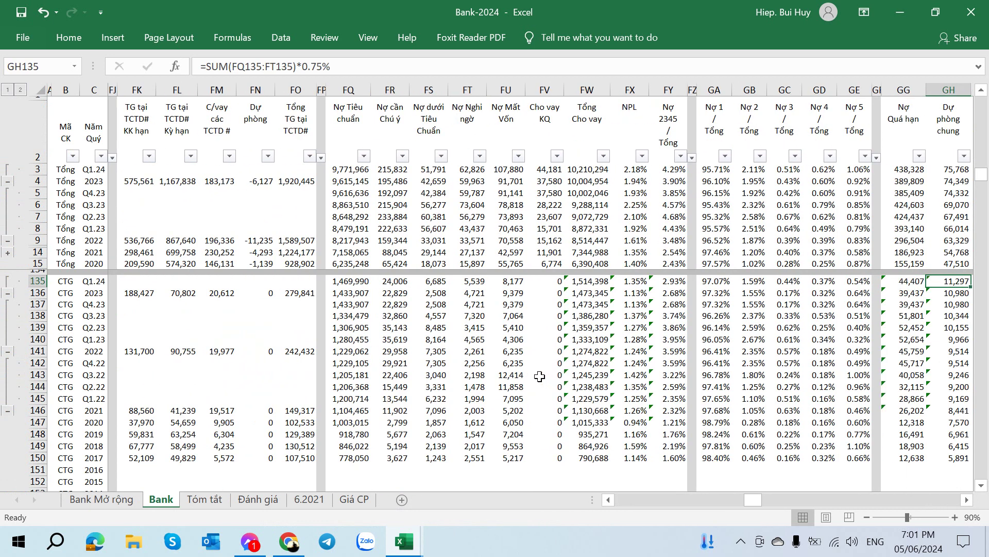
left_click(583, 293)
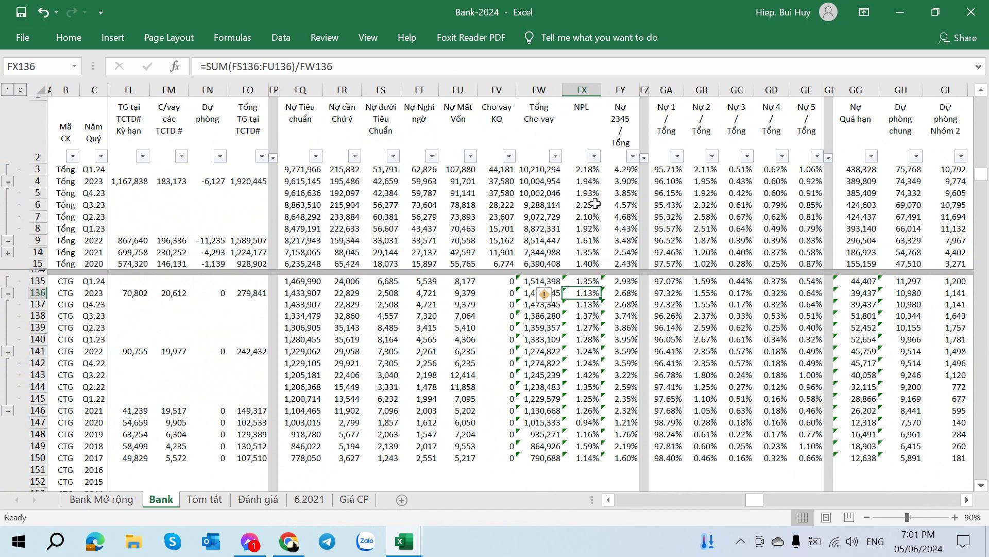
left_click(592, 184)
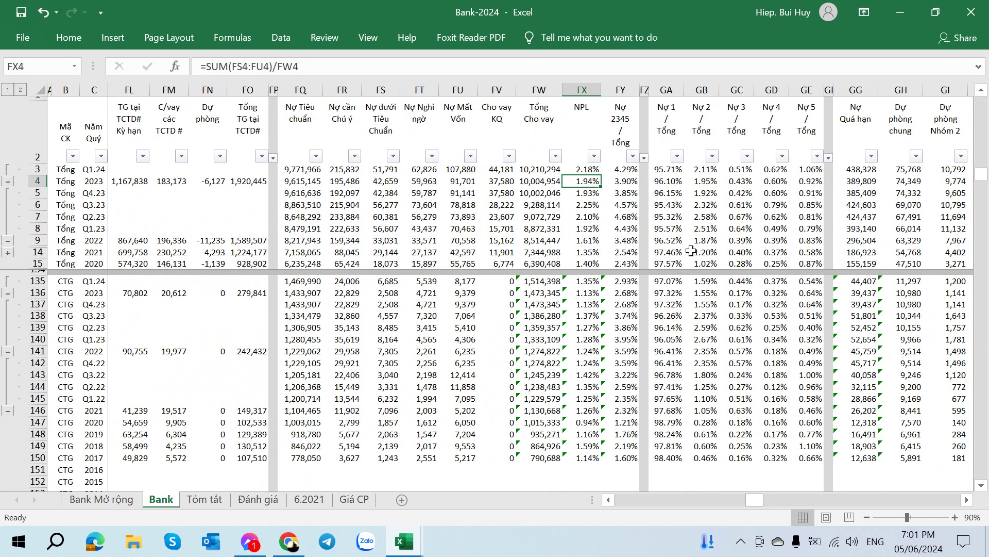
- In the CTG workbook, enter the note "Nợ xấu CTG - 1,35% - Thấp Ngành" in E334
key("ctrl+Tab")
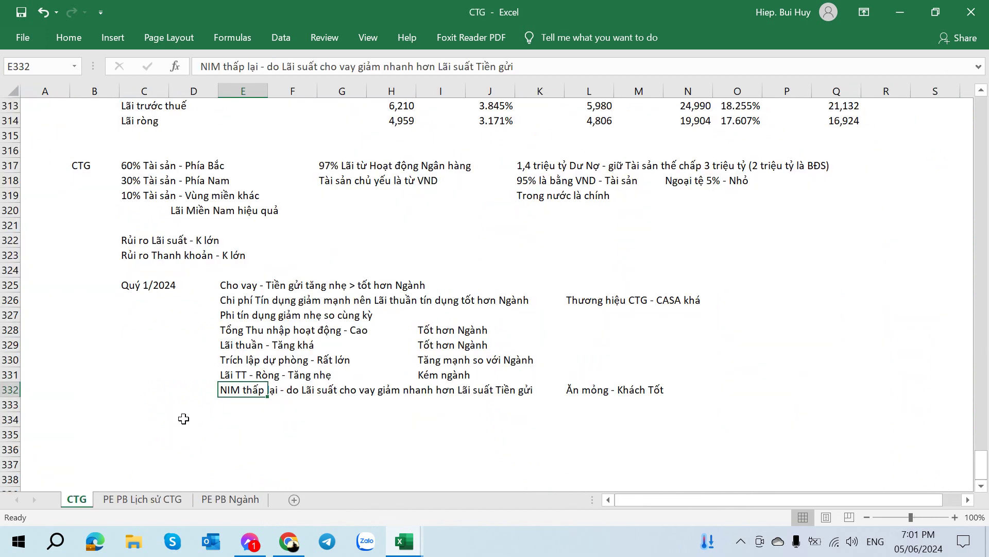
left_click(226, 419)
type("Nợ xaấu CTG - 1,")
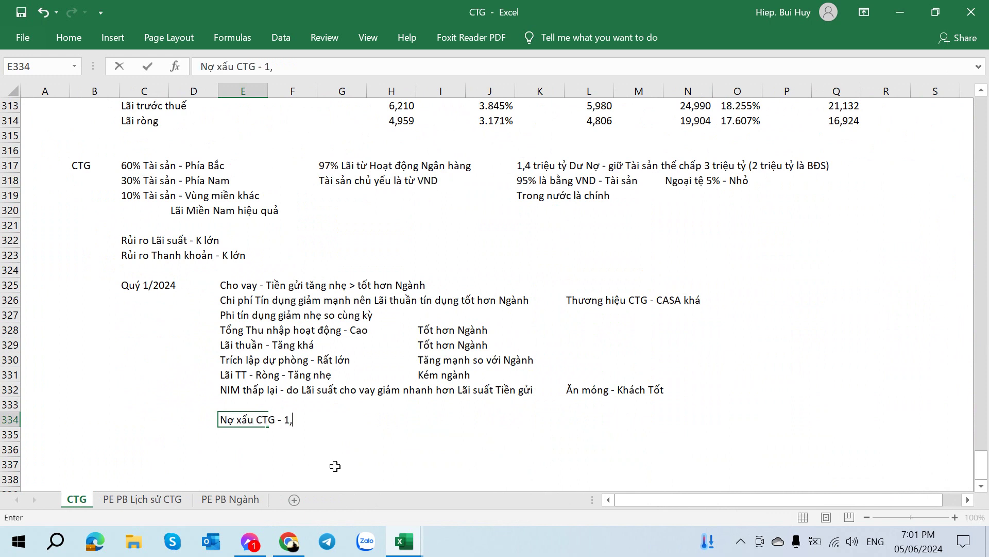
type("35% - Thấp Ngành")
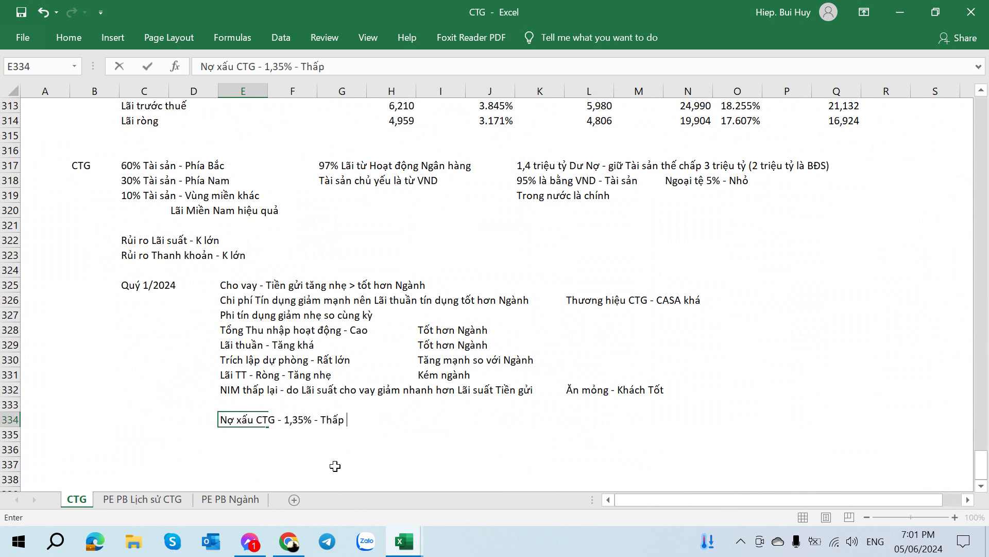
key("Tab")
key("Right")
key("Right")
key("Right")
- Compare CTG's NPL ratio in column FX of the Bank-2024 workbook with the ratios of BVB and BID
key("ctrl+Tab")
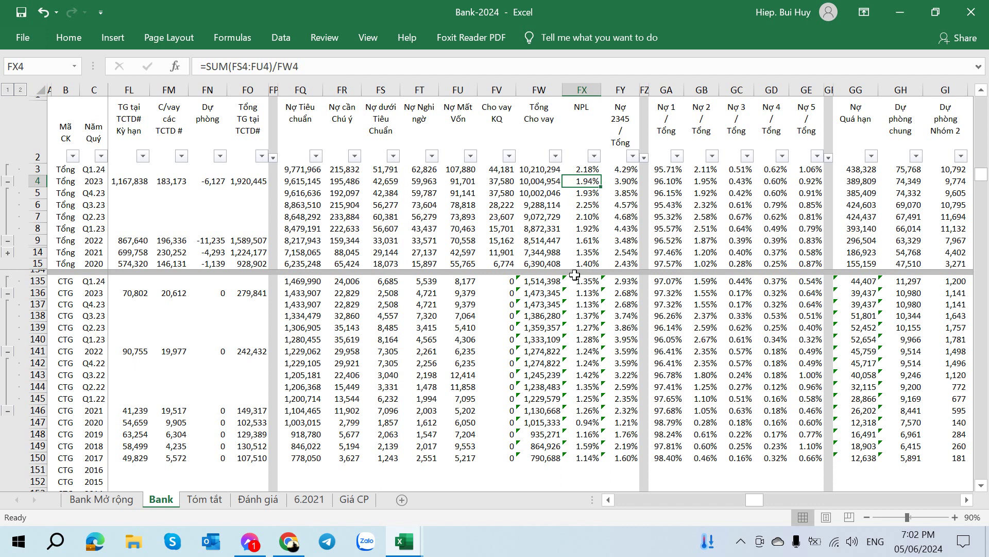
scroll(588, 300, "up", 14)
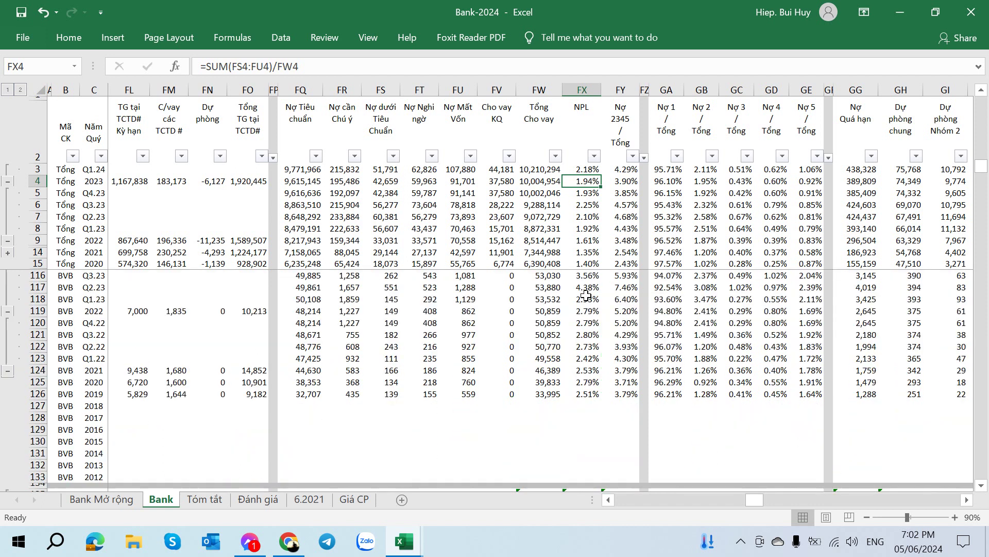
scroll(586, 295, "up", 2)
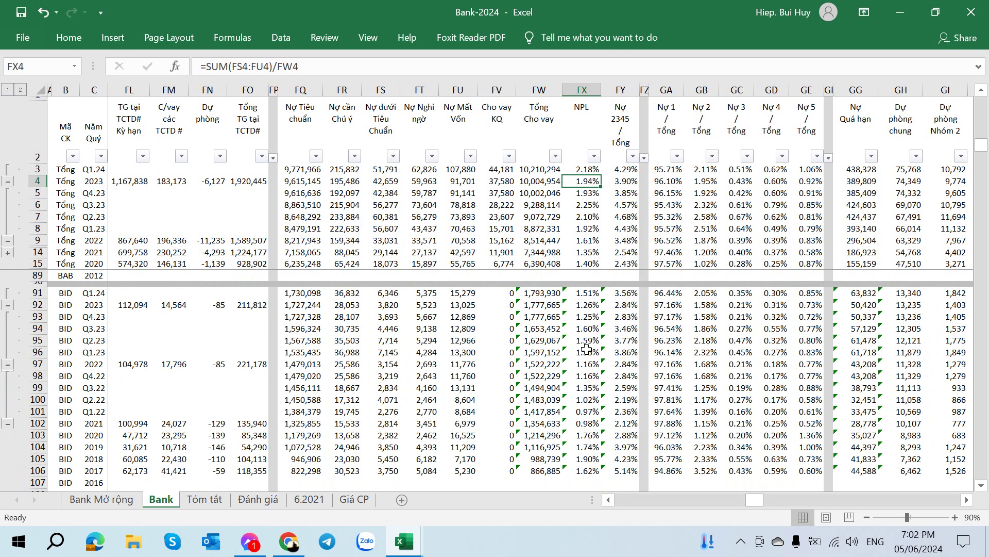
scroll(586, 350, "down", 15)
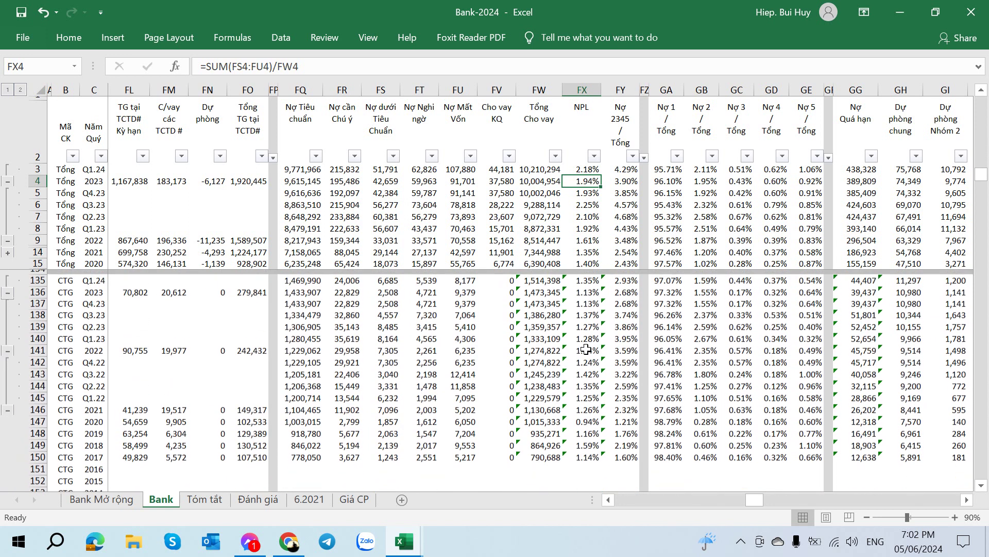
key("alt+Tab")
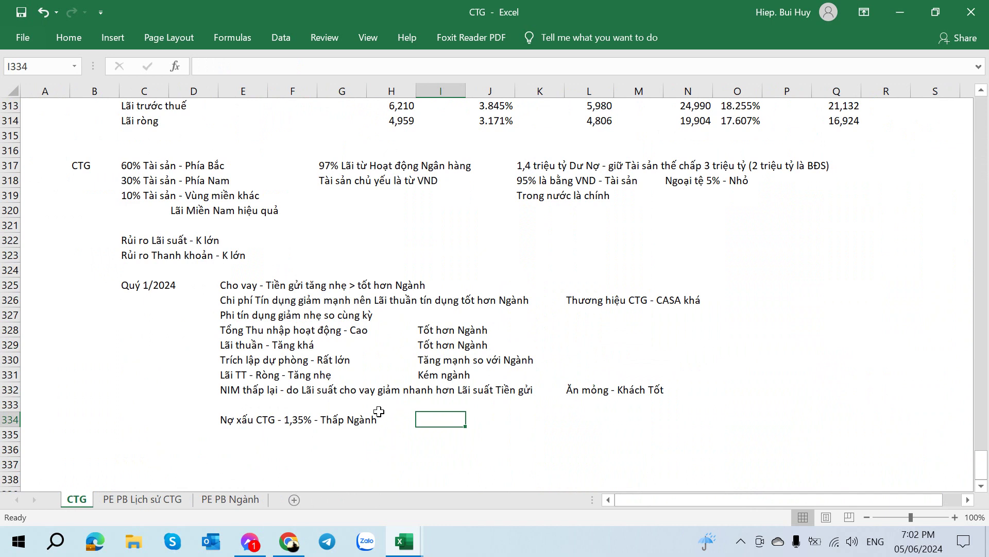
- In the Bank-2024 workbook, compare CTG's Q1.24 share of group 2 to 5 debt in FY135 with the all-bank figure in row 3
left_click(289, 543)
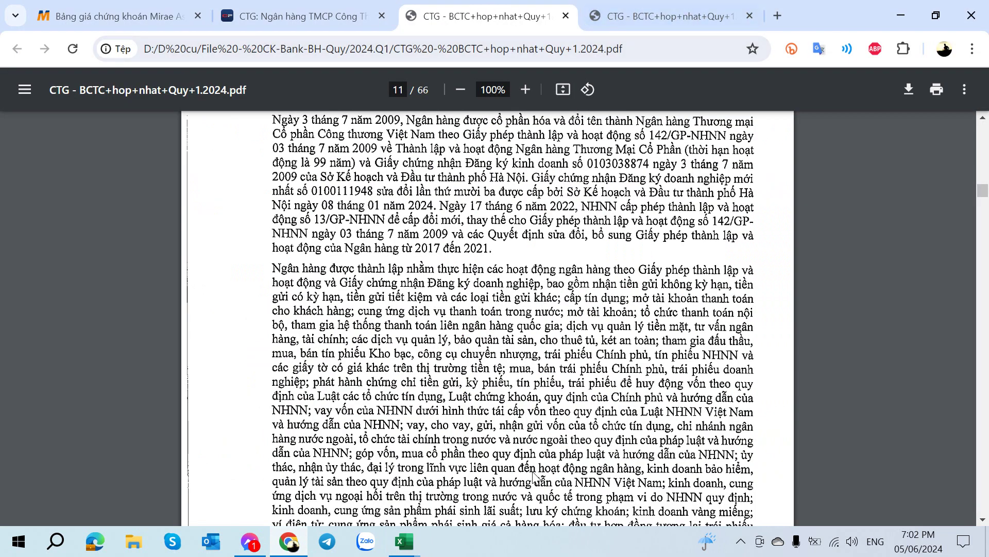
mouse_move(404, 542)
left_click(475, 485)
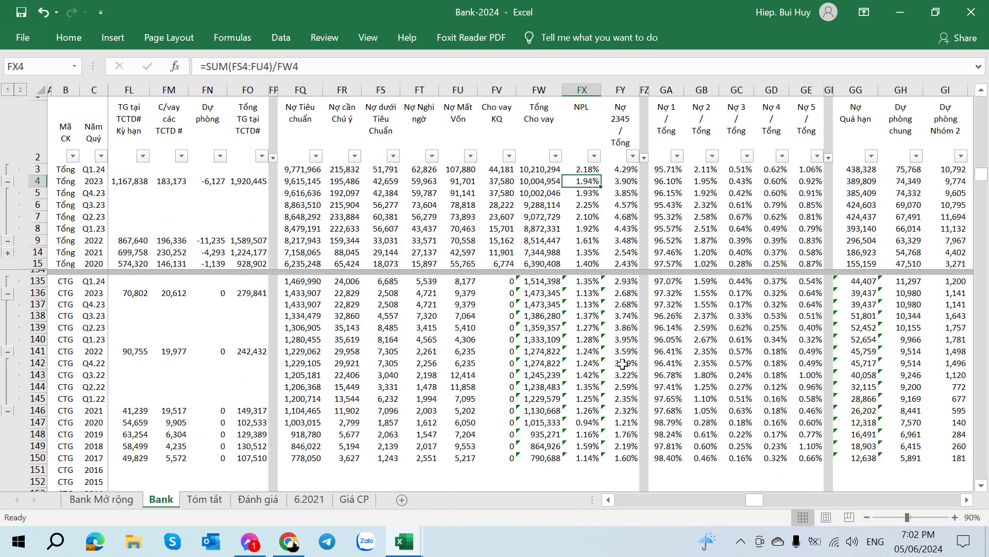
left_click(736, 328)
key("Right")
key("Right")
key("Right")
key("Right")
key("Right")
key("Right")
key("Right")
key("Right")
key("Right")
key("Right")
key("Right")
key("Right")
key("Right")
key("Right")
key("Right")
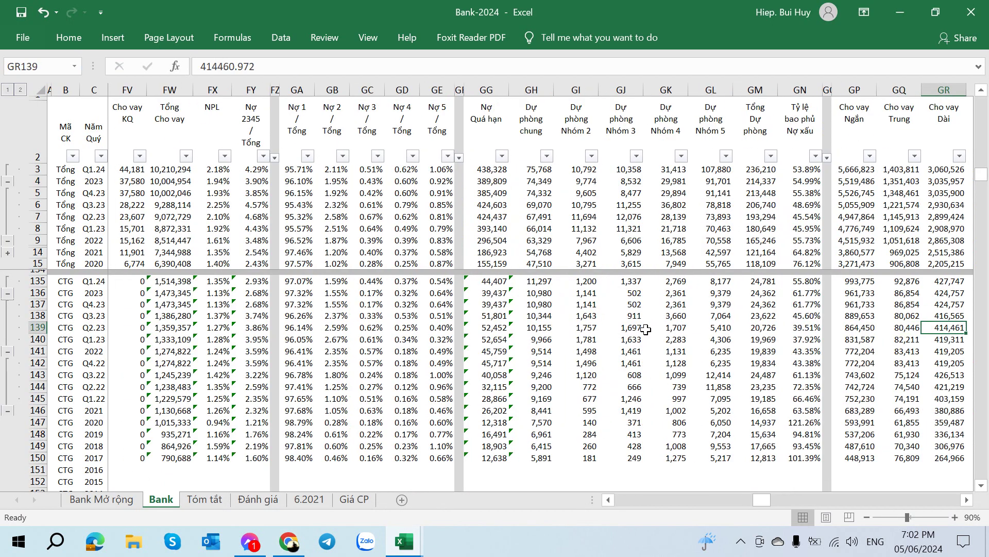
left_click(367, 304)
left_click(298, 291)
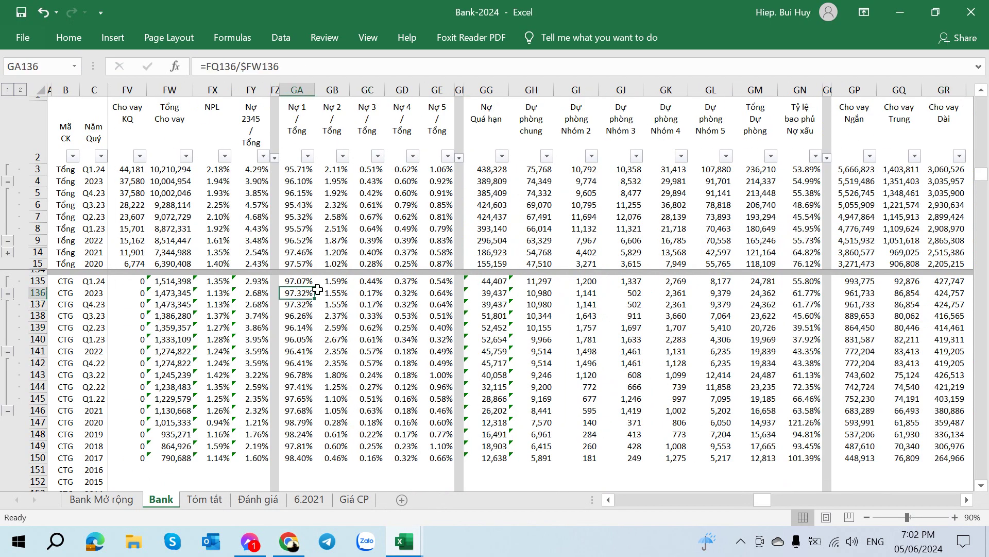
key("Left")
key("Left")
key("Up")
left_click(319, 305)
left_click(250, 279)
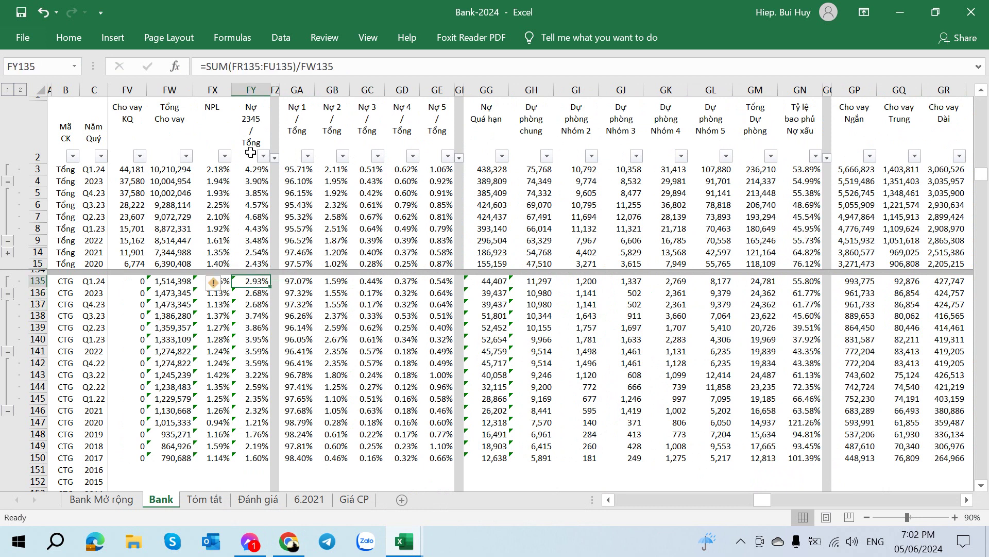
- Compare CTG's Q1.24 bad-debt coverage ratio in GN135 with its earlier quarters and the all-bank ratios in column GN
left_click(408, 293)
key("Right")
key("Right")
key("Right")
key("Right")
key("Right")
key("Right")
key("Right")
key("Right")
key("Right")
key("Right")
key("Right")
key("Right")
key("Right")
key("Right")
key("Right")
key("Right")
key("Right")
key("Right")
key("Right")
key("Right")
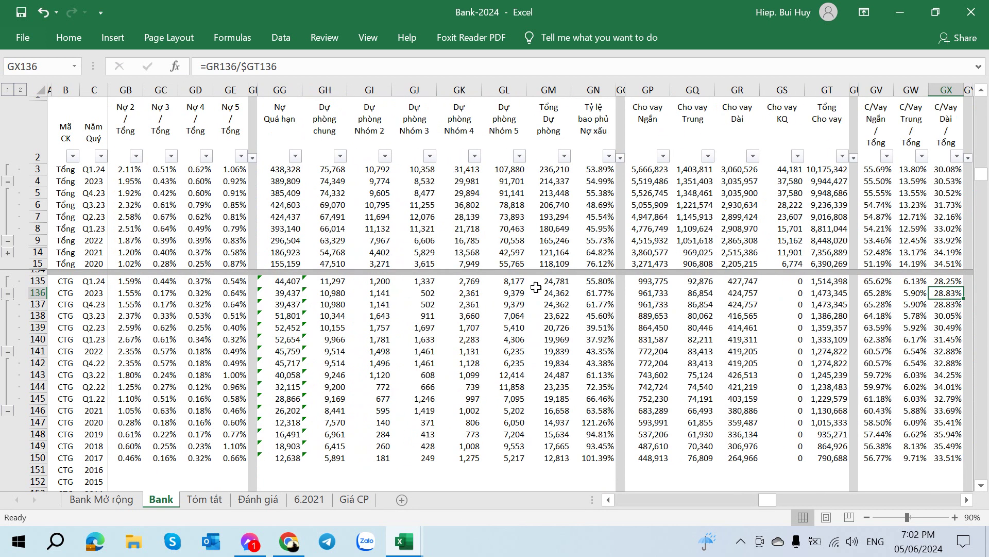
left_click(581, 283)
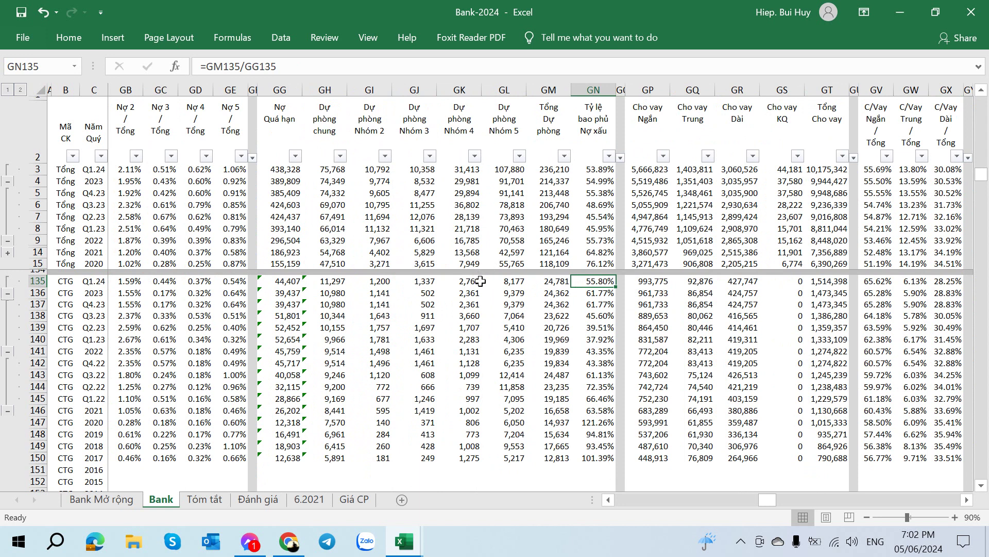
left_click(606, 308)
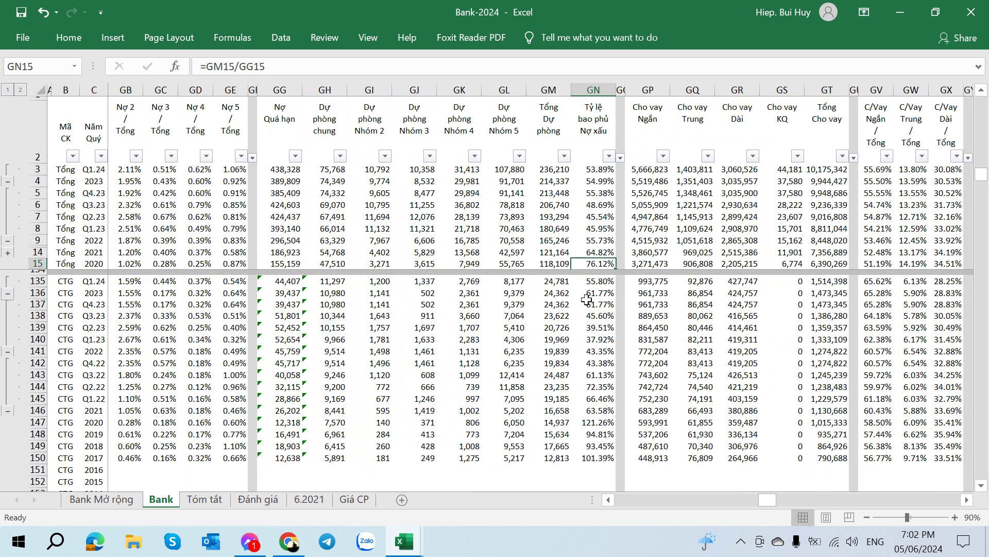
left_click(594, 281)
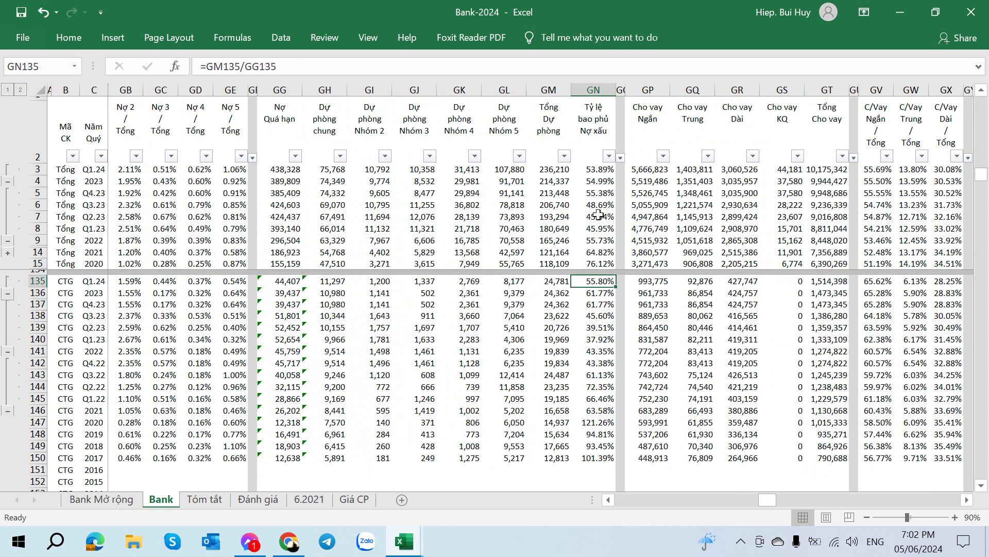
left_click(596, 178)
left_click(596, 285)
- Examine CTG's Q1.24 loan term structure, personal lending and loan provisions along row 135 up to HG135
key("Right")
key("Right")
key("Right")
key("Right")
key("Right")
key("Right")
key("Right")
key("Right")
key("Right")
key("Right")
key("Right")
key("Right")
key("Right")
key("Right")
key("Right")
key("Right")
key("Right")
key("Right")
key("Right")
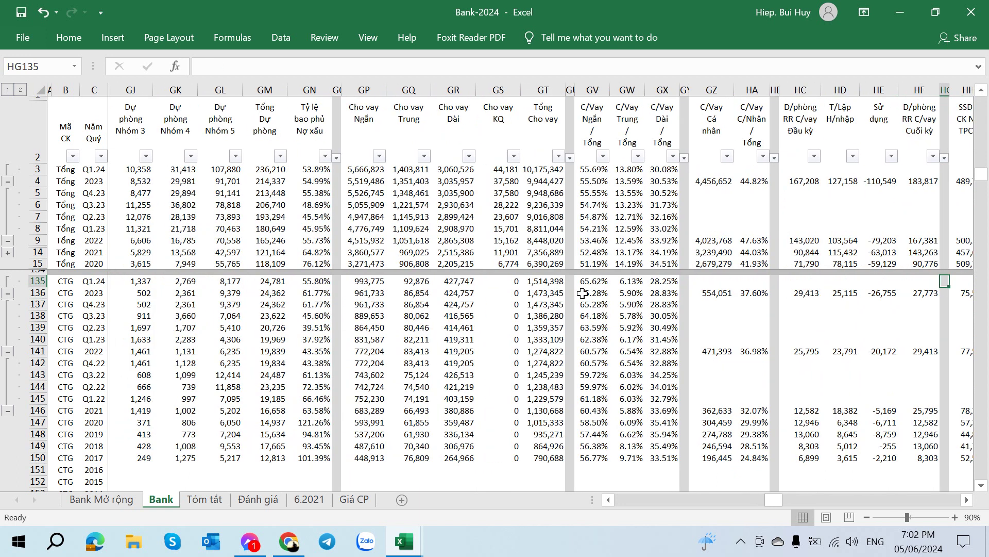
- Examine CTG's Q1.24 short, medium and long-term loan shares from GV135, then the available-for-sale securities columns up to HR135
left_click(587, 282)
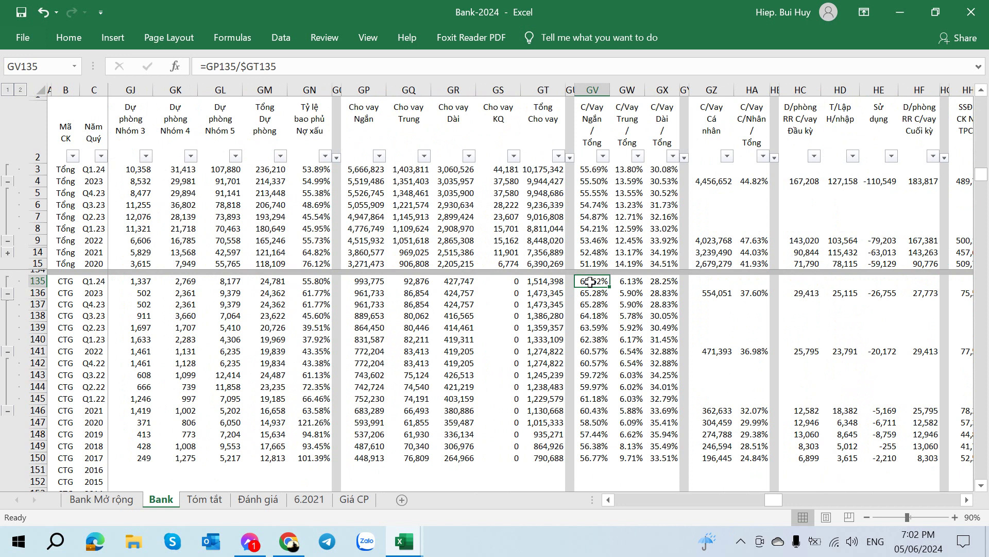
key("Right")
key("Right")
key("Right")
left_click(374, 286)
key("Right")
key("Right")
key("Right")
key("Right")
key("Right")
key("Right")
key("Right")
key("Right")
key("Right")
key("Right")
key("Right")
key("Right")
key("Right")
key("Right")
key("Right")
key("Right")
key("Right")
key("Right")
key("Right")
key("Right")
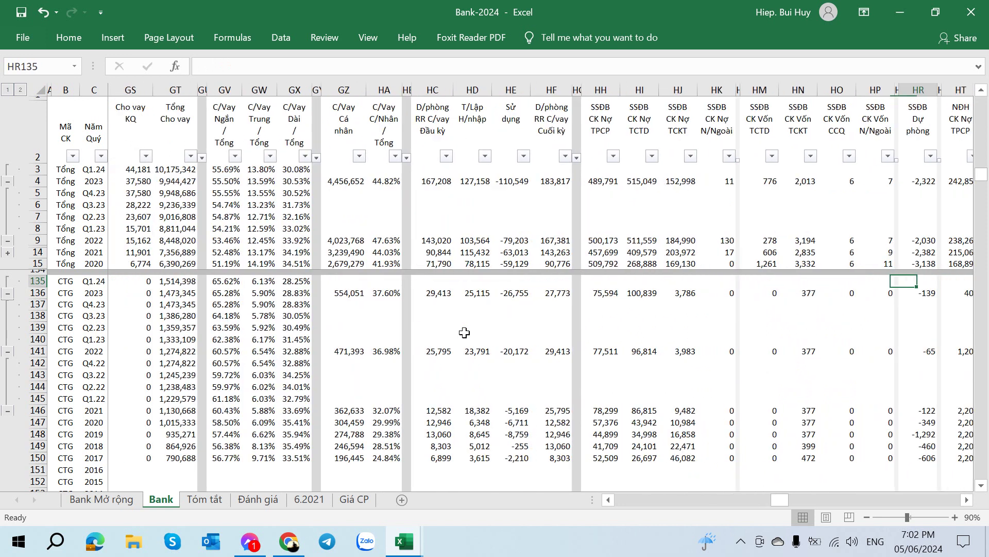
- Examine CTG's held-to-maturity and total securities investment columns along row 135 up to IR135
key("Right")
key("Right")
key("Right")
key("Right")
key("Right")
key("Right")
key("Right")
key("Right")
key("Right")
key("Right")
key("Right")
key("Right")
key("Right")
key("Right")
key("Right")
key("Right")
key("Right")
key("Right")
key("Right")
key("Right")
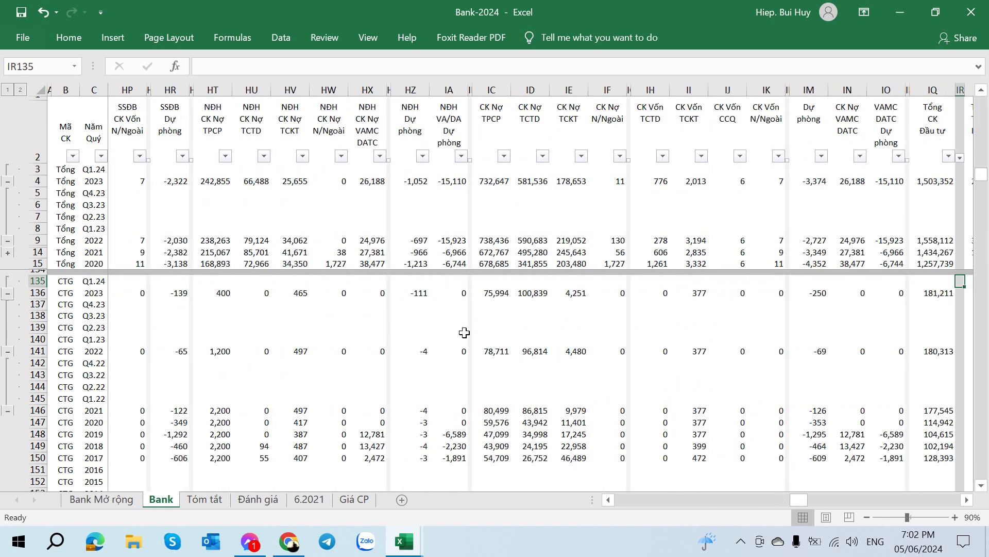
- Examine CTG's Q1.24 interbank and customer deposit structure along row 135 up to JR135
key("Right")
key("Right")
key("Right")
key("Right")
key("Right")
key("Right")
key("Right")
key("Right")
key("Right")
key("Right")
key("Right")
key("Right")
key("Right")
key("Right")
key("Right")
key("Right")
key("Right")
key("Right")
key("Right")
key("Right")
left_click(412, 282)
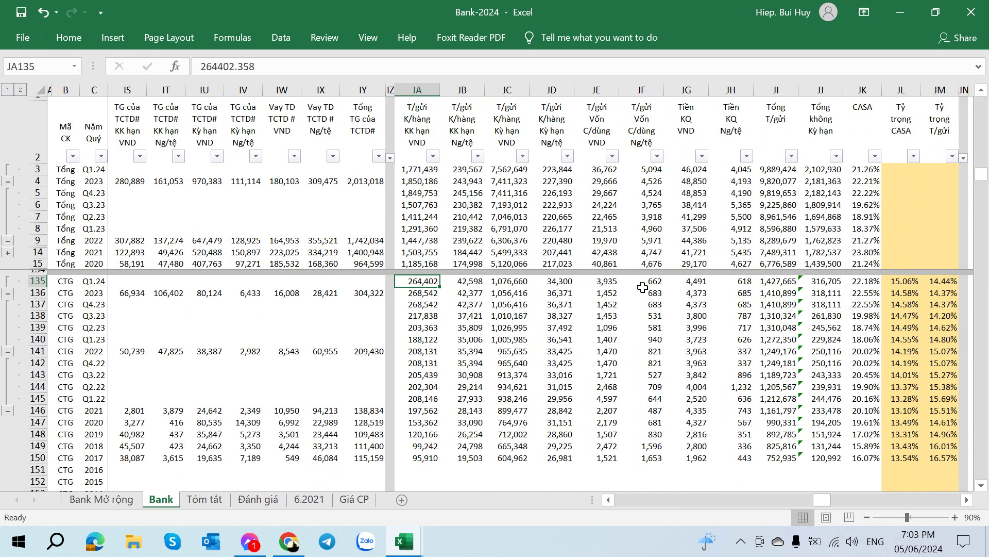
key("Right")
key("Right")
key("Right")
key("Right")
key("Right")
key("Right")
key("Right")
key("Right")
key("Right")
key("Right")
key("Right")
key("Right")
key("Right")
key("Right")
key("Right")
key("Right")
key("Right")
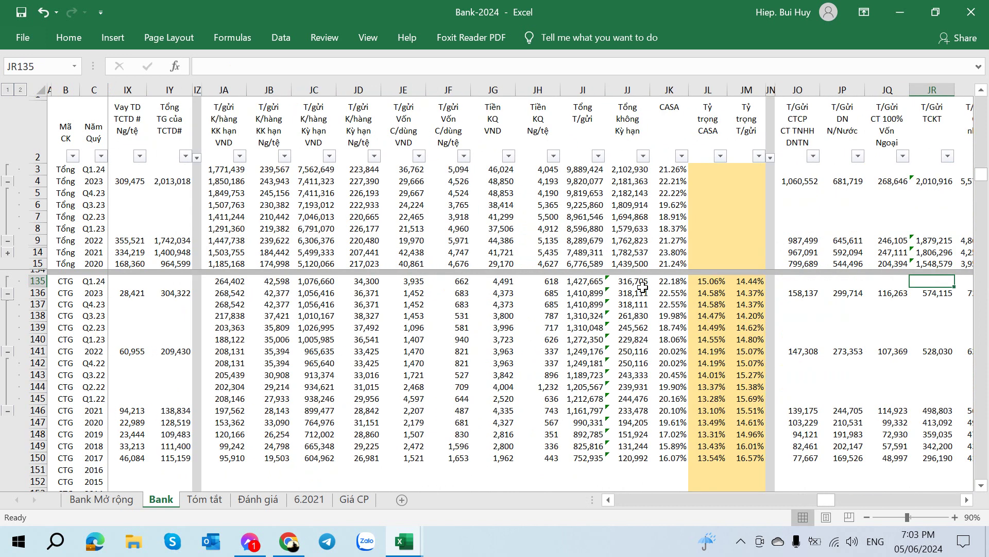
- Compare CTG's Q1.24 CASA ratio in JK135 with its 2023 ratio and the all-bank ratios in JK3 and JK4
left_click(670, 181)
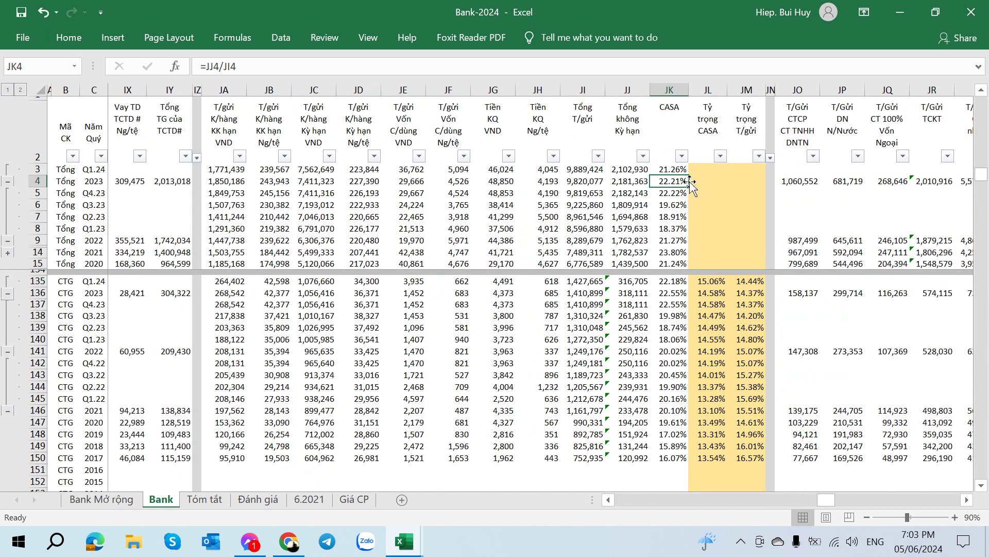
left_click(658, 168)
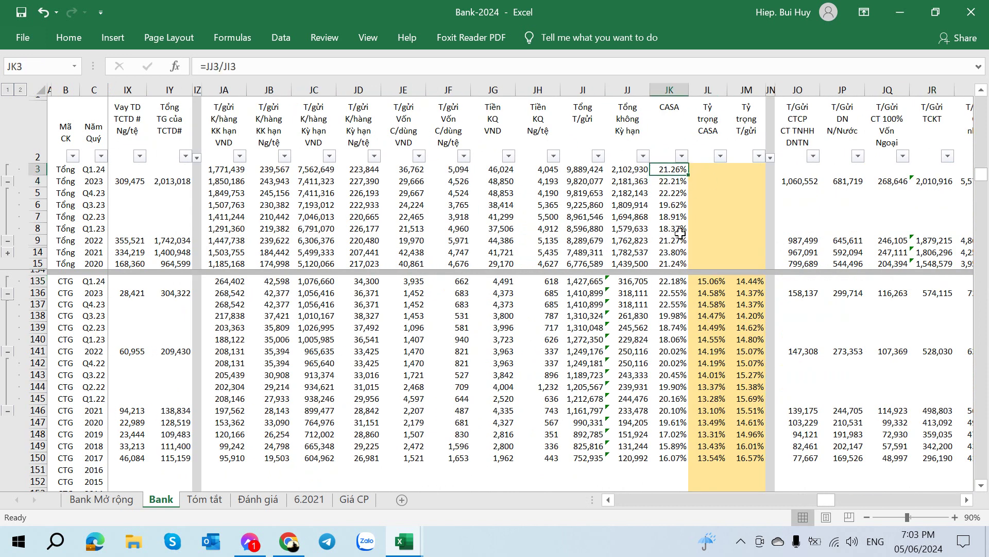
left_click(668, 283)
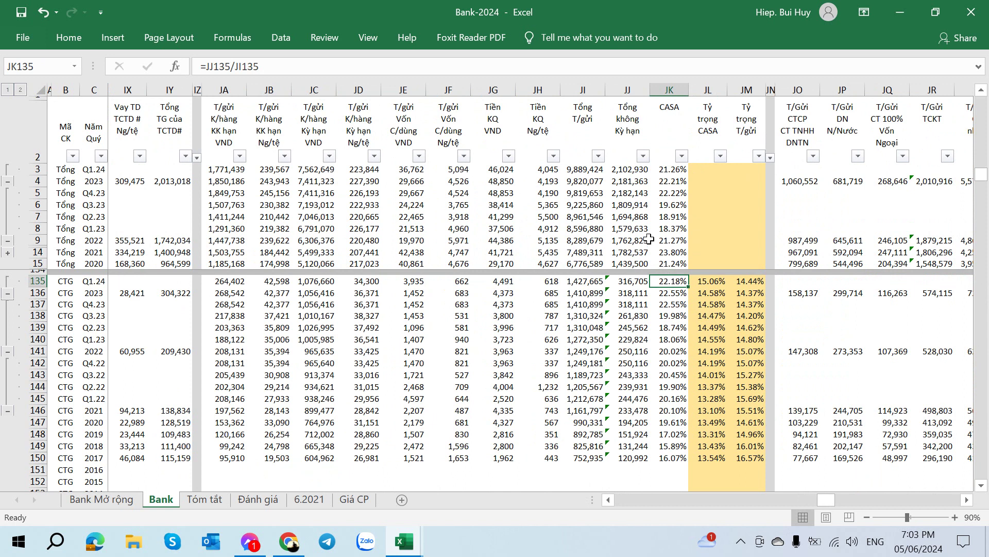
left_click(672, 181)
left_click(674, 169)
left_click(664, 297)
left_click(673, 281)
- Switch to the CTG workbook and enter "CASA - Tốt" in E335, below the bad-debt note
key("alt+Tab")
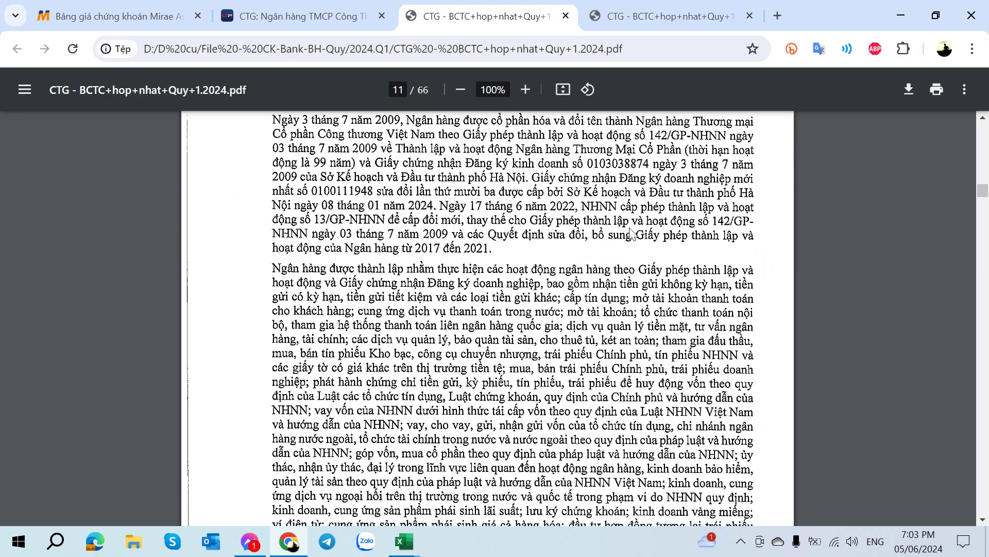
key("alt+Tab")
key("alt+Tab")
left_click(551, 311)
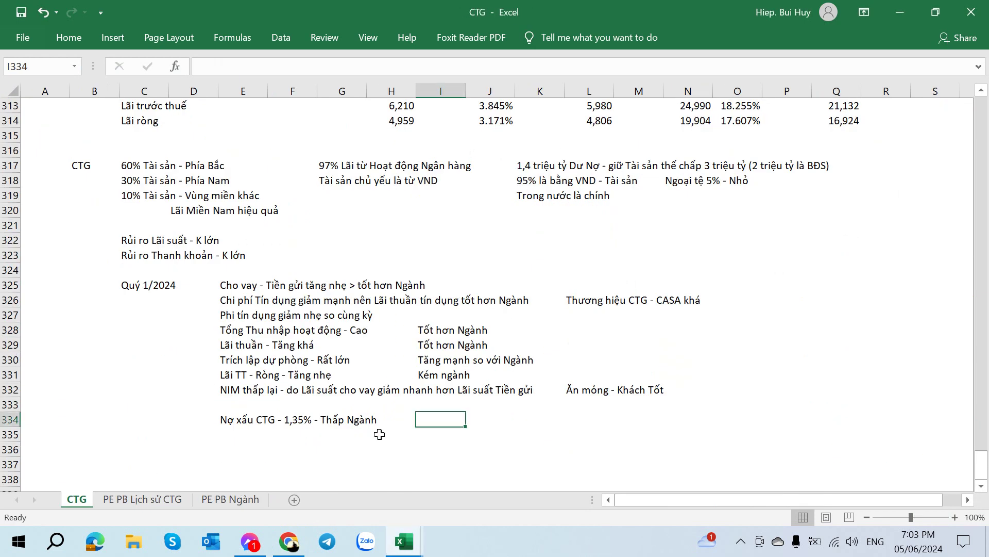
mouse_move(404, 540)
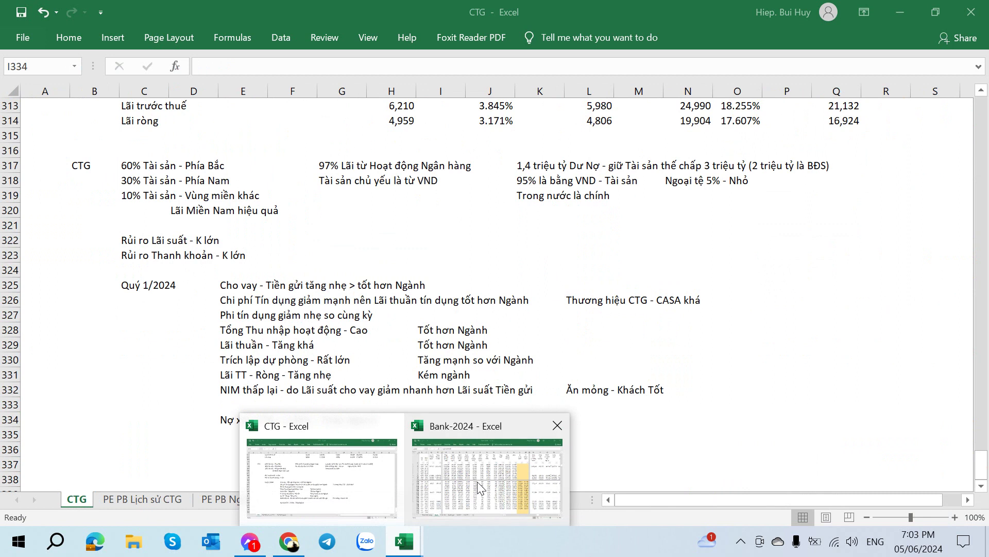
left_click(473, 474)
key("alt+Tab")
left_click(256, 439)
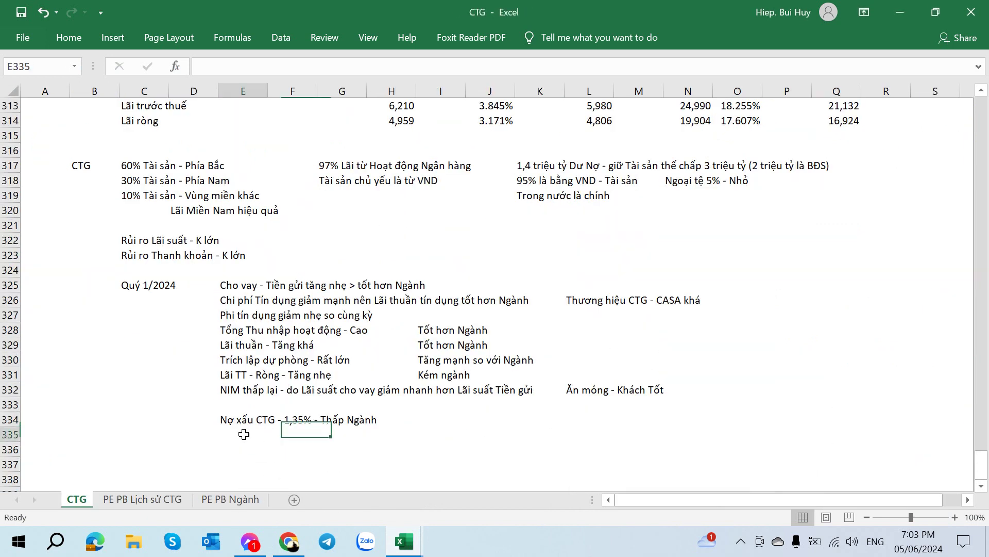
type("CÁ")
type("SA - Tốt")
- Add the note "Đạt 22% - So với Ngành - Diễn biến nhiều năm qua tốt hơn" in G335 beside the CASA entry
key("Tab")
key("Tab")
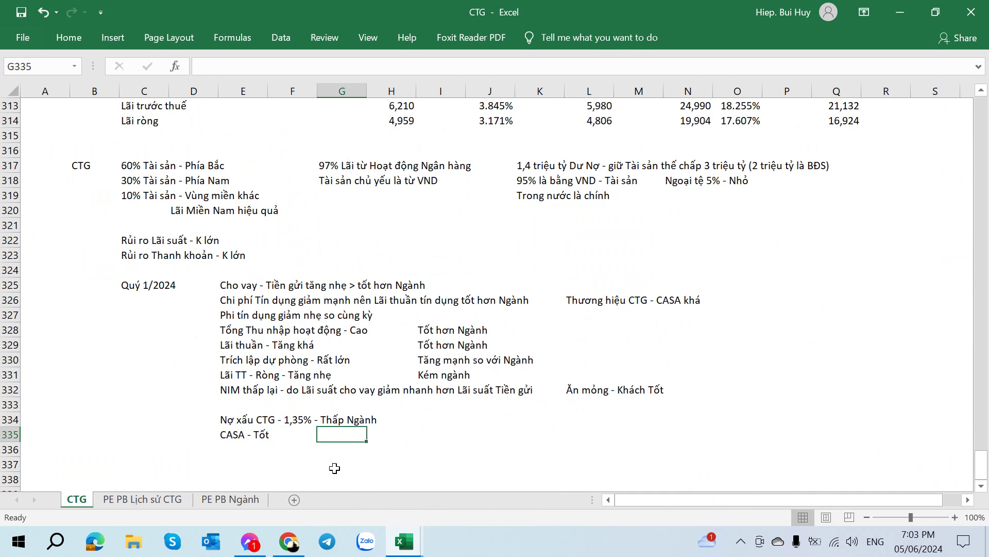
type("Dạt 22%")
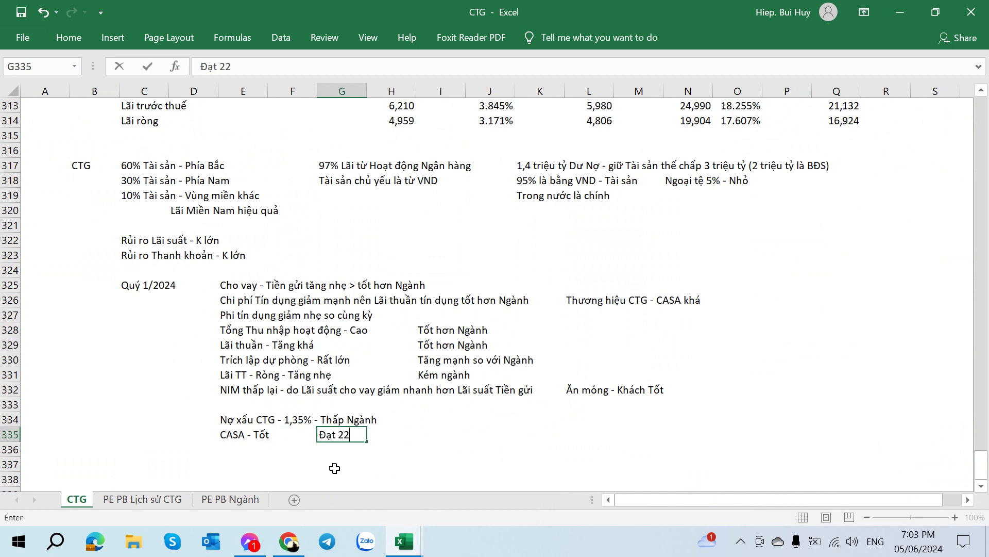
type(" - So với Na")
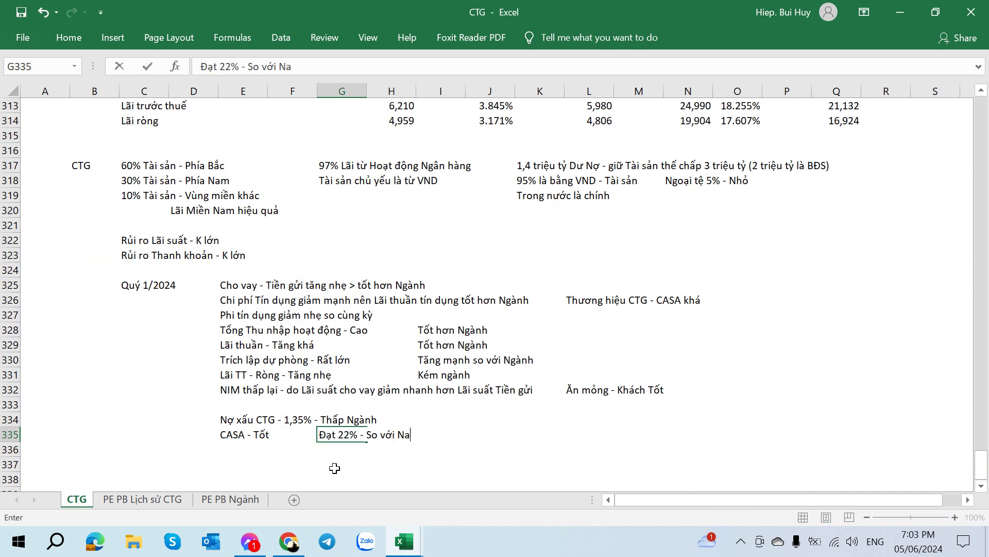
type("gành - Diên biến nhieu năm qua tốt hơn")
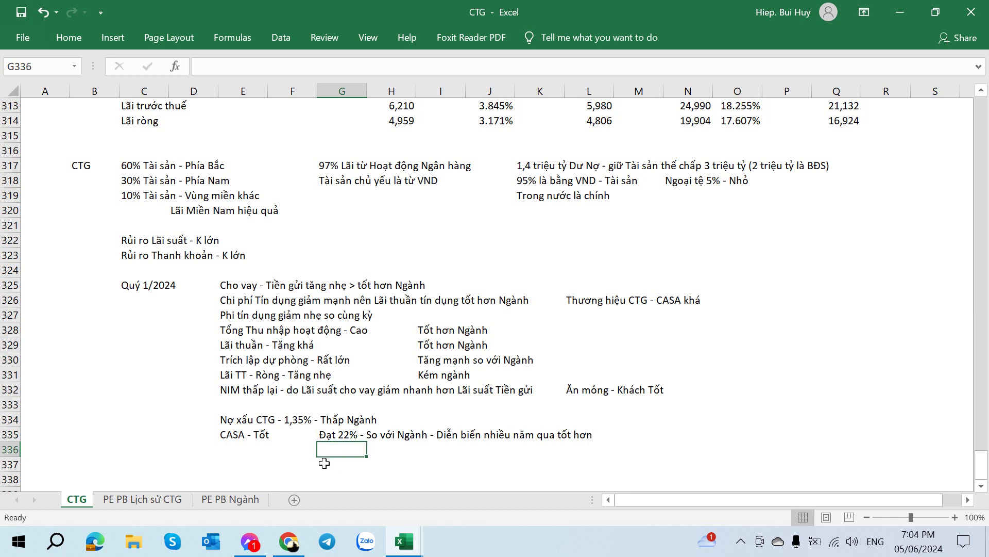
left_click(252, 433)
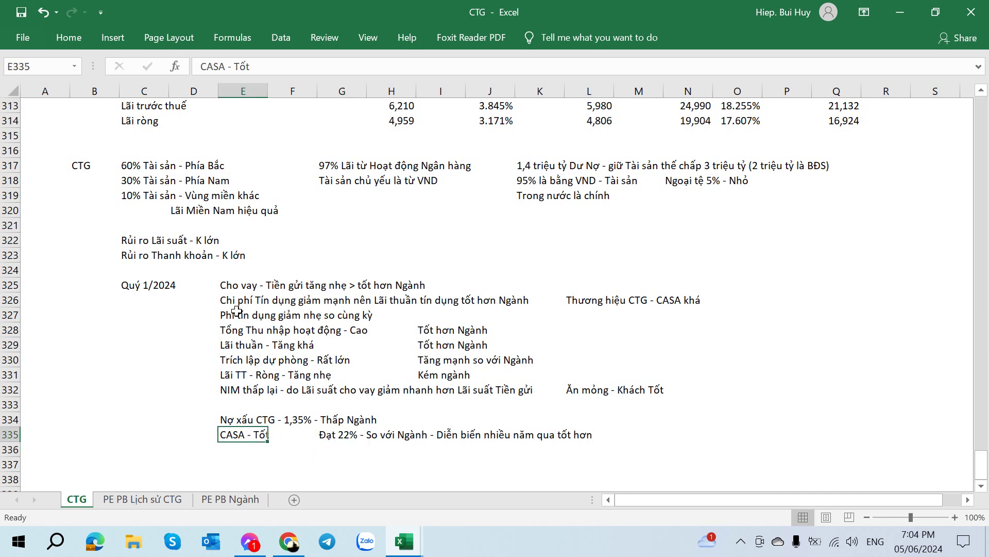
scroll(352, 384, "down", 1)
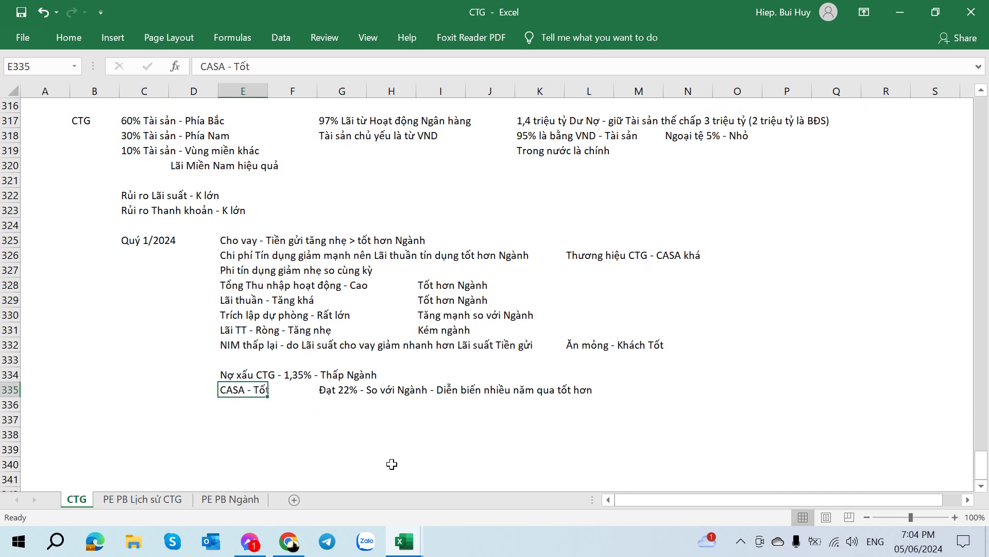
- Return to the Bank-2024 workbook and examine CTG's Q1.24 credit income figures along row 135 up to KX135
mouse_move(404, 541)
left_click(486, 472)
key("Right")
key("Right")
key("Right")
key("Right")
key("Right")
key("Right")
key("Right")
key("Right")
key("Right")
key("Right")
key("Right")
key("Right")
key("Right")
key("Right")
key("Right")
key("Right")
key("Right")
key("Right")
key("Right")
key("Right")
key("Right")
key("Right")
key("Right")
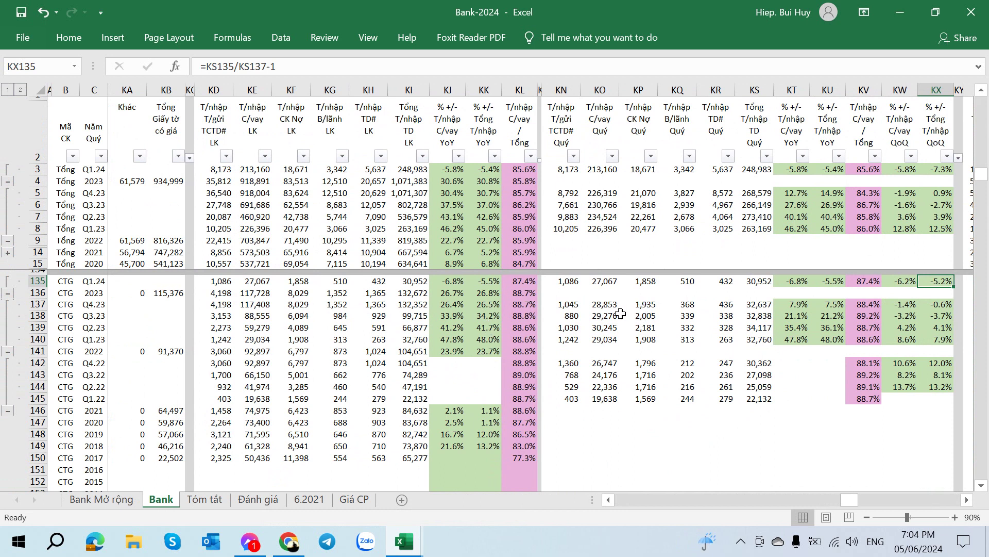
- Check the quarterly income columns KN to KP for interbank deposits, lending and debt securities against CTG's figures
left_click(614, 285)
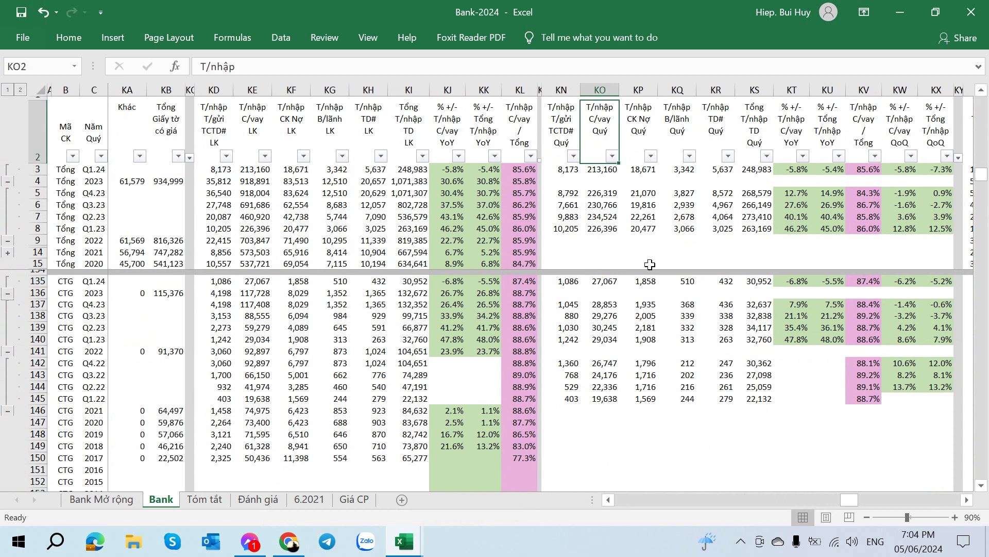
left_click(639, 315)
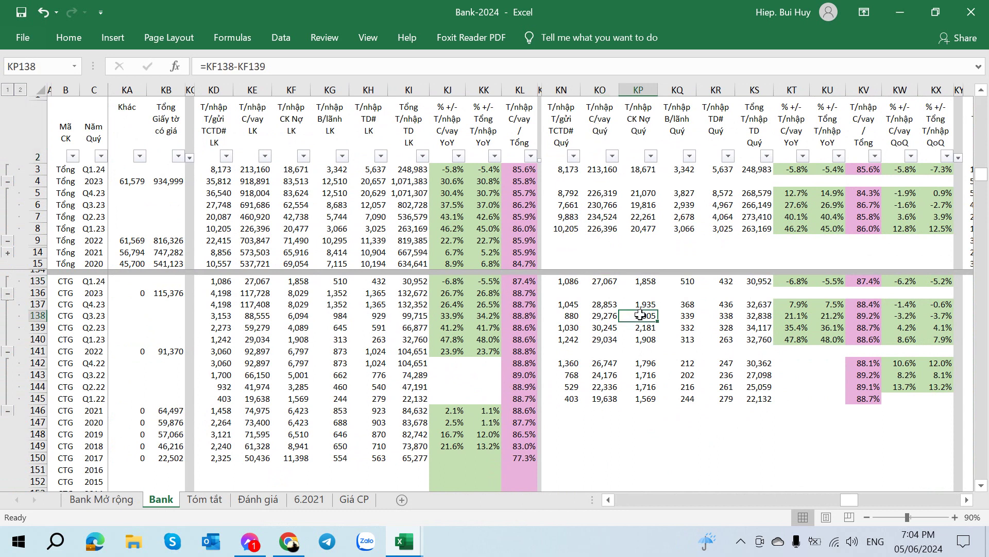
left_click(648, 120)
left_click(558, 136)
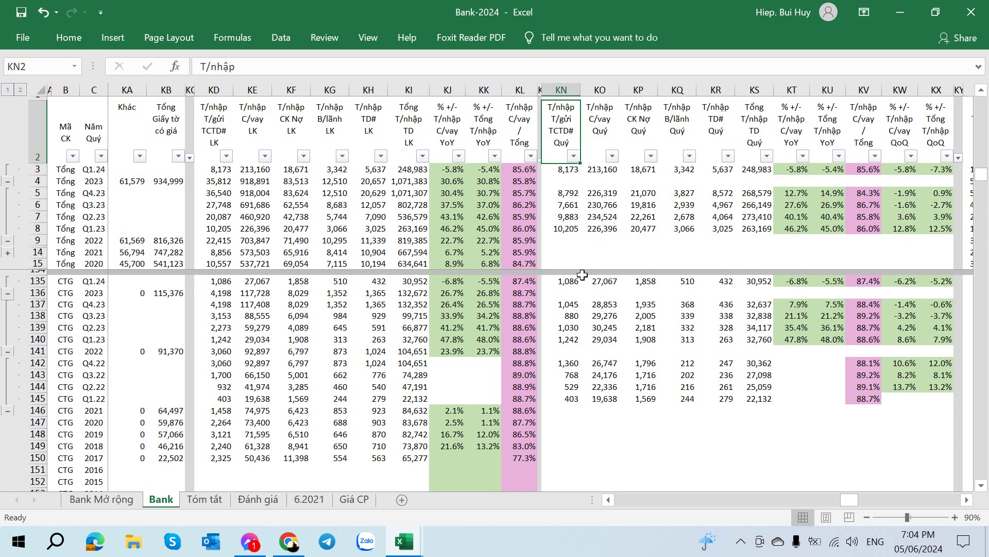
- Examine CTG's Q1.24 year-on-year and quarter-on-quarter changes in lending and total credit income from KT135 onward
key("Right")
left_click(795, 283)
key("Right")
key("Right")
key("Right")
key("Right")
key("Right")
key("Right")
key("Right")
key("Right")
key("Right")
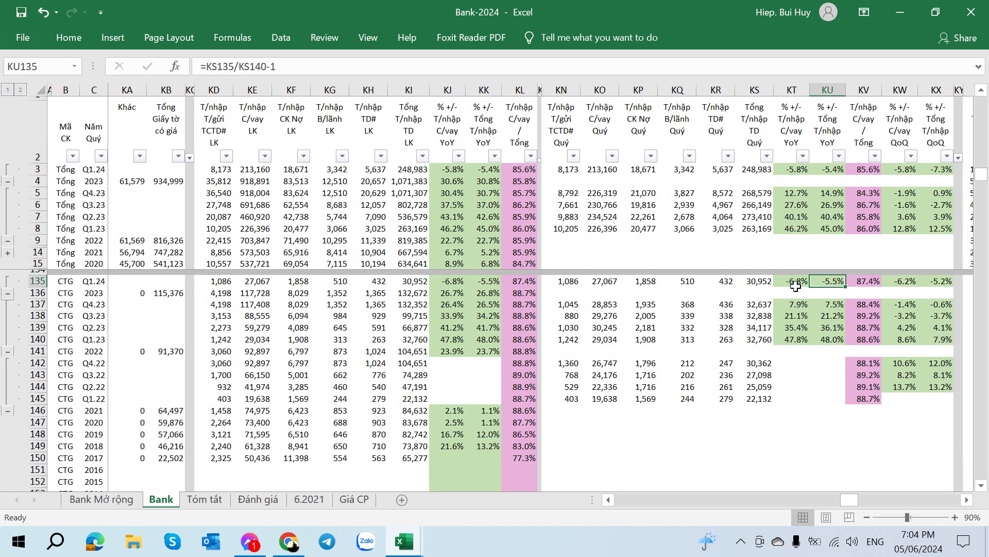
- Examine CTG's credit cost columns KZ to LR and compare the Q1.24 total quarterly cost in LM135 with Q1.23 in LM140
key("Right")
key("Right")
key("Right")
key("Right")
key("Right")
key("Right")
key("Right")
key("Right")
key("Right")
key("Right")
key("Right")
key("Right")
key("Right")
key("Right")
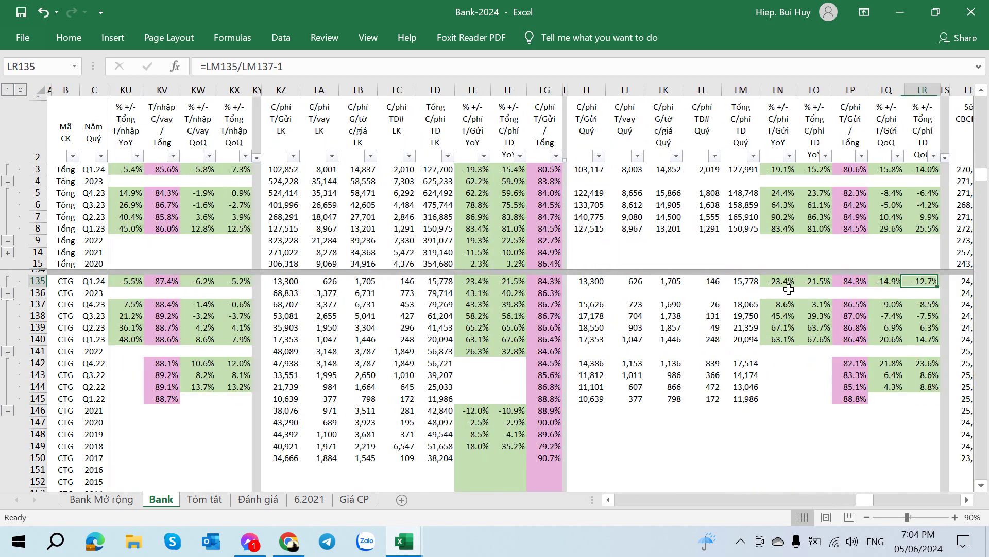
left_click(742, 283)
left_click(738, 351)
left_click(748, 284)
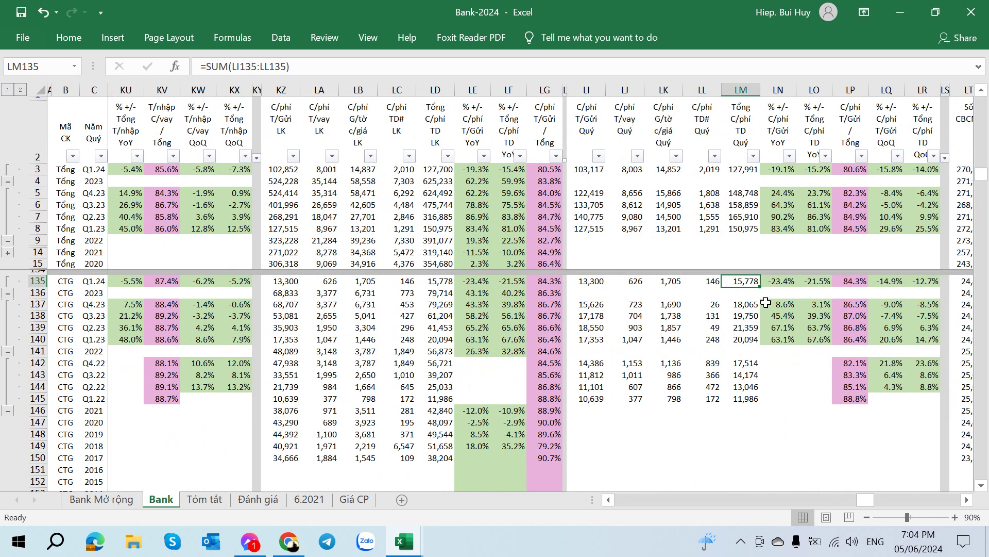
left_click(750, 340)
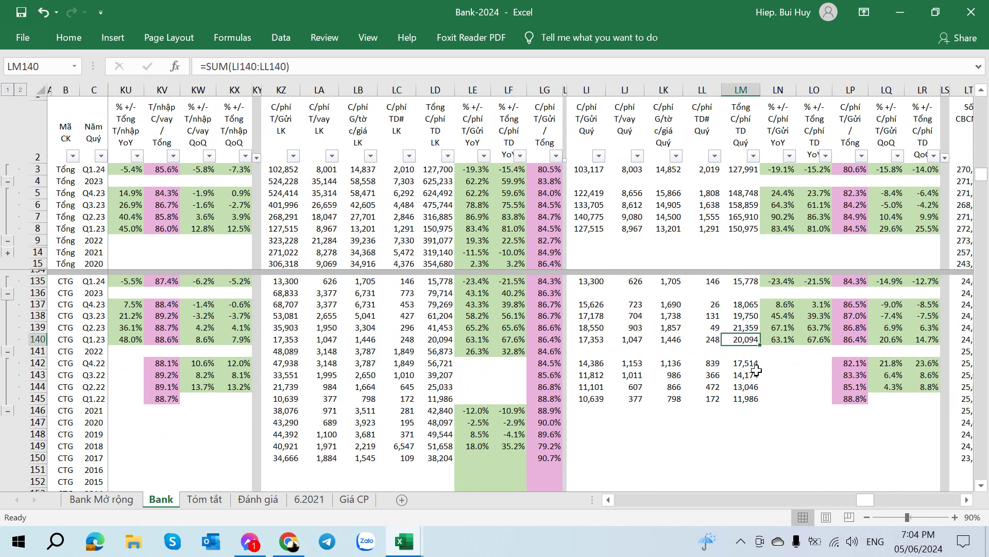
left_click(750, 282)
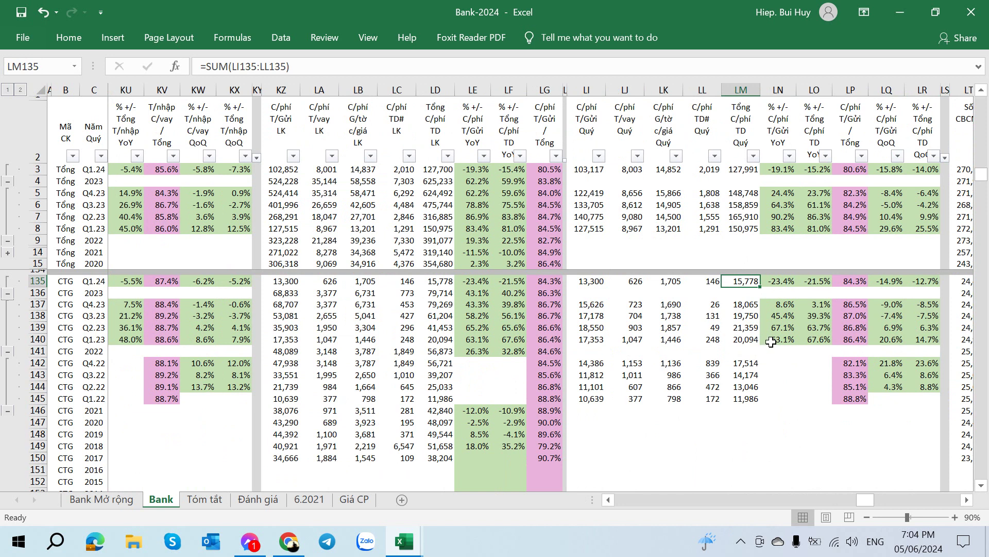
- Examine CTG's employee headcount in column LT and its Q1.24 share of all banks' staff in LX135
left_click(777, 339)
key("Right")
key("Right")
key("Right")
key("Right")
key("Right")
key("Right")
key("Right")
key("Right")
key("Right")
key("Right")
key("Right")
key("Right")
key("Right")
key("Right")
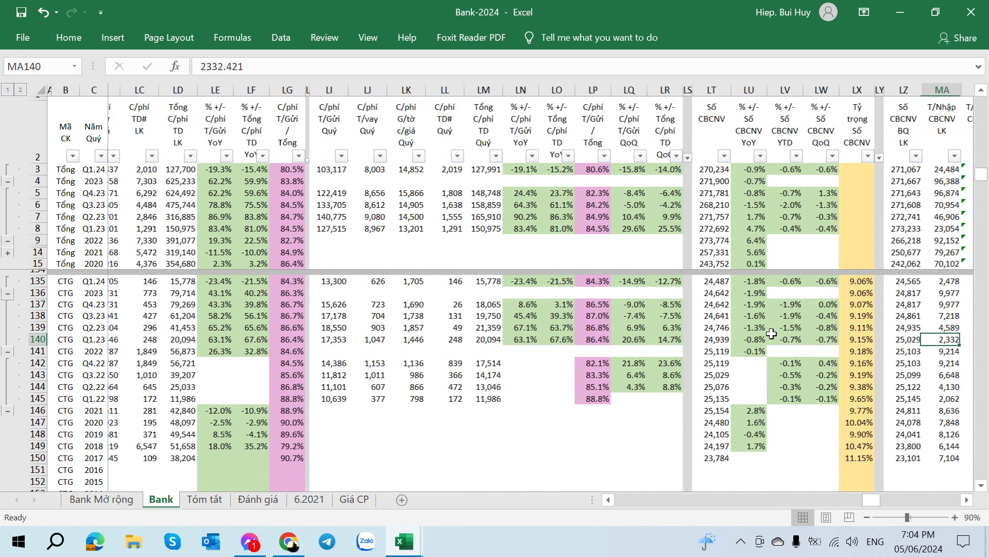
scroll(740, 339, "right", 3)
left_click(472, 375)
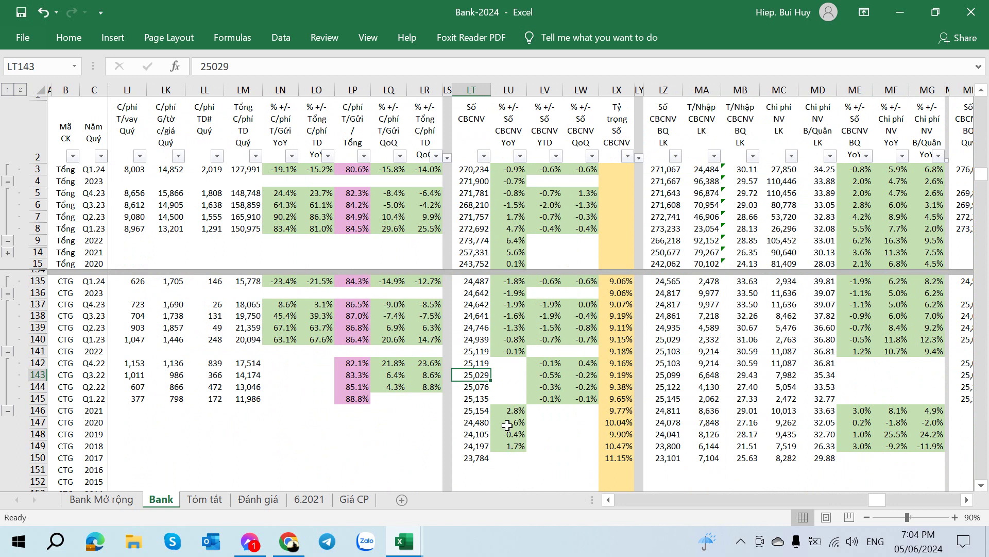
left_click(479, 282)
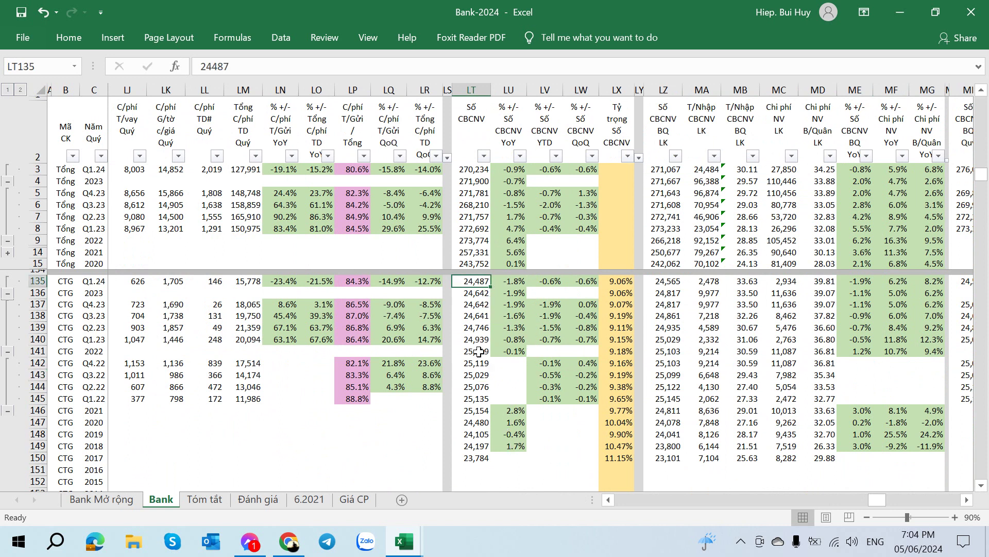
left_click(604, 285)
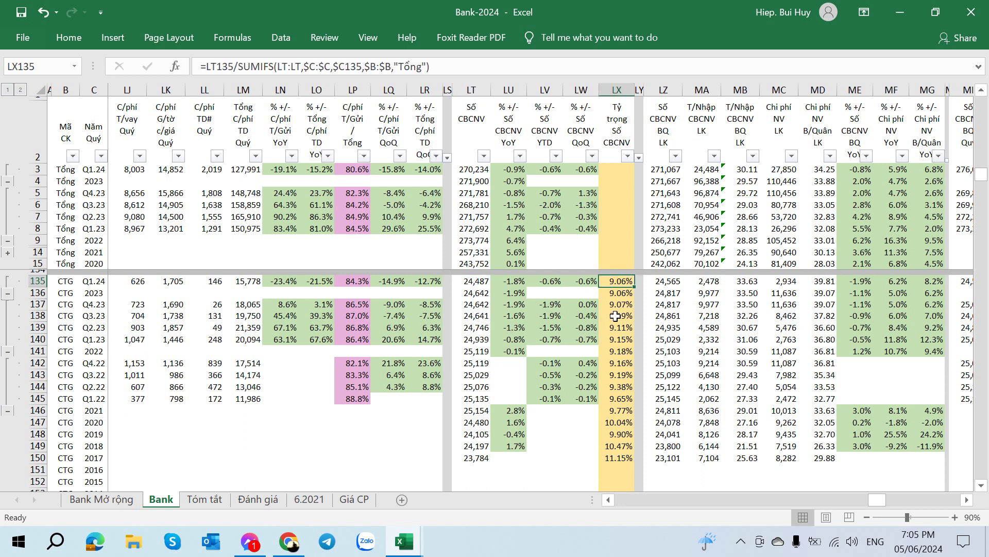
- Compare CTG's average staff cost per employee in column MD with the all-bank totals for Q1.24 and 2023
left_click(698, 294)
key("Right")
key("Right")
key("Right")
key("Right")
key("Right")
key("Right")
key("Right")
key("Right")
key("Right")
key("Right")
key("Right")
key("Right")
key("Right")
key("Right")
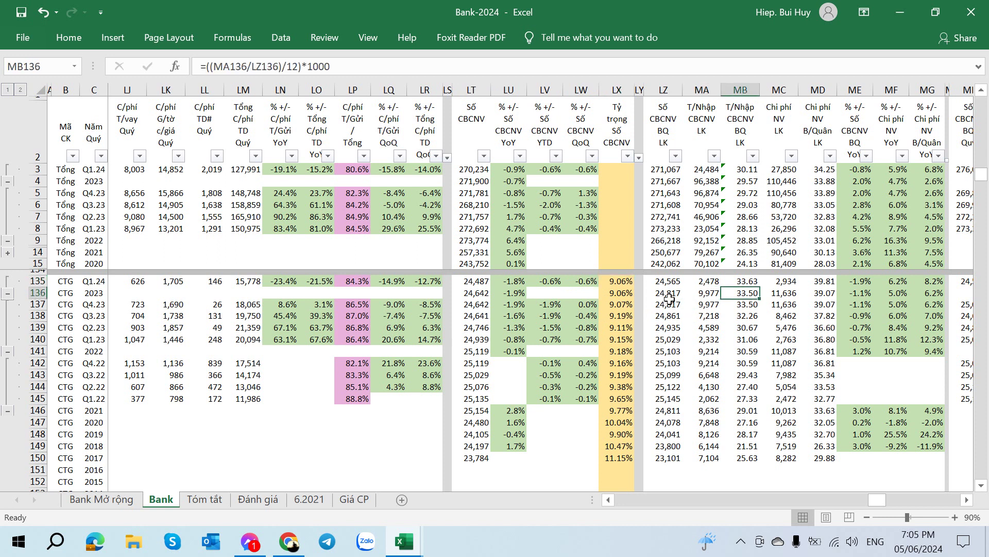
left_click(565, 283)
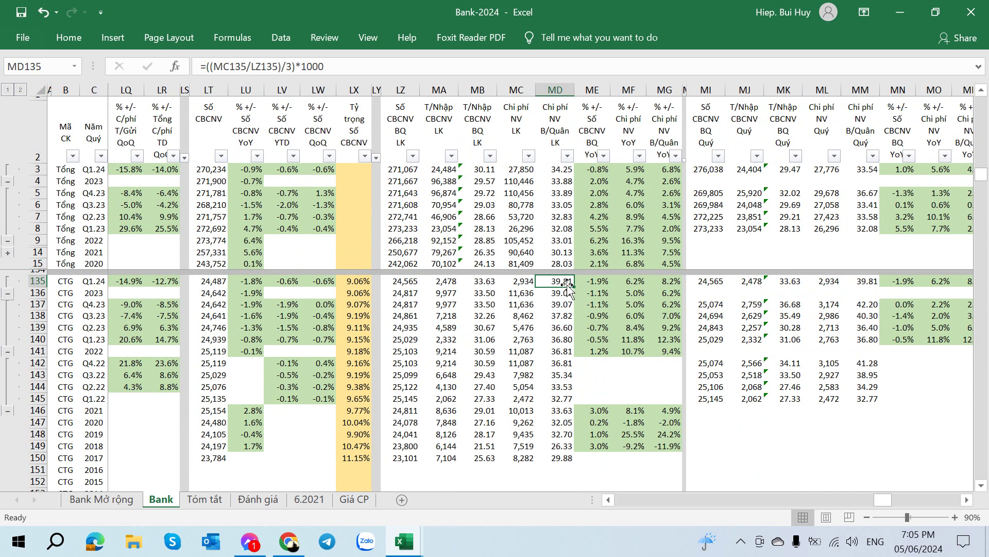
left_click(560, 169)
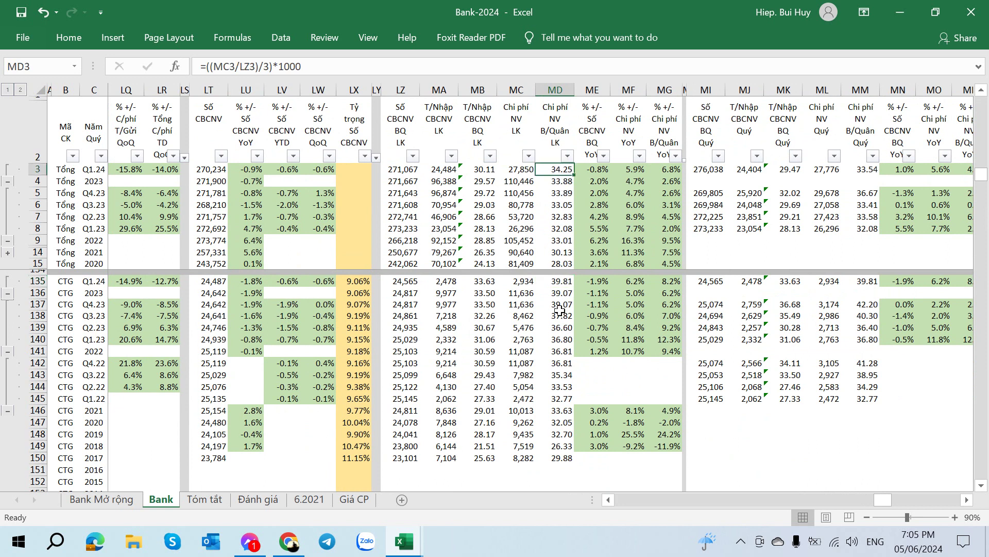
left_click(562, 294)
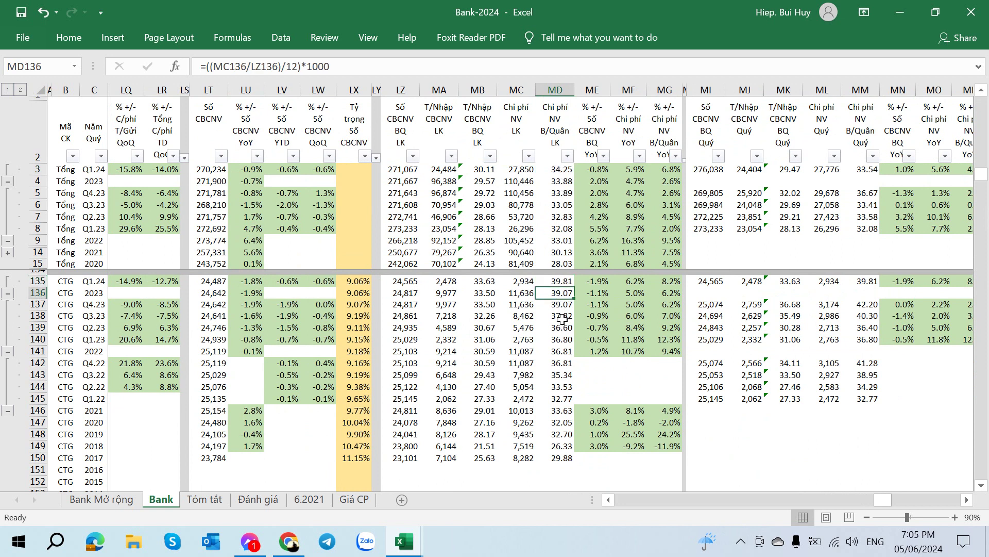
left_click(559, 181)
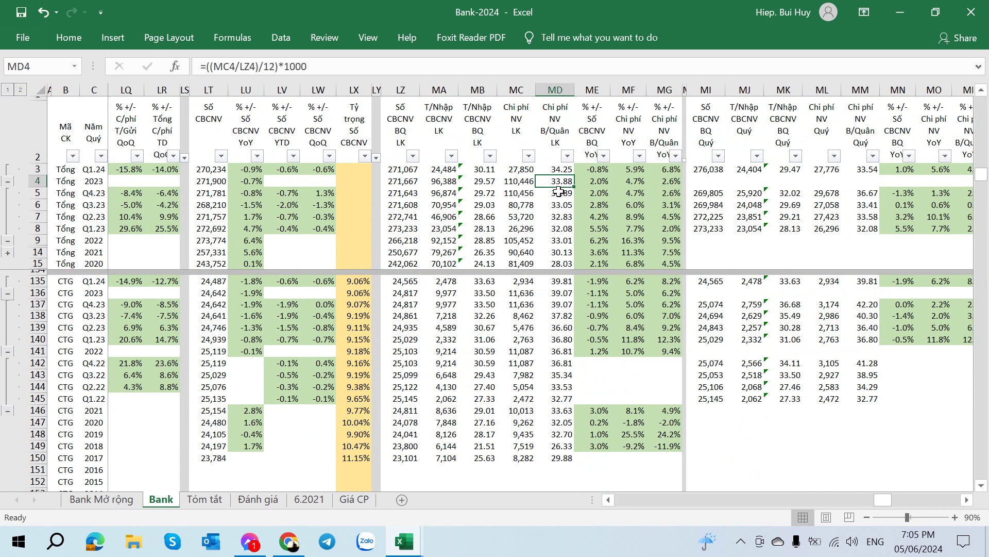
left_click(562, 291)
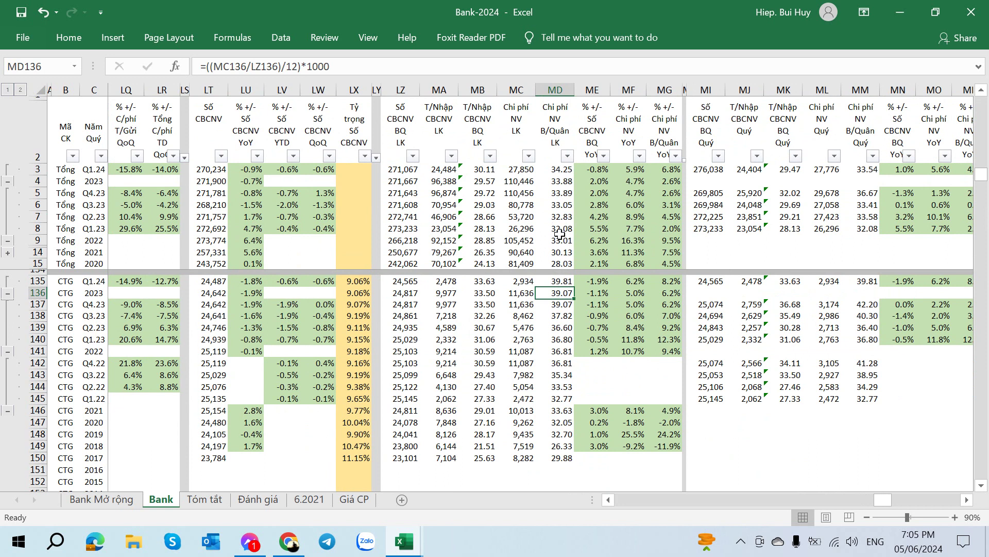
- In the CTG workbook, add the note "Thu nhập CBCNV CTG tốt hơn Ngành" in E336
key("ctrl+Tab")
left_click(236, 407)
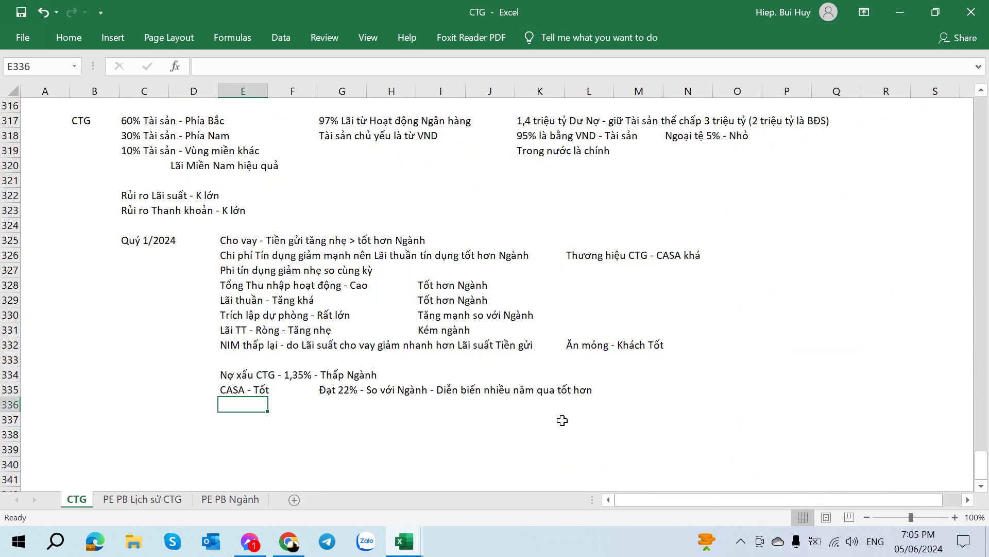
type("Thu nhập ")
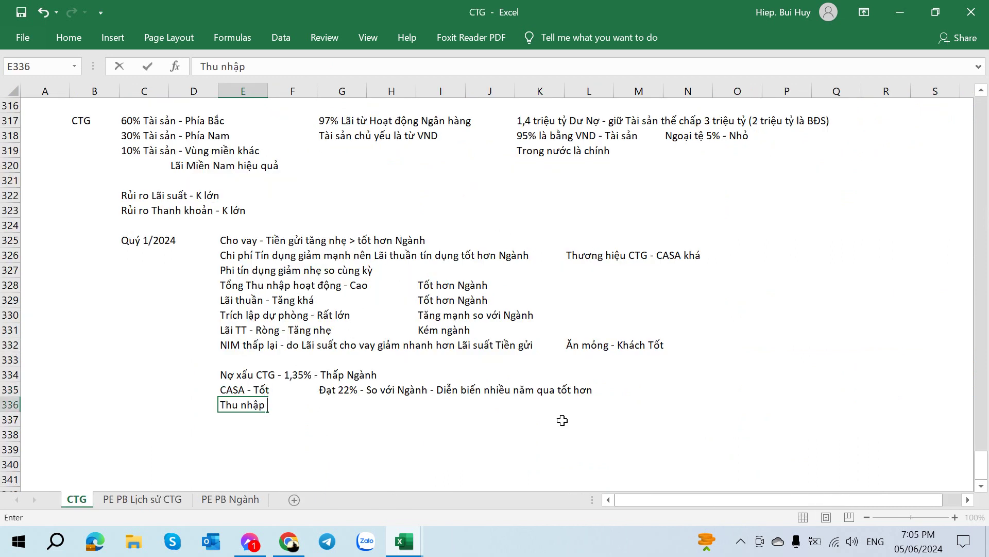
type("CBCNV CTG tốt")
key("BackSpace")
key("BackSpace")
key("BackSpace")
type("G tốt ")
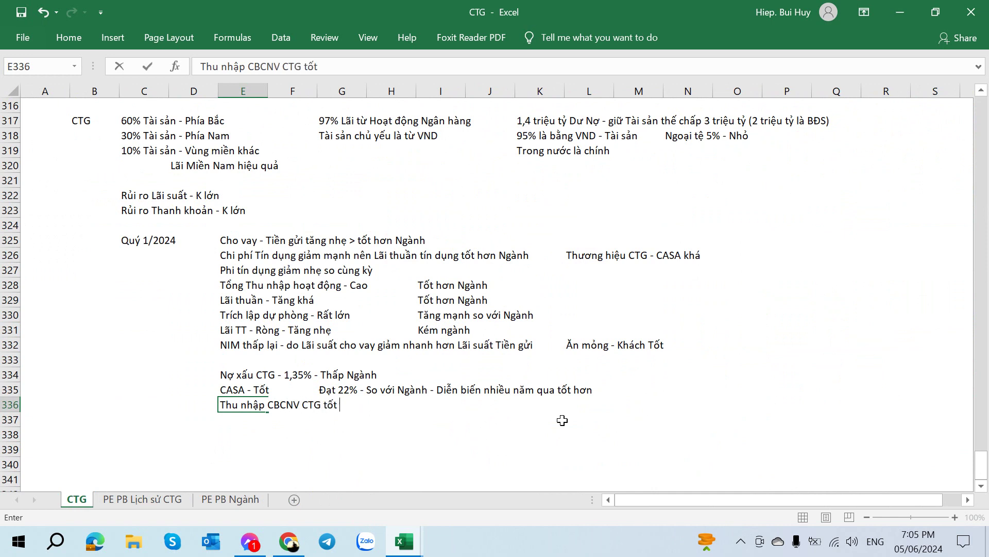
type("hoơn Ng")
key("Right")
key("Right")
key("Right")
key("Right")
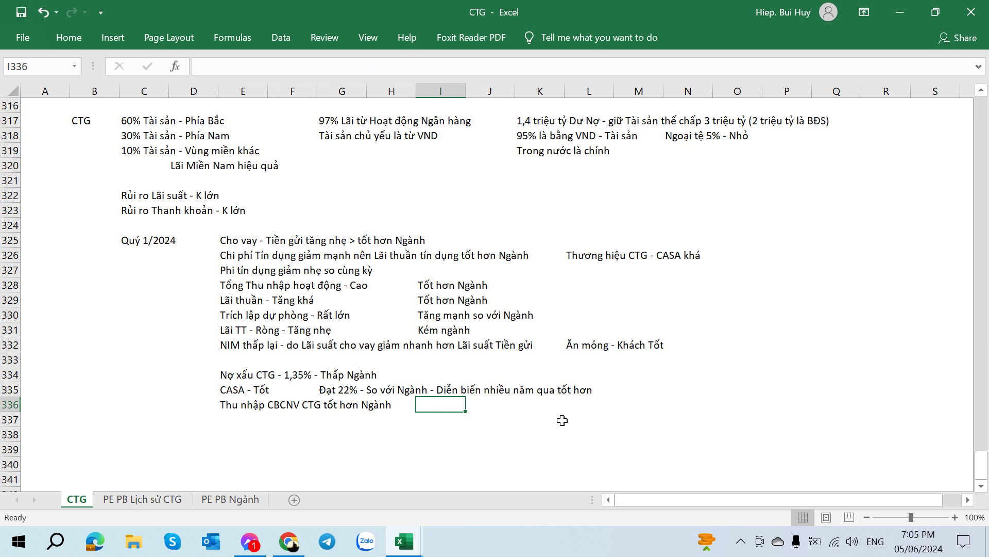
- Return to the Bank-2024 workbook and compare CTG's Q1.24 branch and office count in MU135 with the all-bank total in MU3
key("alt+Tab")
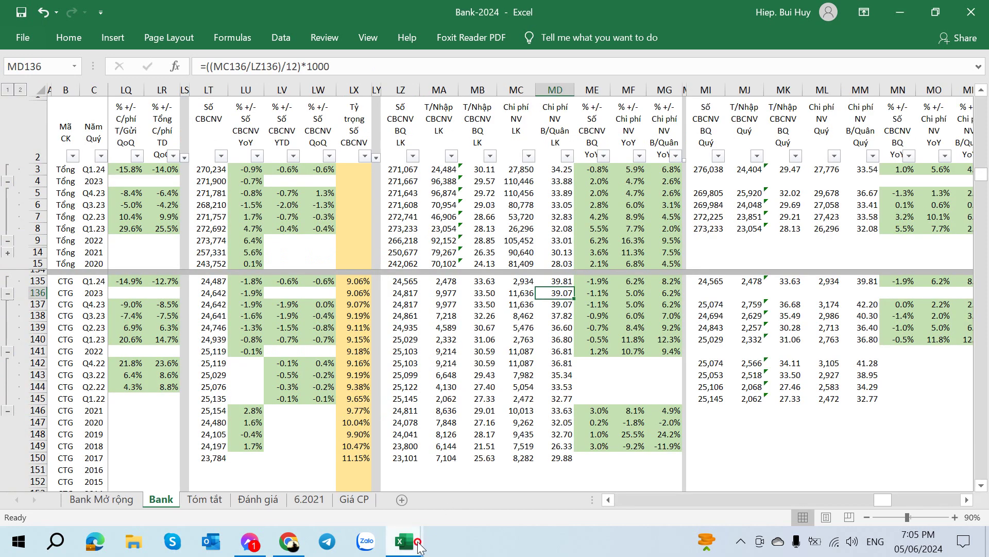
mouse_move(420, 547)
left_click(367, 465)
key("alt+Tab")
key("Right")
key("Right")
key("Right")
key("Right")
key("Right")
key("Right")
key("Right")
key("Right")
key("Right")
key("Right")
key("Right")
key("Right")
key("Right")
key("Right")
key("Right")
key("Right")
key("Right")
key("Right")
key("Right")
key("Right")
key("Right")
key("Right")
key("Right")
key("Right")
key("Right")
key("Right")
key("Right")
key("Right")
key("Right")
key("Right")
key("Right")
key("Right")
key("Right")
key("Right")
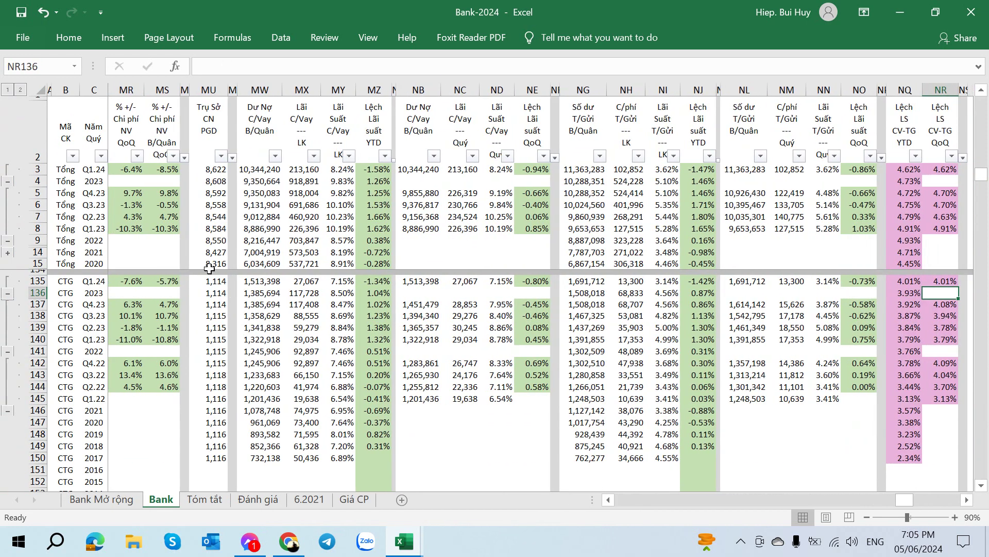
left_click(211, 272)
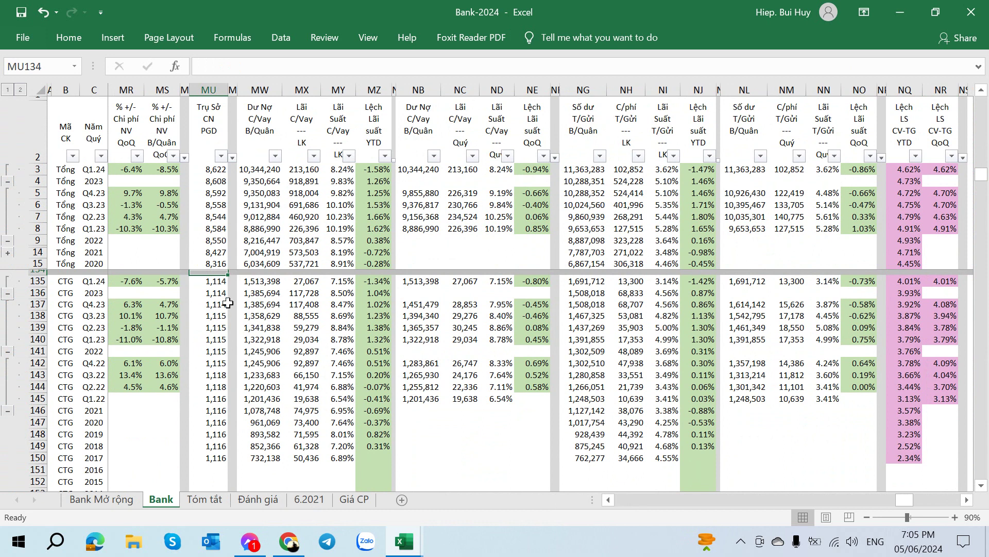
left_click(215, 166)
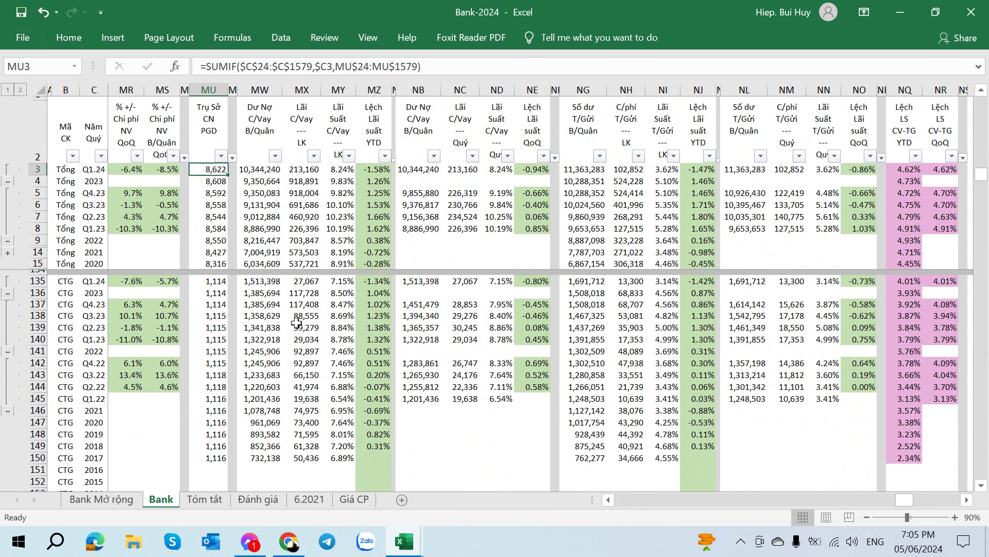
left_click(212, 281)
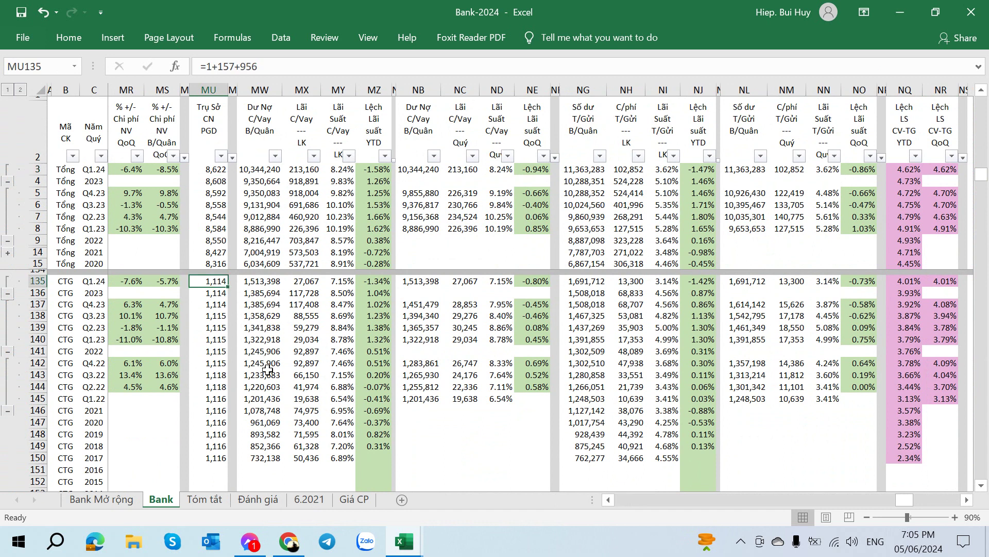
- Compare CTG's Q1.24 quarterly lending rate and its quarter-on-quarter change in ND135 and NE135 with the all-bank figures
left_click(309, 304)
key("Right")
key("Right")
key("Right")
key("Right")
key("Right")
key("Right")
key("Right")
key("Right")
key("Right")
key("Right")
key("Right")
key("Right")
key("Right")
key("Right")
key("Right")
key("Right")
key("Right")
key("Right")
key("Right")
key("Right")
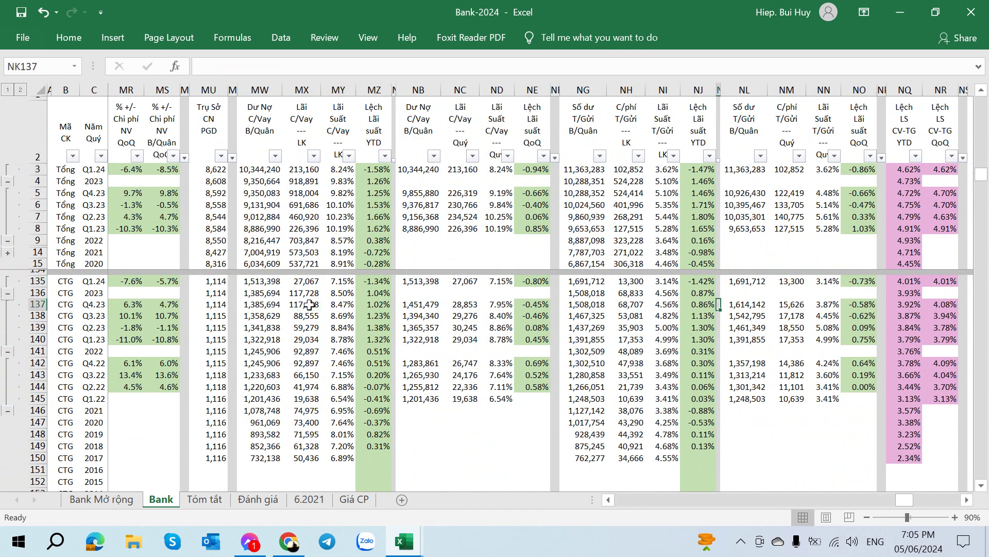
key("Right")
key("Right")
key("Right")
key("Right")
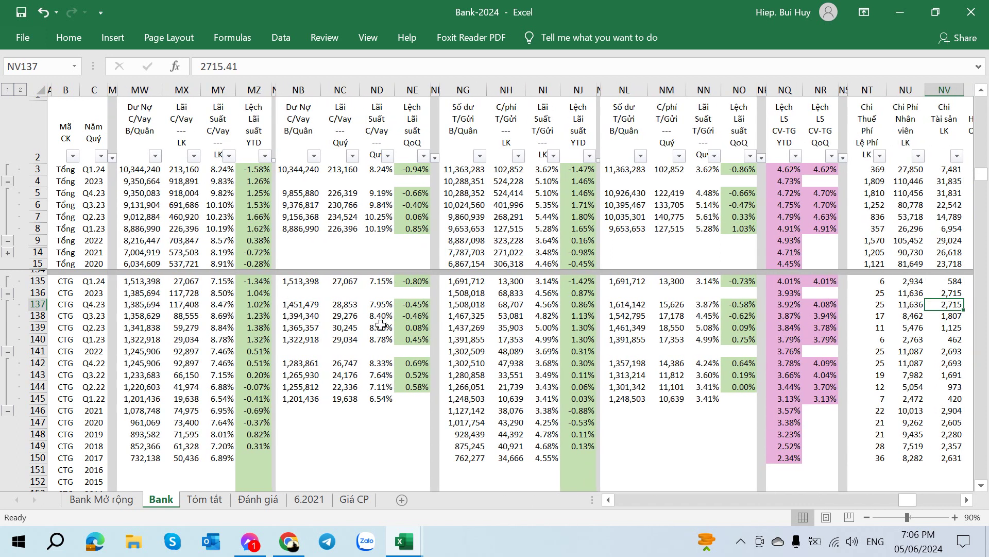
left_click(381, 282)
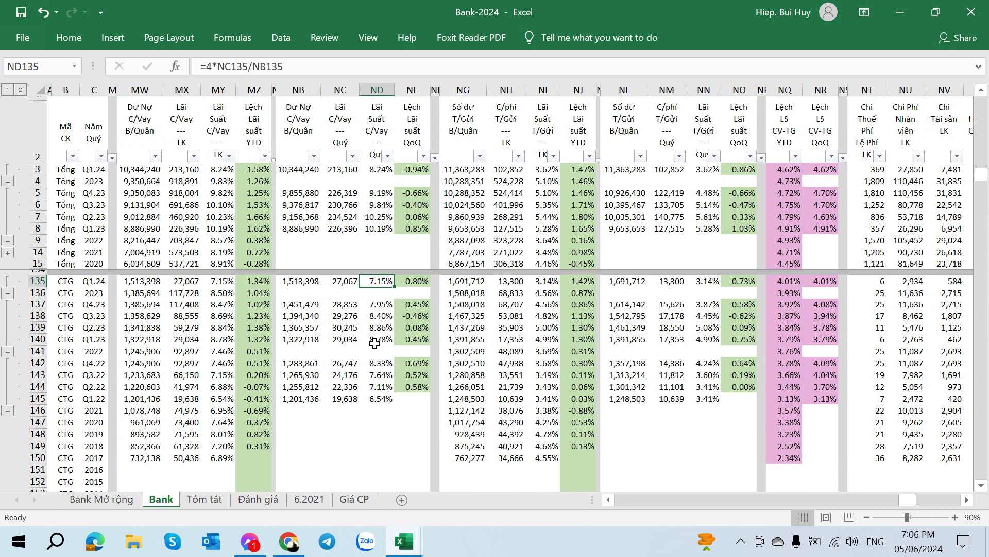
left_click(416, 285)
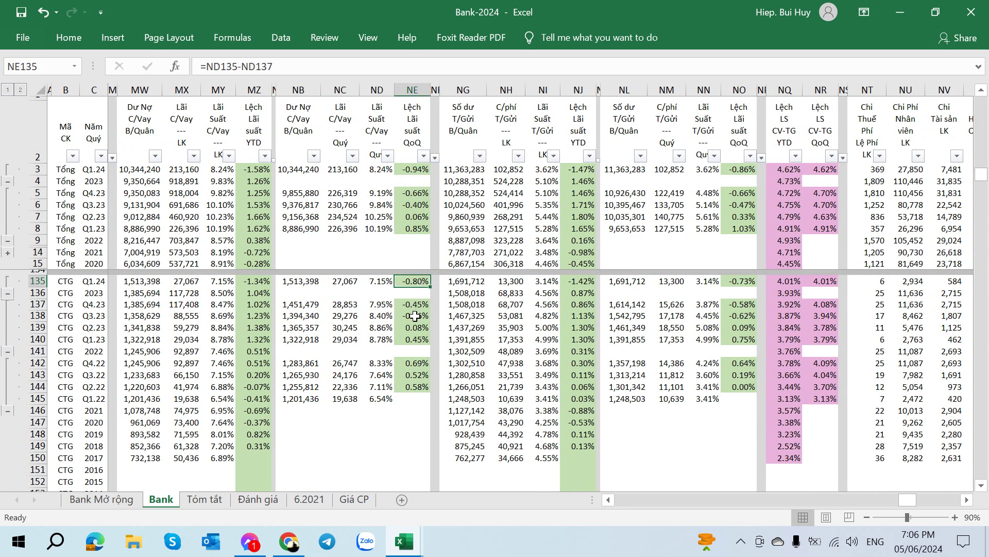
left_click(384, 195)
left_click(382, 170)
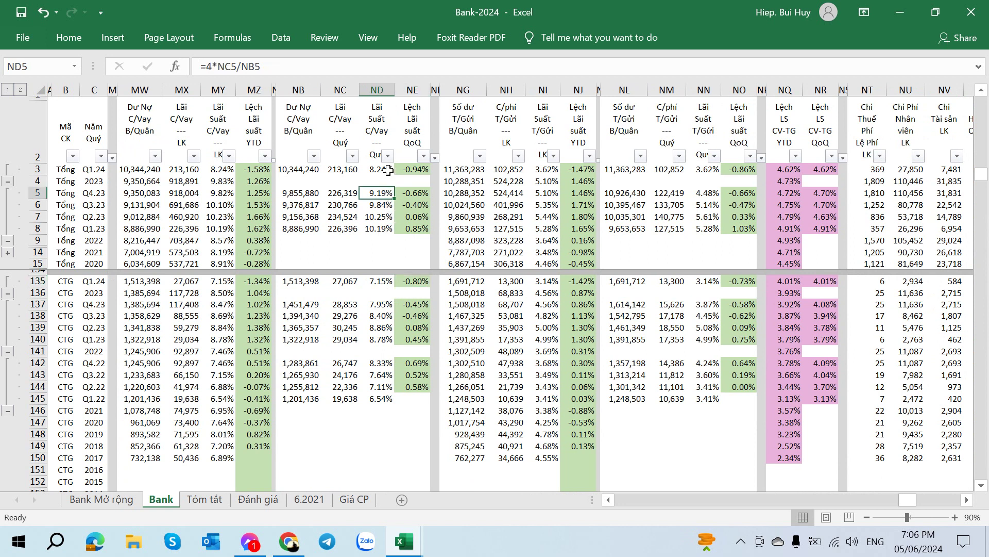
left_click(412, 170)
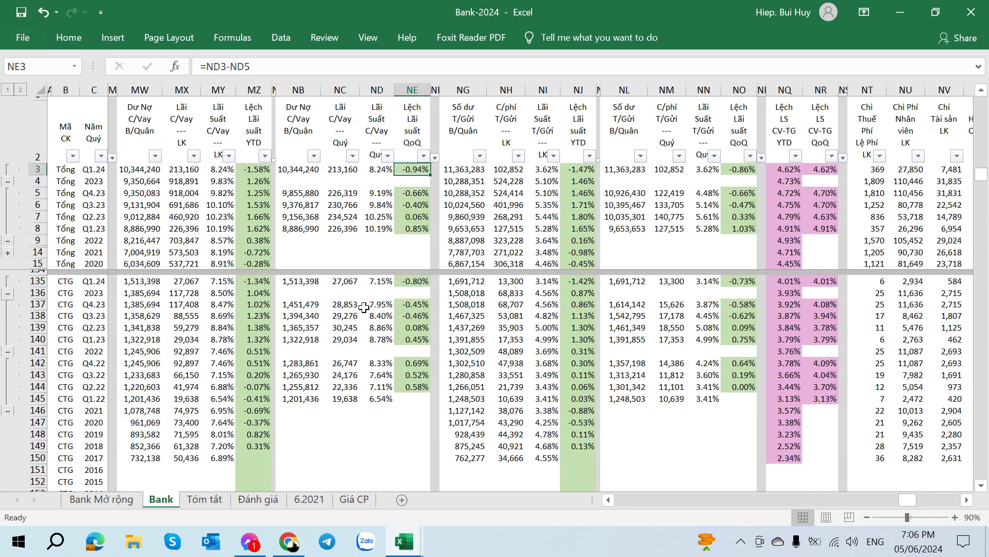
left_click(383, 283)
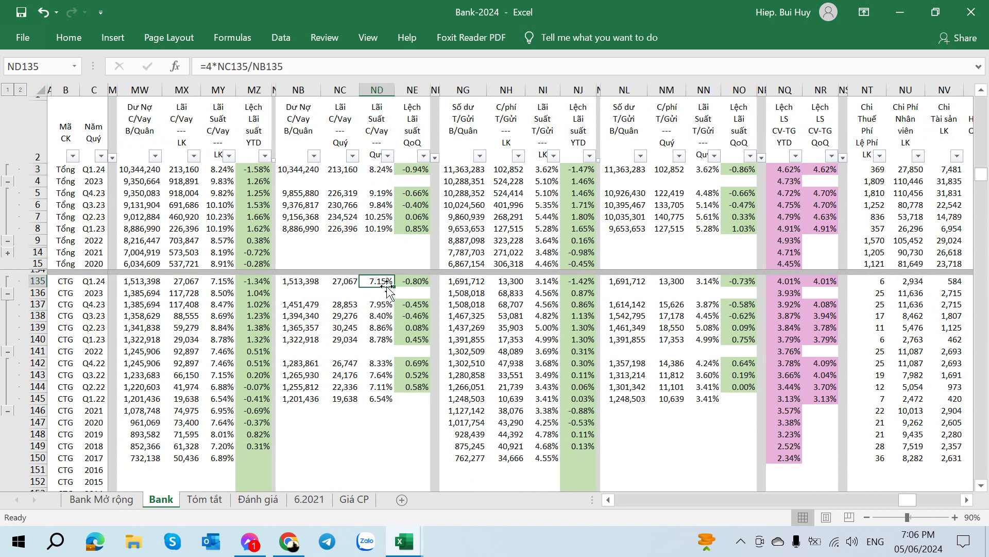
left_click(374, 181)
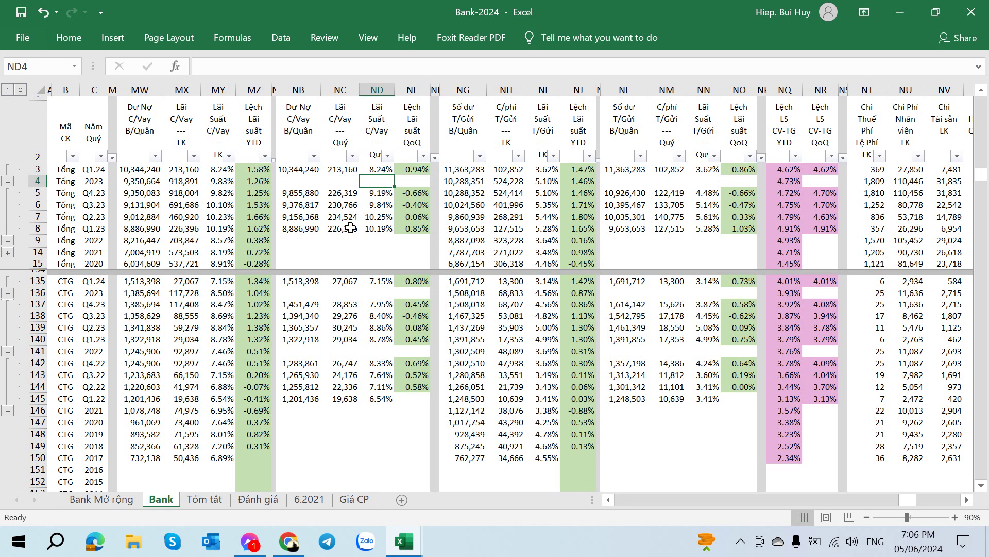
left_click_drag(372, 291, 372, 283)
- Compare CTG's quarterly deposit rates in column NN with all banks and check its lending-deposit rate spread in column NR
left_click(665, 341)
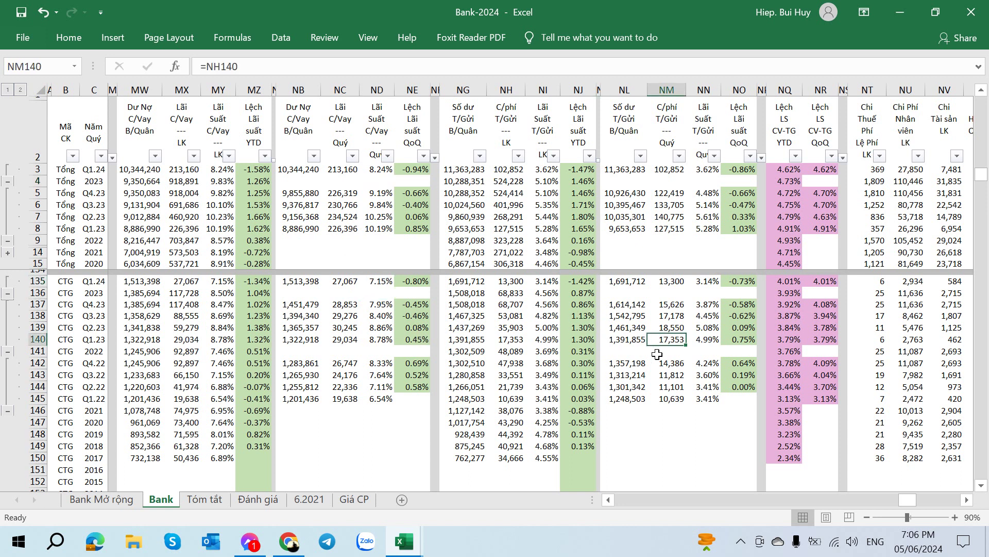
left_click(718, 283)
left_click(707, 306)
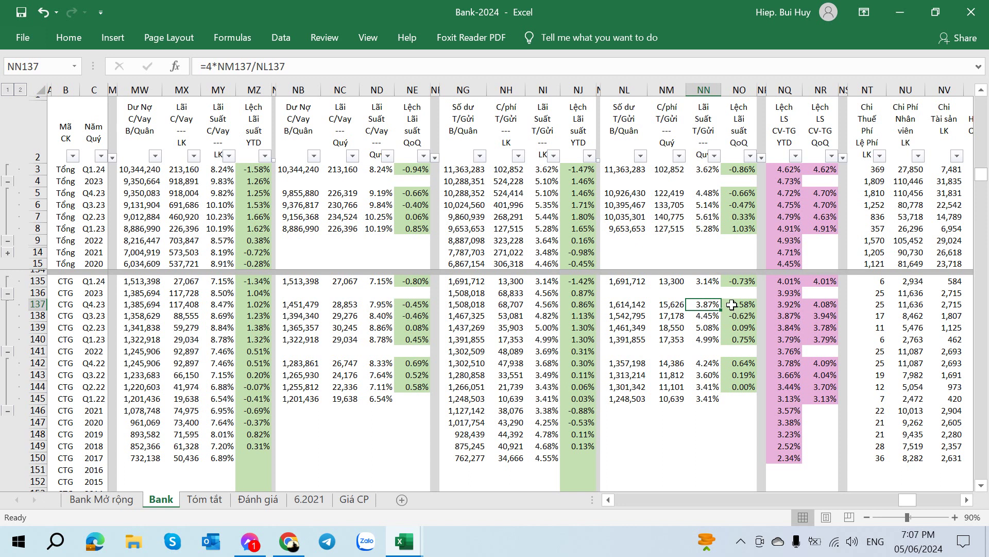
left_click(707, 193)
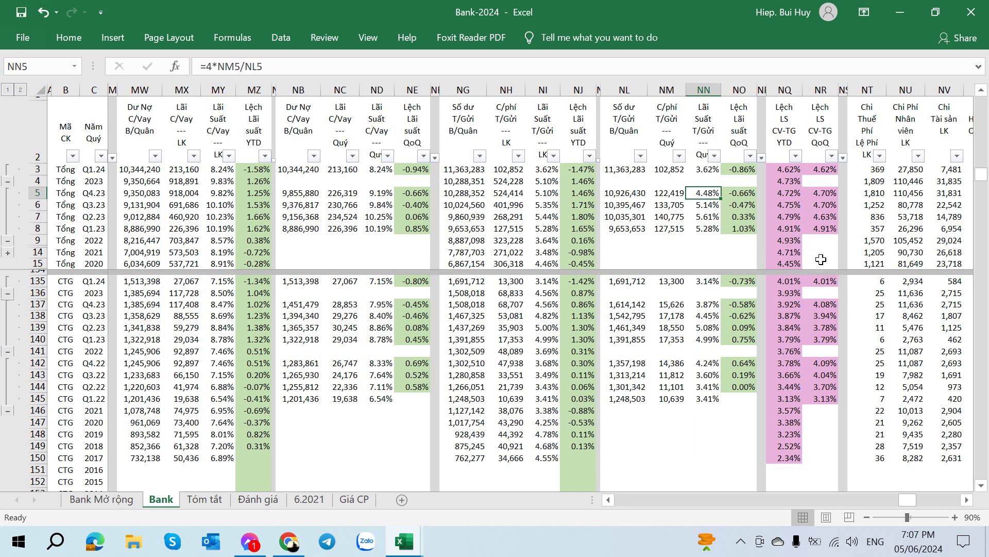
left_click(824, 339)
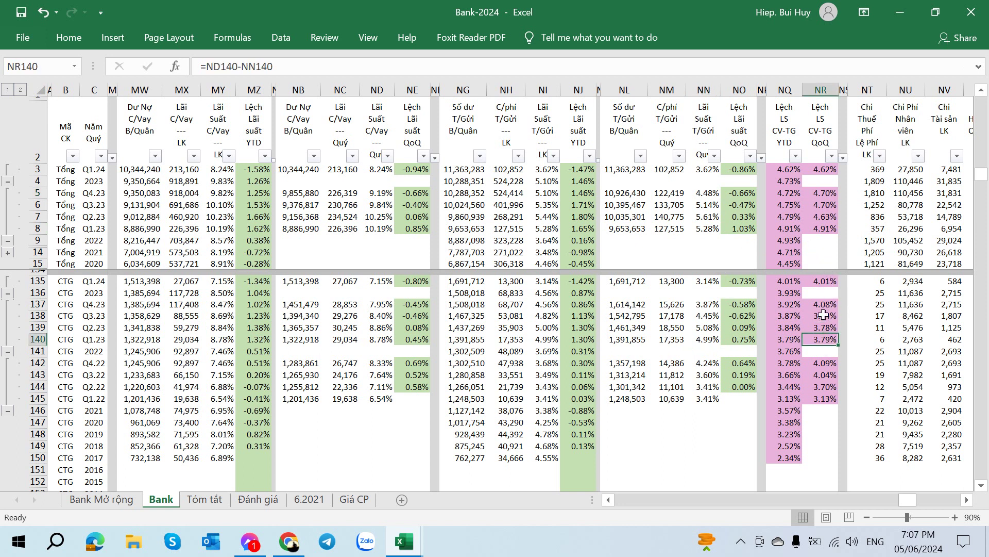
- Compare CTG's quarterly lending-deposit rate spreads in NR135:NR140 with the all-bank rows, then check its deposit rate change in column NJ
left_click(827, 328)
left_click(828, 315)
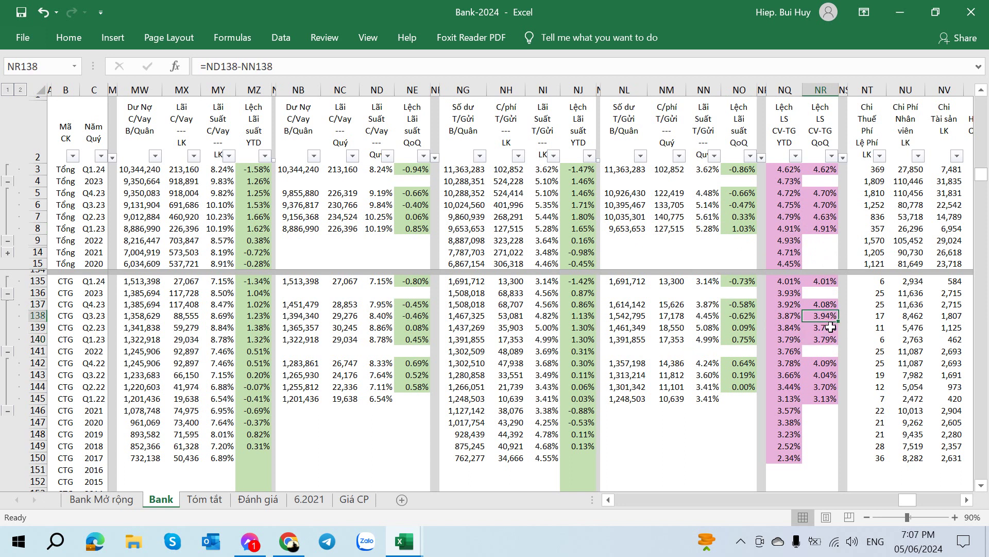
left_click(822, 304)
left_click(823, 292)
left_click(823, 281)
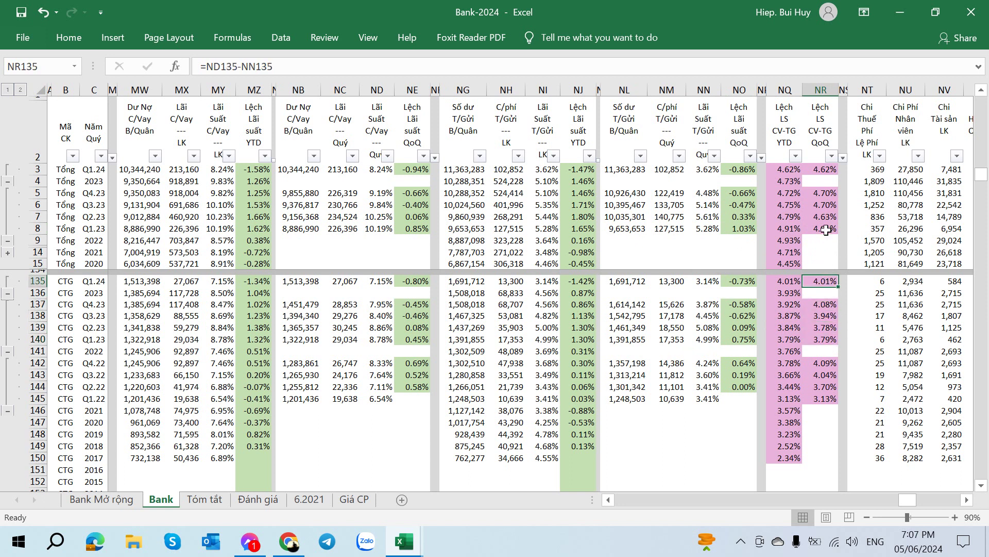
left_click(587, 293)
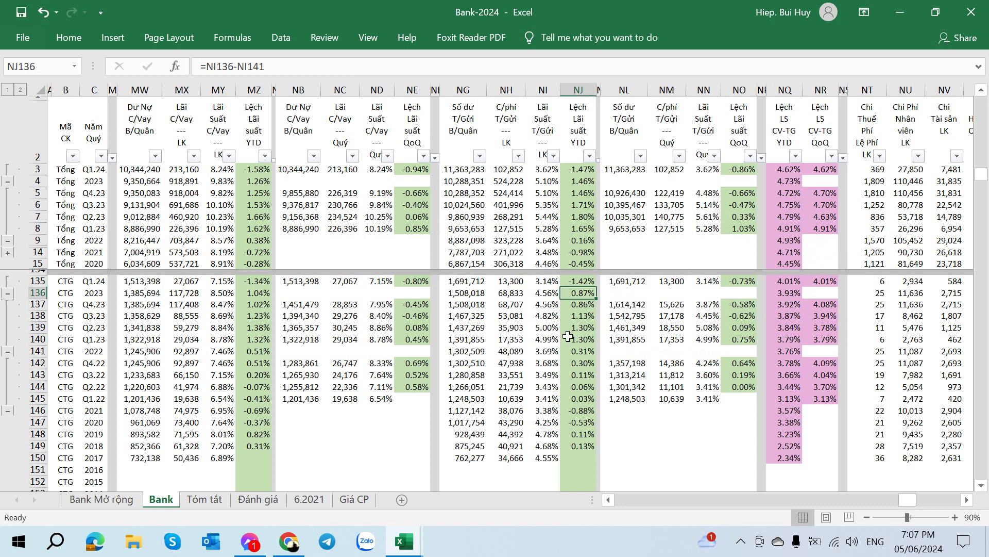
- Add the note "Lãi suất của CTG - Tốt" in E338 of the CTG workbook and return to NO135 in Bank-2024
key("alt+Tab")
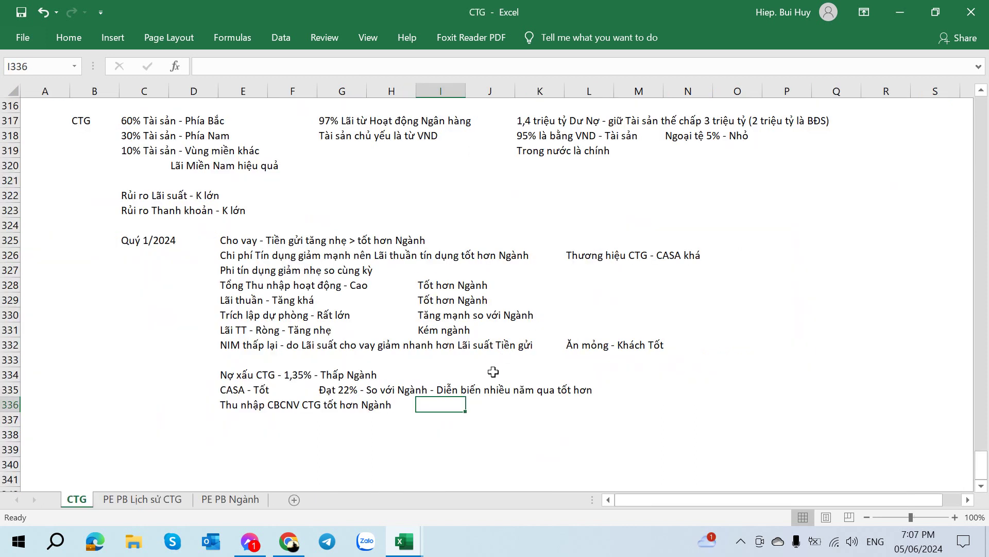
key("Up")
key("Right")
key("Right")
key("Right")
key("Right")
key("Right")
key("Right")
key("Right")
key("Right")
key("Right")
key("Right")
key("Right")
key("Right")
key("Right")
key("Right")
key("Right")
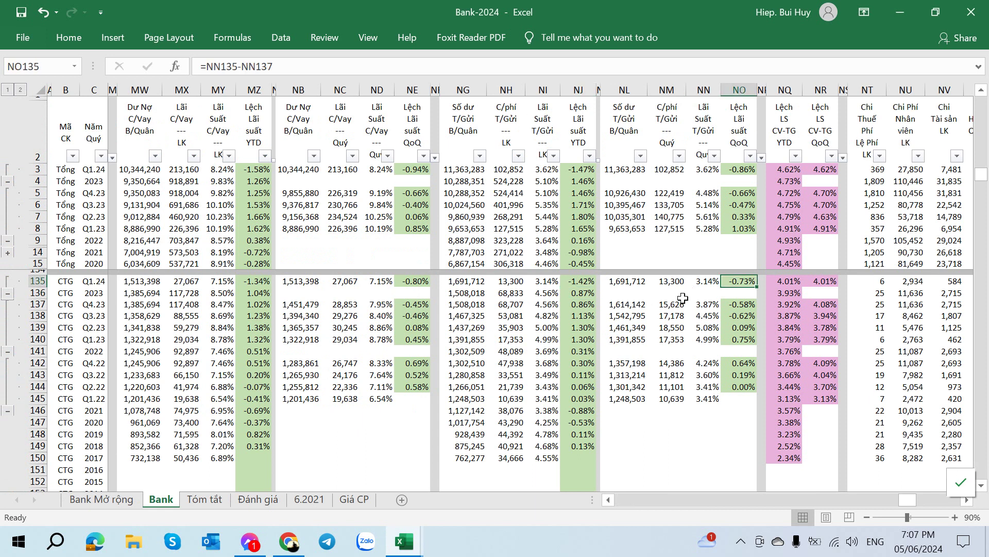
- Examine CTG's cumulative operating costs, their yearly changes and cost shares against all banks in columns NT to OG
left_click(693, 292)
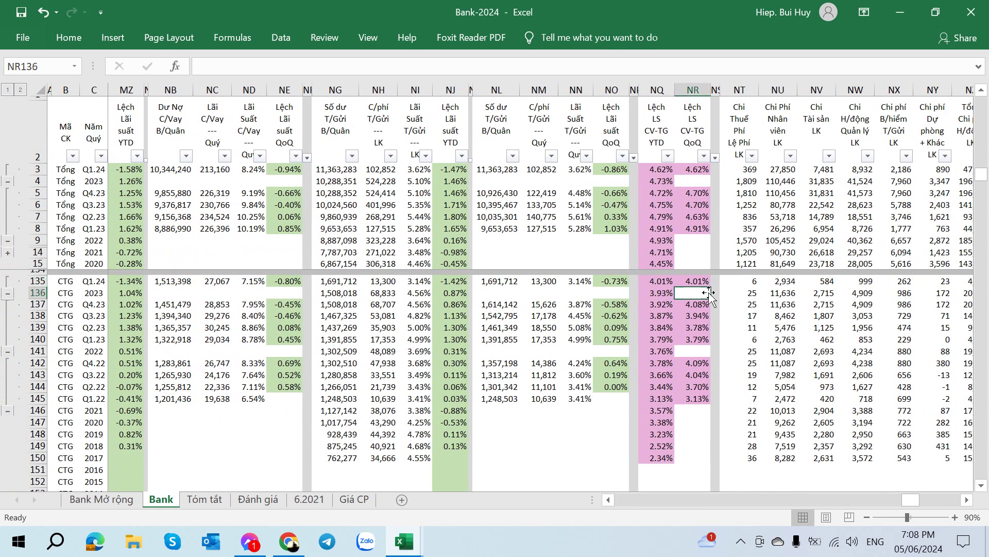
key("Right")
key("Right")
key("Right")
key("Right")
key("Right")
key("Right")
key("Right")
key("Right")
key("Right")
key("Right")
key("Right")
key("Right")
key("Right")
key("Right")
key("Right")
key("Right")
key("Right")
key("Right")
key("Right")
key("Right")
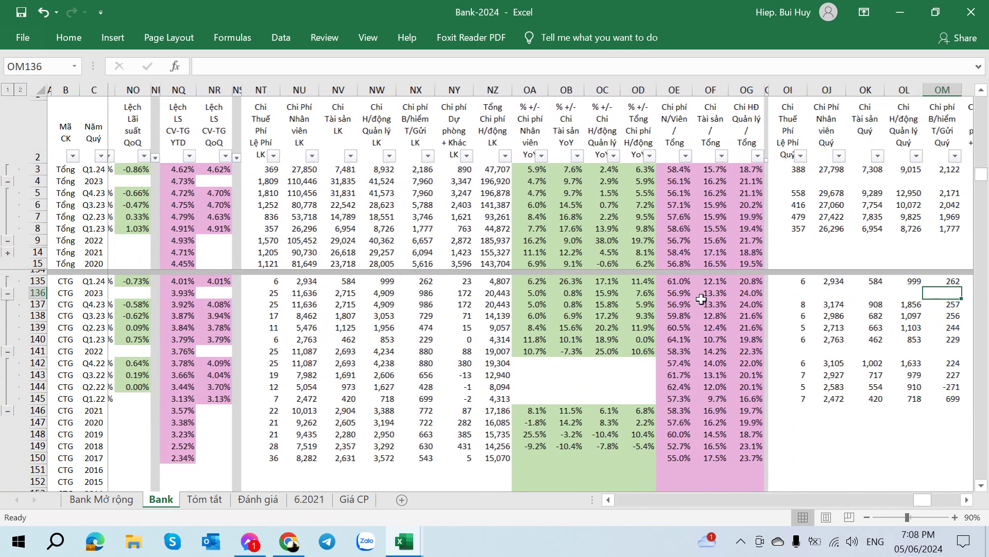
- Examine CTG's quarterly operating costs with their yearly and quarterly changes against all banks in columns OI to OZ
key("Right")
key("Right")
key("Right")
key("Right")
key("Right")
key("Right")
key("Right")
key("Right")
key("Right")
left_click(688, 293)
key("Right")
key("Right")
key("Right")
key("Right")
key("Right")
key("Right")
key("Right")
key("Right")
key("Right")
key("Right")
key("Right")
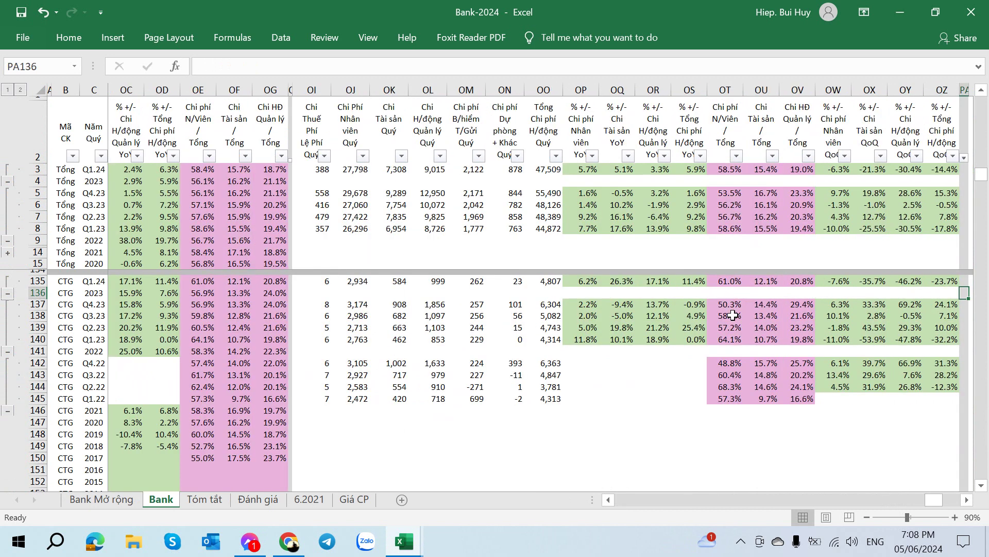
key("Right")
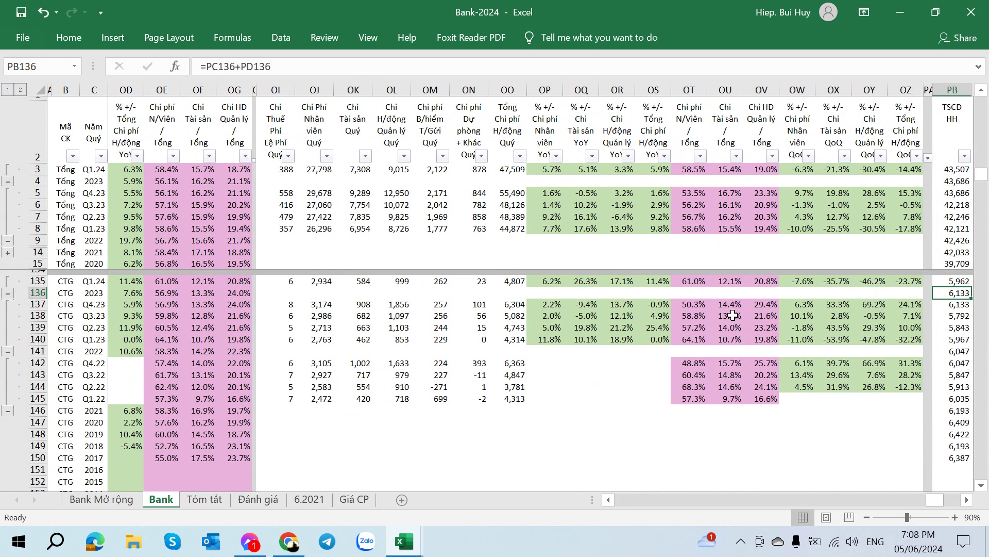
- Look through CTG's fixed asset, investment property and depreciation figures in columns PB to PO
key("Right")
key("Right")
key("Right")
key("Right")
key("Right")
key("Right")
key("Right")
key("Right")
key("Right")
key("Right")
key("Right")
key("Right")
key("Right")
key("Right")
key("Right")
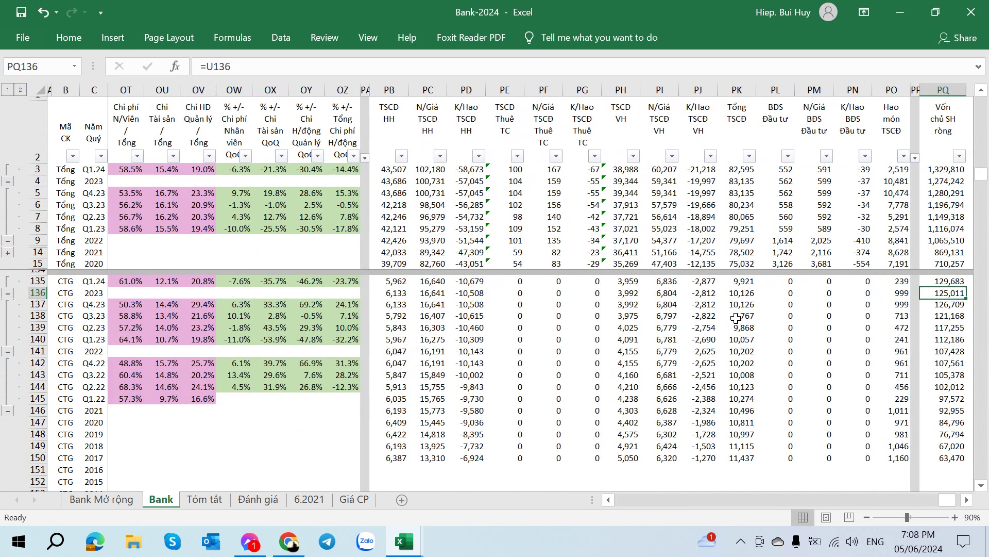
- Check CTG's net equity, shares outstanding, book value, net profit and EPS in columns PQ to PU, then return to E136
key("Right")
key("Right")
key("Right")
key("Right")
key("Right")
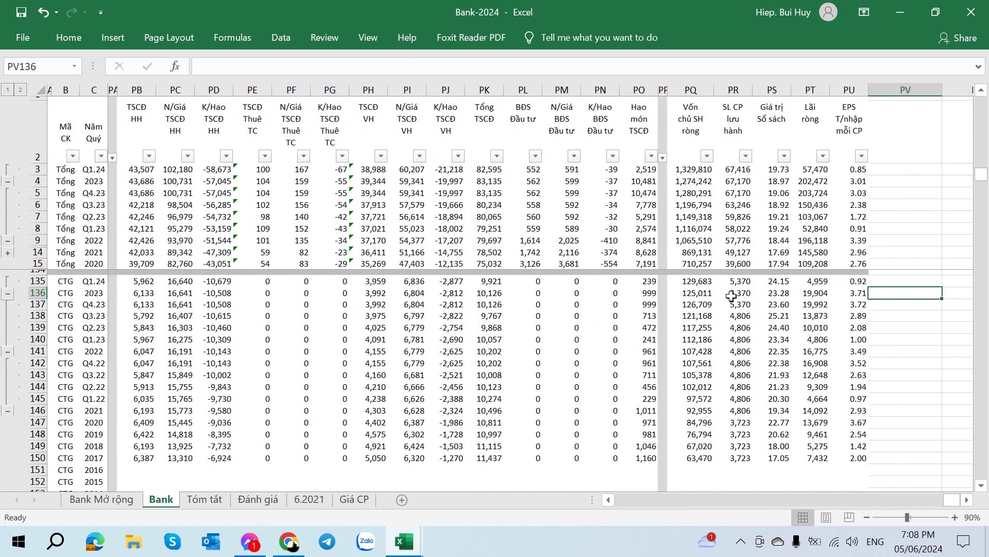
left_click(732, 298)
left_click(94, 293)
key("Right")
key("Right")
- In the CTG workbook, enter "Dự đoán" in H338 and "Xu hướng 4 NH lớn Quốc doanh" in J338
mouse_move(415, 543)
left_click(335, 502)
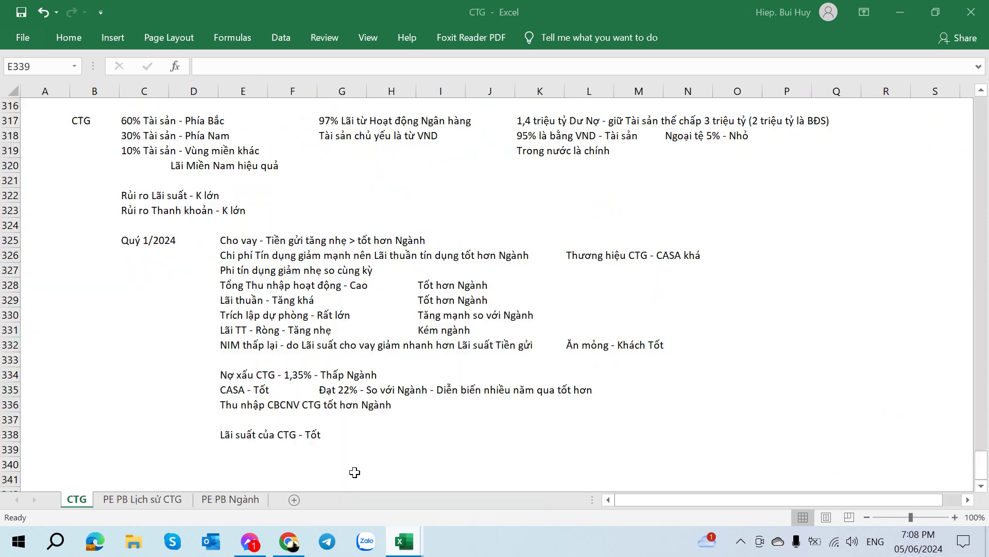
left_click(424, 432)
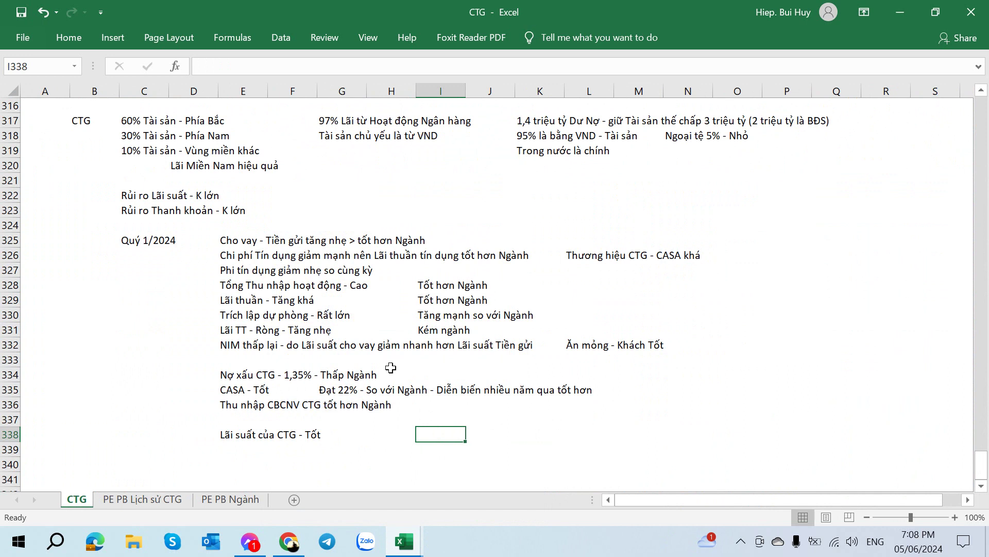
scroll(391, 368, "down", 1)
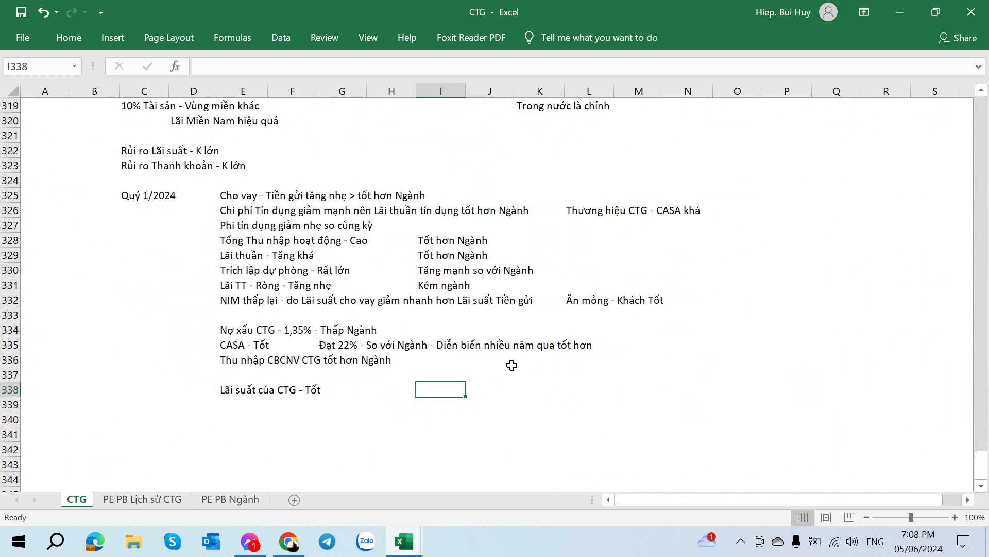
key("Left")
type("Dự đoa")
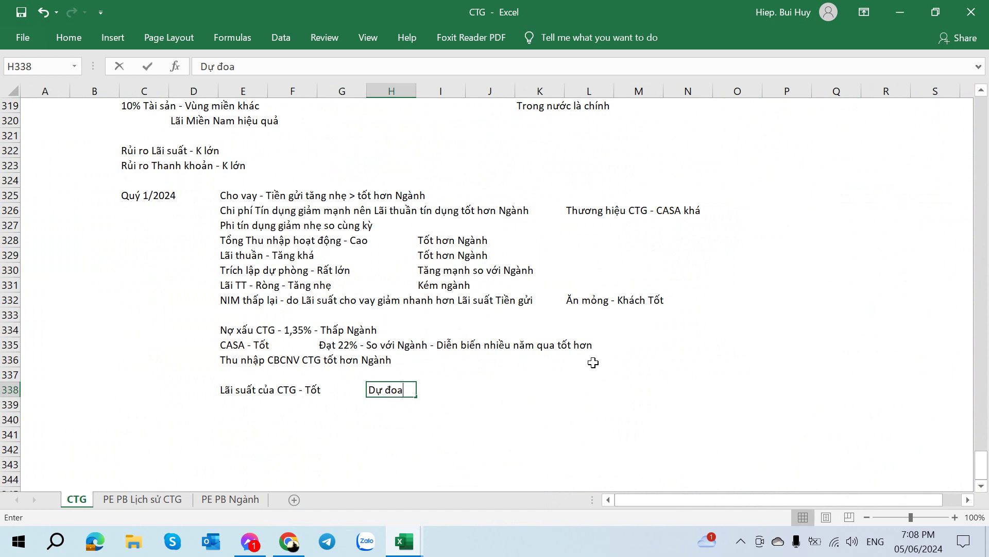
key("Right")
key("Right")
type("X")
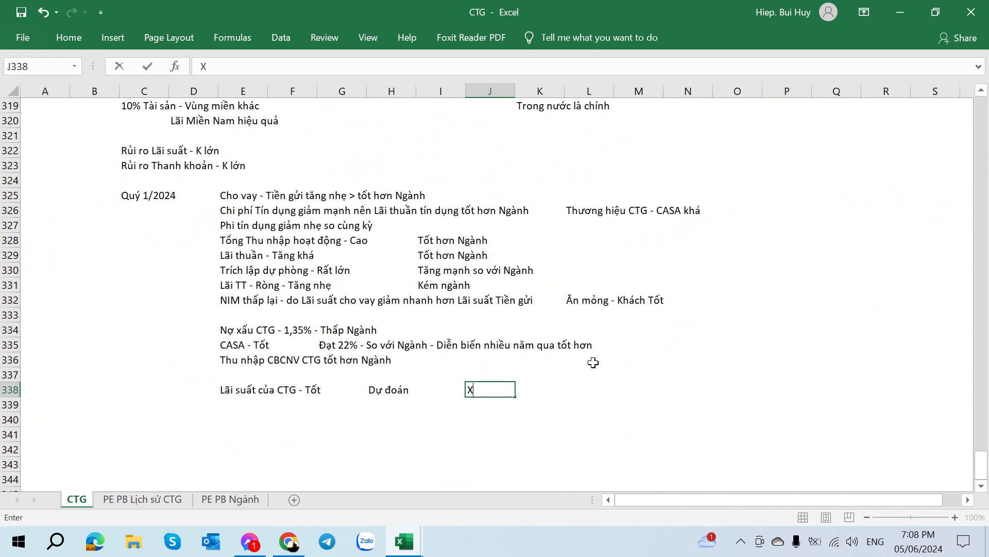
type("u ưướng 4 NH lơn Quốc doanh")
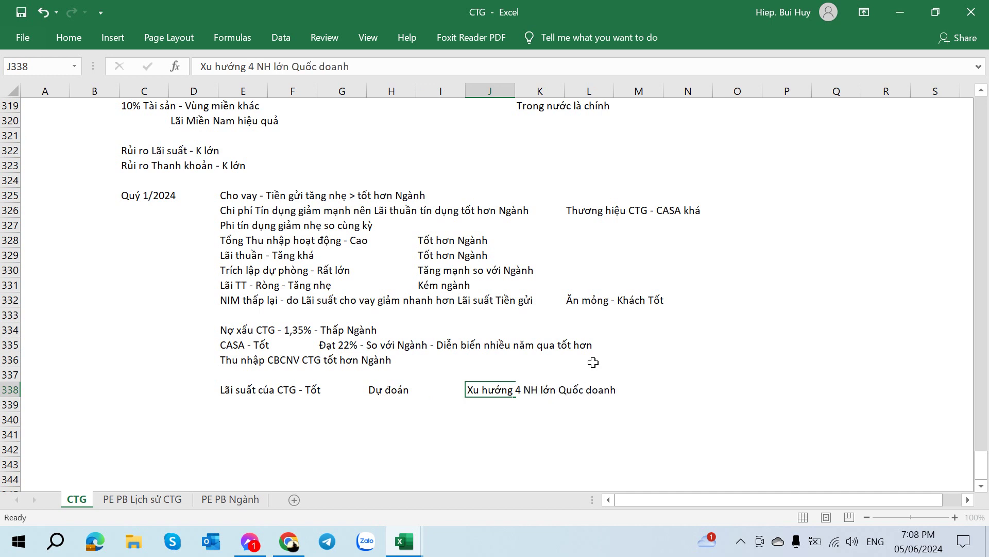
- Add the forecast note "Bán lẻ dần - tăng NIM - tăng biên lãi - Nợ xấu sẽ nhích nhẹ chút" in K339
key("Right")
key("Right")
key("Down")
key("Left")
type("Bán lẻ dần - tăng ")
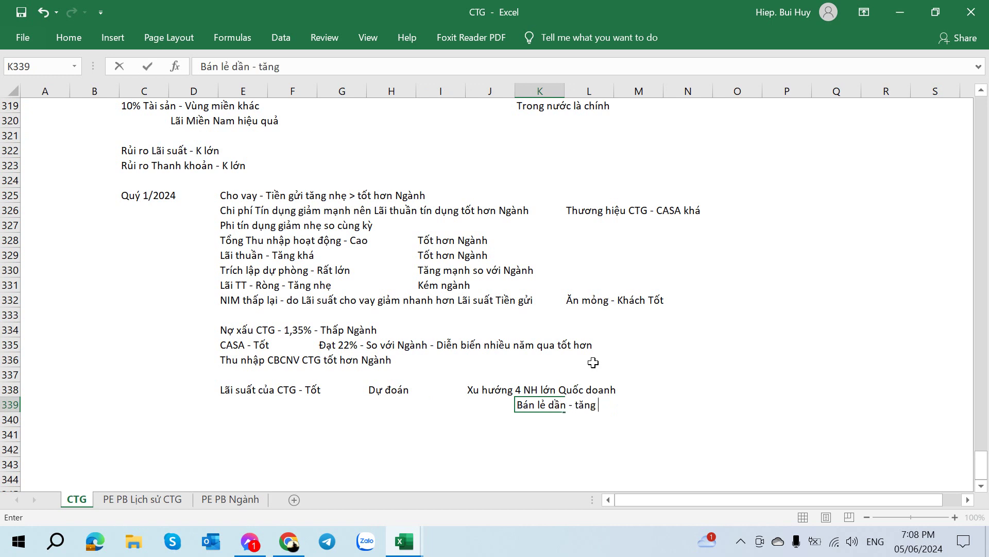
type("NIM - tăng ")
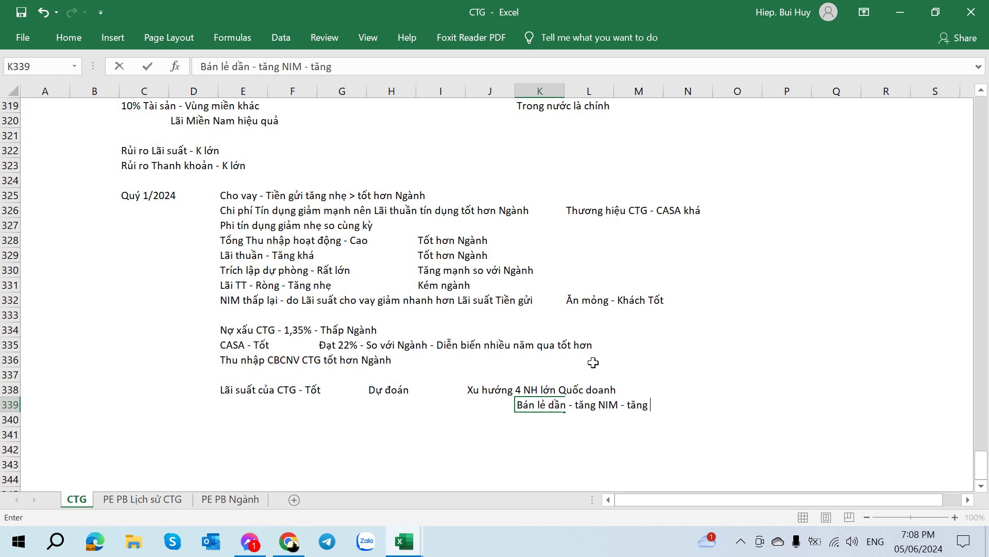
type("biên lãi - Nơ xâu sẽ nhích nhẹ c")
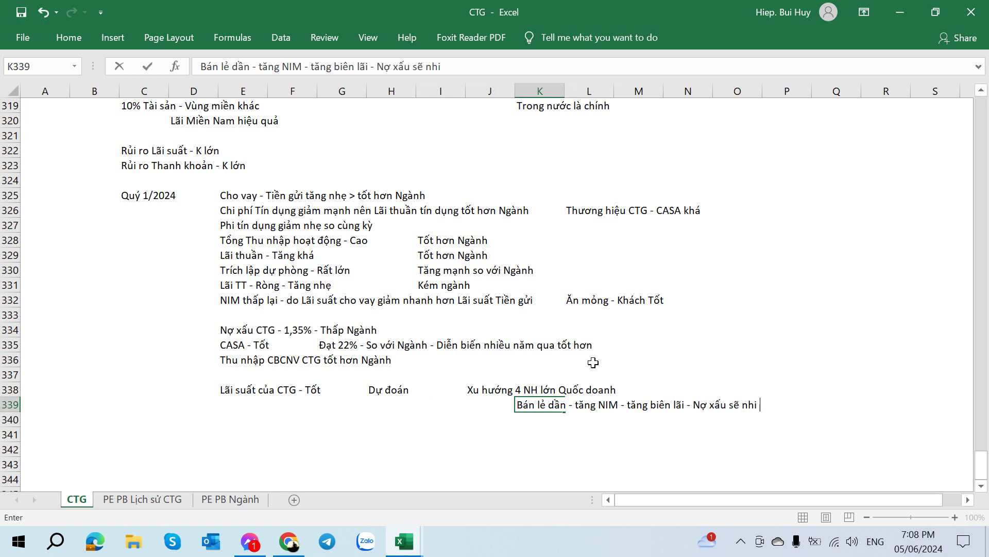
type("hút")
key("Return")
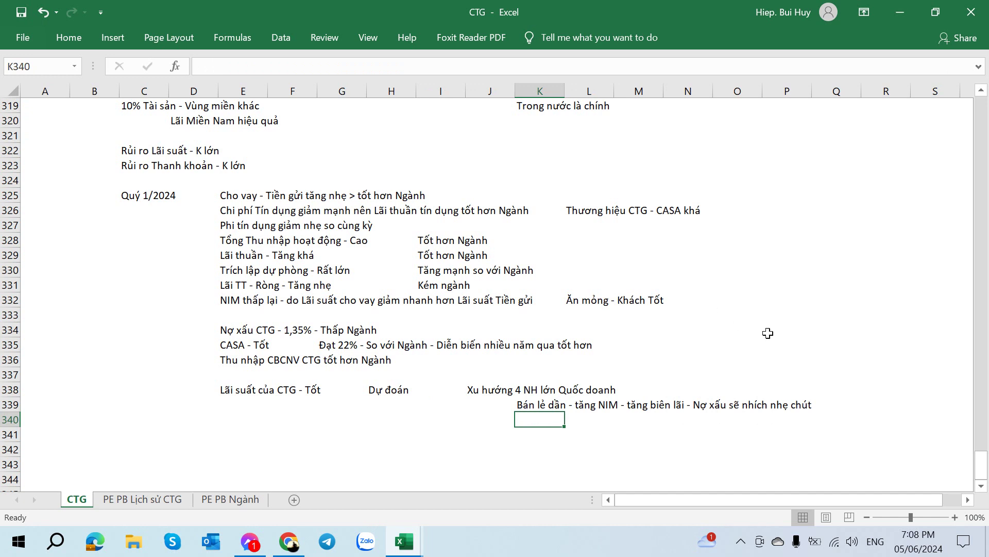
- Enter the forecast conclusion "Tương lai sẽ tốt lên" in L340
left_click_drag(698, 419, 615, 421)
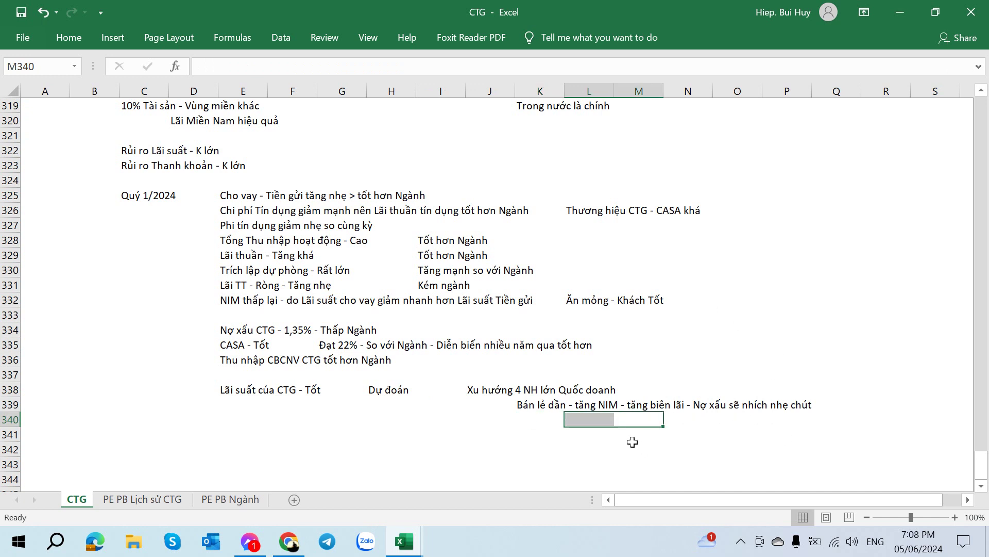
left_click(588, 419)
type("Tuơng lai s")
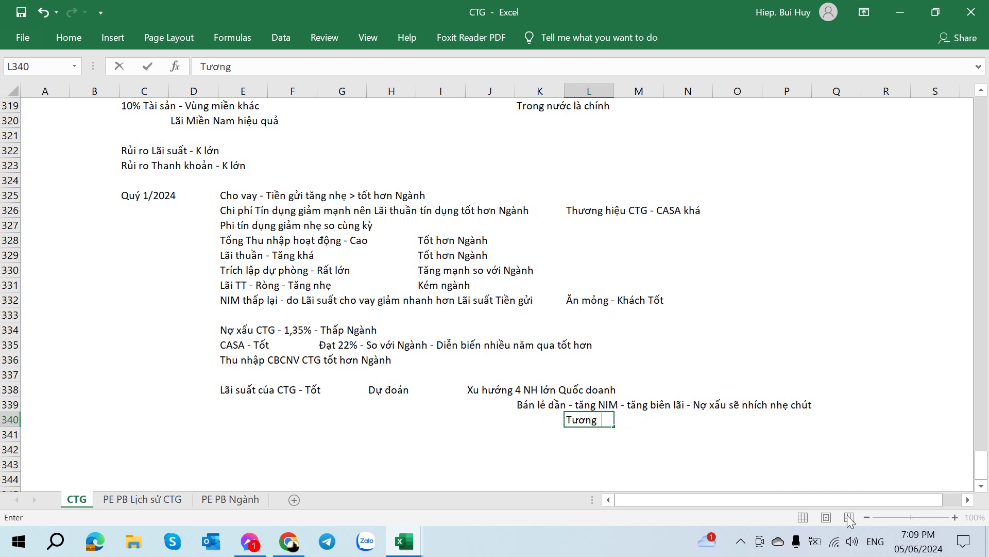
type("ẽ tốt lên")
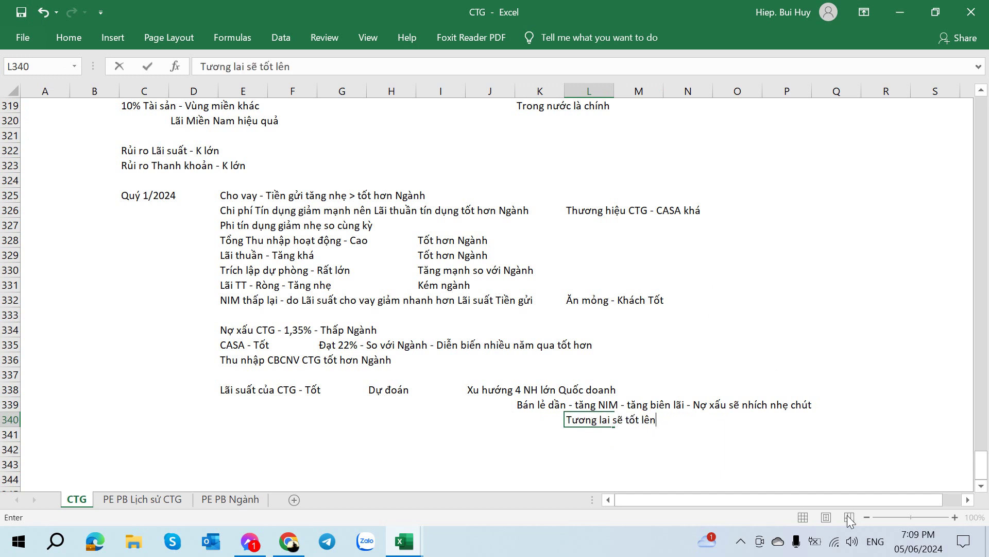
key("Return")
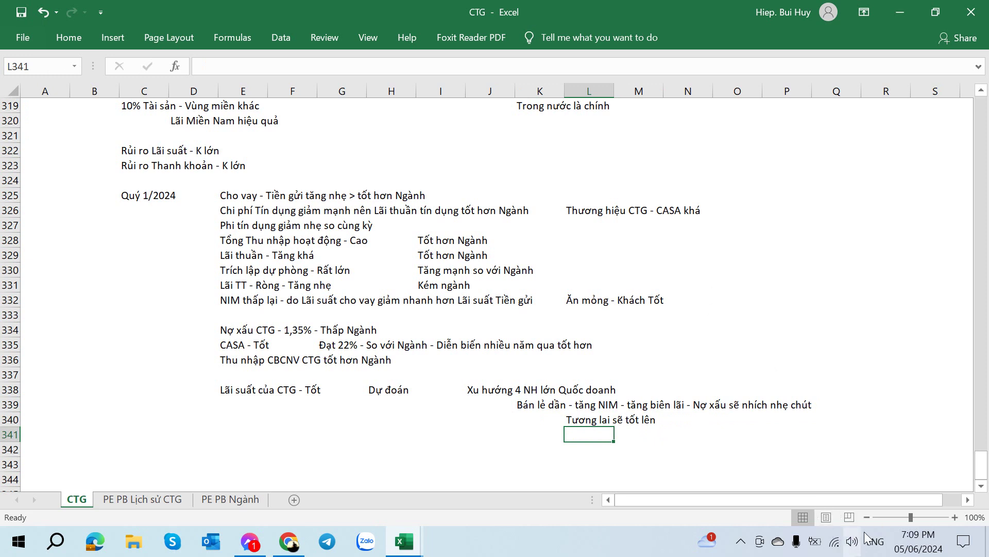
- Review the CTG forecast notes on retail lending, NIM and outlook in rows 338 to 340
left_click(738, 433)
left_click(711, 418)
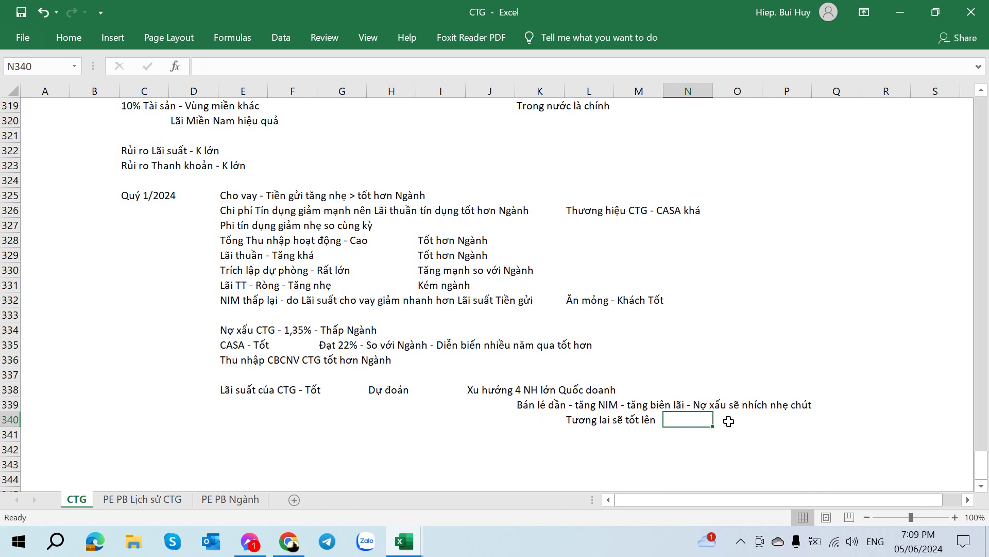
left_click(745, 418)
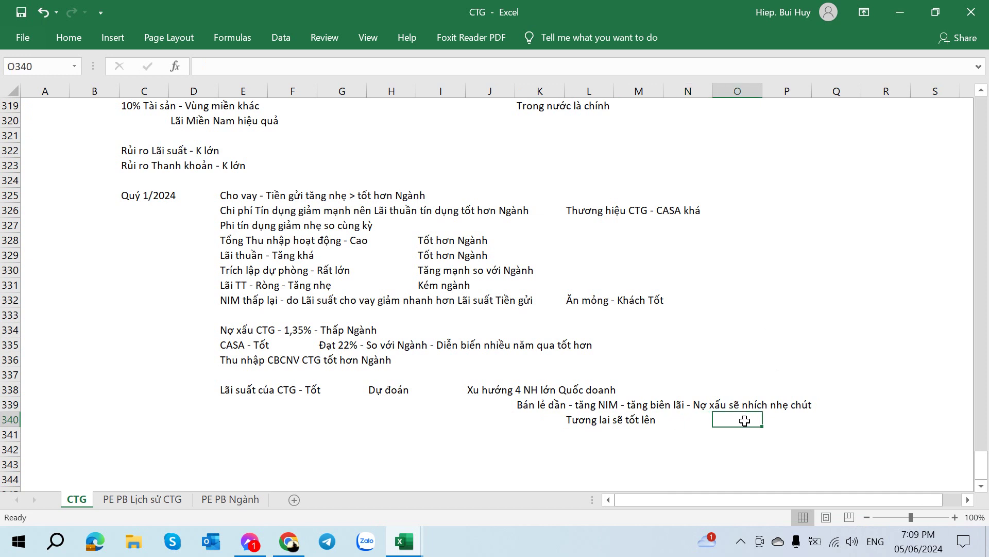
scroll(670, 404, "down", 1)
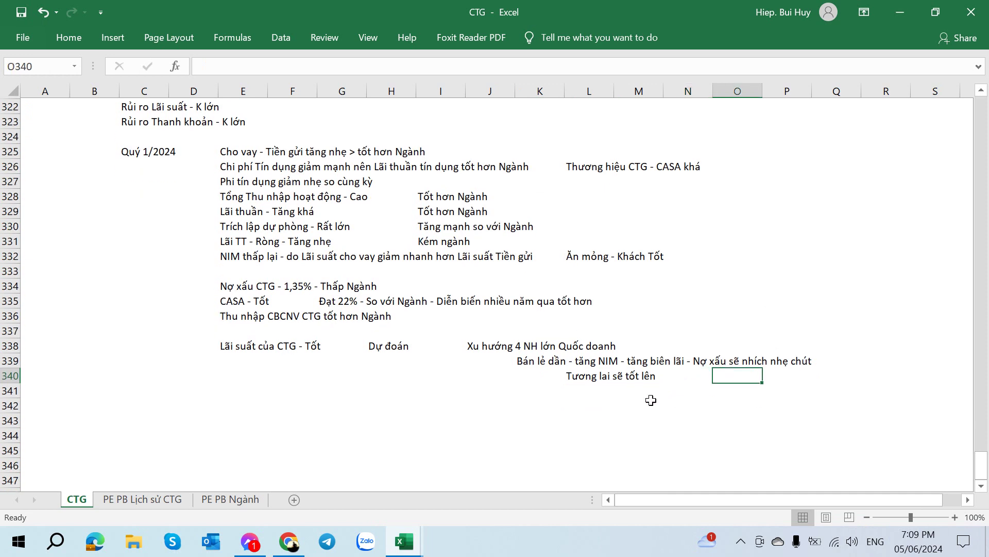
left_click(562, 362)
left_click(611, 375)
left_click(602, 361)
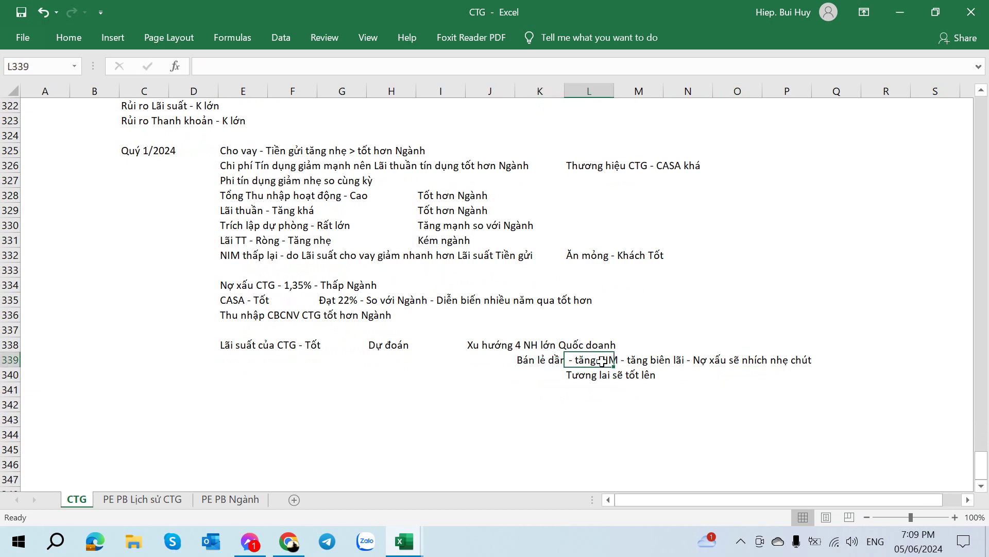
left_click(670, 359)
left_click(693, 378)
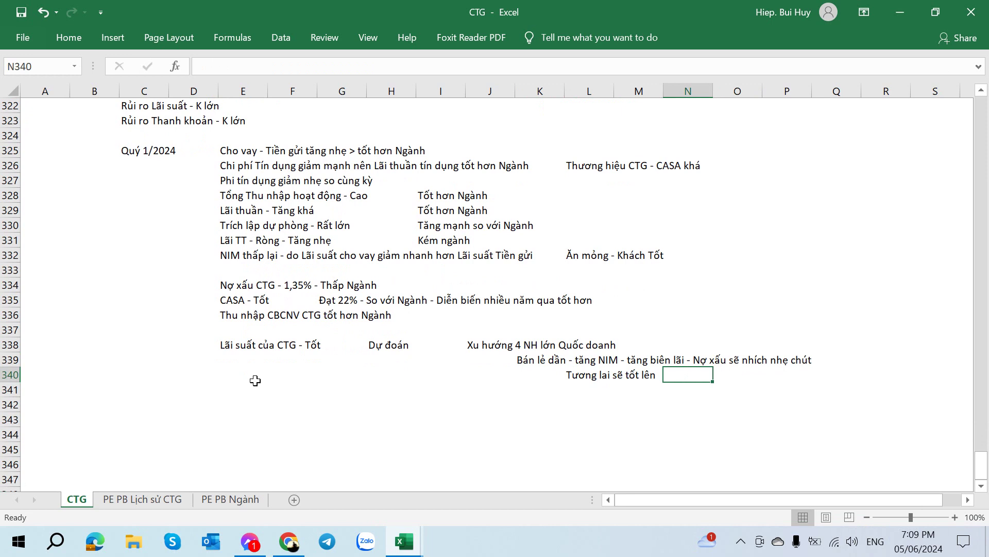
left_click(215, 385)
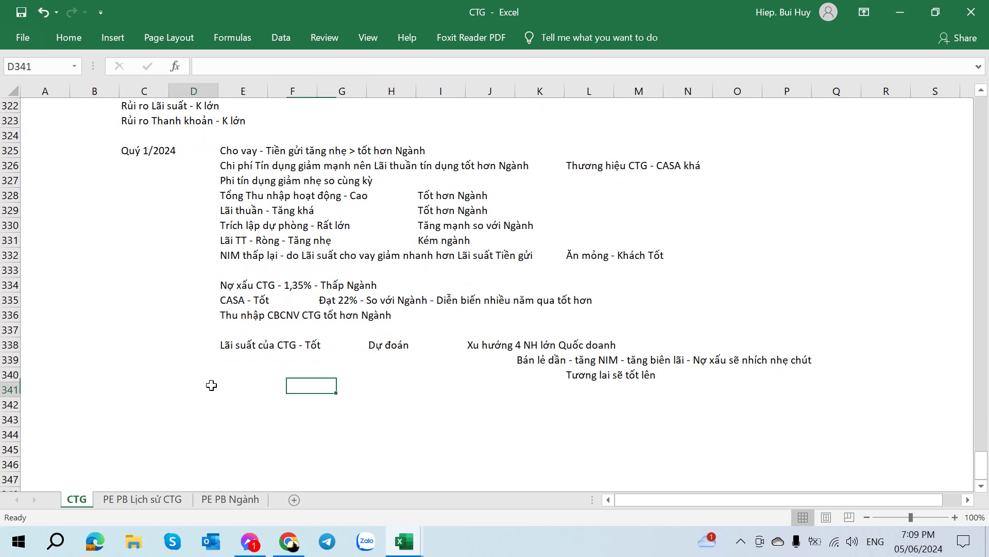
left_click(106, 387)
- Look back through the CTG sheet's earlier notes, including the financial report section, and return to B342 below the forecast
key("ctrl+Tab")
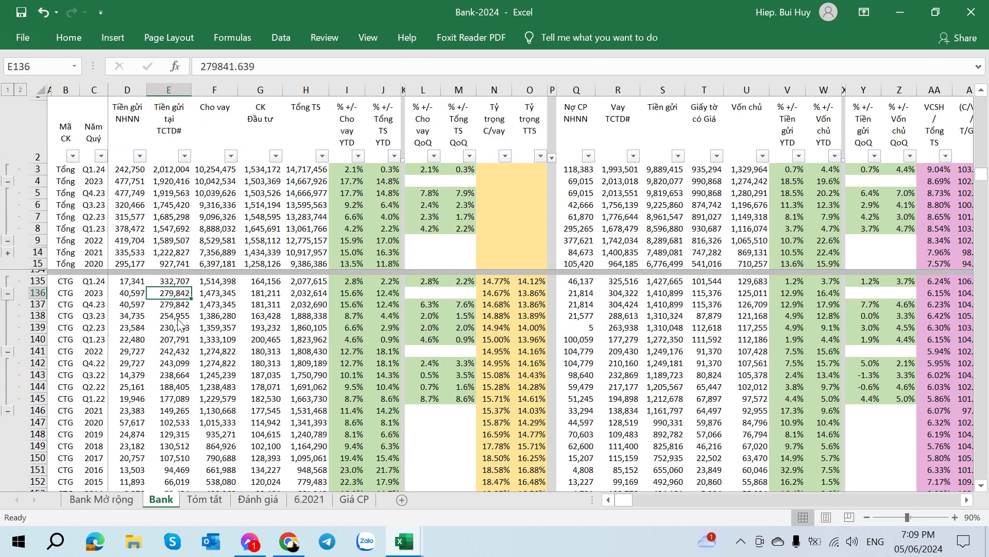
key("ctrl+Tab")
scroll(177, 308, "down", 2)
scroll(178, 308, "up", 20)
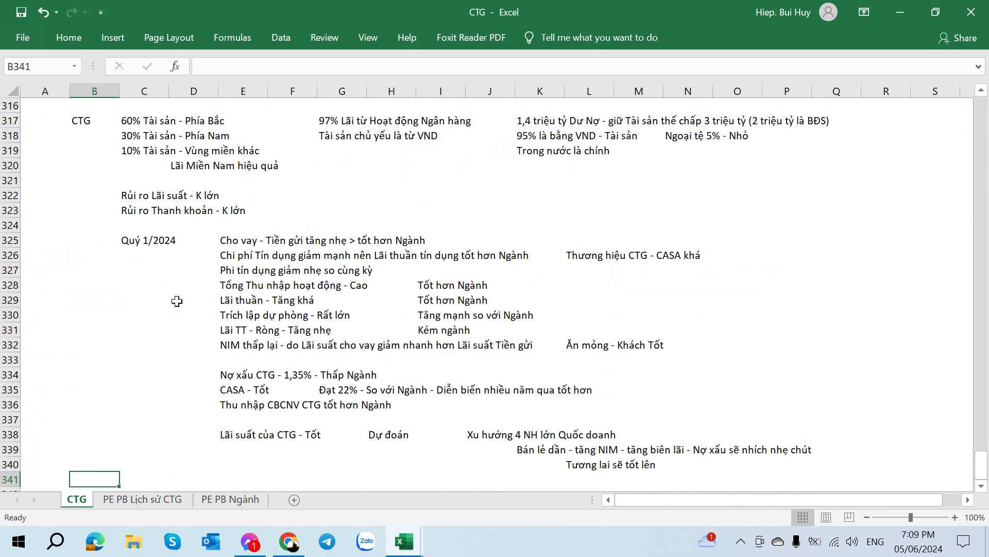
scroll(175, 292, "up", 4)
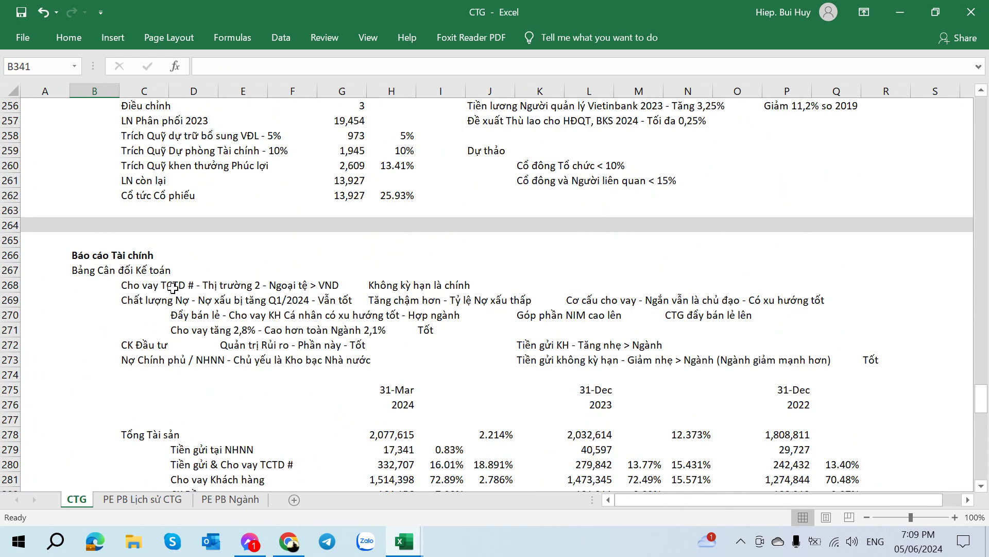
scroll(173, 287, "up", 8)
scroll(146, 319, "down", 8)
scroll(147, 319, "down", 20)
left_click(110, 320)
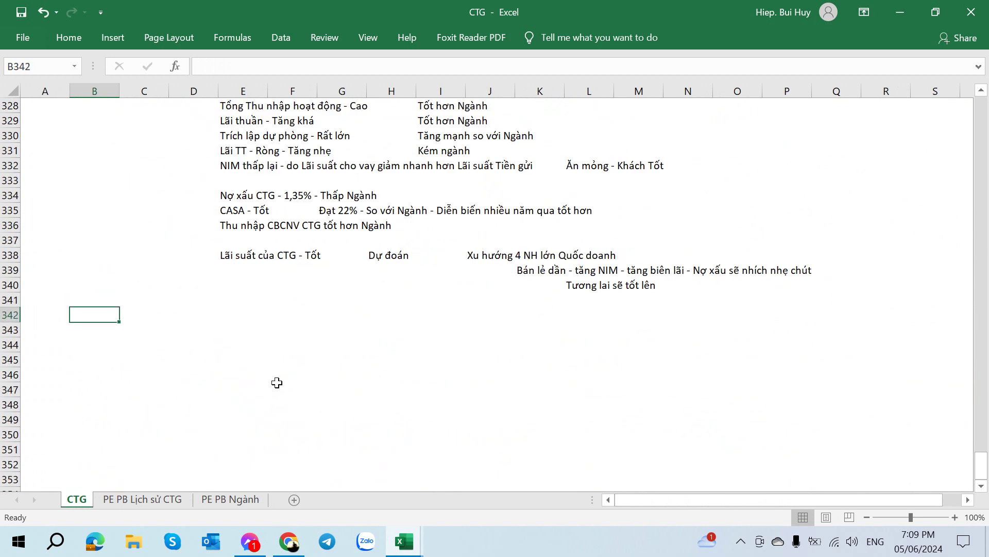